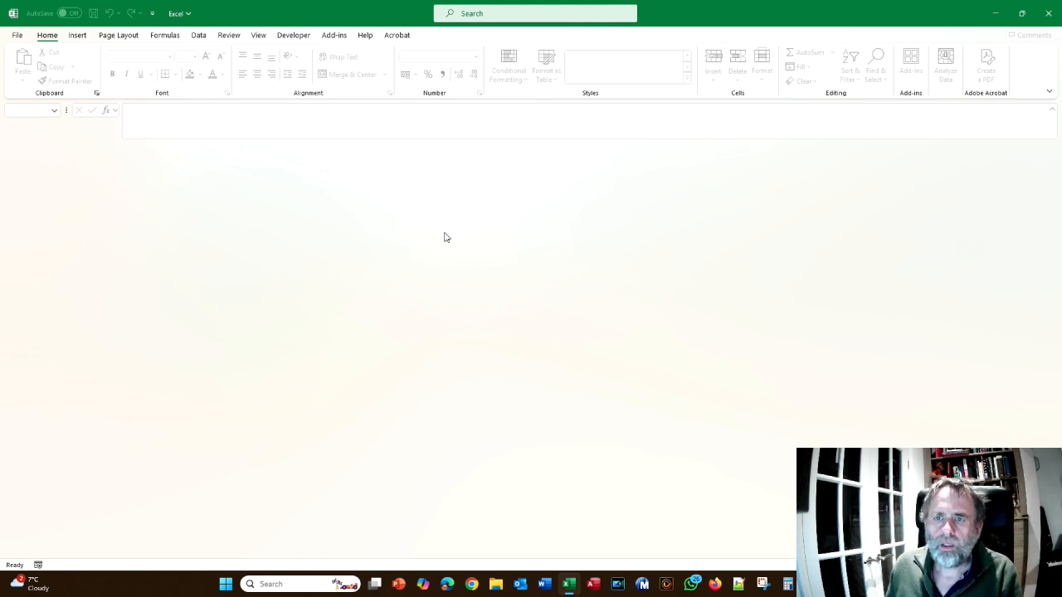
Open the instruction manual from the PlateMaker add-in's help window
{"action": "left_click", "coordinate": [337, 38]}
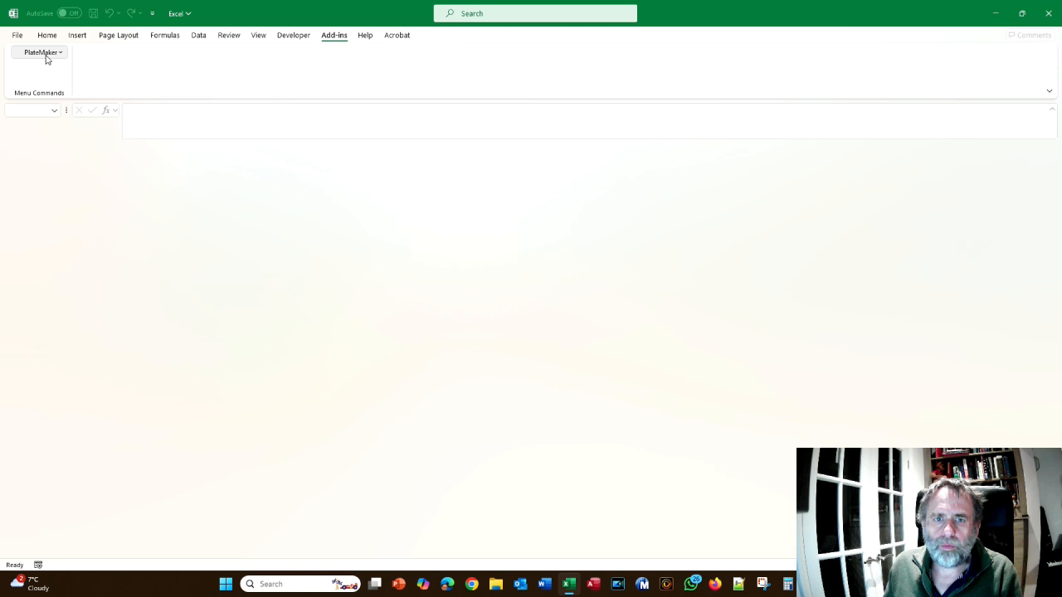
{"action": "left_click", "coordinate": [46, 56]}
{"action": "left_click", "coordinate": [71, 374]}
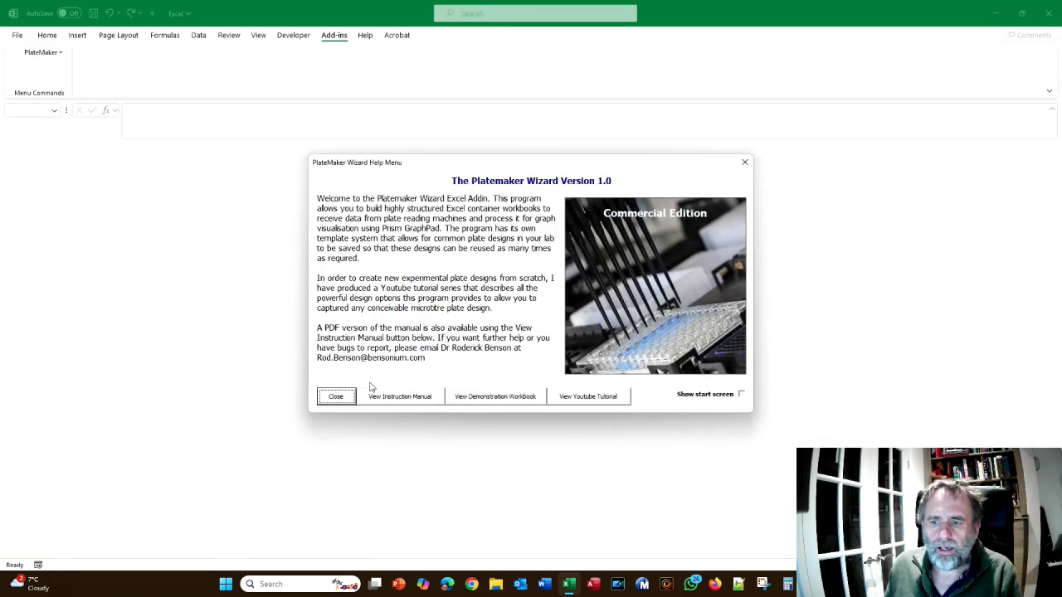
{"action": "left_click", "coordinate": [423, 398]}
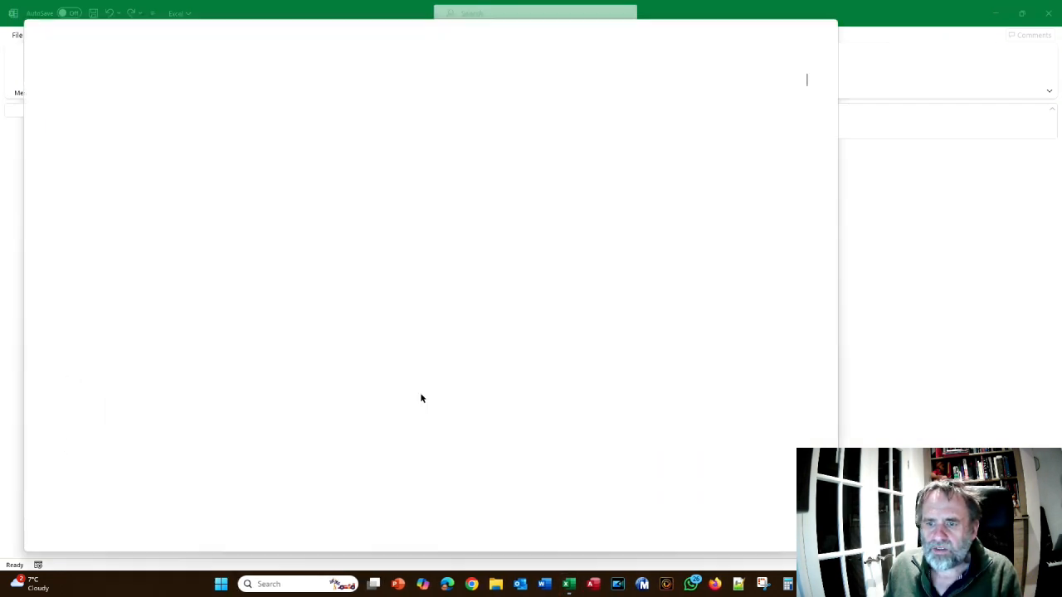
Find Tutorial 3, "Defining a new workbook without templates", in the manual and read its introduction
{"action": "scroll", "coordinate": [569, 357], "scroll_direction": "down", "scroll_amount": 5}
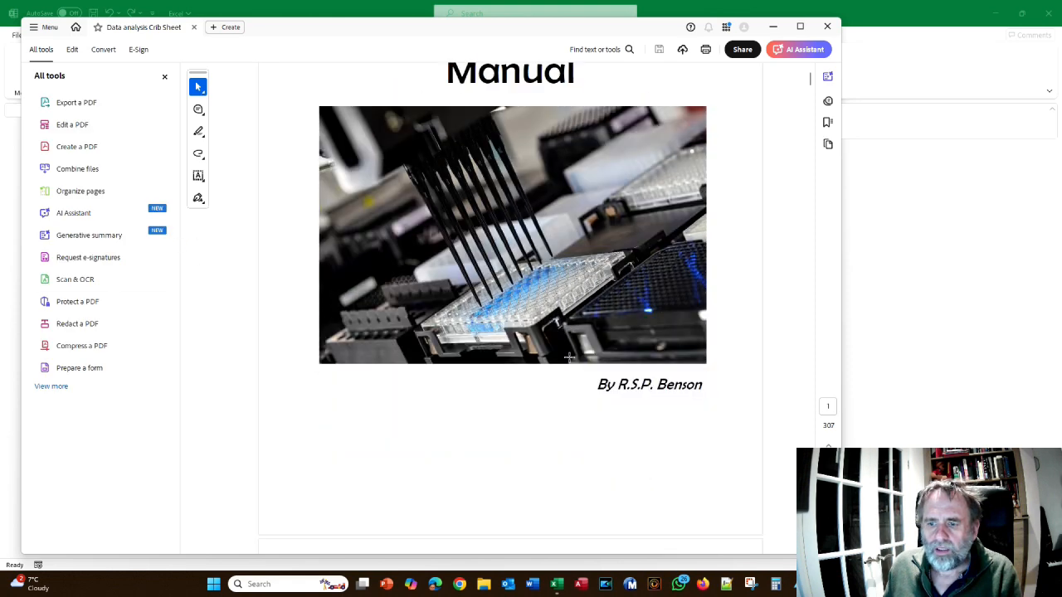
{"action": "scroll", "coordinate": [569, 357], "scroll_direction": "down", "scroll_amount": 10}
{"action": "scroll", "coordinate": [571, 361], "scroll_direction": "down", "scroll_amount": 4}
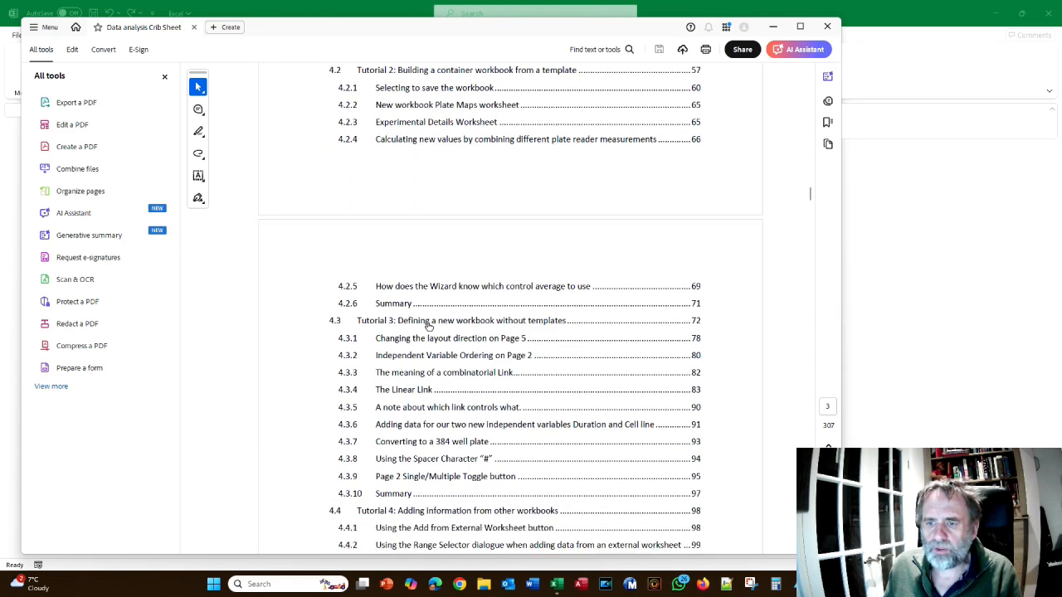
{"action": "left_click", "coordinate": [428, 326]}
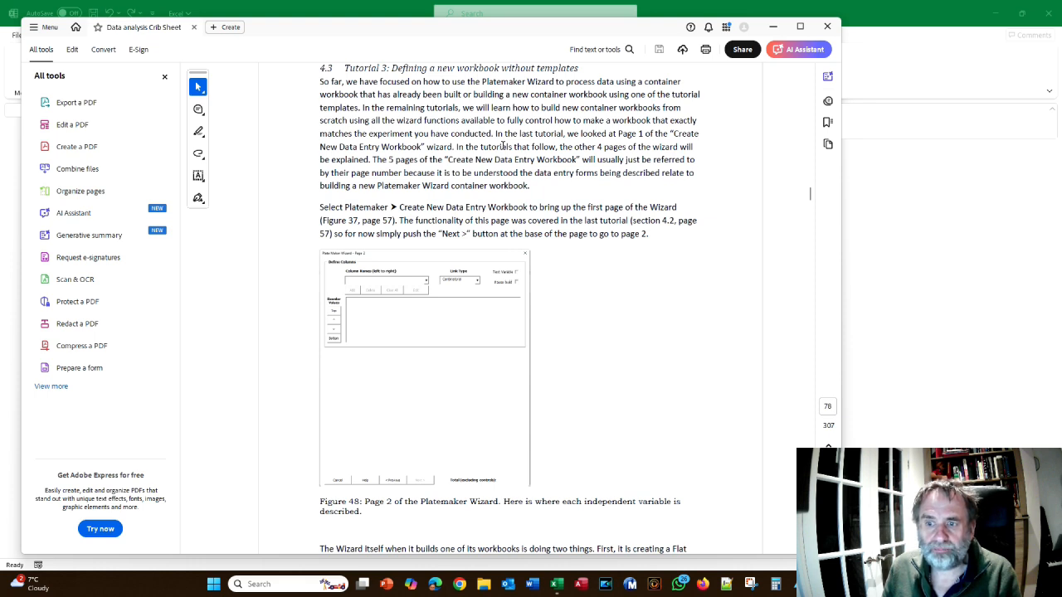
{"action": "scroll", "coordinate": [649, 141], "scroll_direction": "down", "scroll_amount": 2}
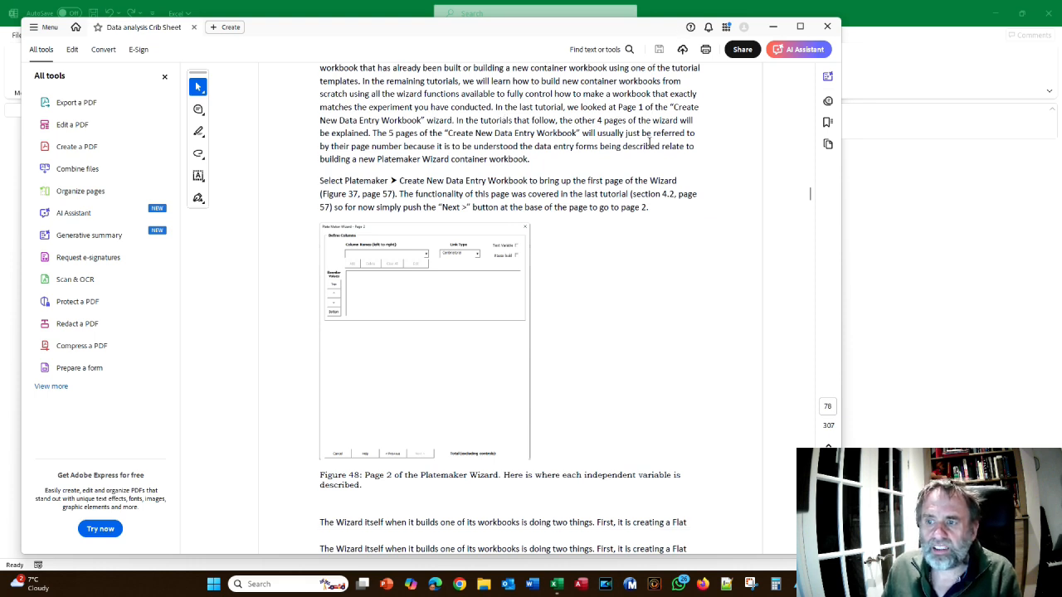
Return to Excel, start a new PlateMaker data entry workbook and proceed to page 2 of the wizard with page 1 left as is
{"action": "key", "text": "alt+Tab"}
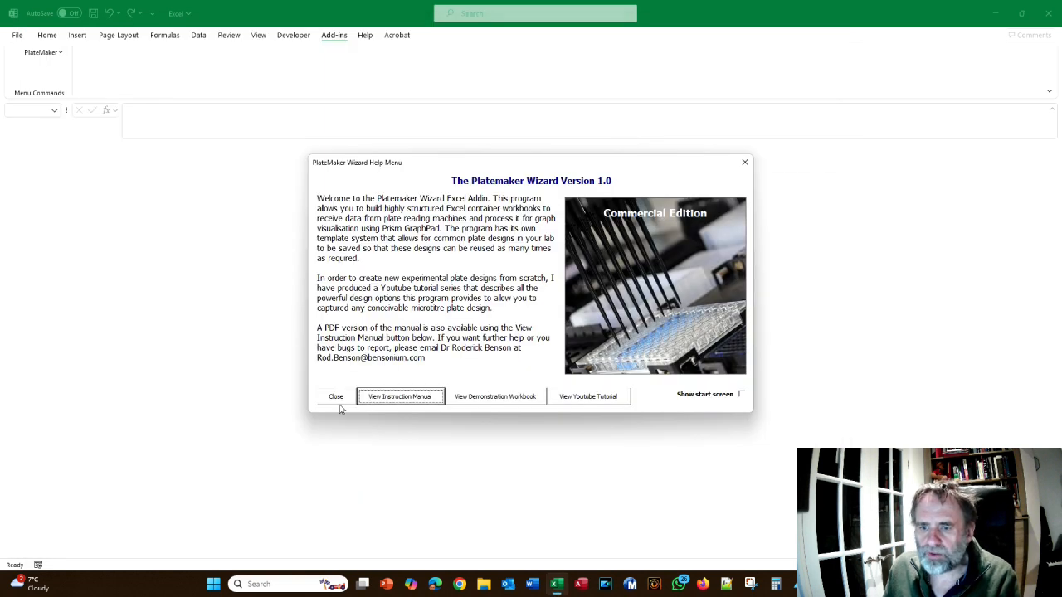
{"action": "left_click", "coordinate": [340, 402]}
{"action": "left_click", "coordinate": [38, 55]}
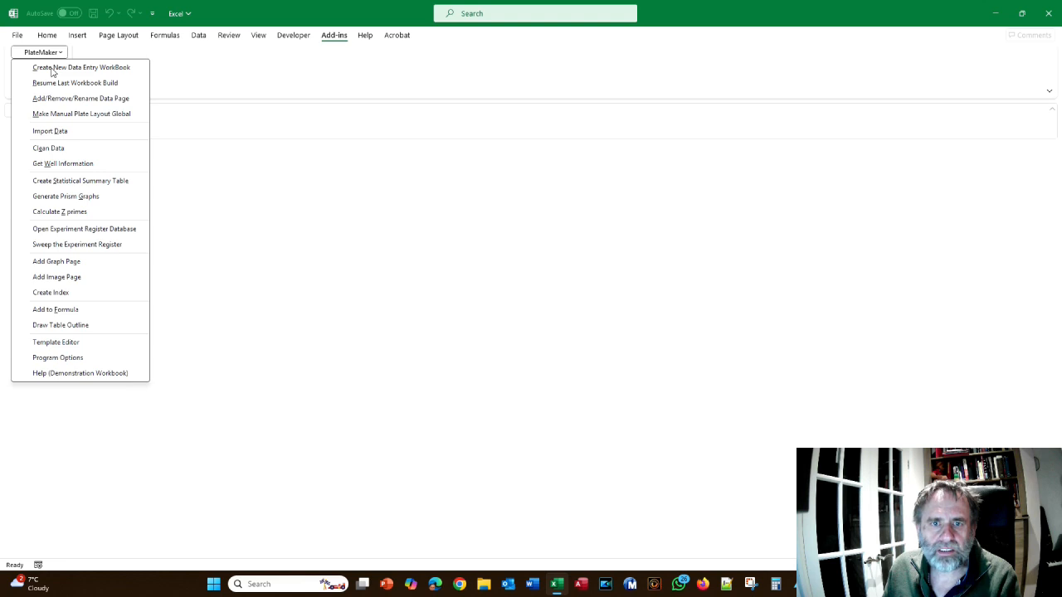
{"action": "left_click", "coordinate": [51, 70]}
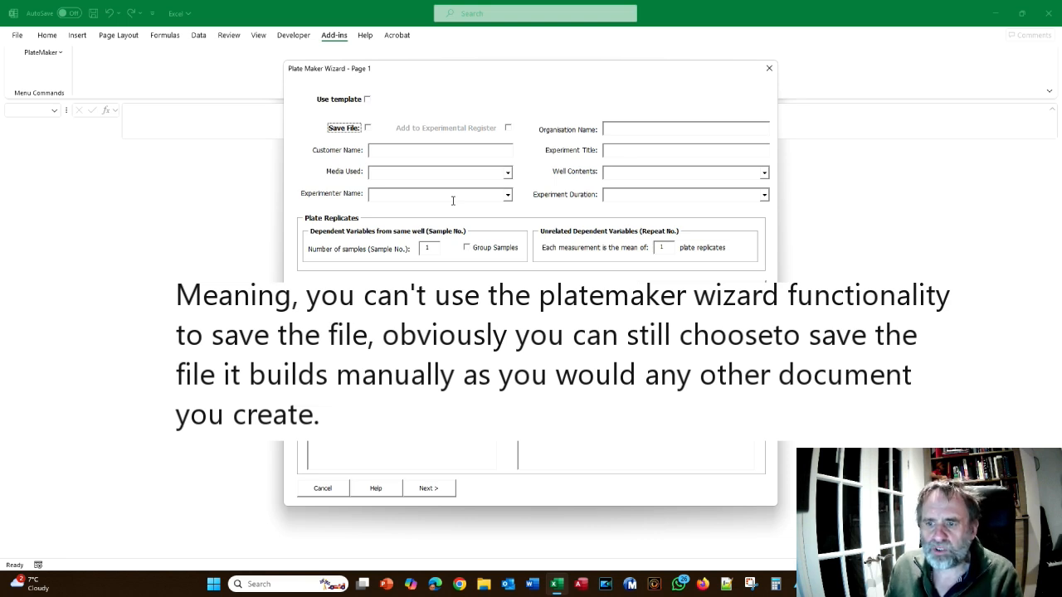
{"action": "left_click", "coordinate": [442, 489]}
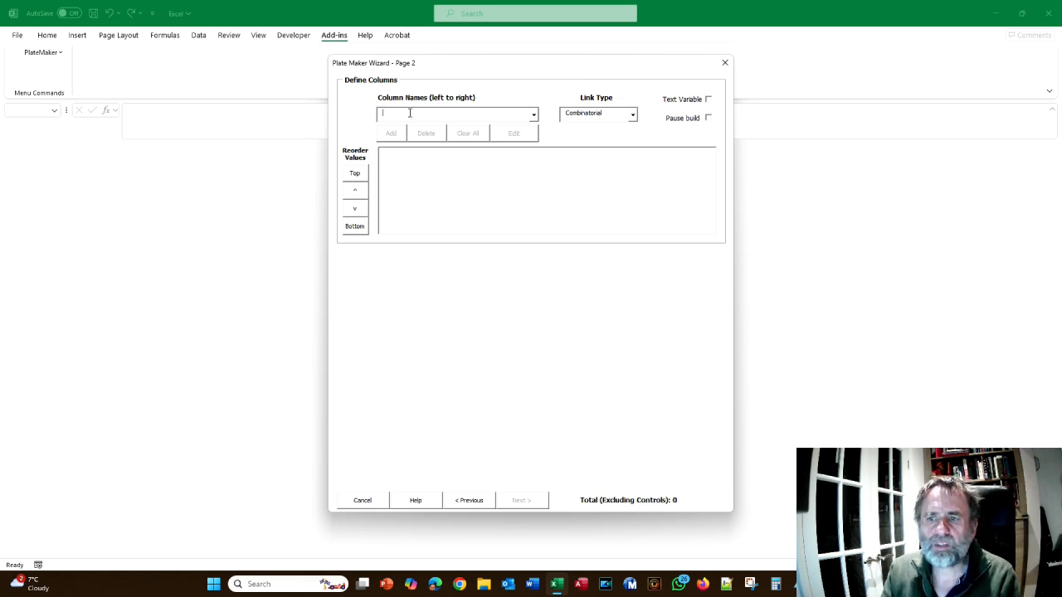
Define two combinatorial columns named Compound and Dose
{"action": "type", "text": "Compound"}
{"action": "key", "text": "Return"}
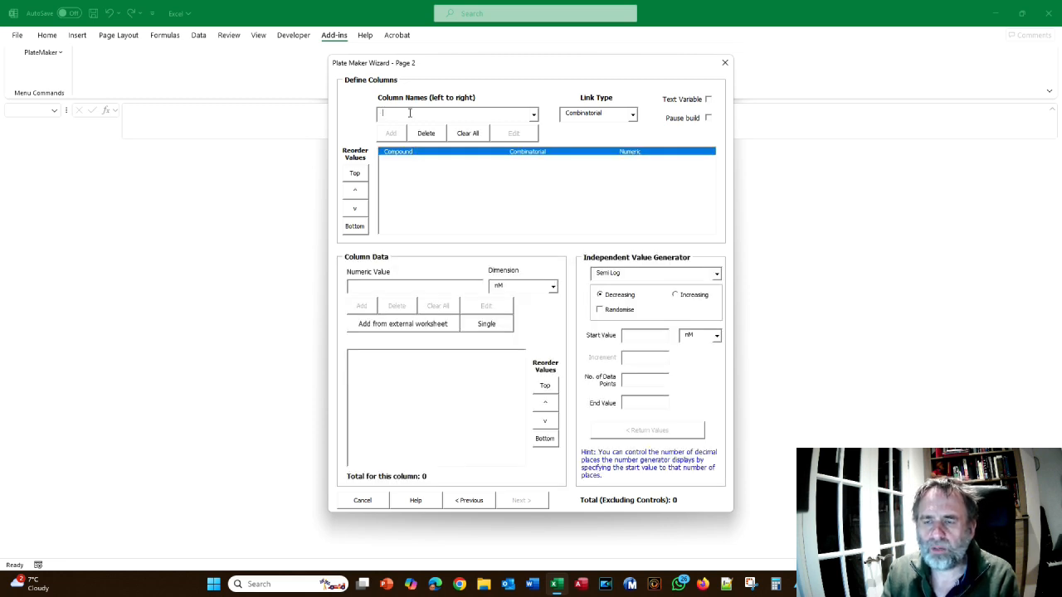
{"action": "type", "text": "Dose"}
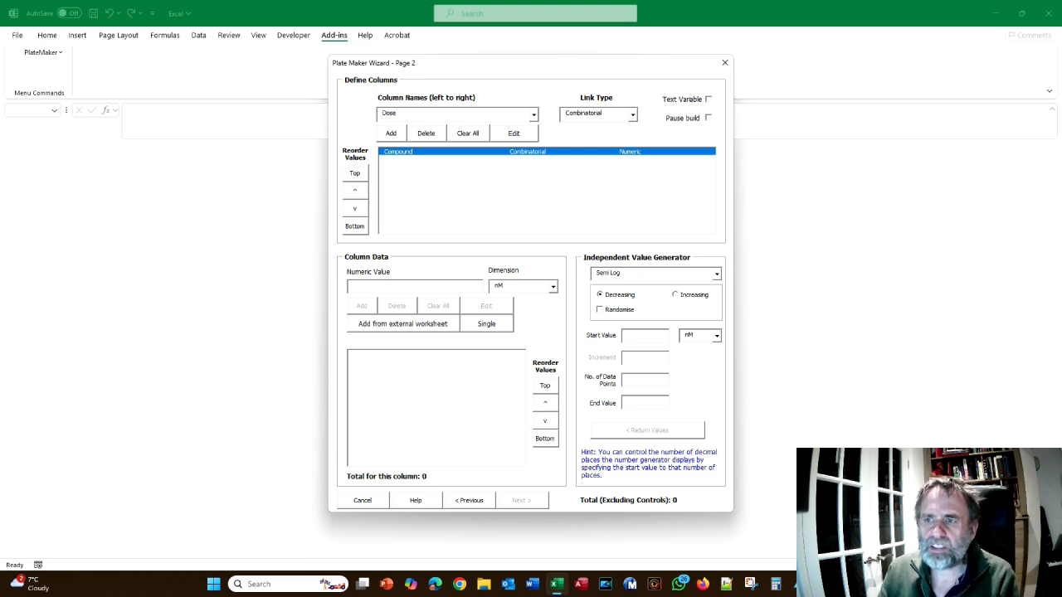
{"action": "left_click", "coordinate": [534, 115]}
{"action": "left_click", "coordinate": [533, 116]}
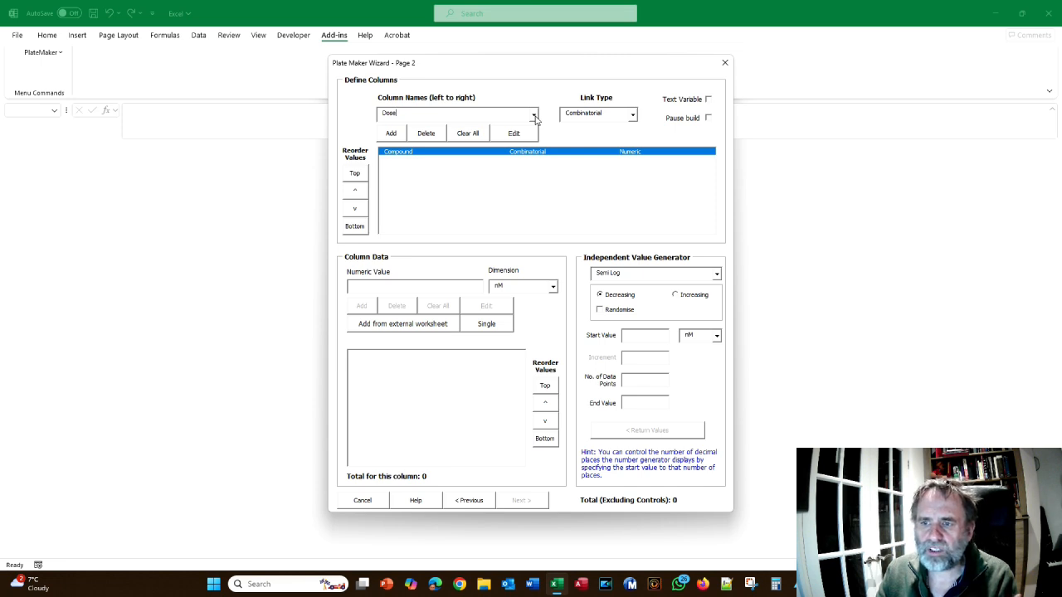
{"action": "key", "text": "Return"}
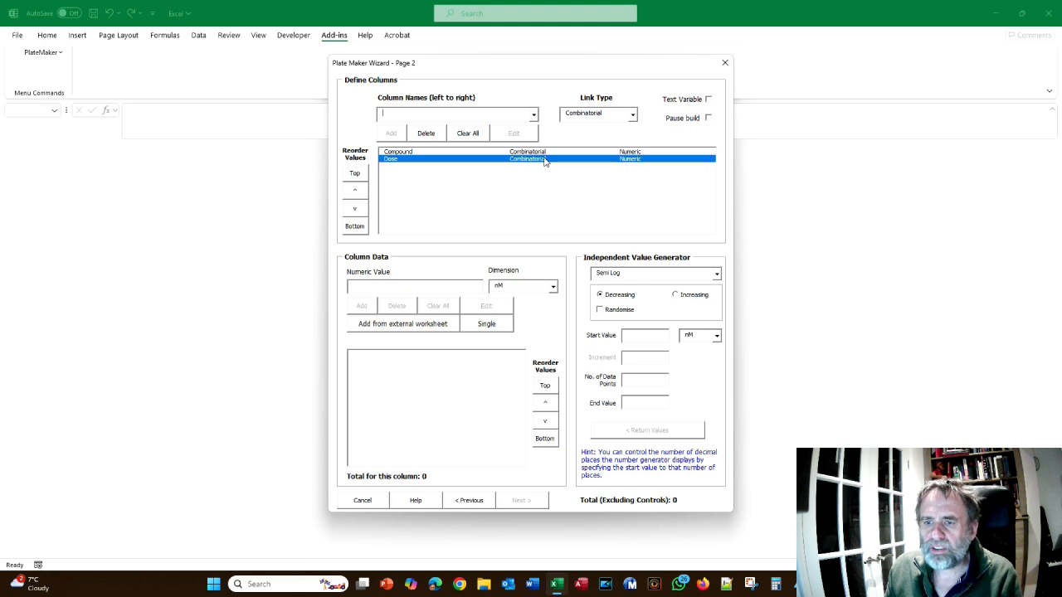
Make Compound a text variable and generate values with the prefix Cmp, start value 1, increment 1 and 10 data points
{"action": "left_click", "coordinate": [472, 152]}
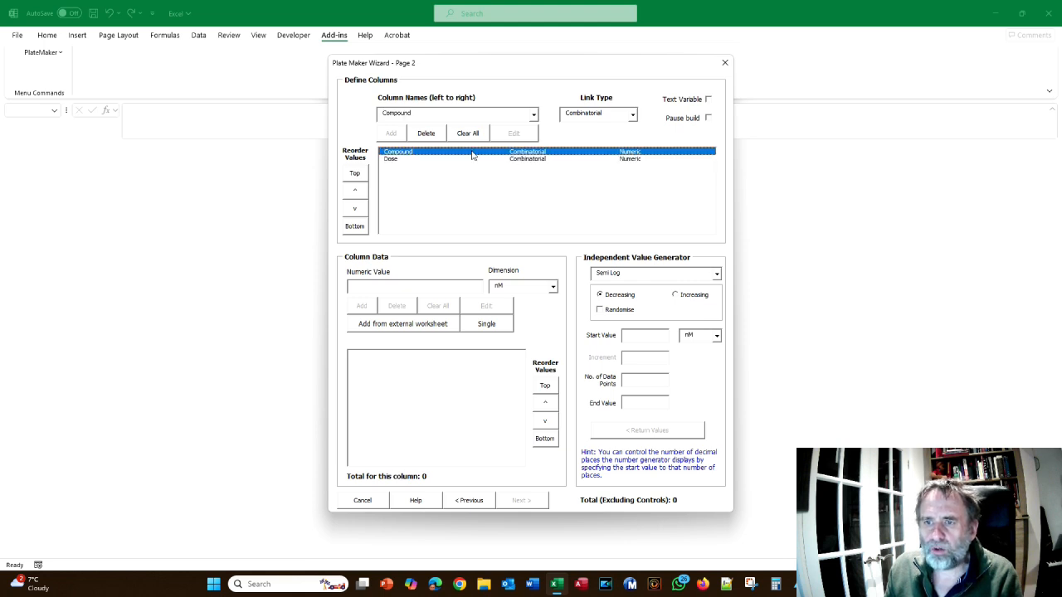
{"action": "left_click", "coordinate": [708, 100]}
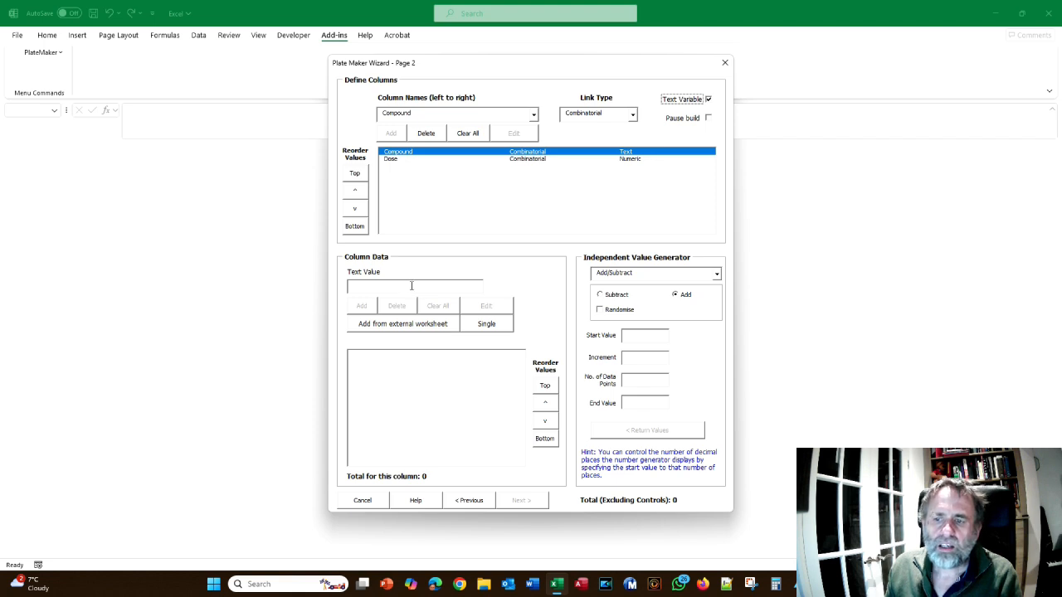
{"action": "left_click", "coordinate": [404, 289]}
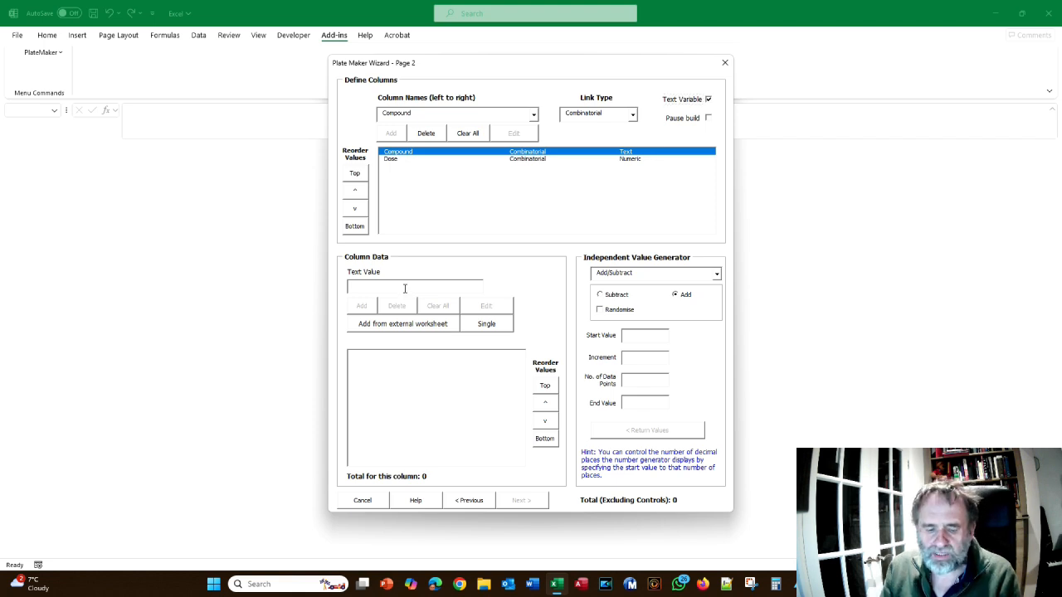
{"action": "type", "text": "Cmp"}
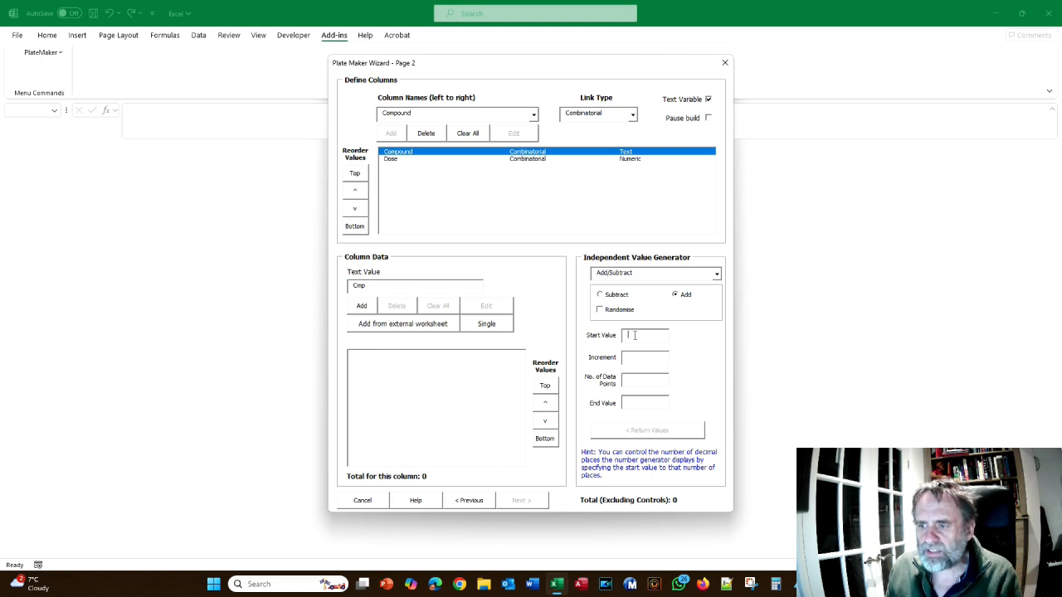
{"action": "type", "text": "1"}
{"action": "left_click", "coordinate": [638, 359]}
{"action": "type", "text": "110"}
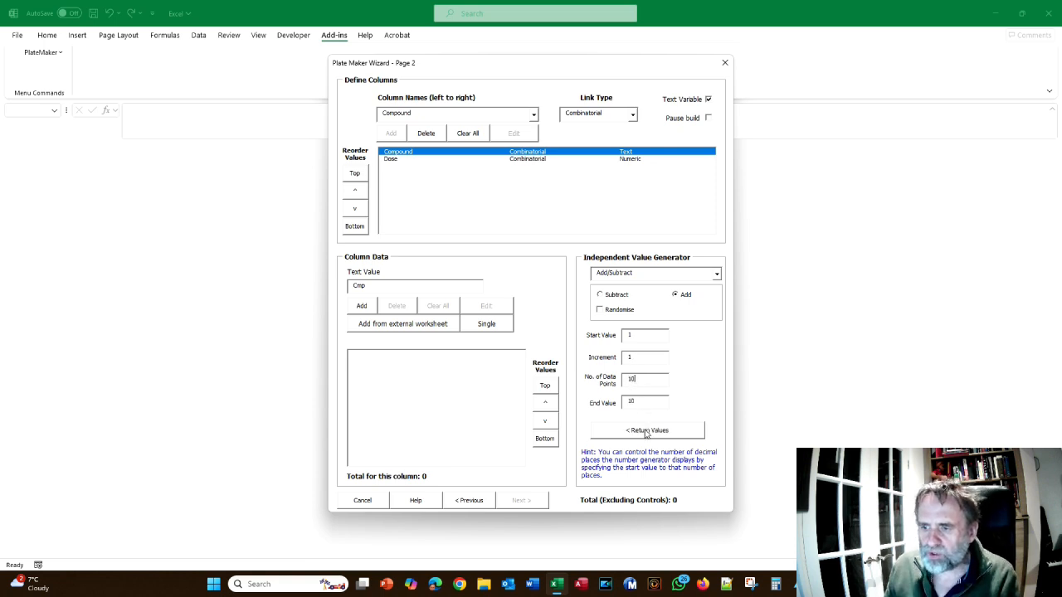
{"action": "left_click", "coordinate": [647, 430]}
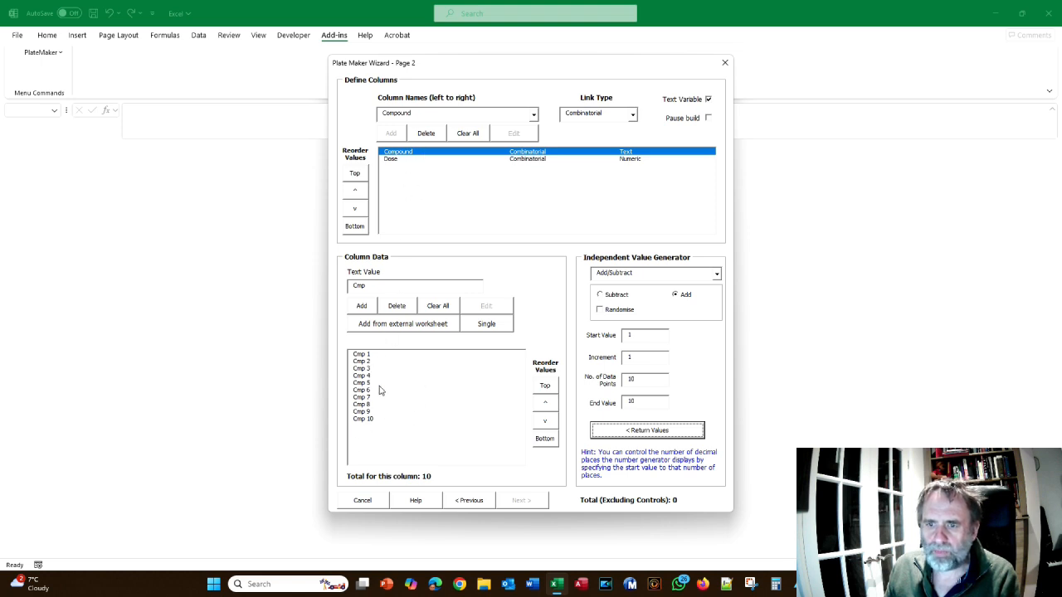
Generate a decreasing semi-log series for Dose with start value 1000 nM, 5 data points and end value 10
{"action": "left_click", "coordinate": [390, 159]}
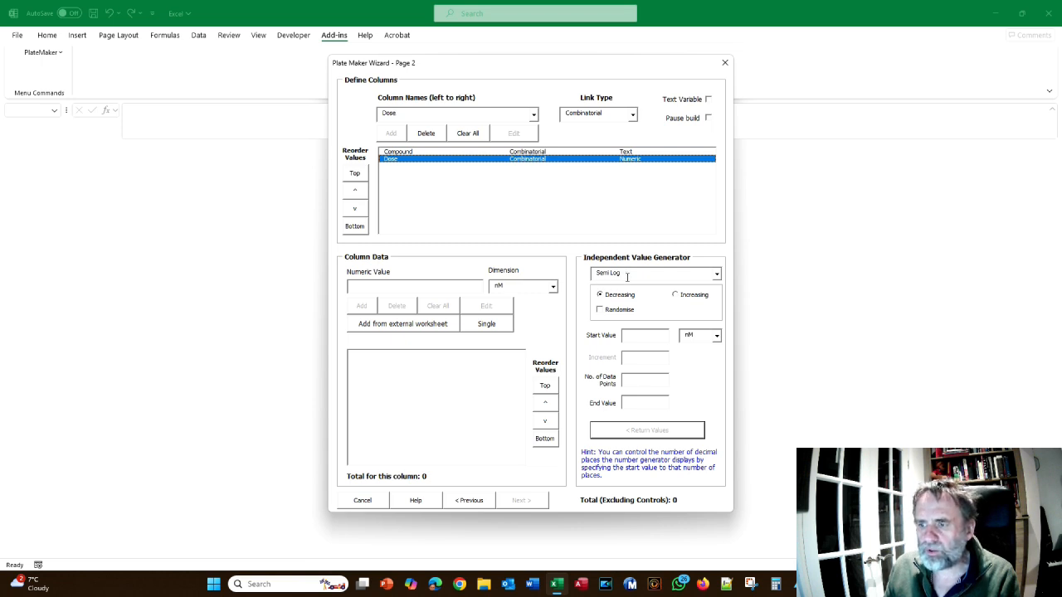
{"action": "left_click", "coordinate": [650, 339]}
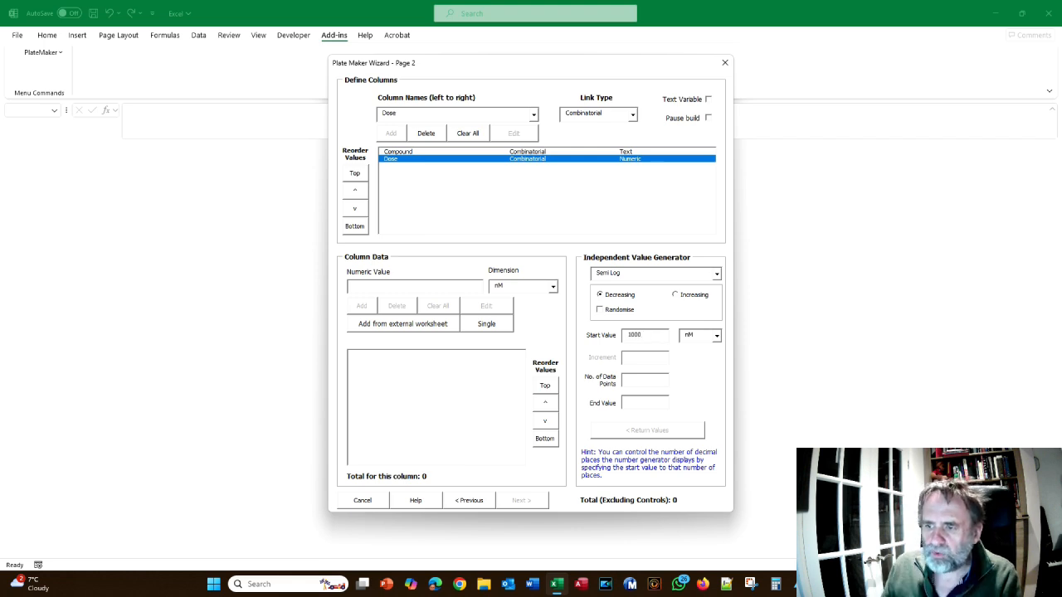
{"action": "left_click", "coordinate": [640, 379]}
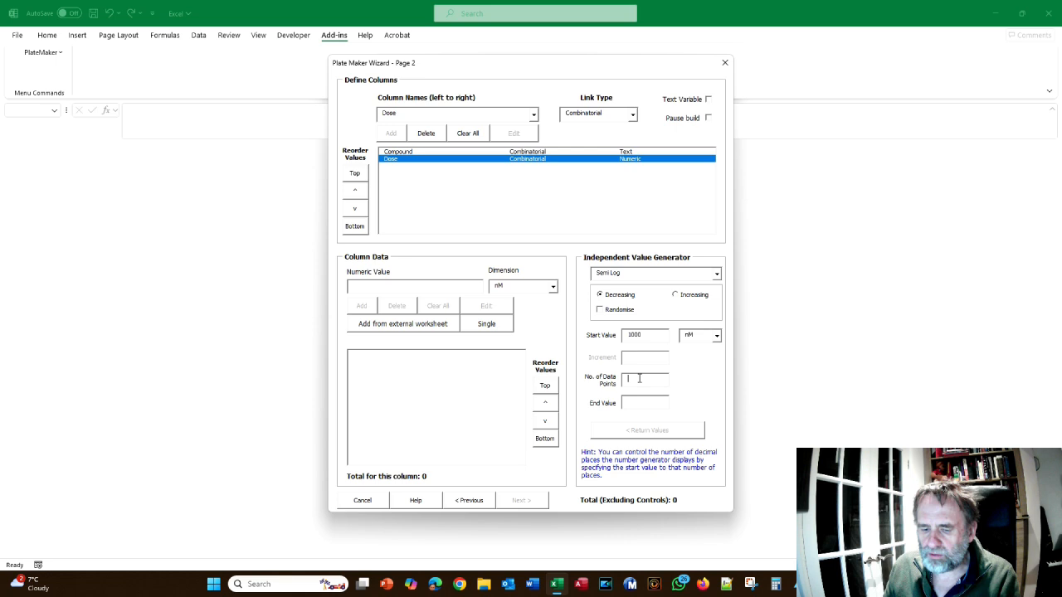
{"action": "type", "text": "5"}
{"action": "left_click", "coordinate": [639, 403]}
{"action": "type", "text": "10"}
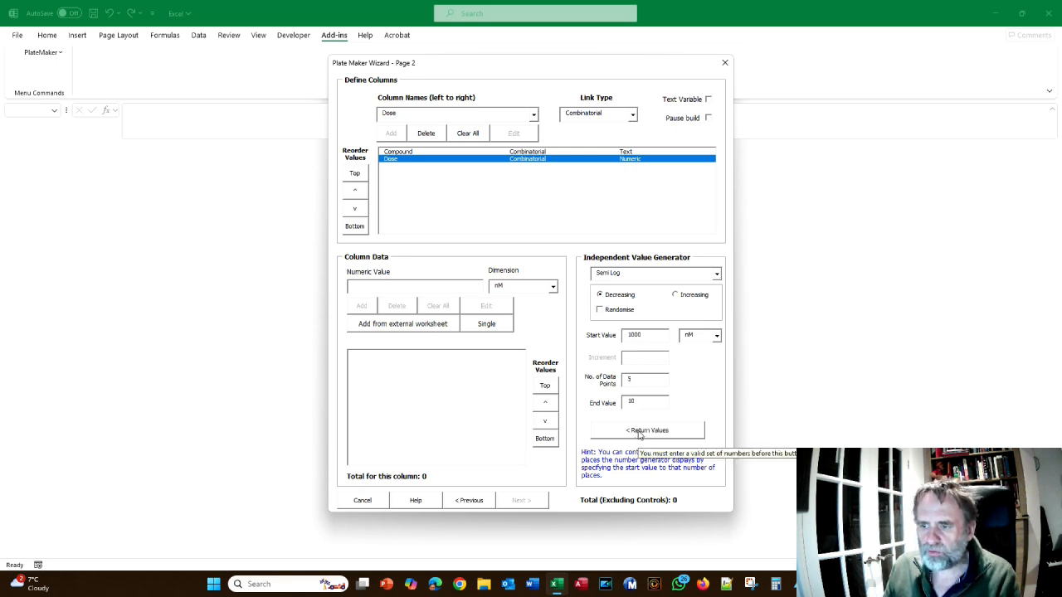
{"action": "left_click", "coordinate": [639, 433]}
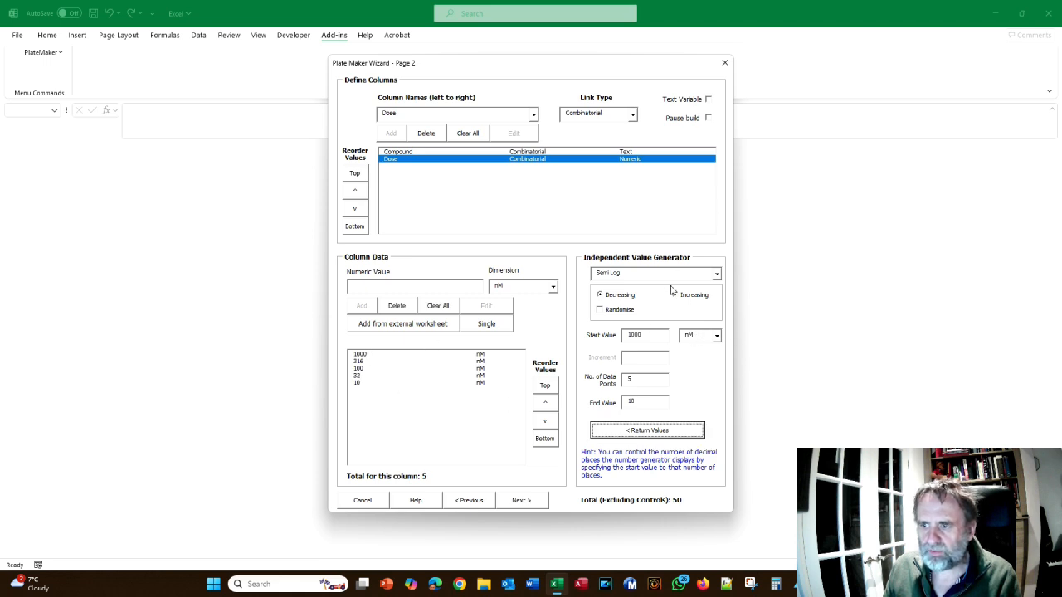
Clear the Dose generator's number of data points, enter 10 as its end value, and review the Compound and Dose columns
{"action": "left_click", "coordinate": [636, 381]}
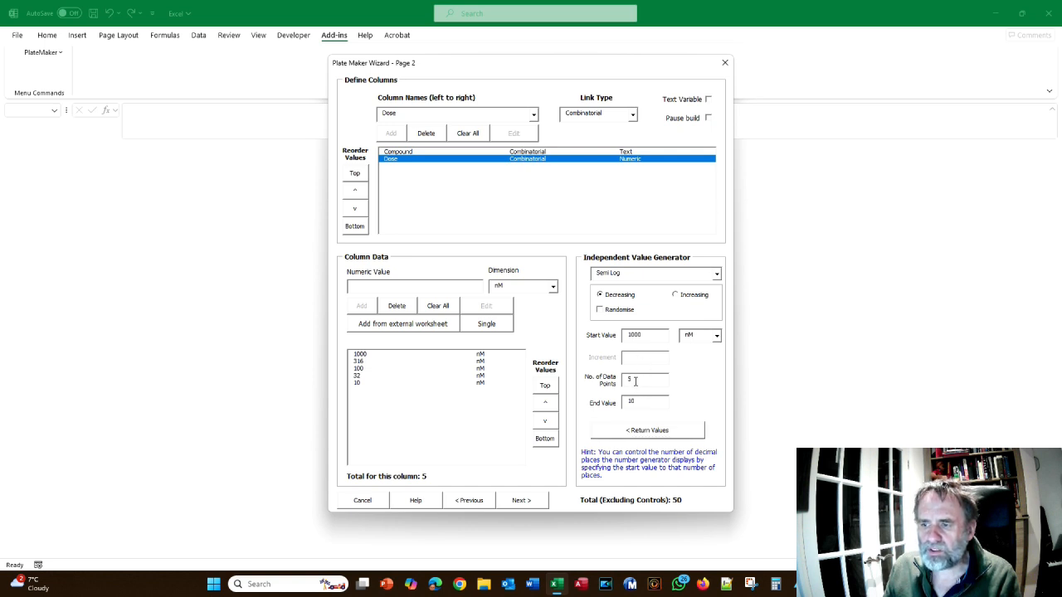
{"action": "key", "text": "BackSpace"}
{"action": "left_click", "coordinate": [637, 402]}
{"action": "type", "text": "10"}
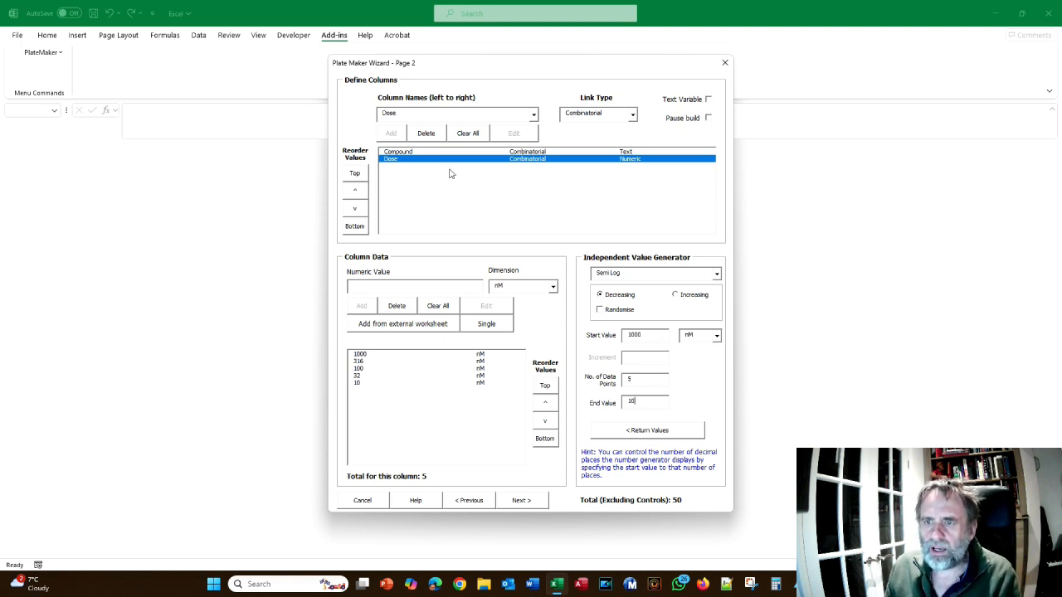
{"action": "left_click", "coordinate": [413, 152]}
{"action": "left_click", "coordinate": [407, 159]}
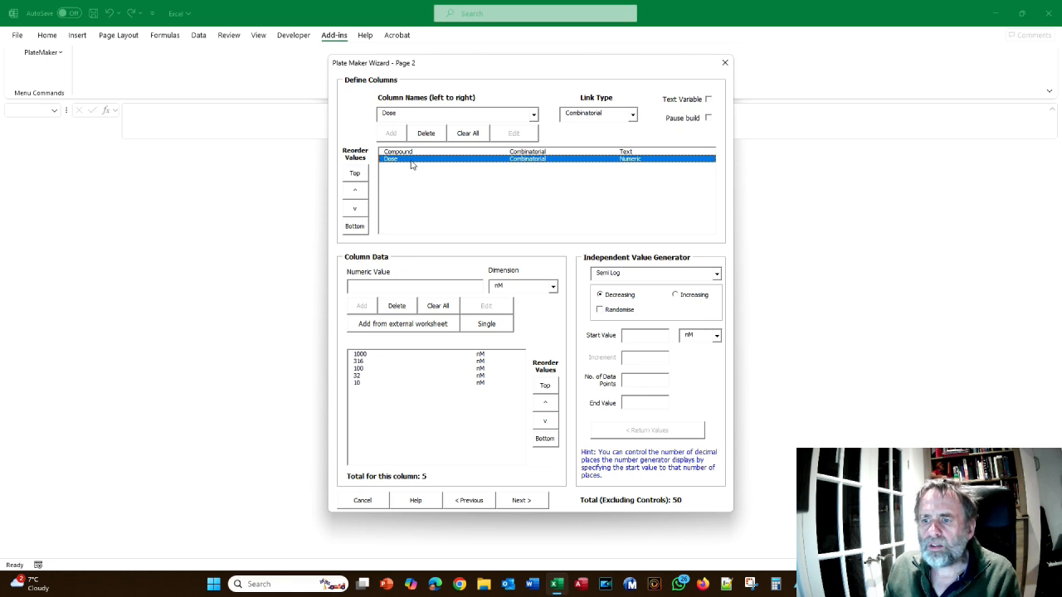
Proceed to page 3 of the wizard and add the dependent variable Cell Count with the dimension Number
{"action": "left_click", "coordinate": [521, 502]}
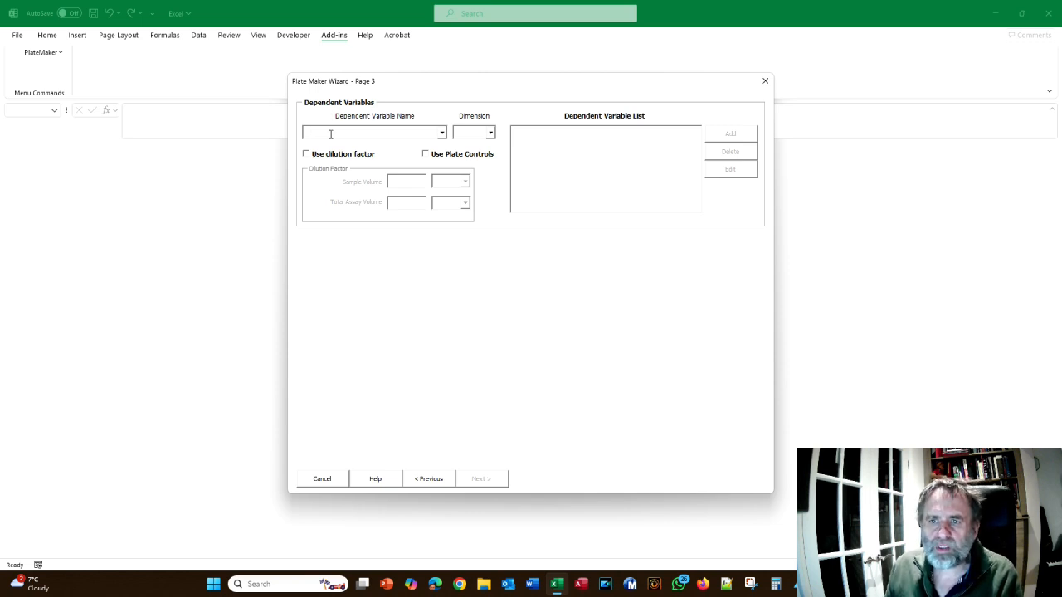
{"action": "type", "text": "Cell Count"}
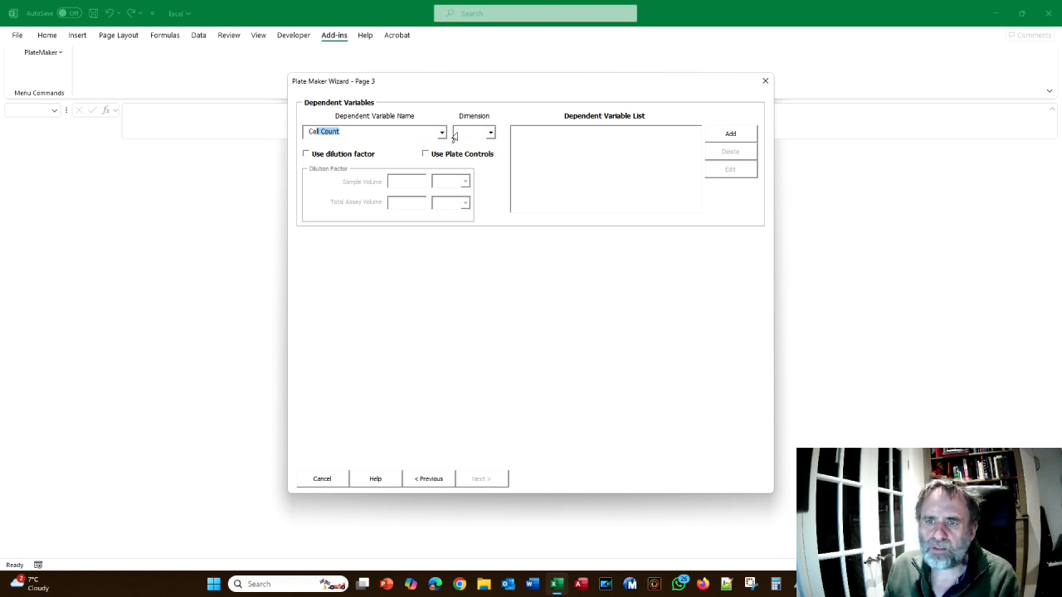
{"action": "left_click", "coordinate": [468, 132]}
{"action": "type", "text": "Number"}
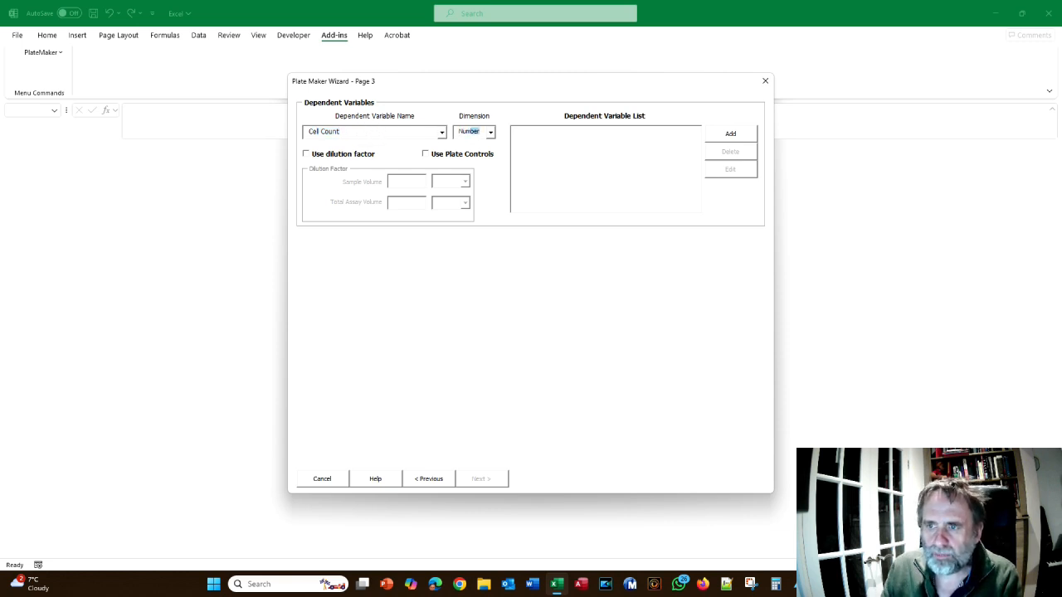
{"action": "left_click", "coordinate": [727, 138]}
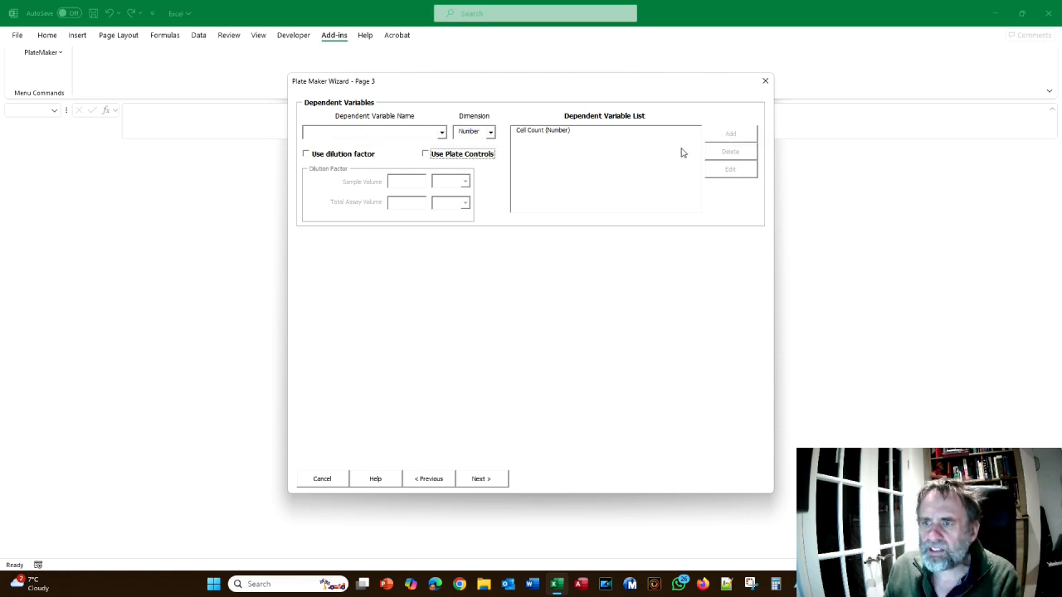
Add a second dependent variable named Cell Death with the dimension %
{"action": "type", "text": "Cell Death"}
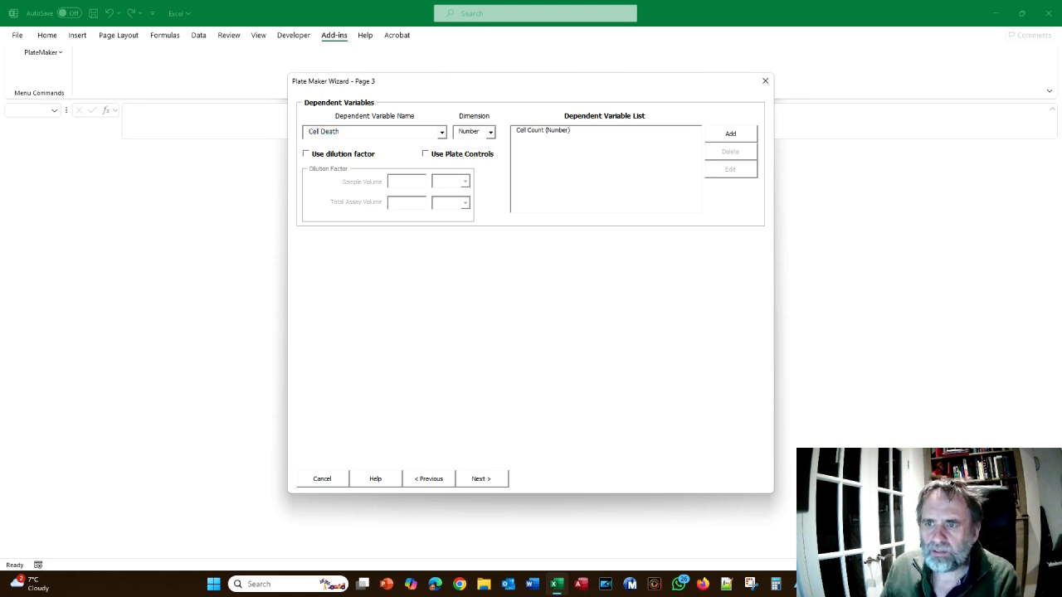
{"action": "left_click", "coordinate": [489, 133]}
{"action": "left_click", "coordinate": [480, 146]}
{"action": "left_click", "coordinate": [730, 136]}
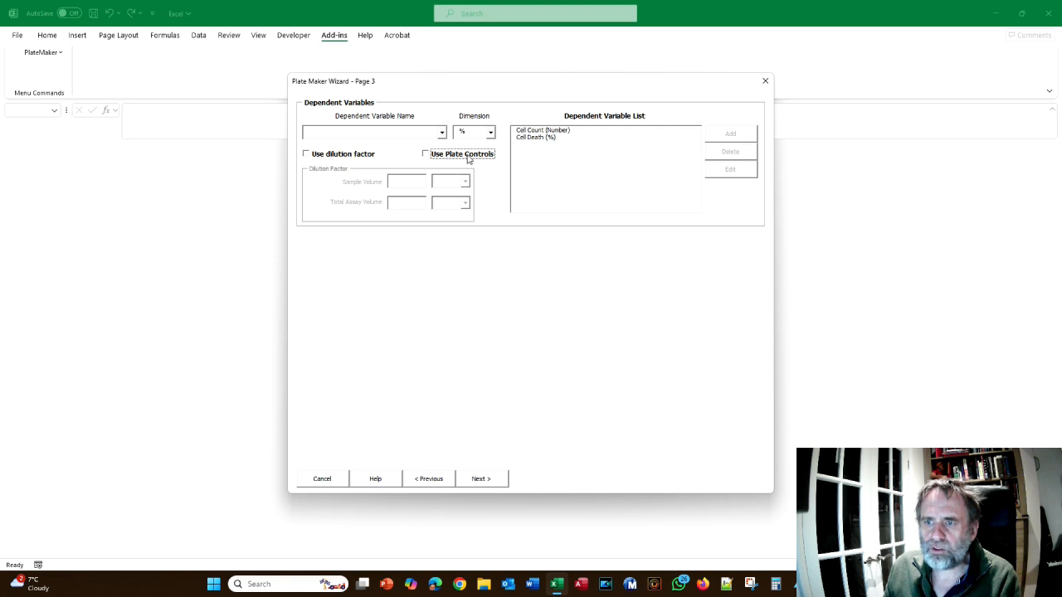
Proceed to page 5 of the wizard without defining an equation and preview the workbook with its default plate layout
{"action": "left_click", "coordinate": [489, 481]}
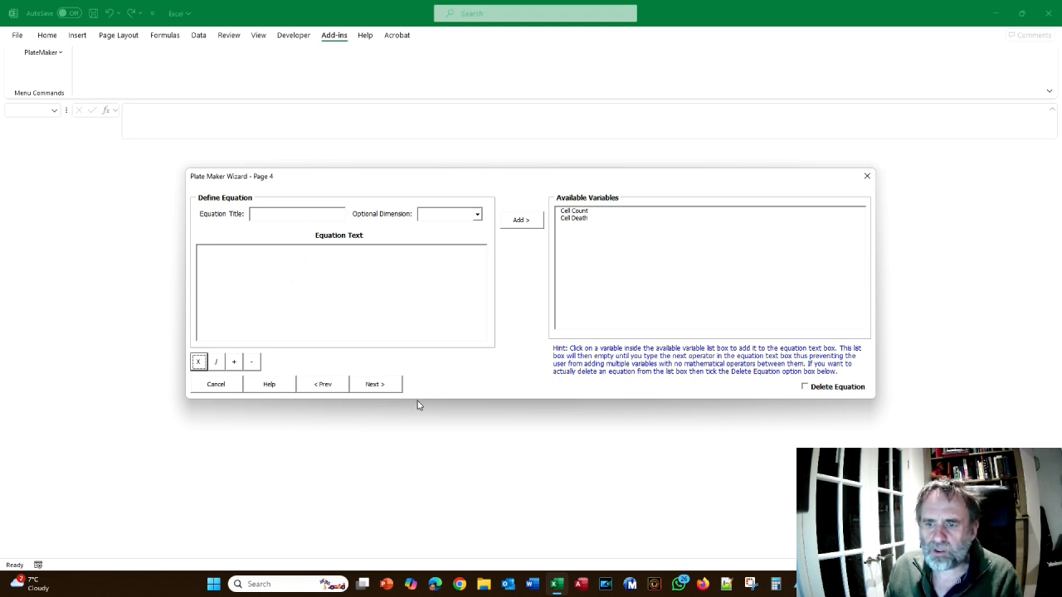
{"action": "left_click", "coordinate": [375, 384]}
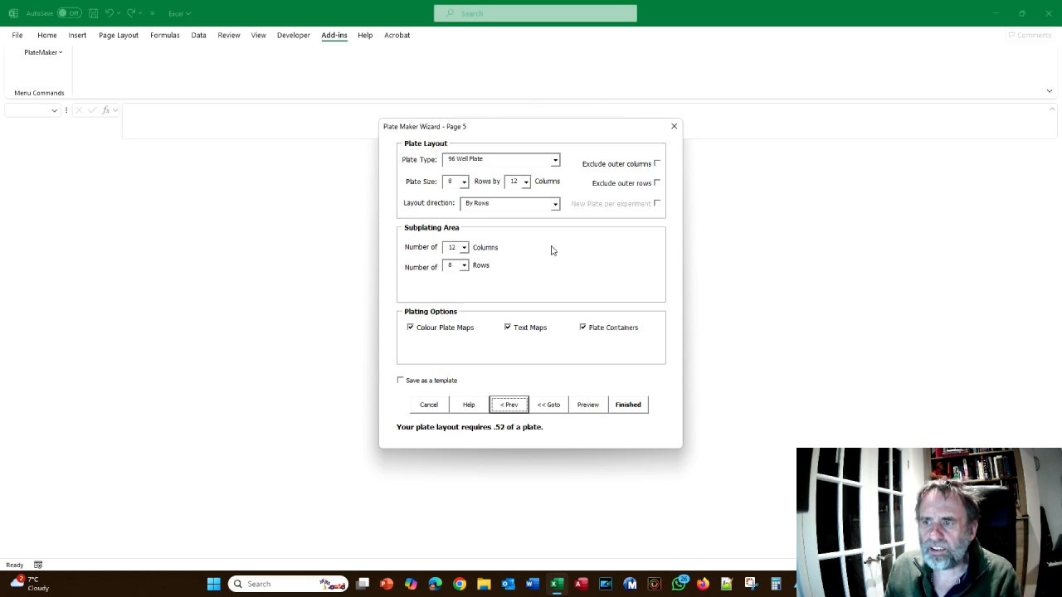
{"action": "left_click", "coordinate": [590, 406]}
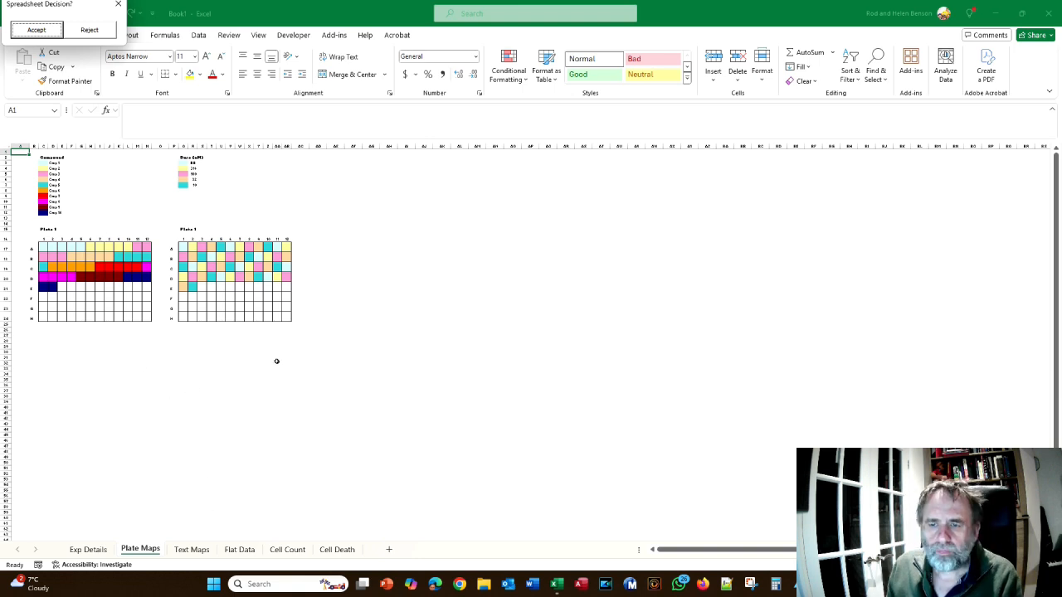
Switch to the Data analysis Crib Sheet in Acrobat and compare its Figure 55 plate map with the previewed plate maps in Excel
{"action": "key", "text": "alt+Tab"}
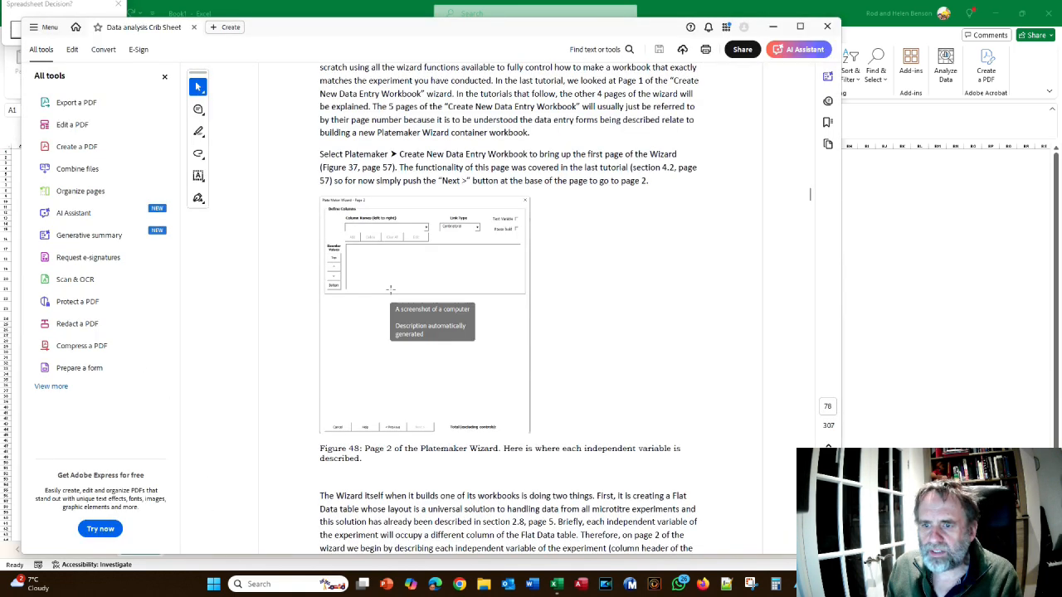
{"action": "scroll", "coordinate": [390, 289], "scroll_direction": "down", "scroll_amount": 10}
{"action": "scroll", "coordinate": [395, 289], "scroll_direction": "down", "scroll_amount": 12}
{"action": "scroll", "coordinate": [396, 292], "scroll_direction": "down", "scroll_amount": 16}
{"action": "scroll", "coordinate": [395, 292], "scroll_direction": "down", "scroll_amount": 18}
{"action": "scroll", "coordinate": [395, 288], "scroll_direction": "down", "scroll_amount": 18}
{"action": "scroll", "coordinate": [396, 288], "scroll_direction": "down", "scroll_amount": 8}
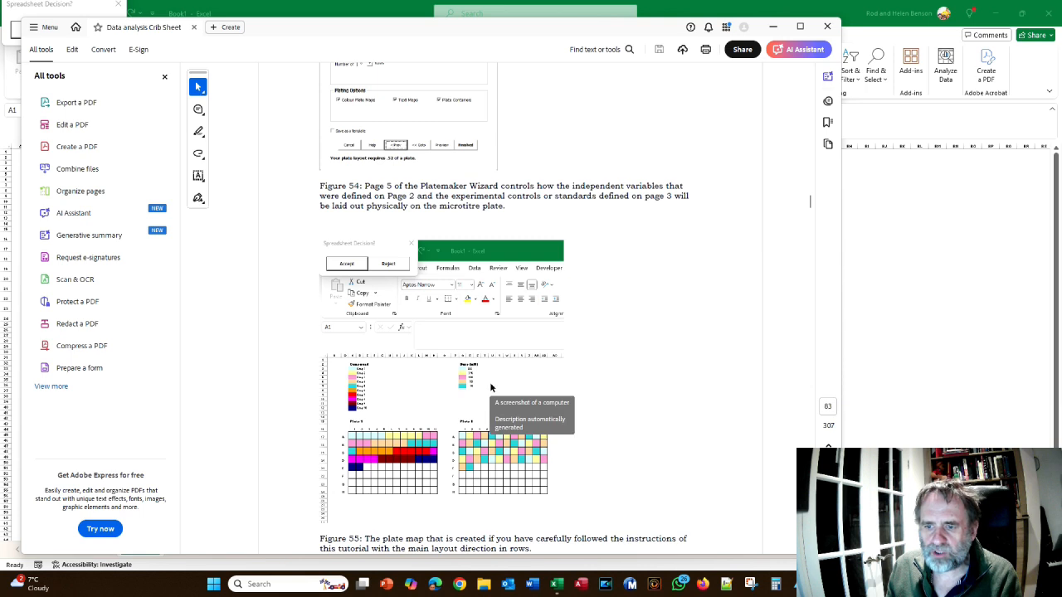
{"action": "key", "text": "alt+Tab"}
{"action": "key", "text": "alt+Tab"}
{"action": "scroll", "coordinate": [490, 382], "scroll_direction": "down", "scroll_amount": 10}
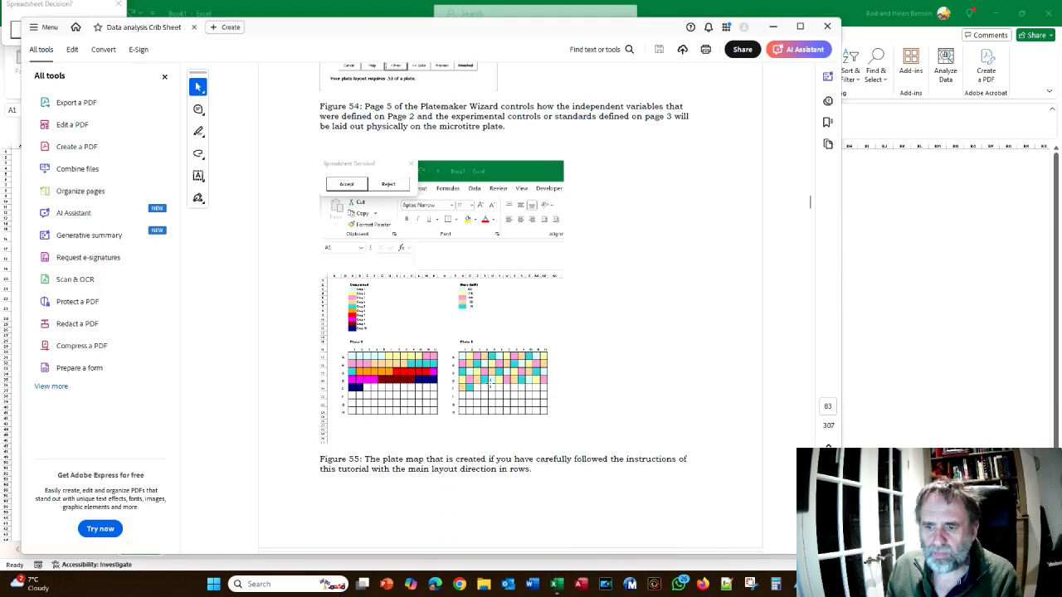
{"action": "key", "text": "alt+Tab"}
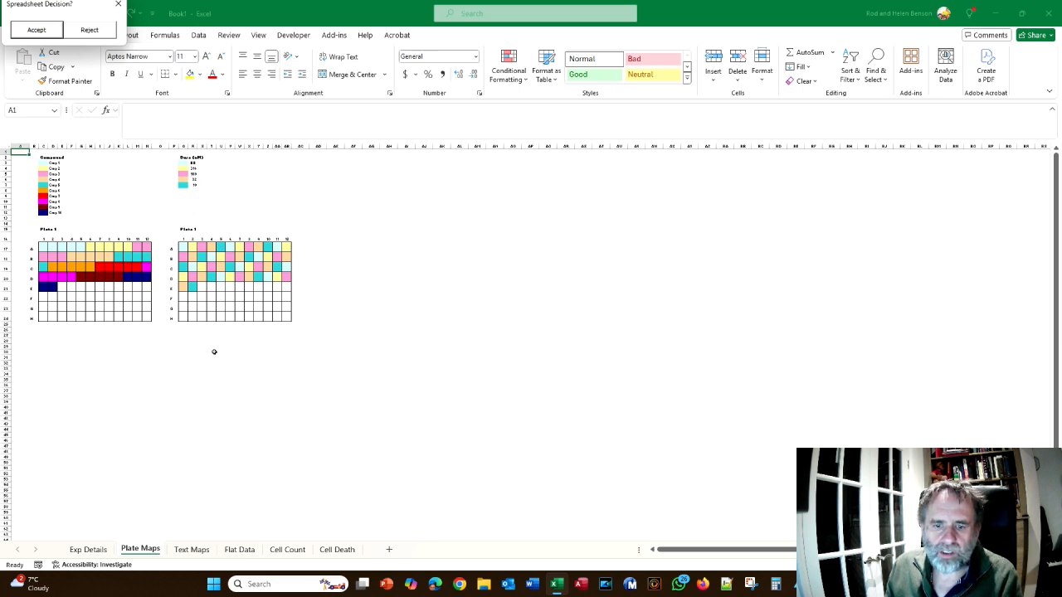
Review the generated rows on the Flat Data sheet and reject the previewed workbook
{"action": "left_click", "coordinate": [243, 555]}
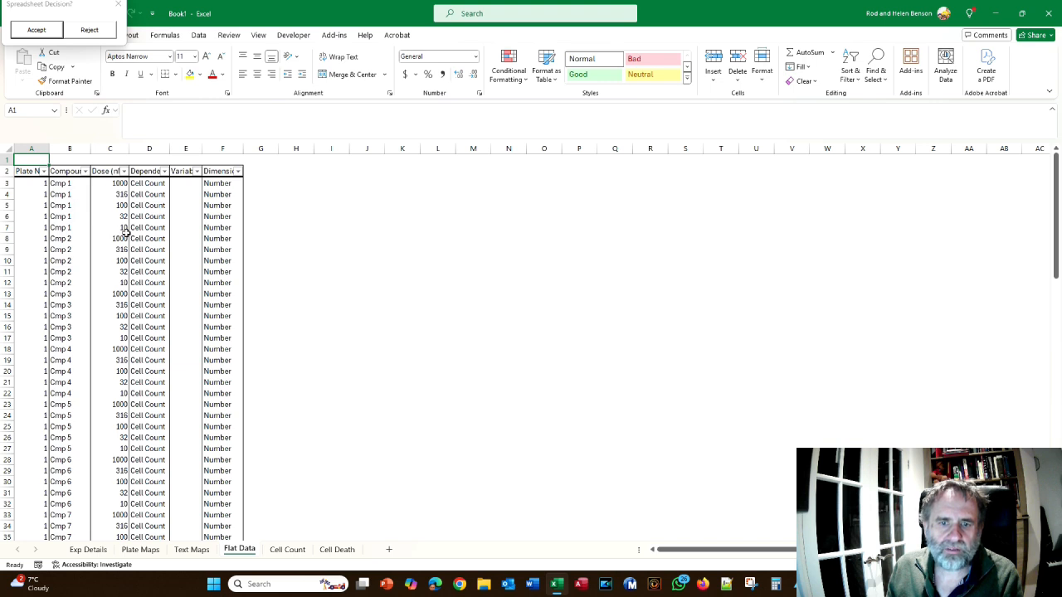
{"action": "scroll", "coordinate": [122, 233], "scroll_direction": "down", "scroll_amount": 19}
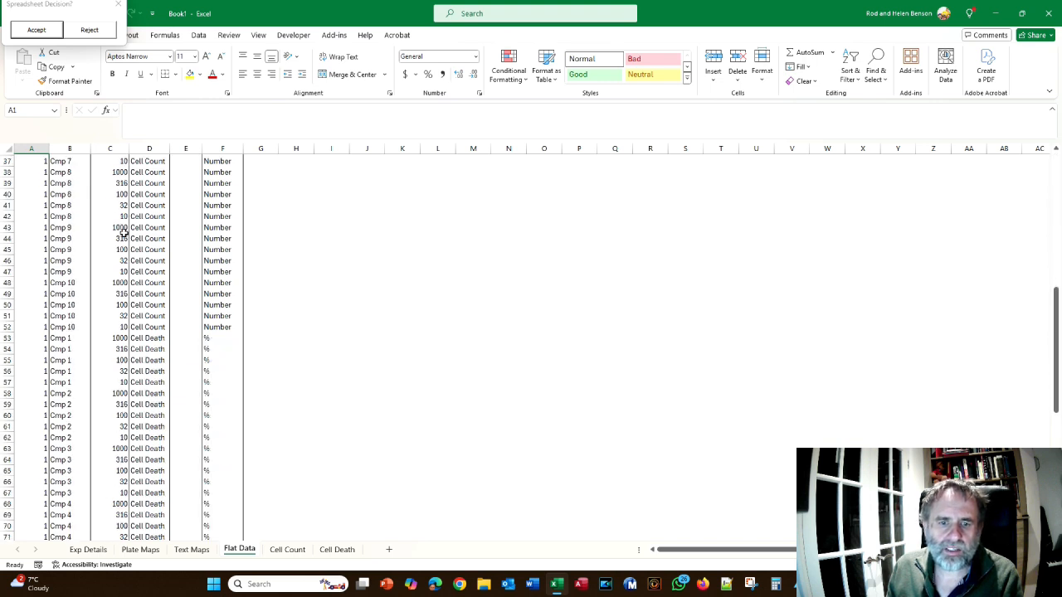
{"action": "scroll", "coordinate": [123, 232], "scroll_direction": "up", "scroll_amount": 13}
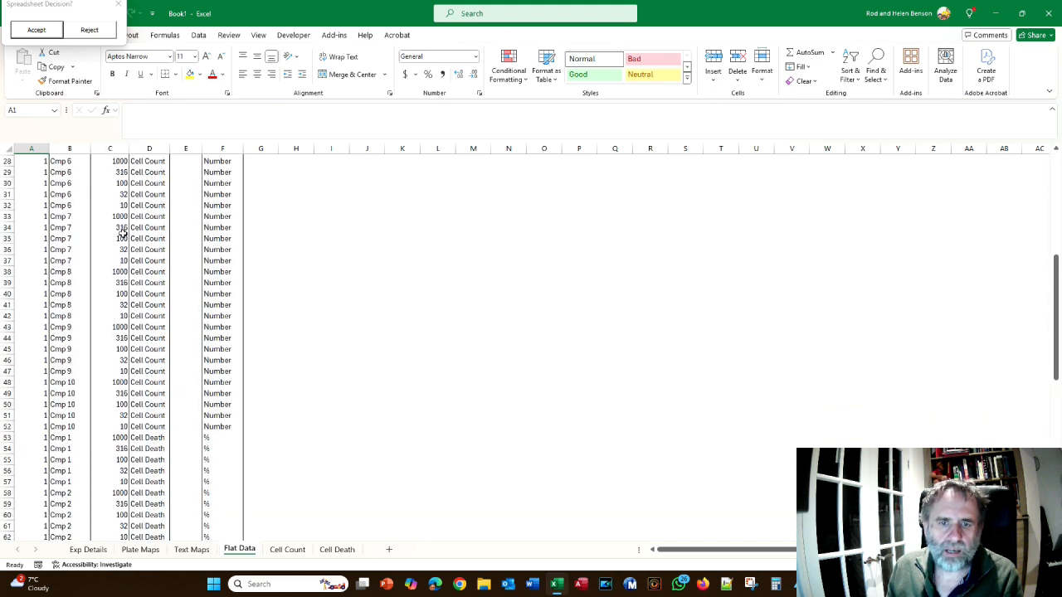
{"action": "scroll", "coordinate": [104, 234], "scroll_direction": "up", "scroll_amount": 6}
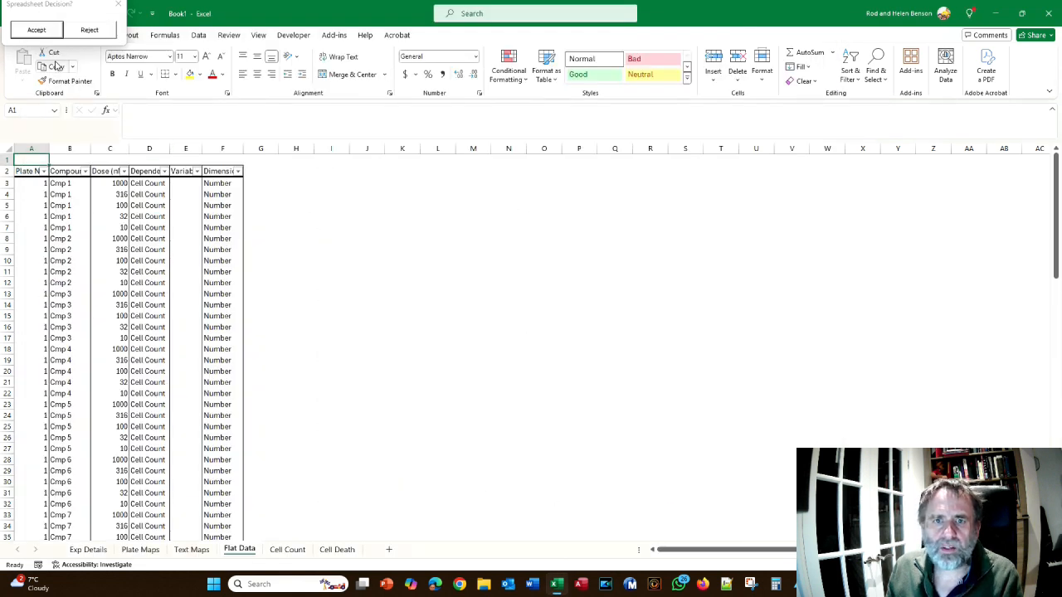
{"action": "left_click", "coordinate": [89, 29]}
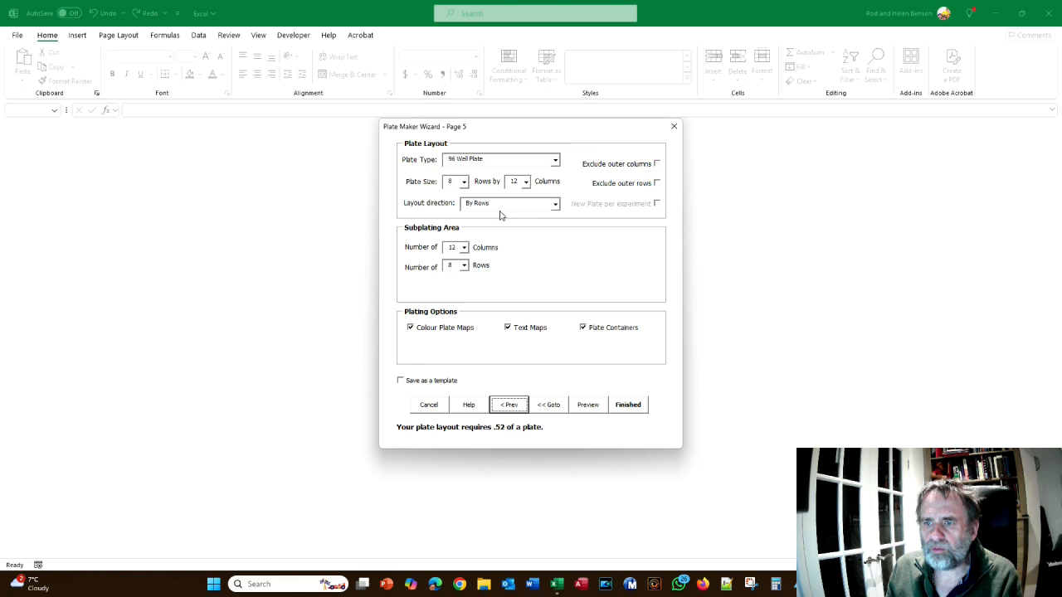
Set the plate's layout direction to By Columns and preview the plate maps
{"action": "left_click", "coordinate": [555, 205]}
{"action": "left_click", "coordinate": [540, 223]}
{"action": "left_click", "coordinate": [587, 405]}
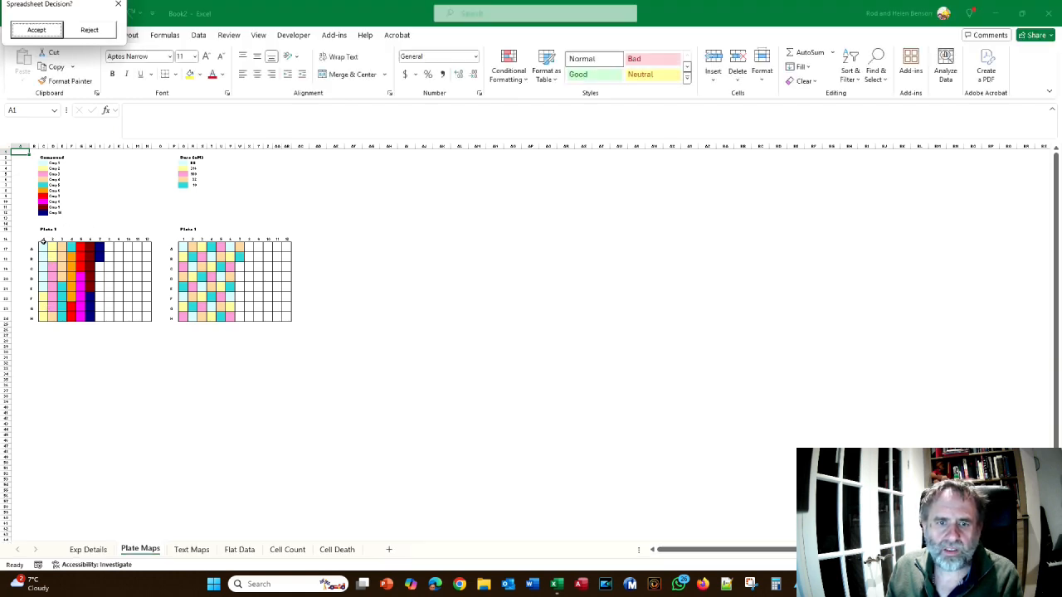
Compare the column-wise plate maps with the crib sheet's layout direction diagrams and read the start of section 4.3.2
{"action": "key", "text": "alt+Tab"}
{"action": "scroll", "coordinate": [400, 299], "scroll_direction": "down", "scroll_amount": 10}
{"action": "key", "text": "alt+Tab"}
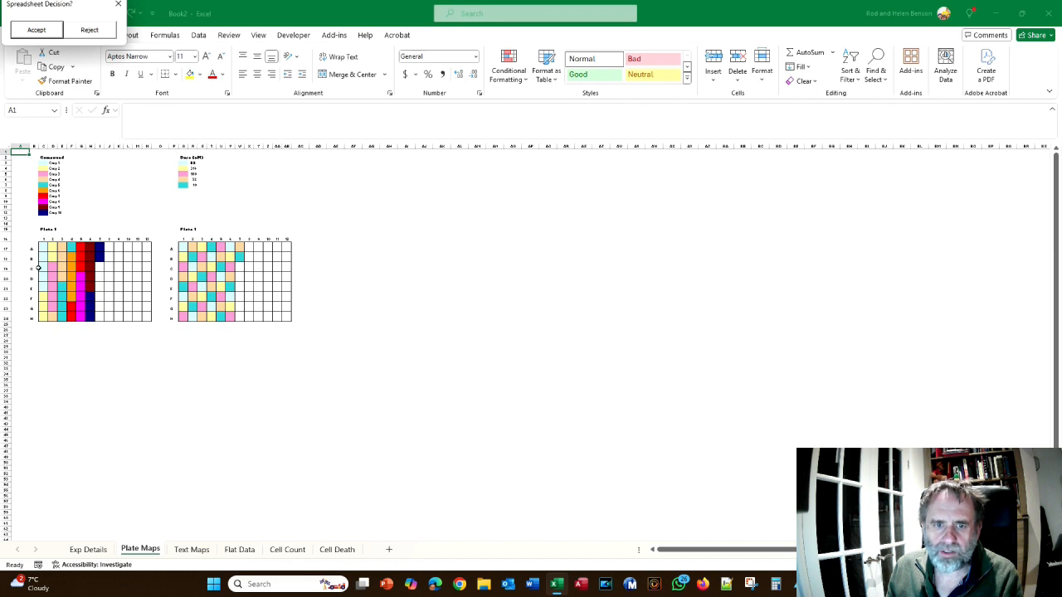
{"action": "key", "text": "alt+Tab"}
{"action": "scroll", "coordinate": [498, 253], "scroll_direction": "down", "scroll_amount": 5}
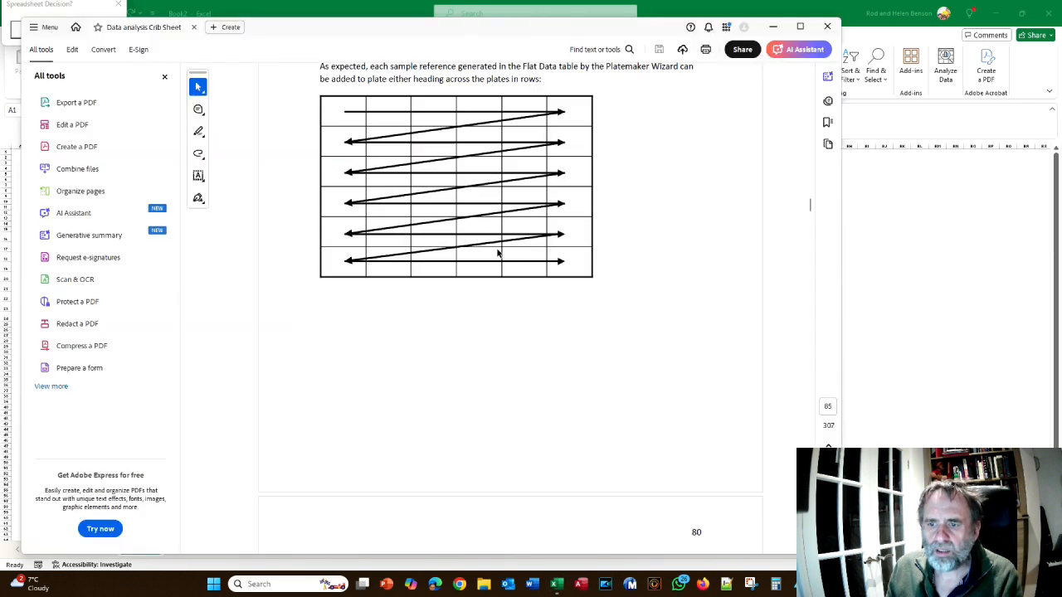
{"action": "scroll", "coordinate": [498, 253], "scroll_direction": "down", "scroll_amount": 4}
{"action": "key", "text": "alt+Tab"}
{"action": "key", "text": "alt+Tab"}
{"action": "scroll", "coordinate": [470, 260], "scroll_direction": "down", "scroll_amount": 2}
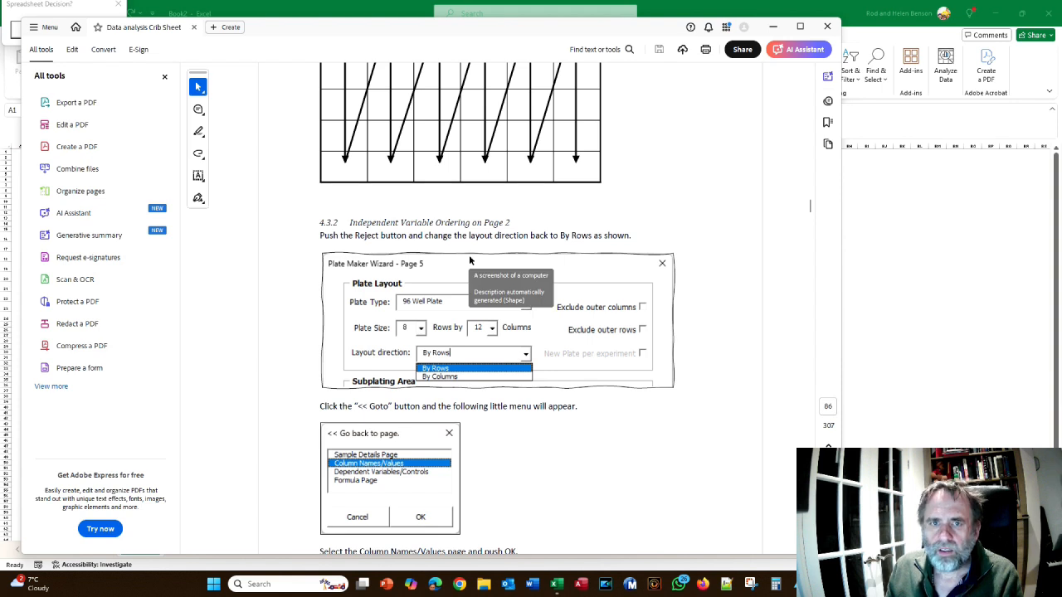
Reject the previewed workbook and set the layout direction back to By Rows
{"action": "key", "text": "alt+Tab"}
{"action": "left_click", "coordinate": [96, 33]}
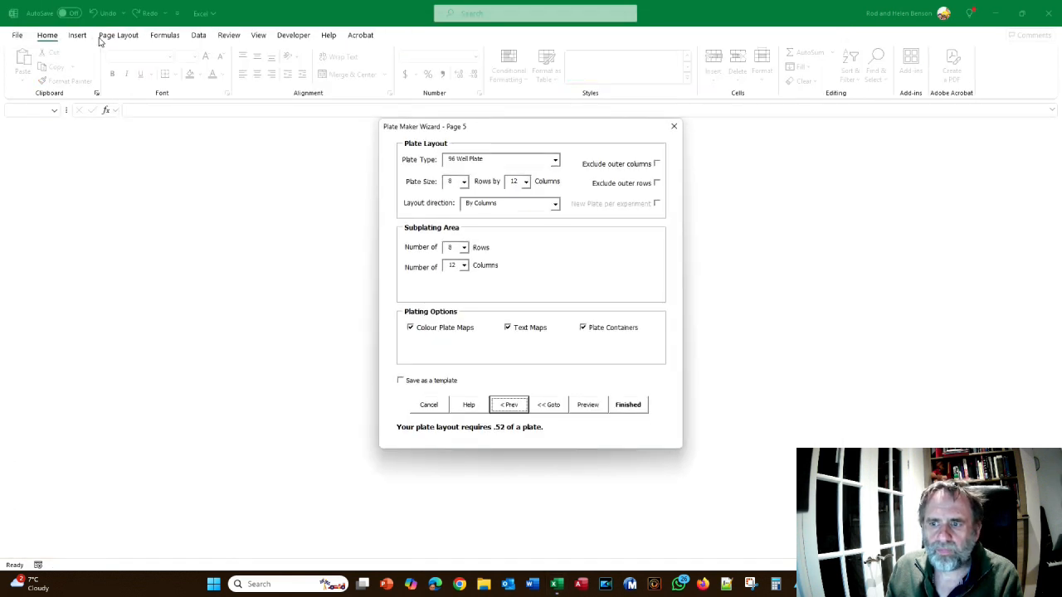
{"action": "left_click", "coordinate": [555, 204]}
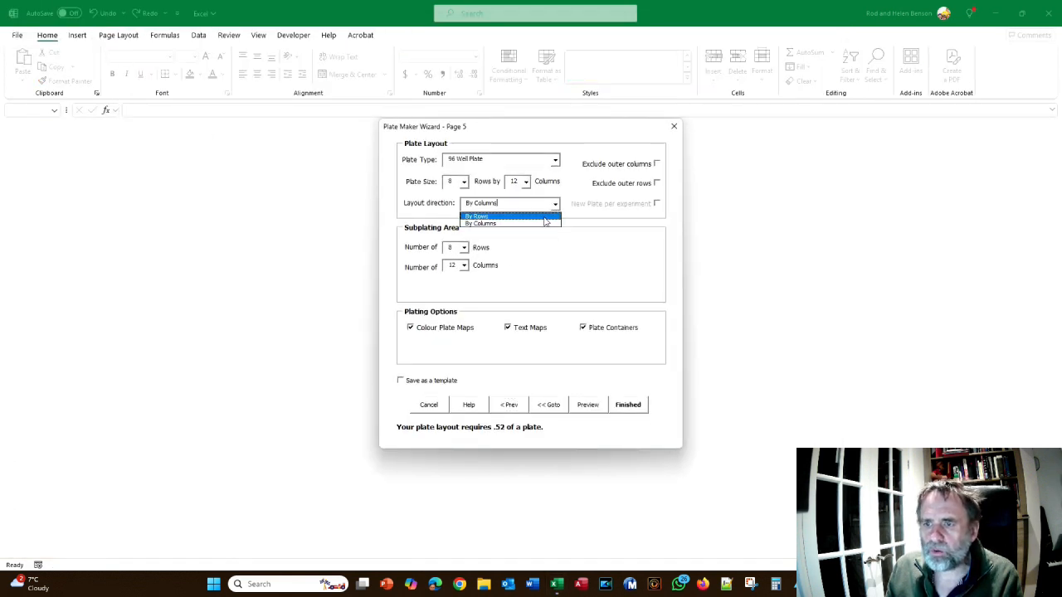
{"action": "left_click", "coordinate": [545, 217]}
Check the crib sheet, exclude the outer columns from the plate layout and preview the plate maps
{"action": "key", "text": "alt+Tab"}
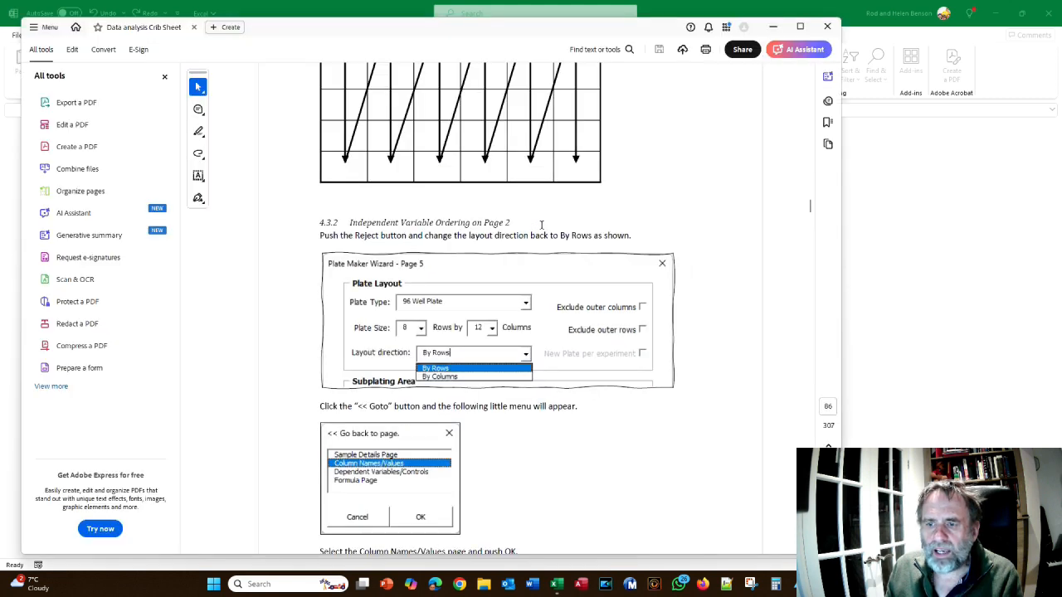
{"action": "scroll", "coordinate": [540, 231], "scroll_direction": "down", "scroll_amount": 1}
{"action": "key", "text": "alt+Tab"}
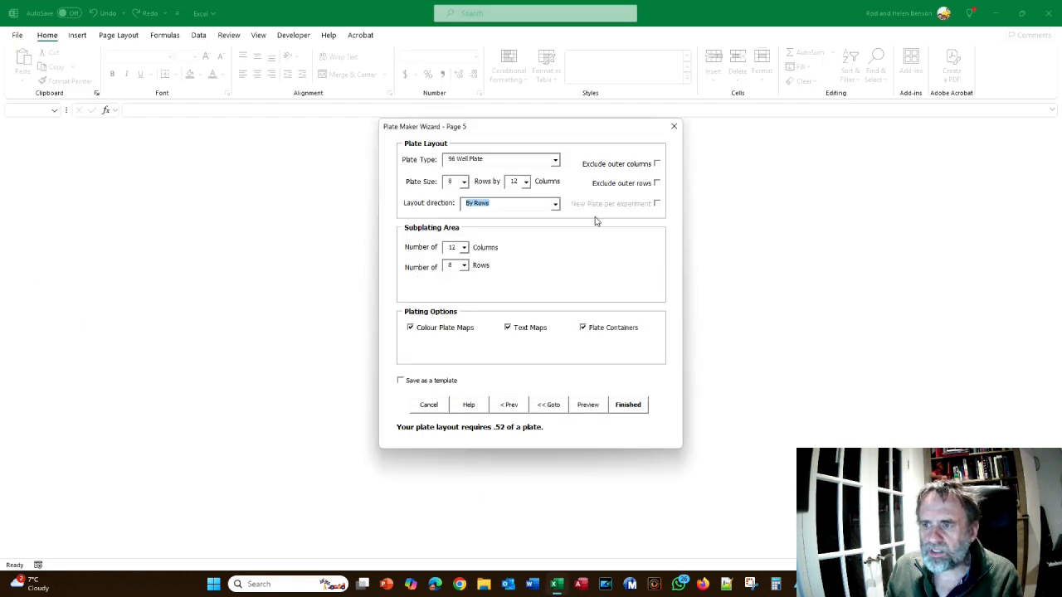
{"action": "left_click", "coordinate": [657, 165]}
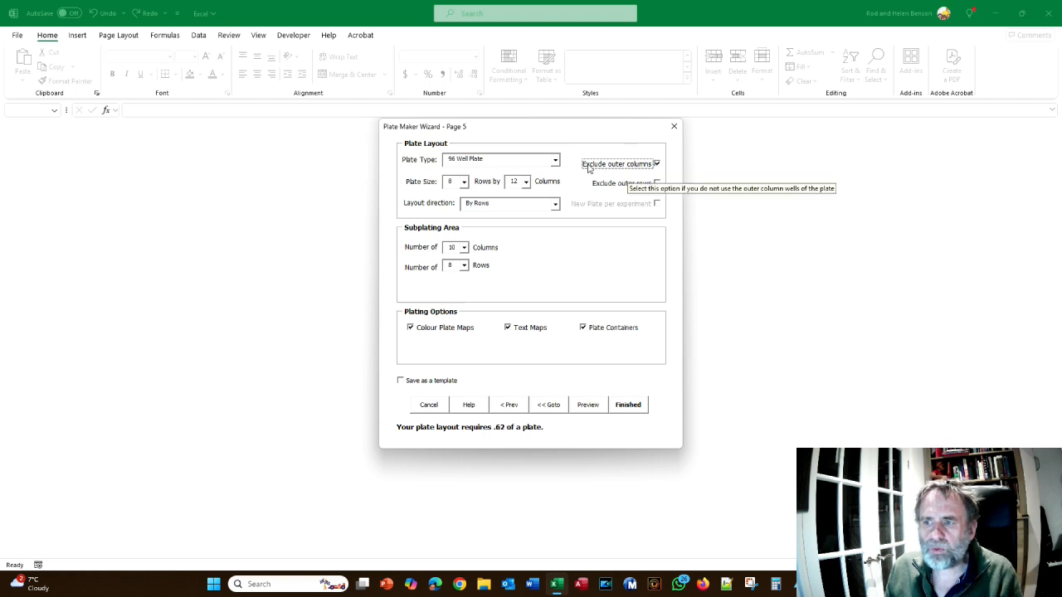
{"action": "left_click", "coordinate": [587, 404]}
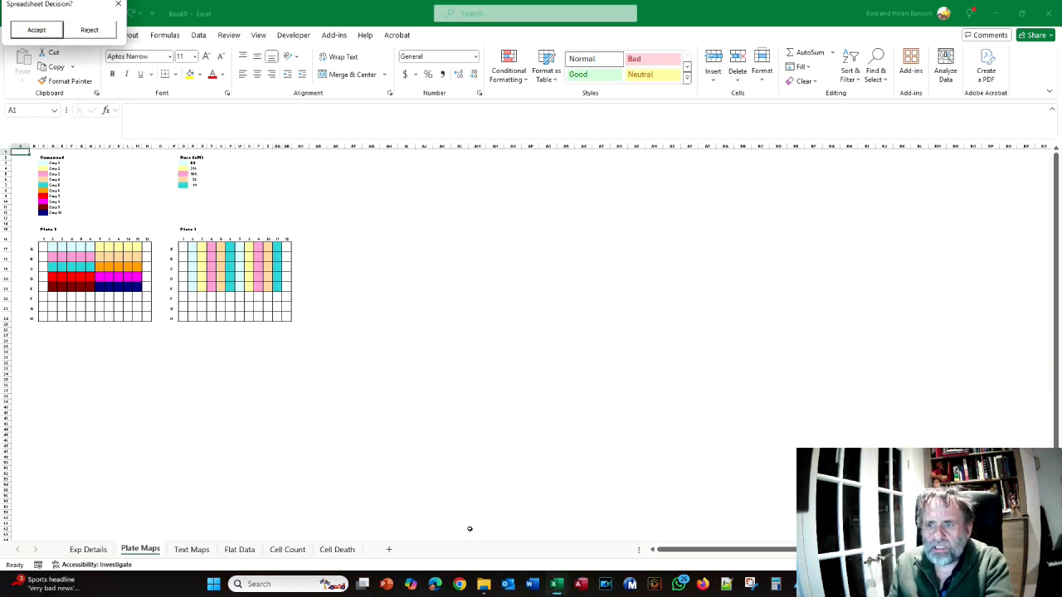
Switch to the crib sheet and read the page 81 instructions for reordering the independent variables
{"action": "key", "text": "alt+Tab"}
{"action": "key", "text": "alt+Tab"}
{"action": "key", "text": "alt+Tab"}
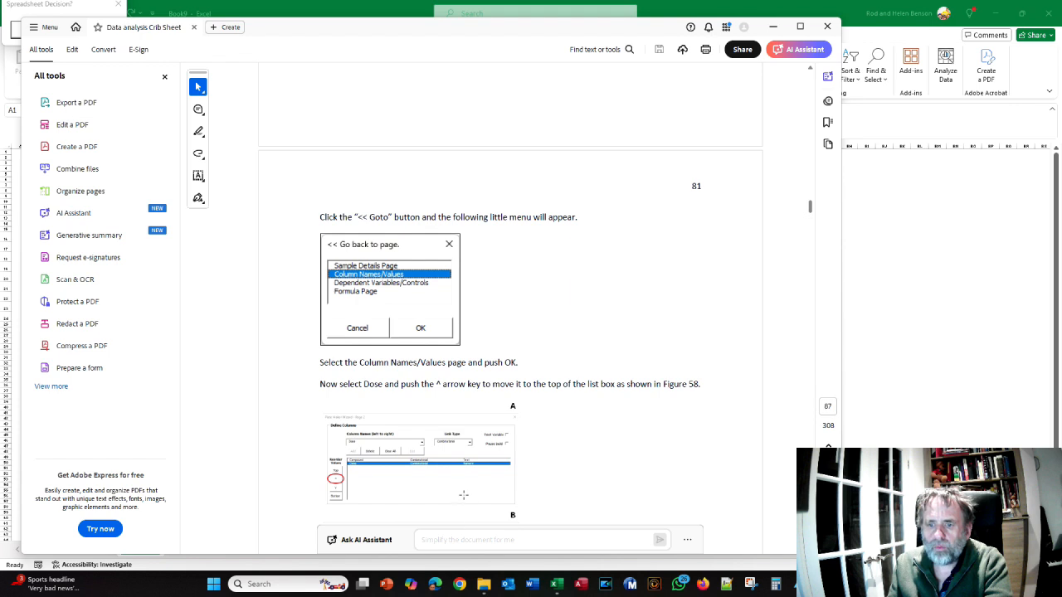
{"action": "scroll", "coordinate": [575, 422], "scroll_direction": "down", "scroll_amount": 1}
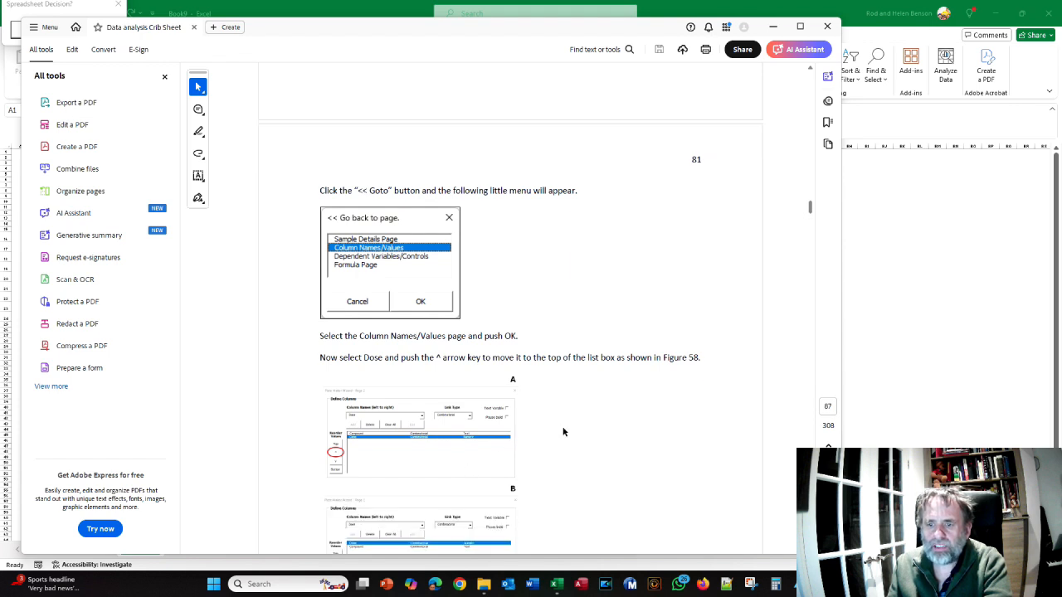
{"action": "scroll", "coordinate": [563, 427], "scroll_direction": "down", "scroll_amount": 1}
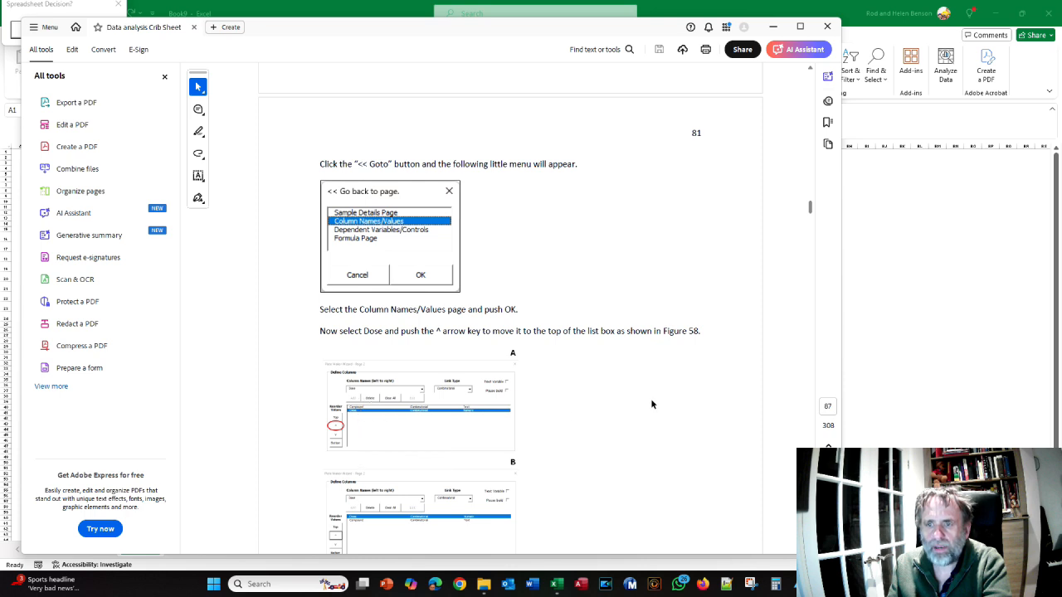
{"action": "scroll", "coordinate": [651, 404], "scroll_direction": "down", "scroll_amount": 2}
{"action": "key", "text": "alt+Tab"}
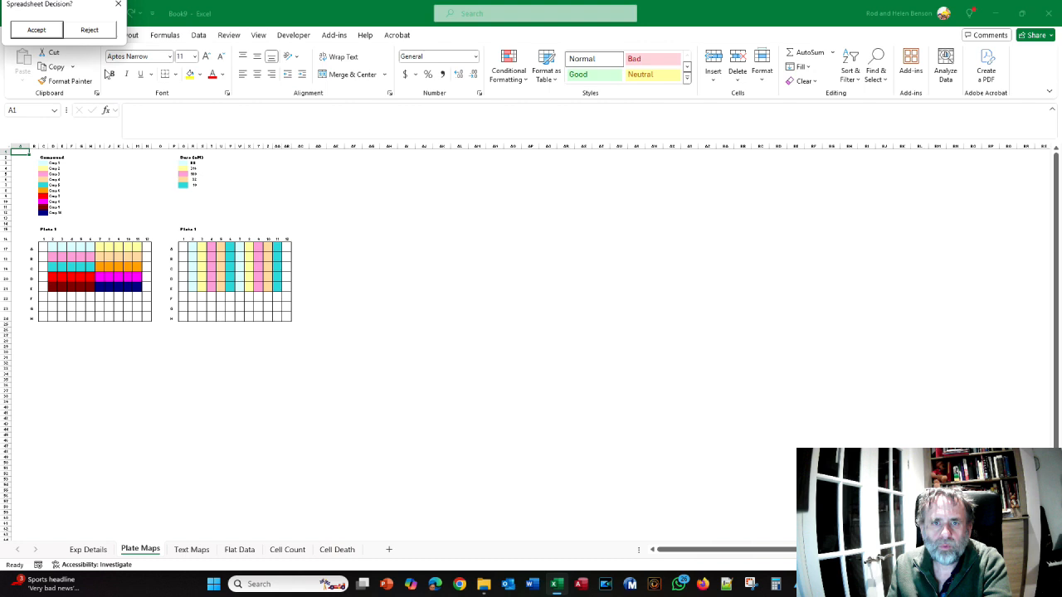
Reject the previewed workbook and go back to the wizard's Column Names/Values page
{"action": "left_click", "coordinate": [86, 31]}
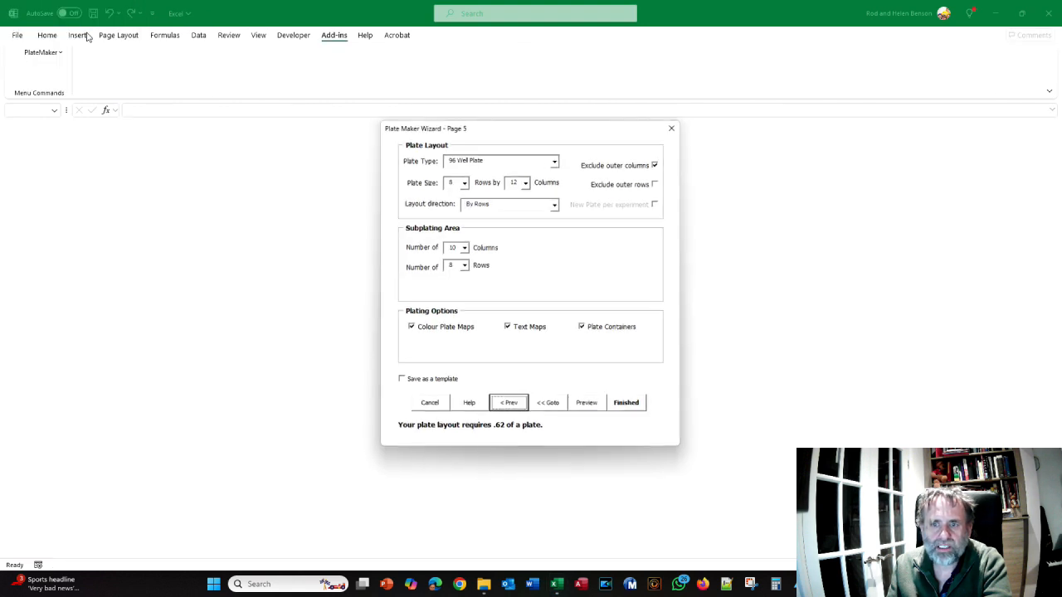
{"action": "left_click", "coordinate": [557, 406]}
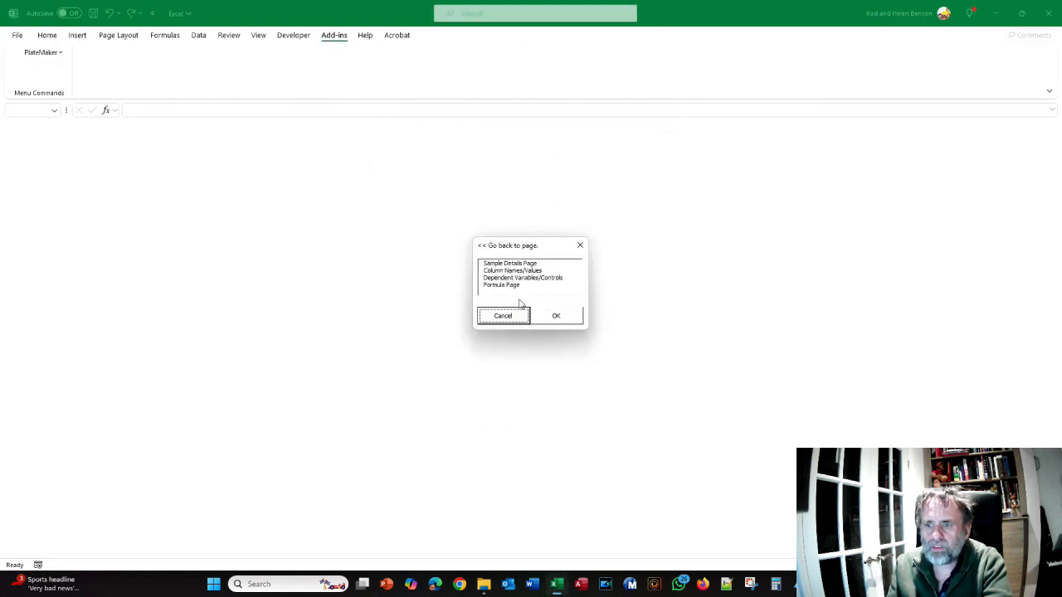
{"action": "left_click", "coordinate": [511, 273]}
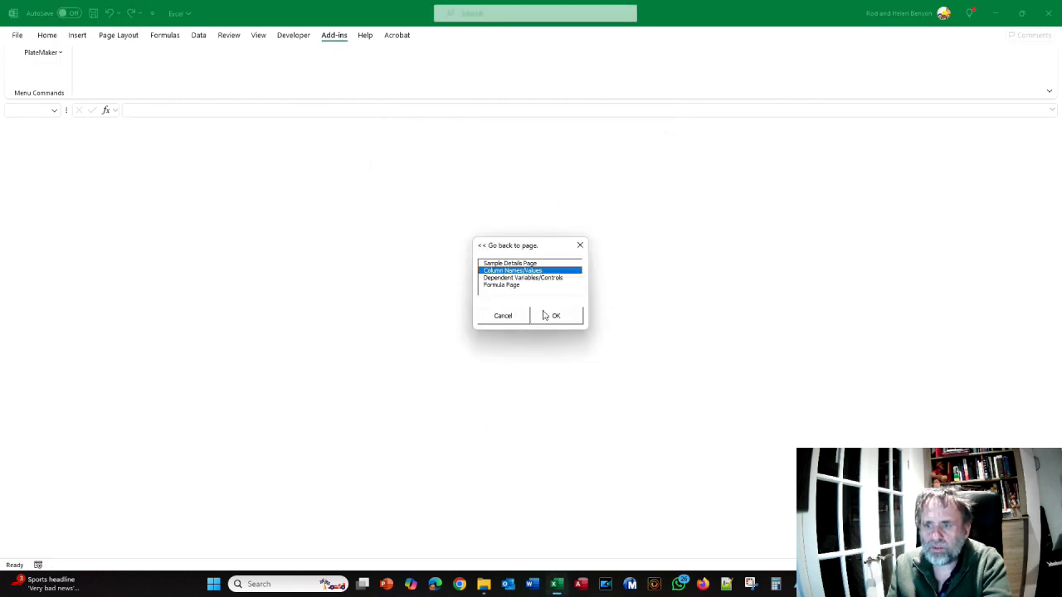
{"action": "left_click", "coordinate": [545, 317]}
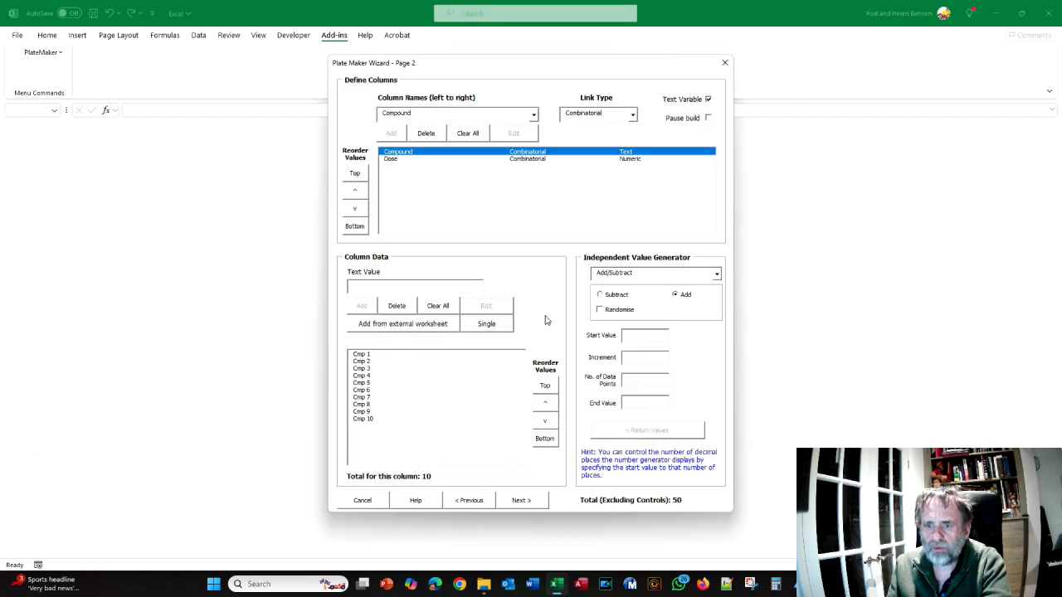
Move Dose above Compound in the column list, return to the plate layout page and preview the plate maps
{"action": "left_click", "coordinate": [397, 159]}
{"action": "left_click", "coordinate": [398, 153]}
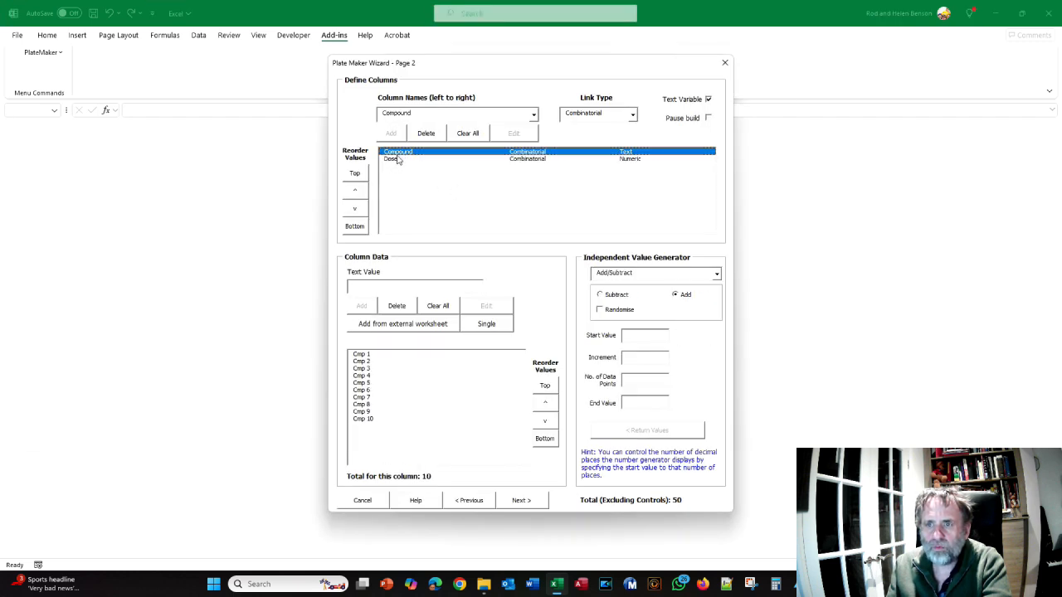
{"action": "left_click", "coordinate": [395, 160]}
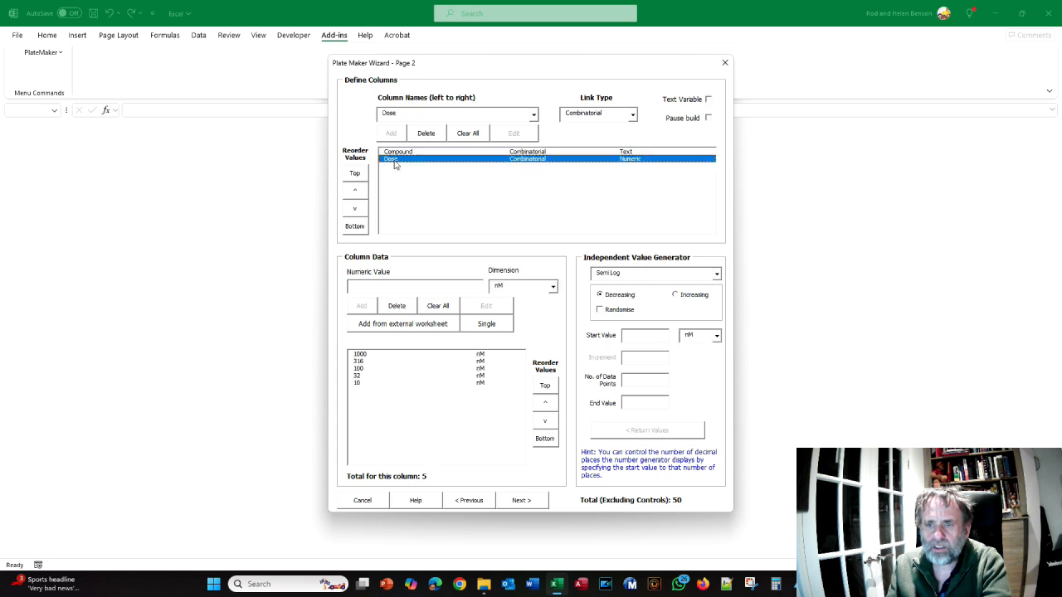
{"action": "left_click", "coordinate": [354, 194]}
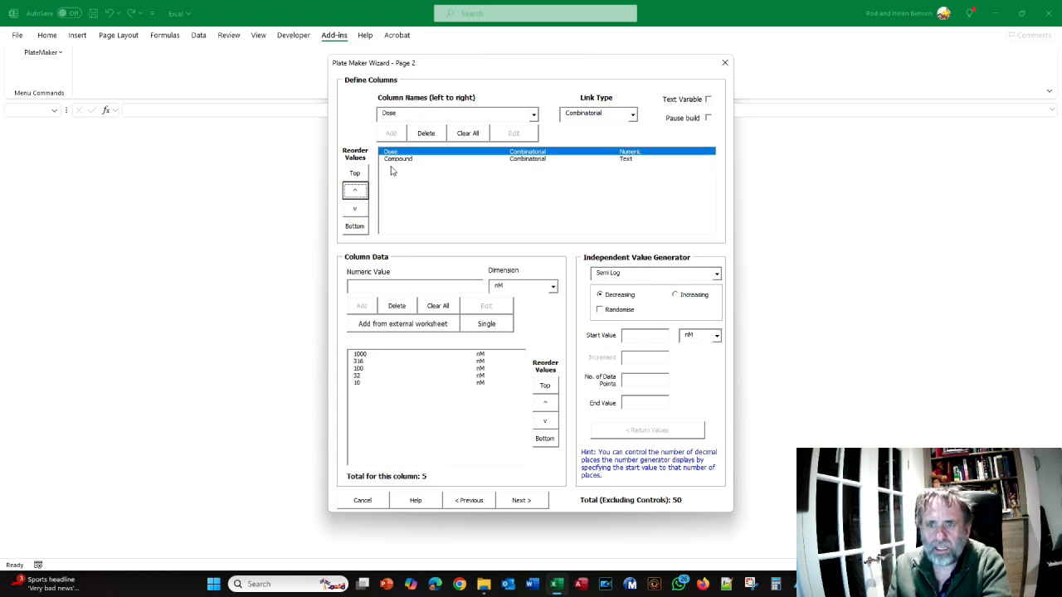
{"action": "left_click", "coordinate": [535, 503]}
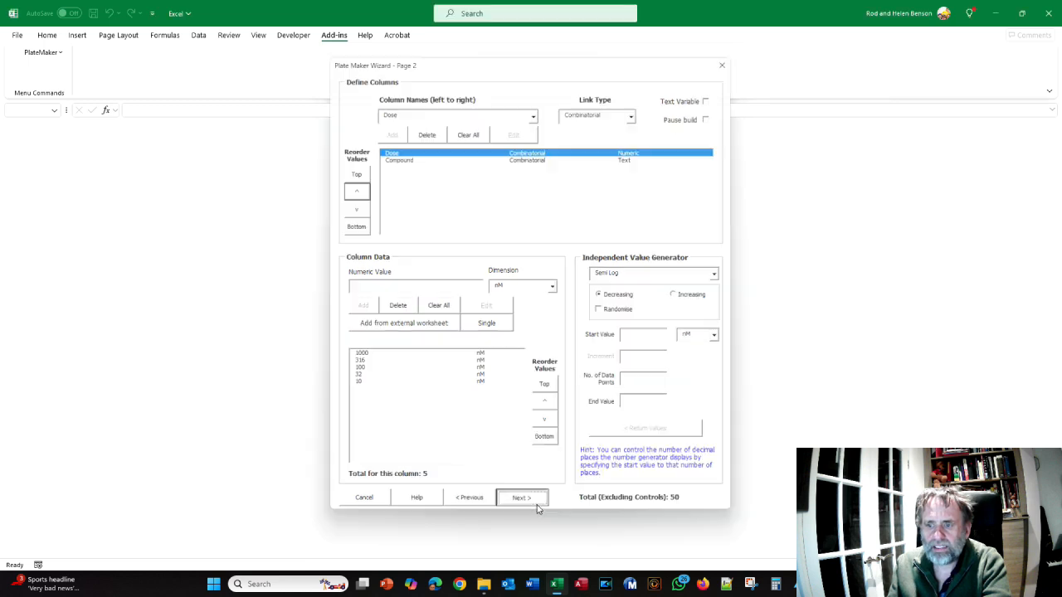
{"action": "left_click", "coordinate": [589, 404]}
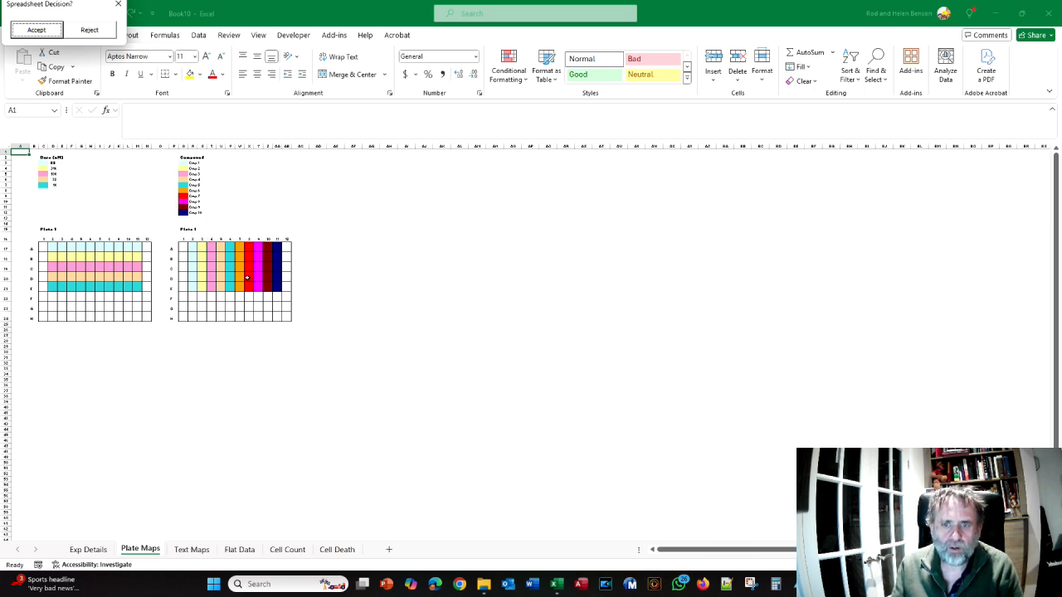
Inspect the Flat Data sheet of the preview and compare it with the Figure 59 plate maps in the crib sheet
{"action": "left_click", "coordinate": [238, 553]}
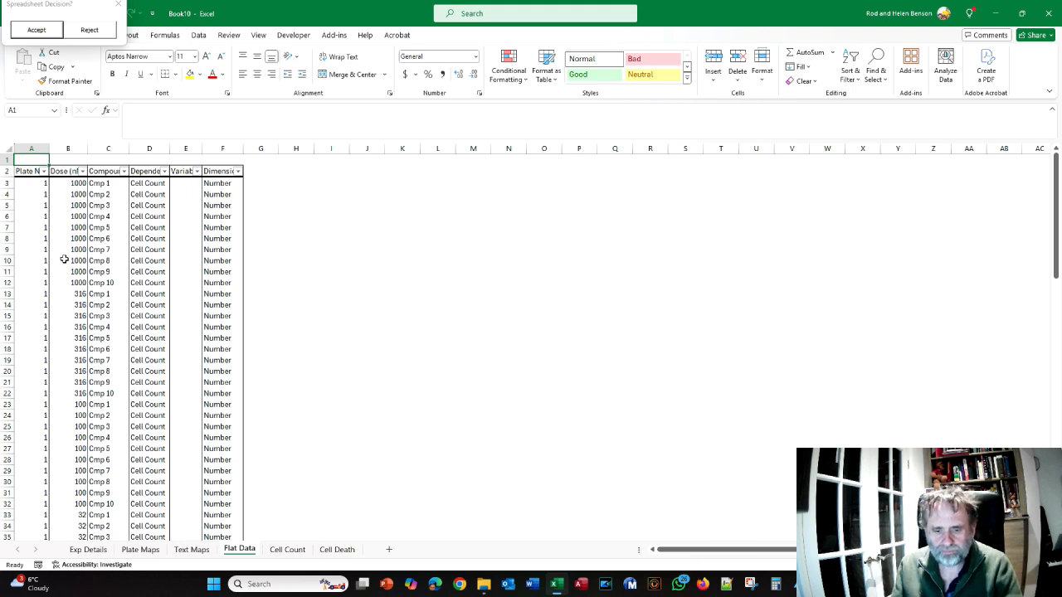
{"action": "key", "text": "alt+Tab"}
{"action": "scroll", "coordinate": [352, 283], "scroll_direction": "down", "scroll_amount": 6}
{"action": "scroll", "coordinate": [353, 279], "scroll_direction": "down", "scroll_amount": 5}
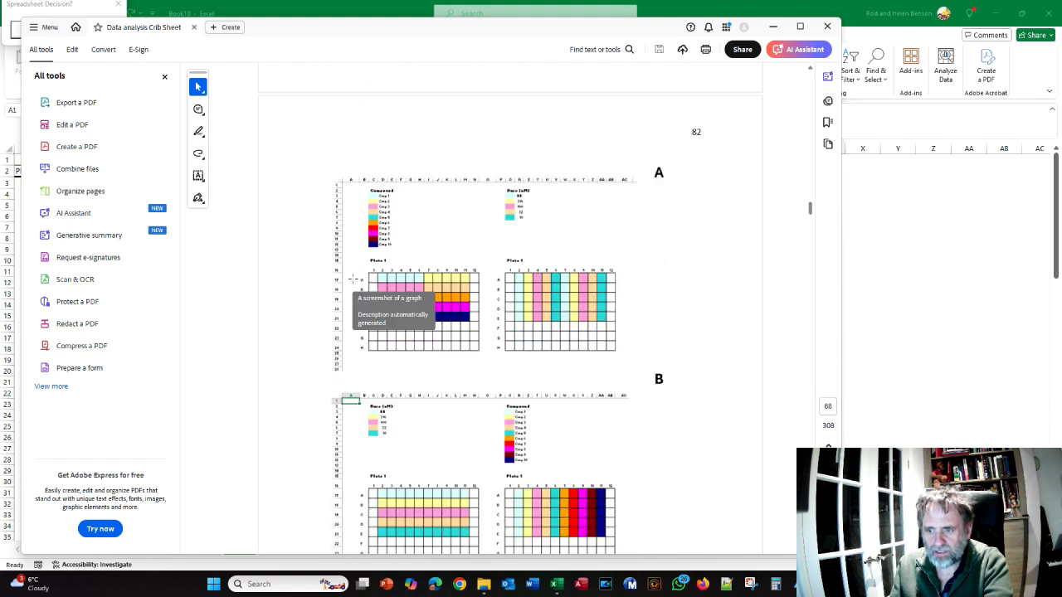
{"action": "scroll", "coordinate": [345, 336], "scroll_direction": "up", "scroll_amount": 2}
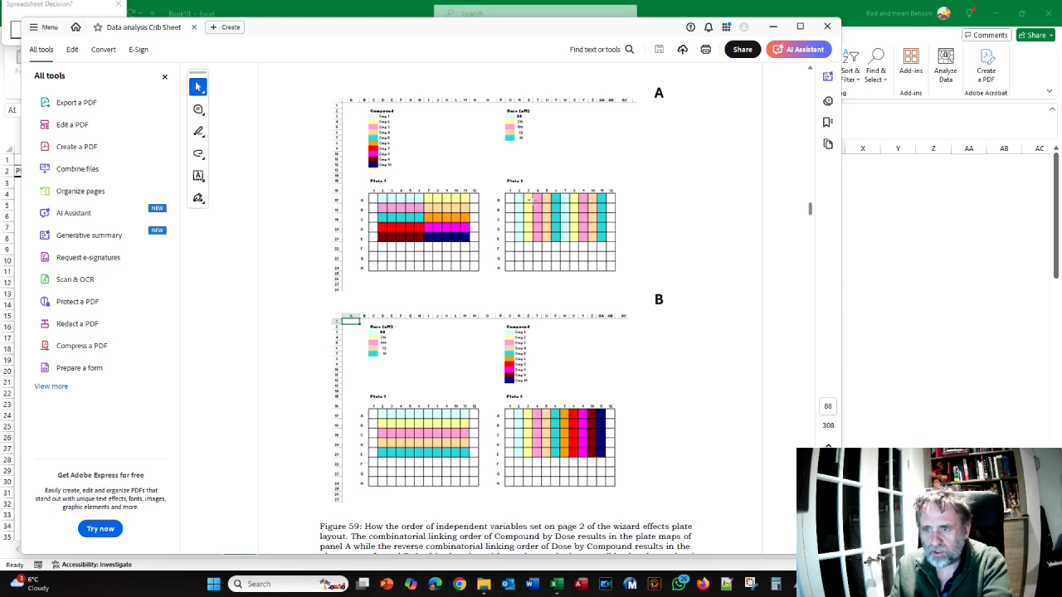
{"action": "scroll", "coordinate": [520, 266], "scroll_direction": "down", "scroll_amount": 1}
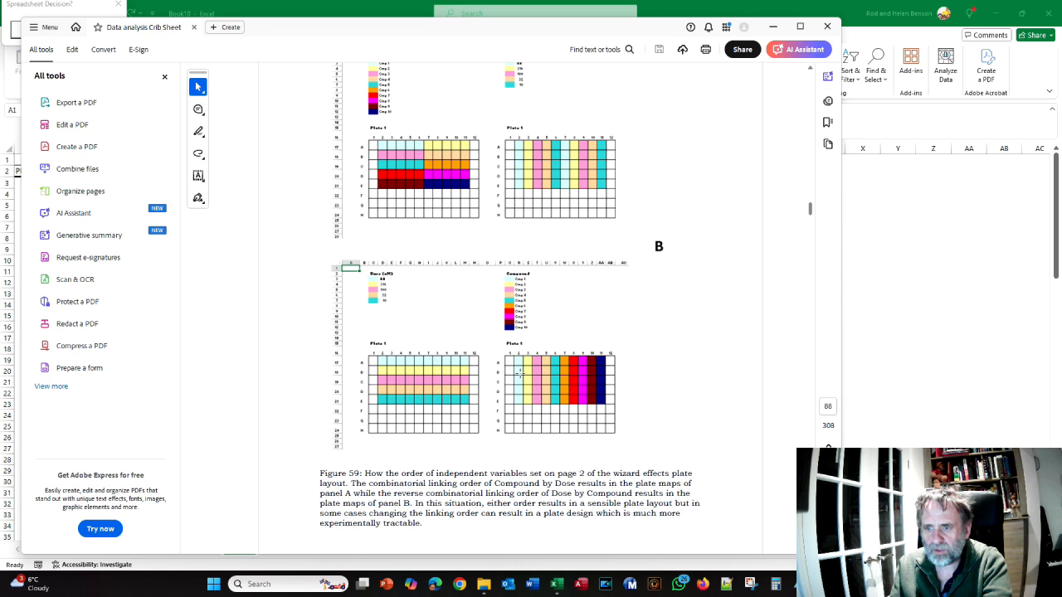
{"action": "scroll", "coordinate": [439, 381], "scroll_direction": "down", "scroll_amount": 1}
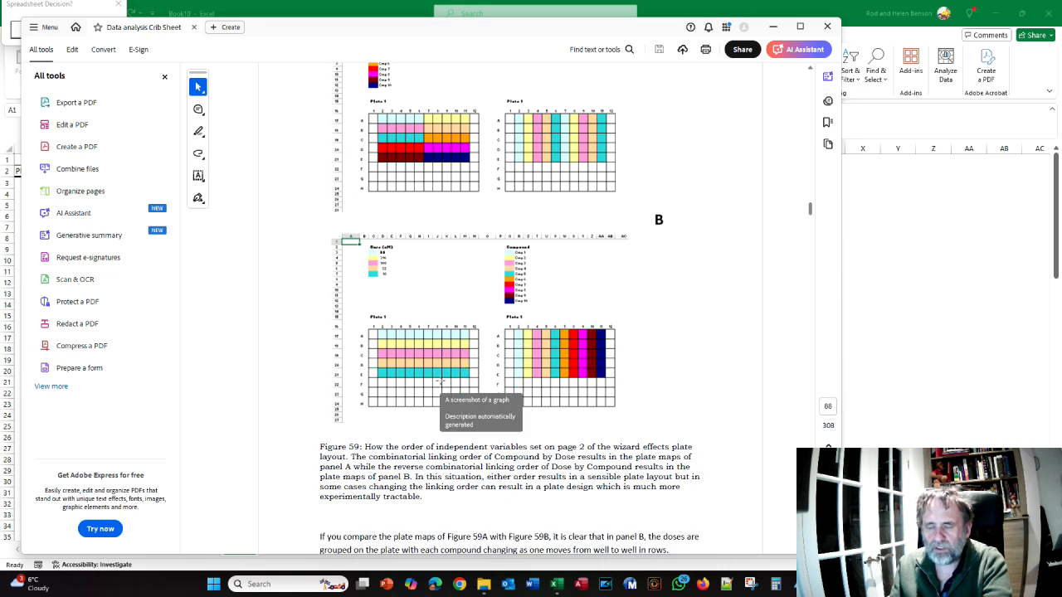
{"action": "key", "text": "alt+Tab"}
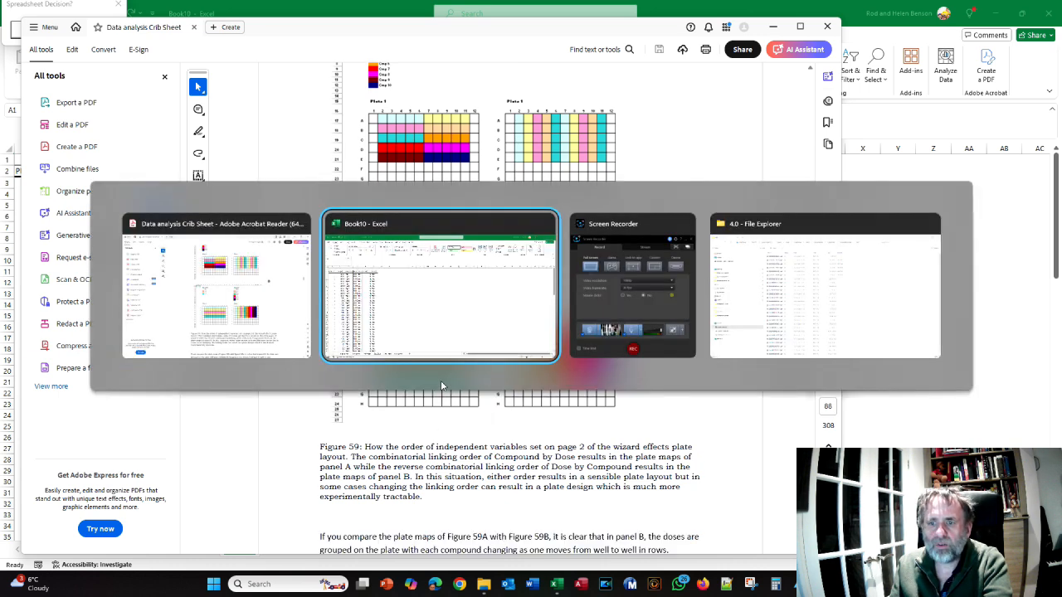
{"action": "key", "text": "alt+Tab"}
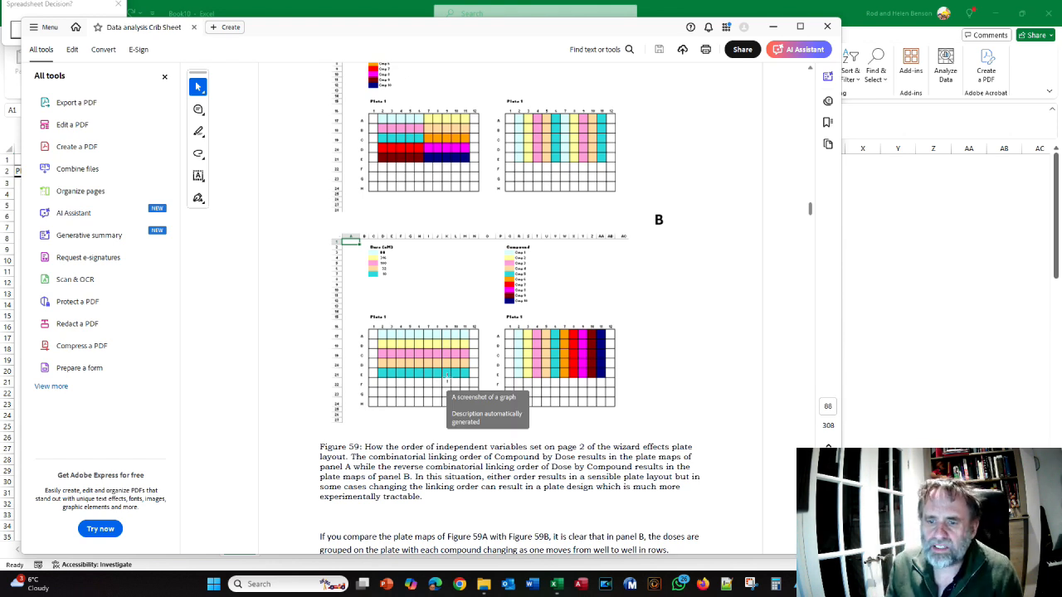
{"action": "scroll", "coordinate": [461, 350], "scroll_direction": "up", "scroll_amount": 3}
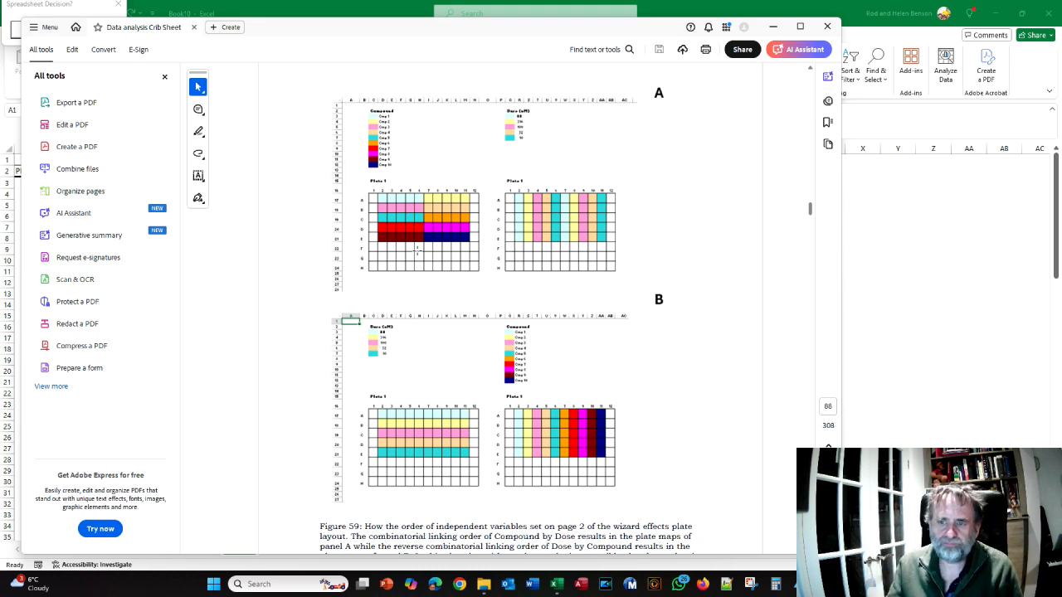
Read the crib sheet's Figure 60 on combinatorial linking order and the section 4.3.4 instructions for the Linear Link
{"action": "key", "text": "alt+Tab"}
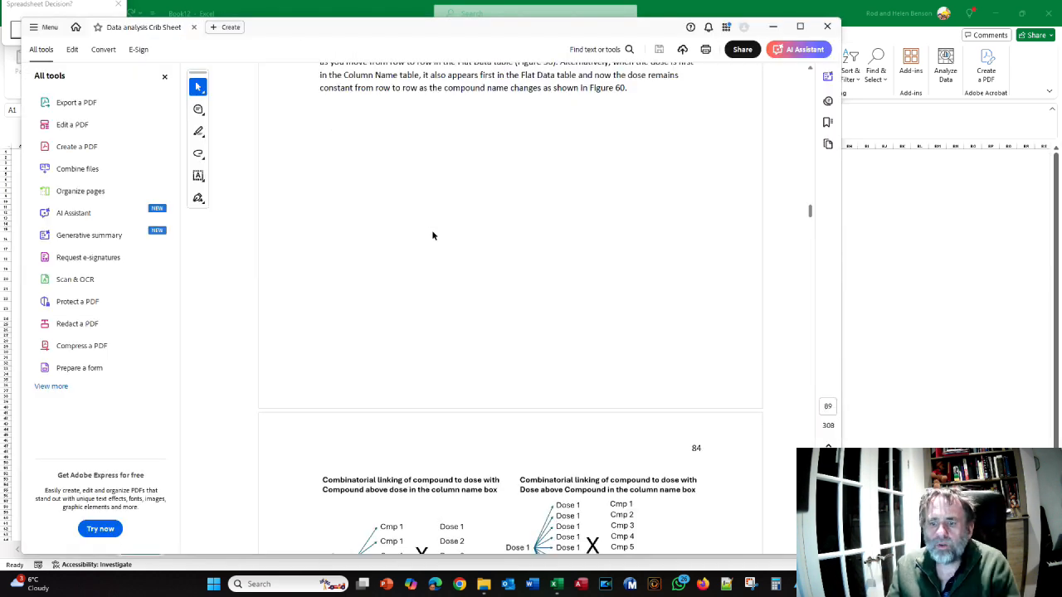
{"action": "scroll", "coordinate": [431, 239], "scroll_direction": "down", "scroll_amount": 2}
{"action": "scroll", "coordinate": [422, 241], "scroll_direction": "down", "scroll_amount": 3}
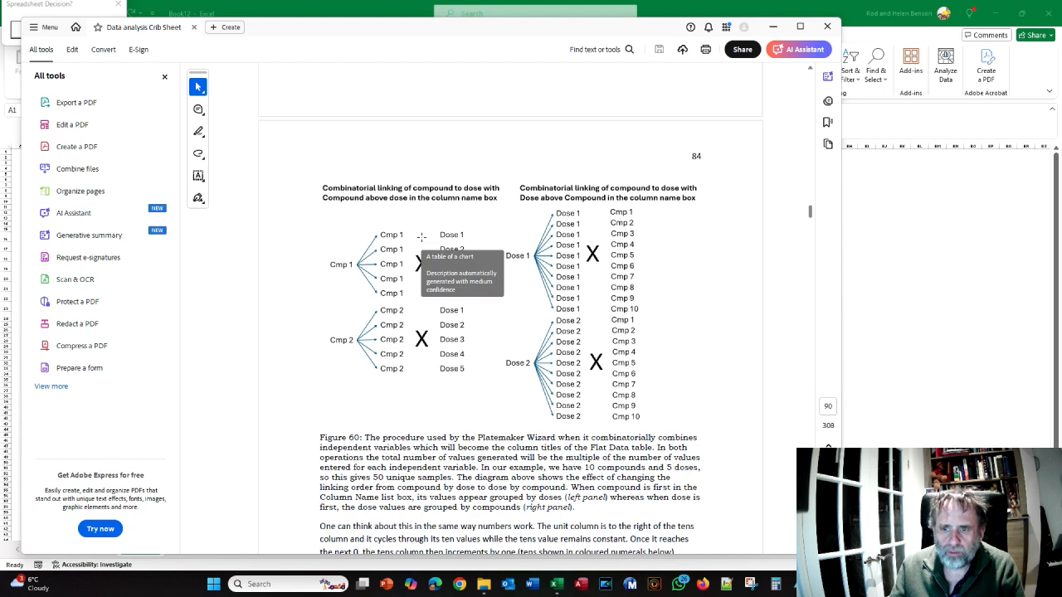
{"action": "scroll", "coordinate": [342, 256], "scroll_direction": "down", "scroll_amount": 1}
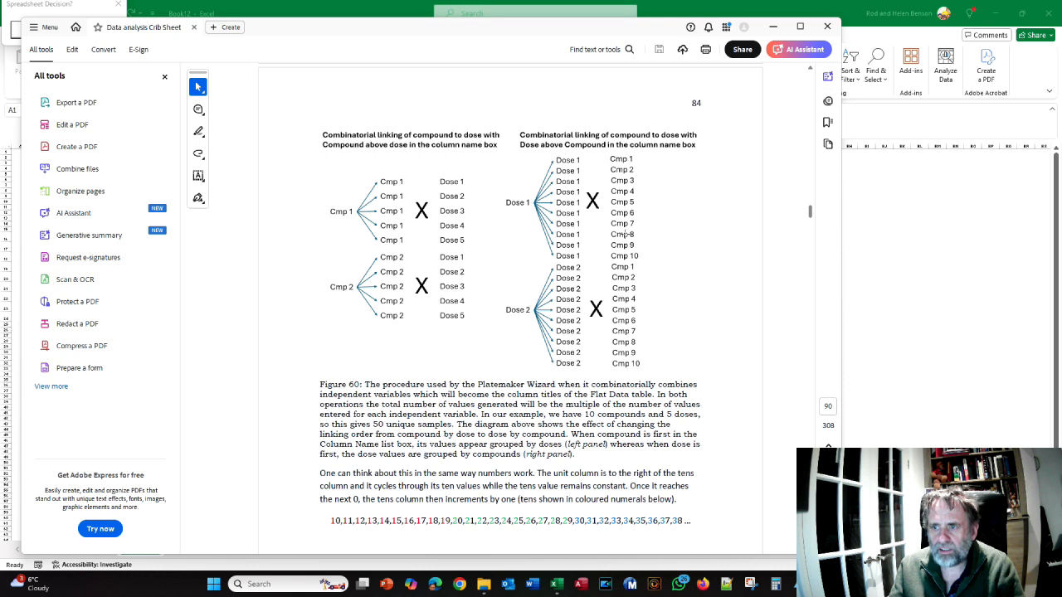
{"action": "scroll", "coordinate": [626, 257], "scroll_direction": "down", "scroll_amount": 1}
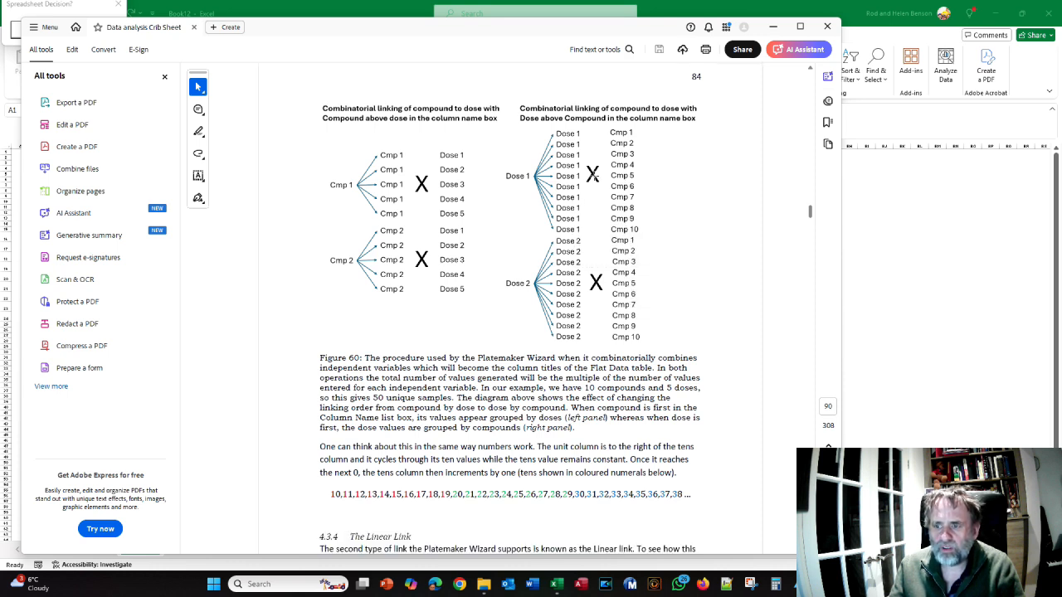
{"action": "scroll", "coordinate": [594, 177], "scroll_direction": "down", "scroll_amount": 4}
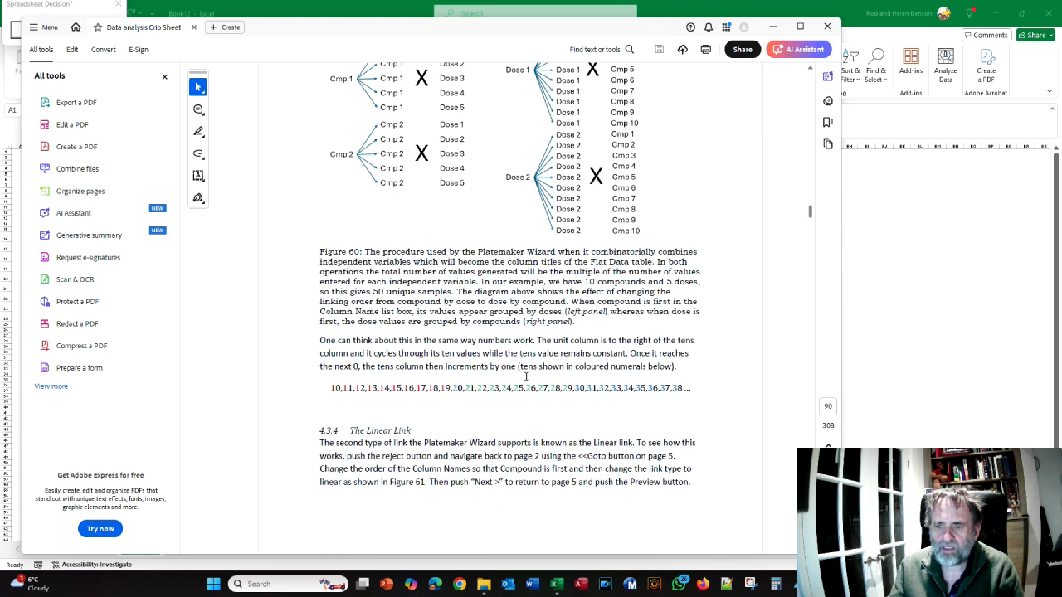
{"action": "scroll", "coordinate": [543, 283], "scroll_direction": "up", "scroll_amount": 2}
{"action": "scroll", "coordinate": [524, 222], "scroll_direction": "down", "scroll_amount": 4}
{"action": "scroll", "coordinate": [450, 266], "scroll_direction": "down", "scroll_amount": 2}
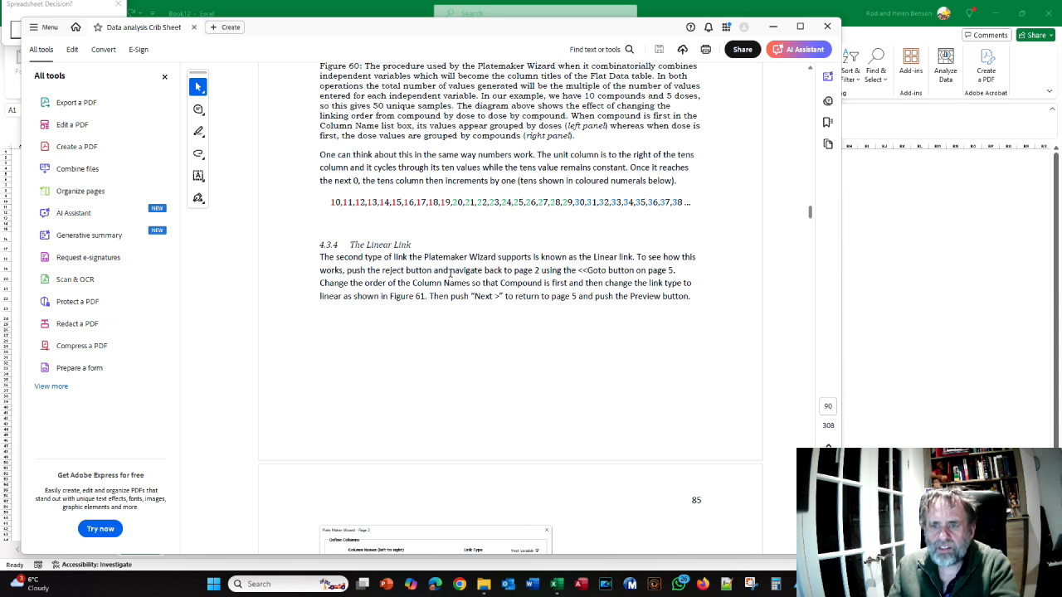
{"action": "scroll", "coordinate": [449, 272], "scroll_direction": "down", "scroll_amount": 4}
Switch back to Excel, reject the Dose-by-Compound preview workbook and return to the wizard's Column Names/Values page
{"action": "key", "text": "alt+Tab"}
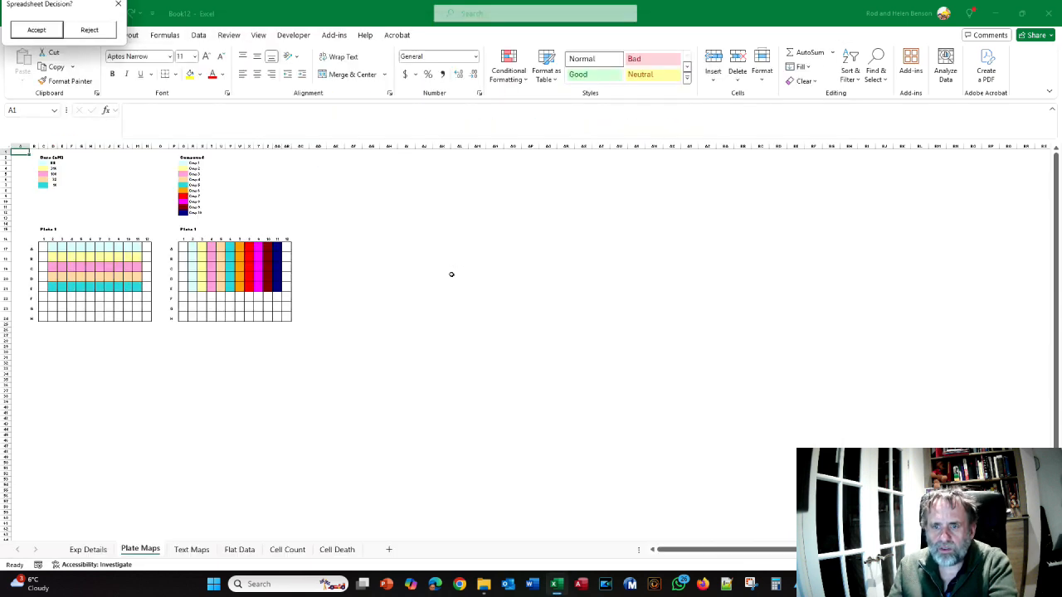
{"action": "left_click", "coordinate": [88, 30]}
{"action": "left_click", "coordinate": [551, 402]}
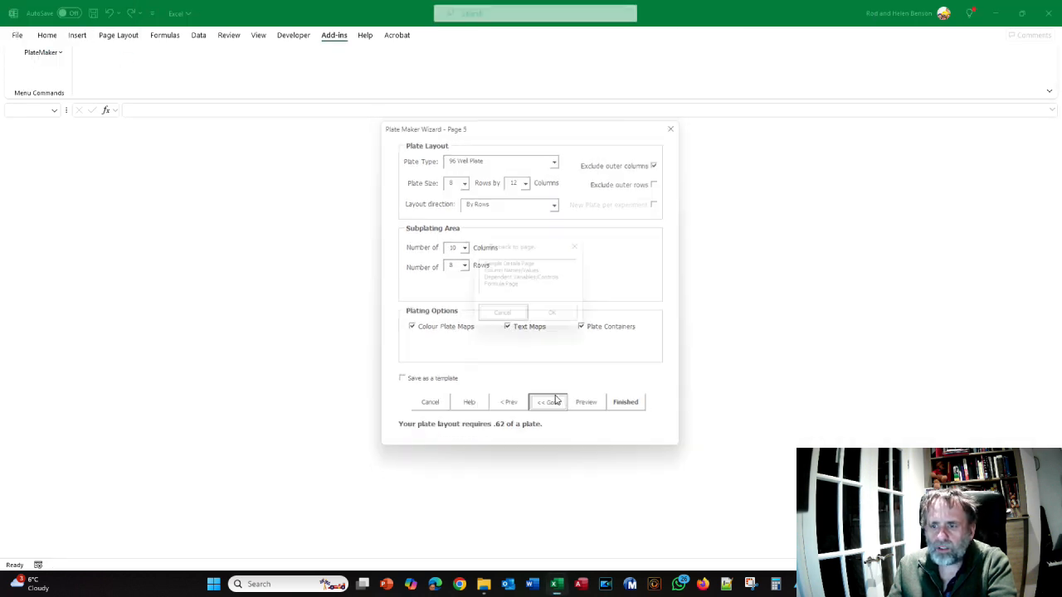
{"action": "left_click", "coordinate": [503, 280]}
{"action": "left_click", "coordinate": [504, 271]}
{"action": "left_click", "coordinate": [555, 317]}
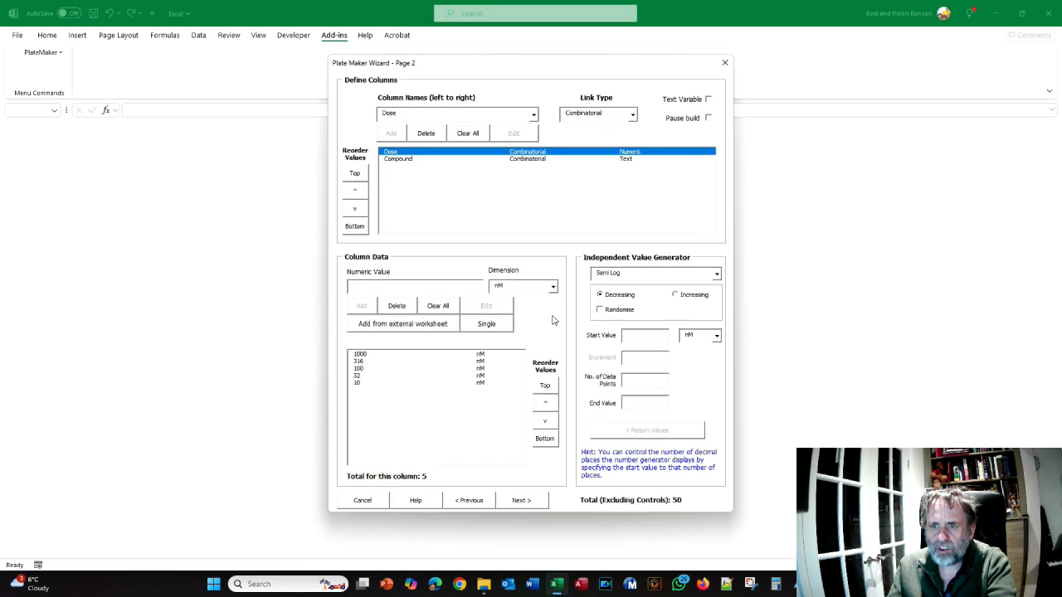
Move Compound above Dose in the column list and set Compound's link type to Linear
{"action": "left_click", "coordinate": [398, 159]}
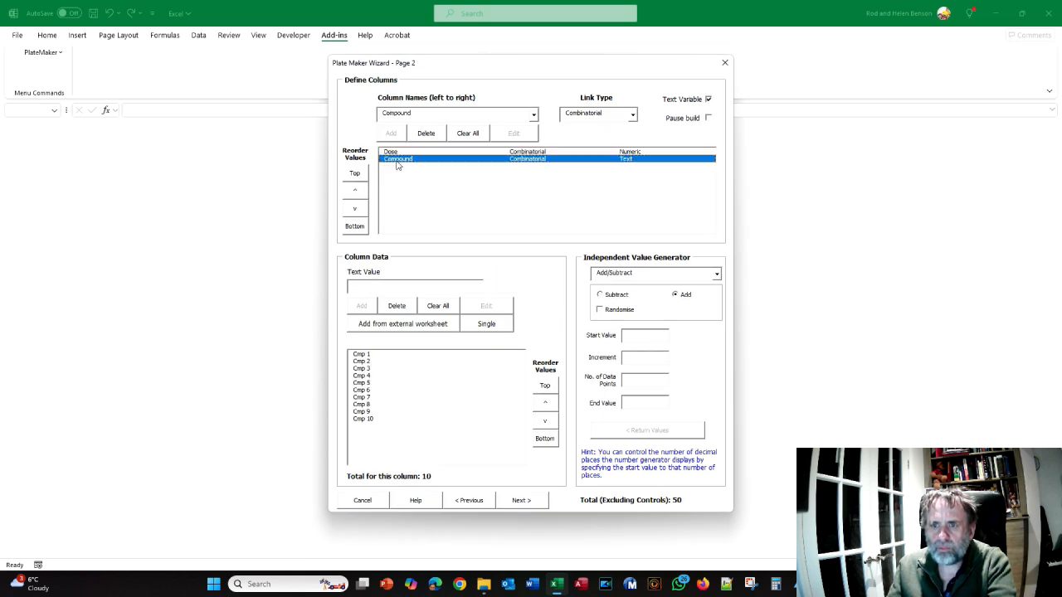
{"action": "left_click", "coordinate": [356, 190]}
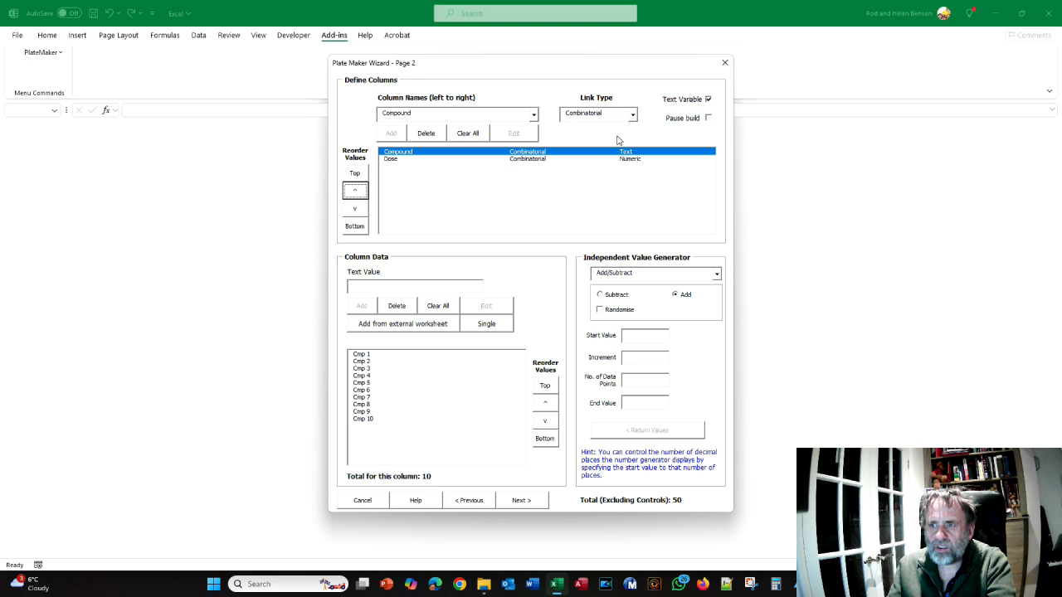
{"action": "left_click", "coordinate": [633, 115]}
{"action": "left_click", "coordinate": [612, 135]}
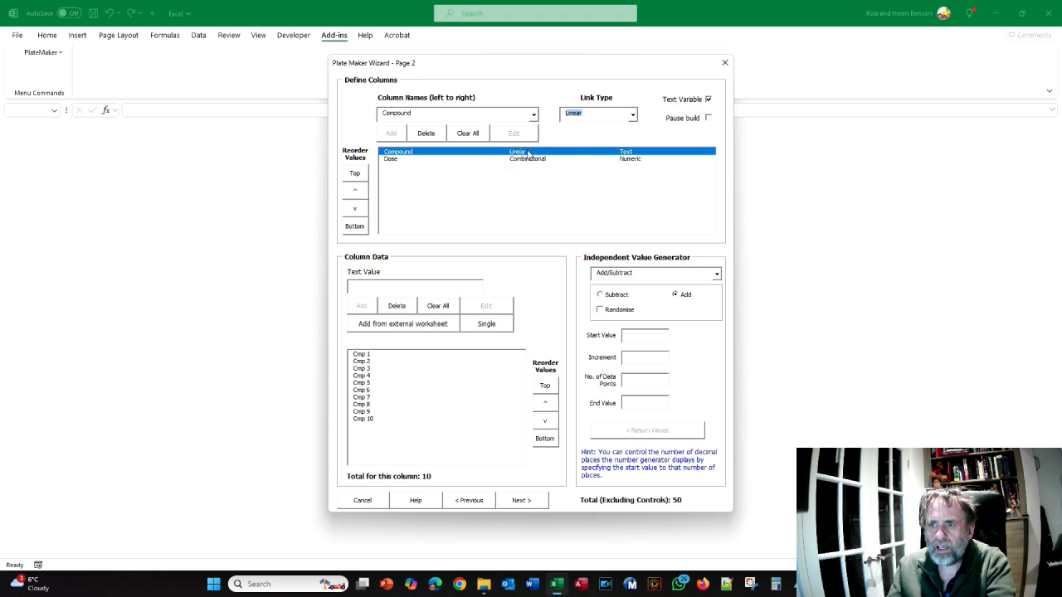
Set Dose's link type to Linear, advance to the plate layout page and preview the plate maps
{"action": "left_click", "coordinate": [528, 159]}
{"action": "left_click", "coordinate": [633, 116]}
{"action": "left_click", "coordinate": [607, 135]}
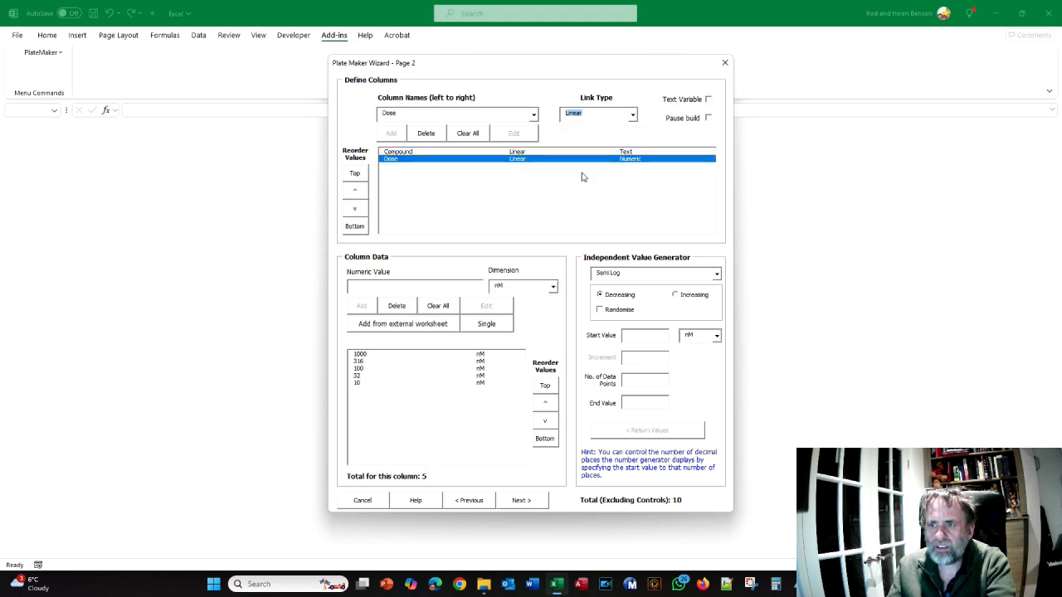
{"action": "left_click", "coordinate": [520, 502]}
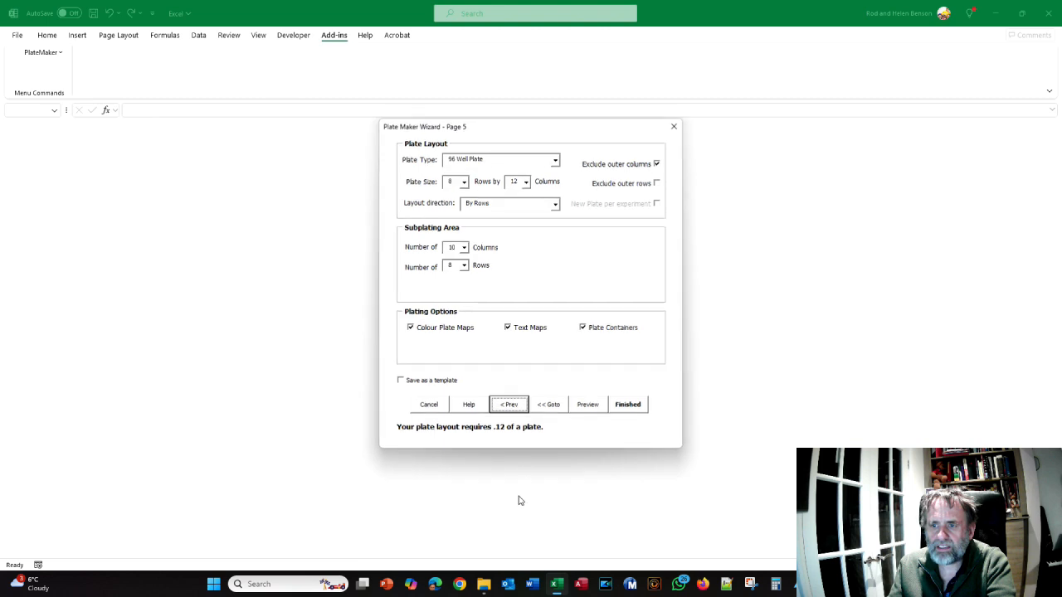
{"action": "left_click", "coordinate": [590, 406]}
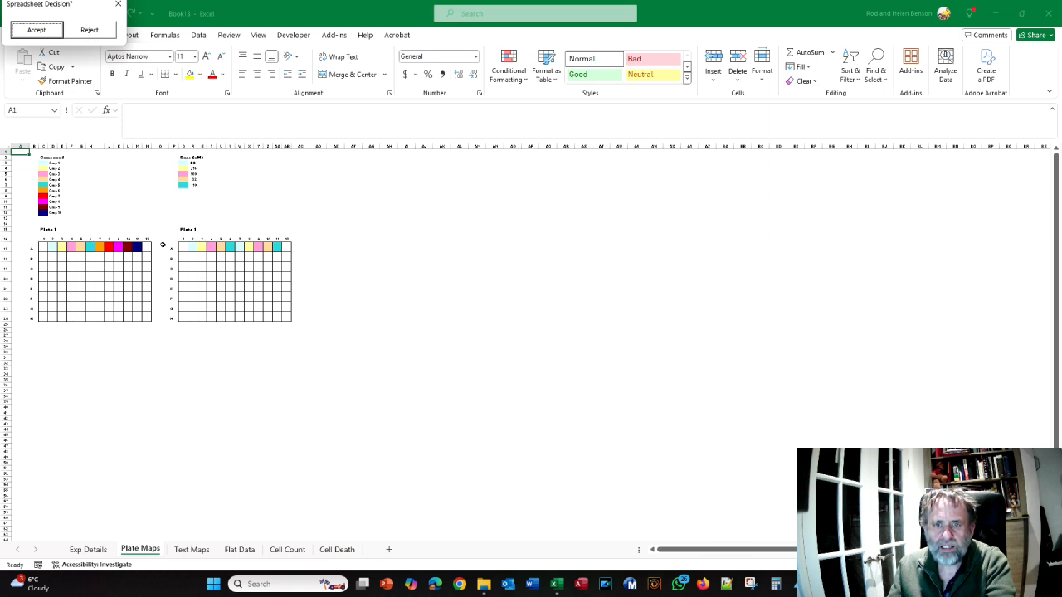
Read the crib sheet's explanation of linear linking and the Pause Build option, and examine the preview's Flat Data sheet
{"action": "key", "text": "alt+Tab"}
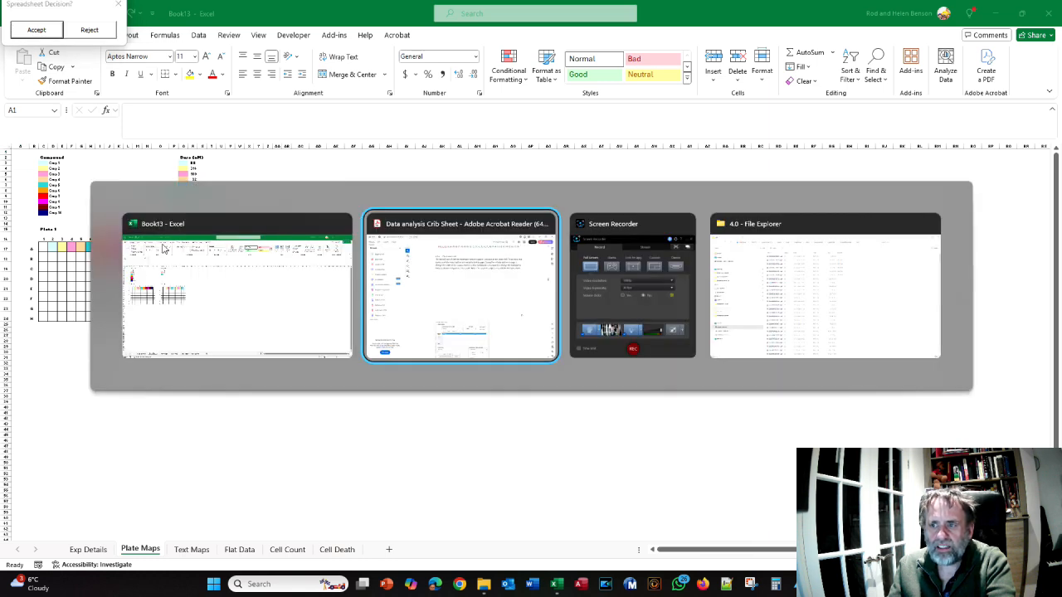
{"action": "scroll", "coordinate": [253, 267], "scroll_direction": "down", "scroll_amount": 10}
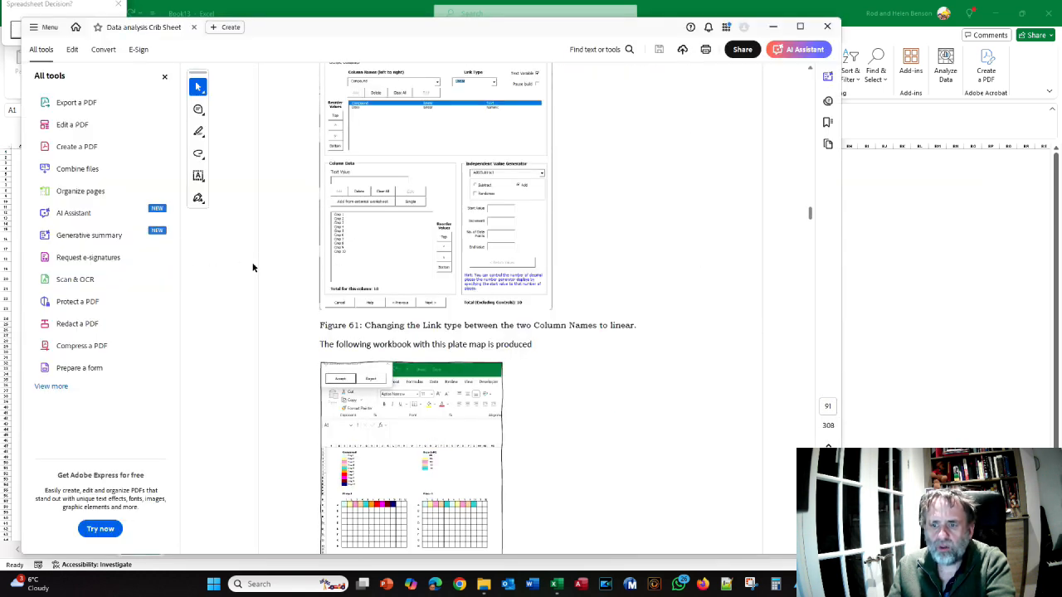
{"action": "scroll", "coordinate": [441, 291], "scroll_direction": "down", "scroll_amount": 10}
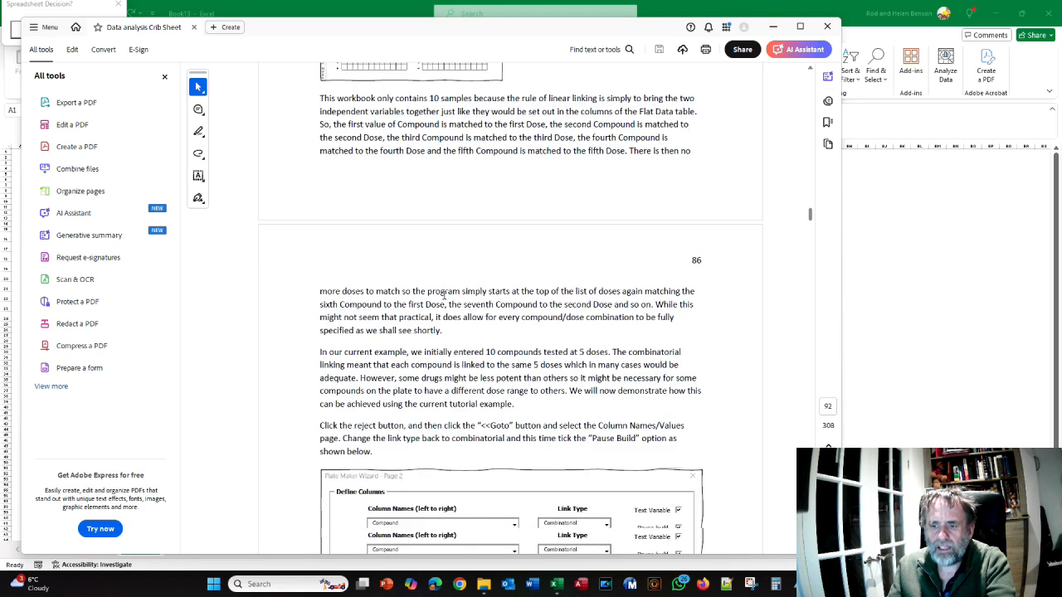
{"action": "scroll", "coordinate": [444, 294], "scroll_direction": "down", "scroll_amount": 10}
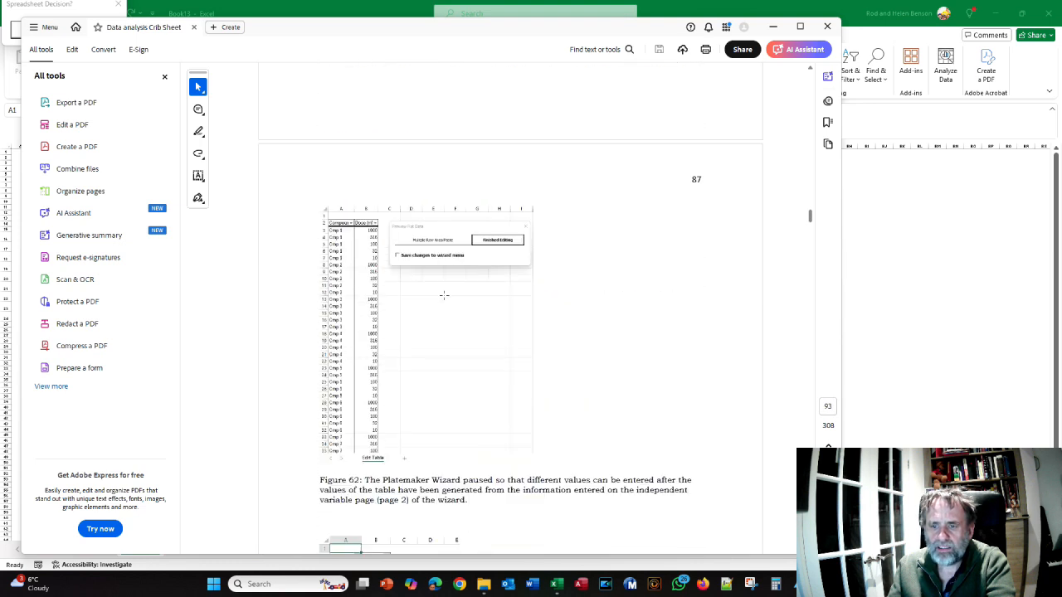
{"action": "key", "text": "alt+Tab"}
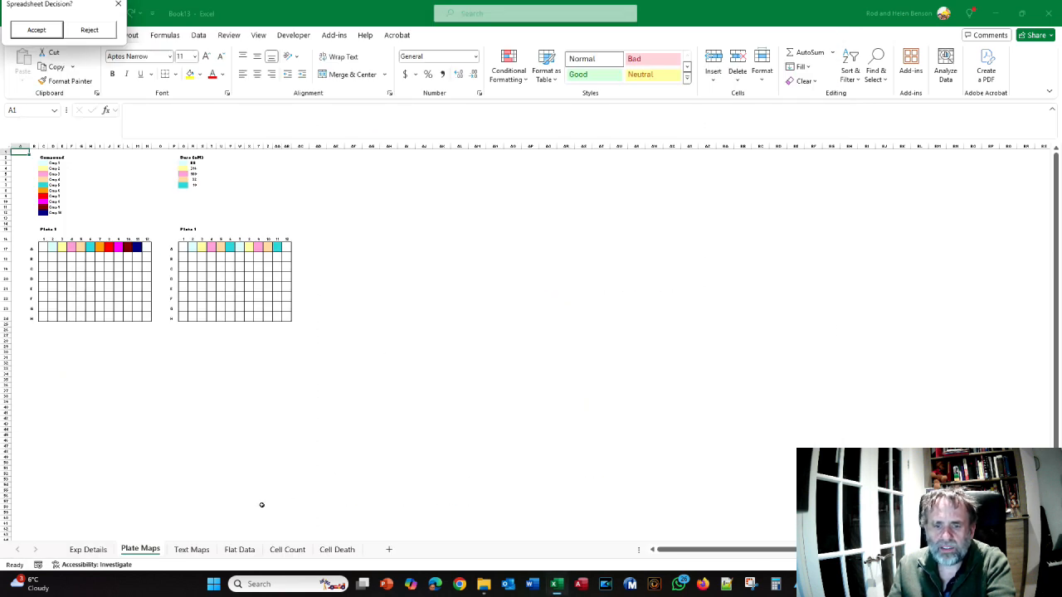
{"action": "left_click", "coordinate": [241, 552]}
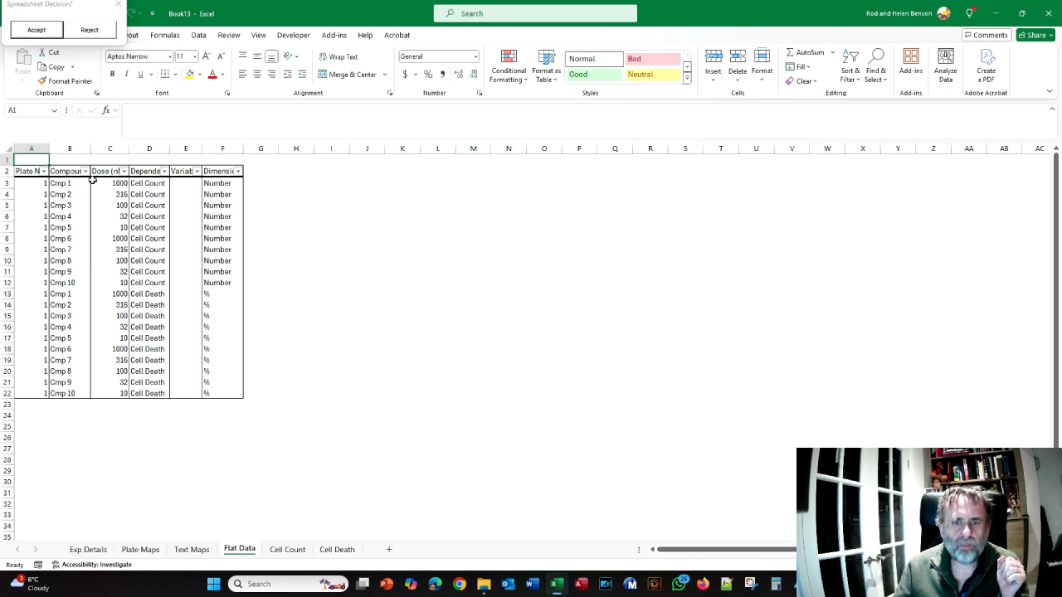
Reject the linear-link preview workbook and reopen the wizard's Column Names/Values page
{"action": "left_click", "coordinate": [89, 30]}
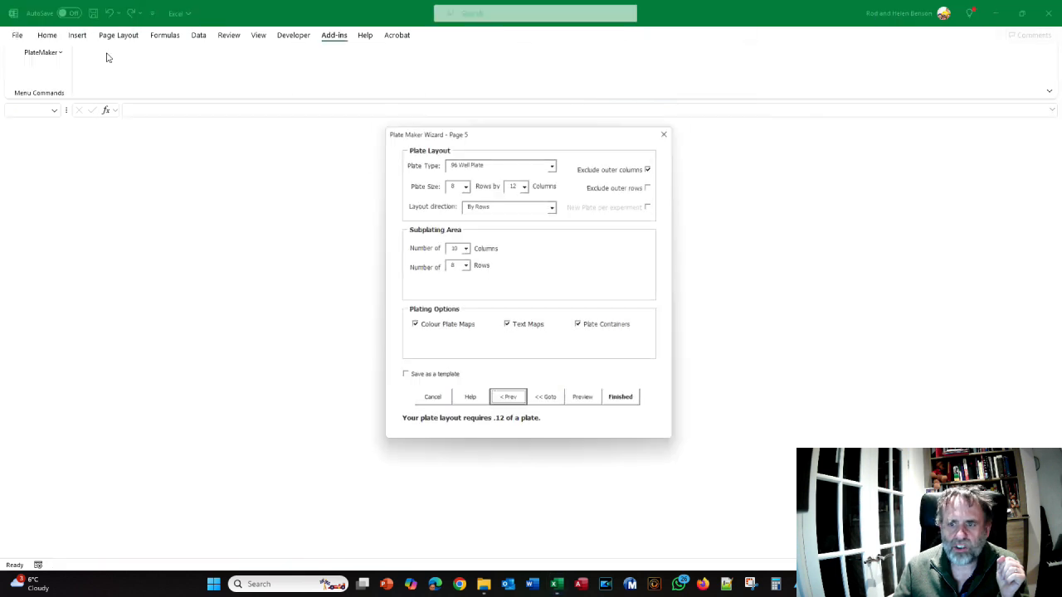
{"action": "left_click", "coordinate": [545, 406]}
{"action": "left_click", "coordinate": [515, 270]}
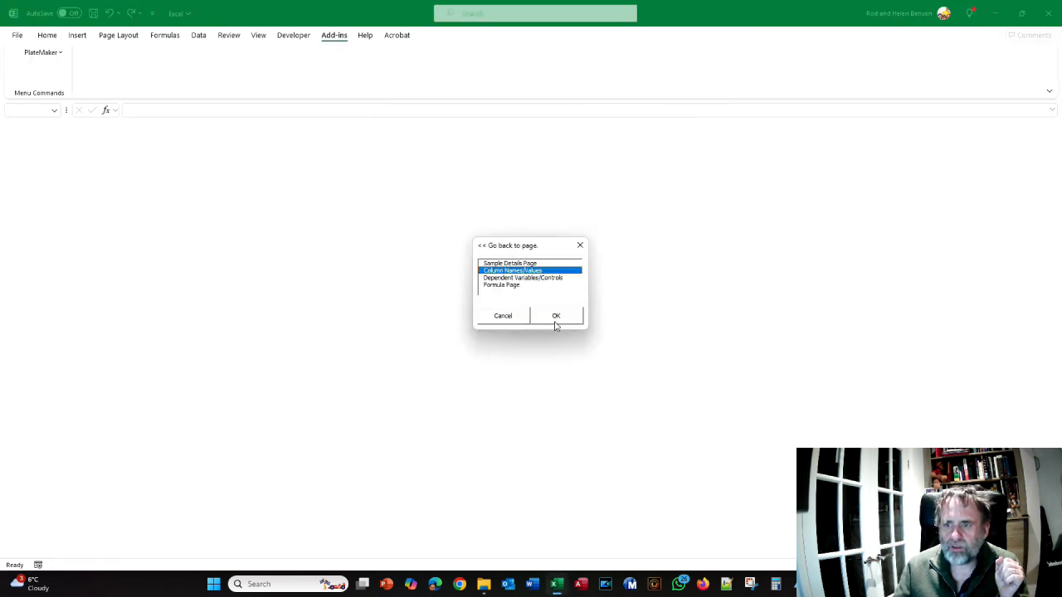
{"action": "left_click", "coordinate": [555, 323]}
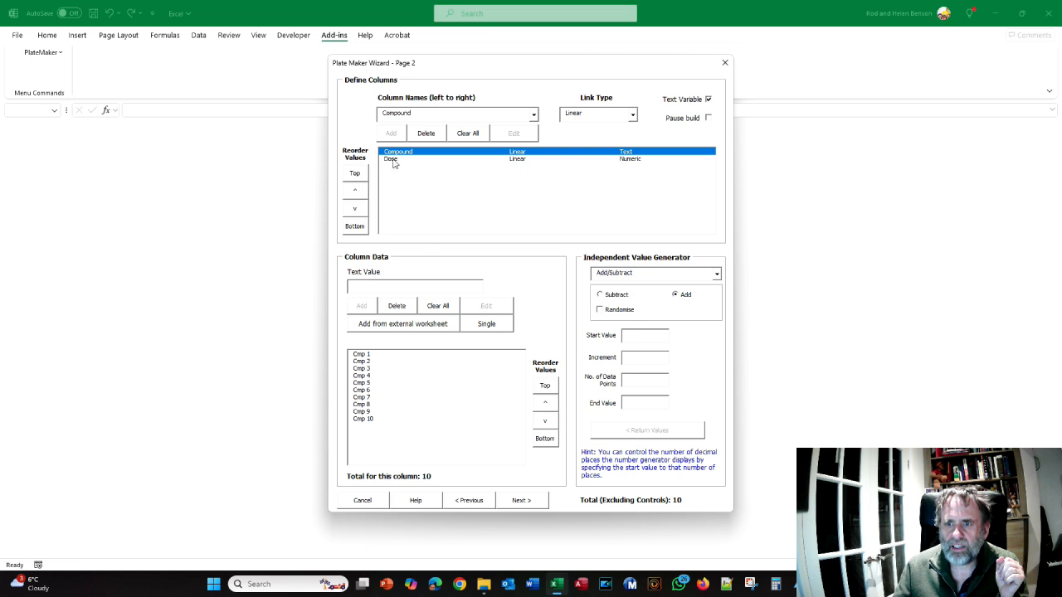
Compare the value lists of the Compound and Dose columns to see how linear linking pairs them
{"action": "left_click", "coordinate": [391, 159]}
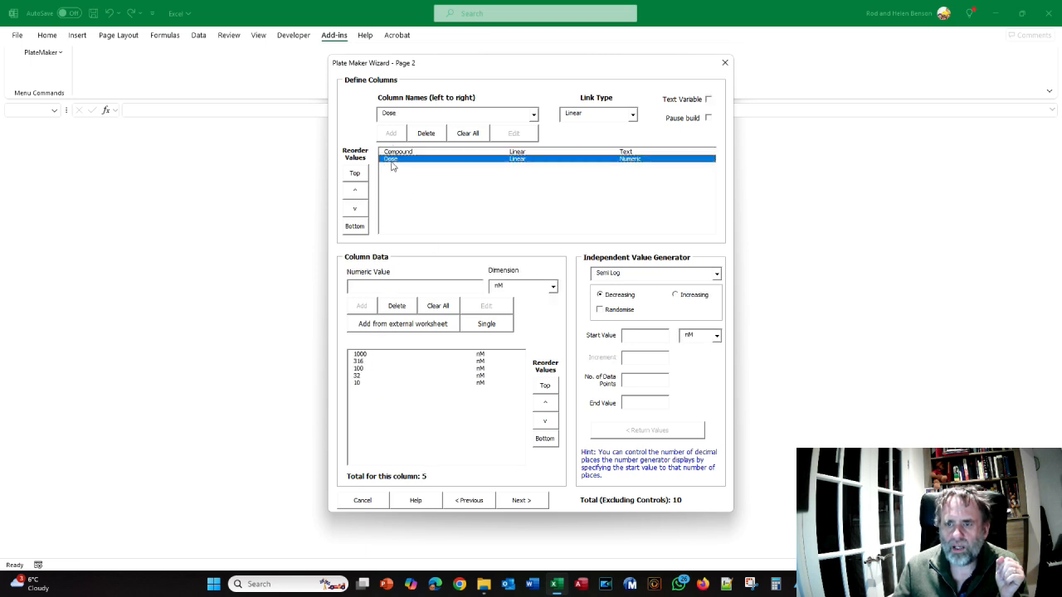
{"action": "left_click", "coordinate": [398, 152]}
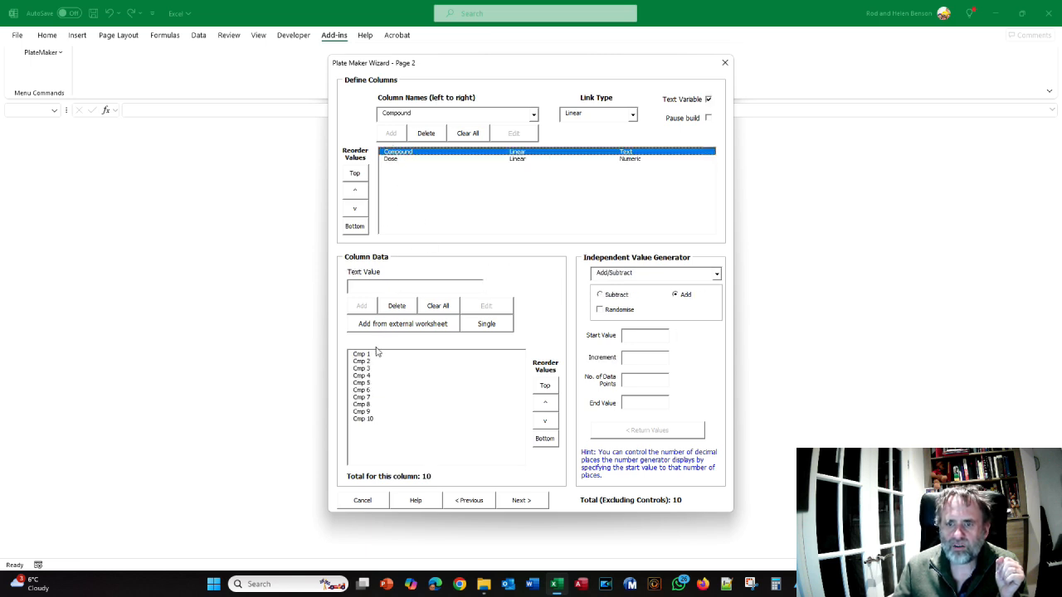
{"action": "left_click", "coordinate": [394, 158]}
{"action": "left_click", "coordinate": [394, 153]}
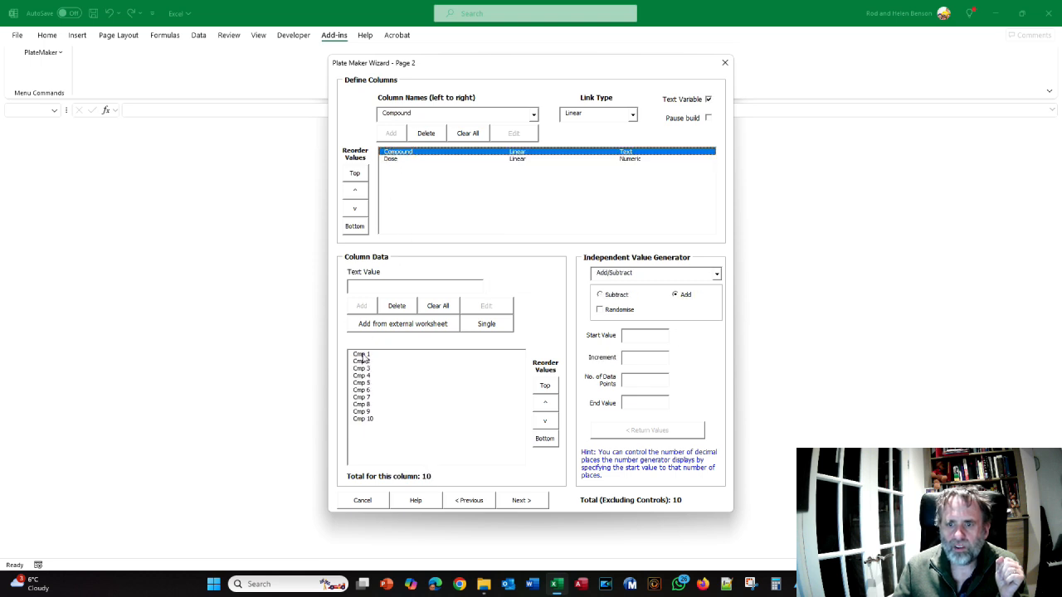
{"action": "left_click", "coordinate": [391, 159]}
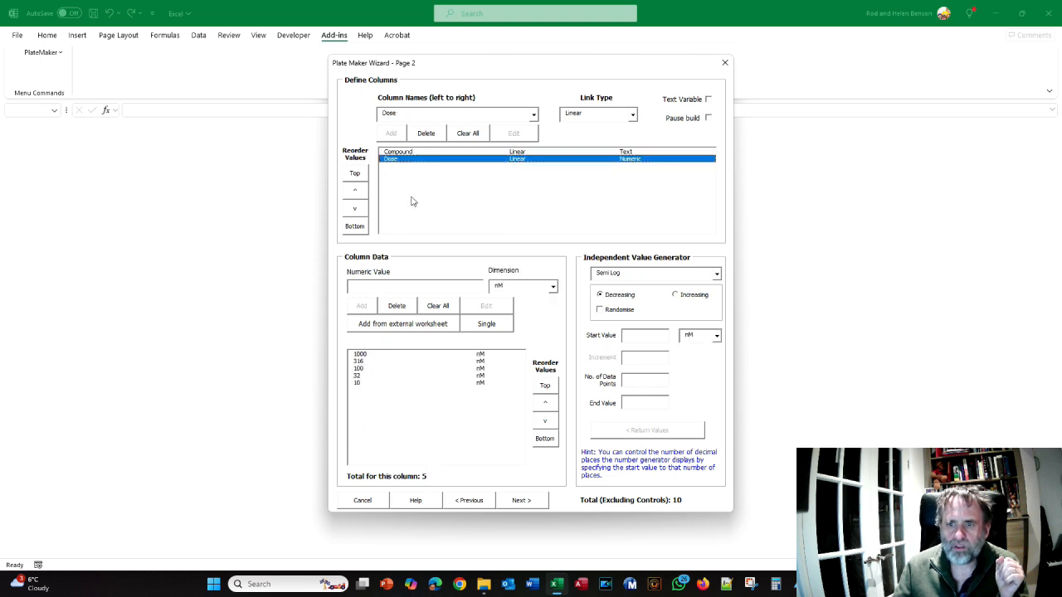
Recheck the Compound and Dose value lists, advance to the plate layout page and preview the linearly linked plate maps
{"action": "left_click", "coordinate": [401, 153]}
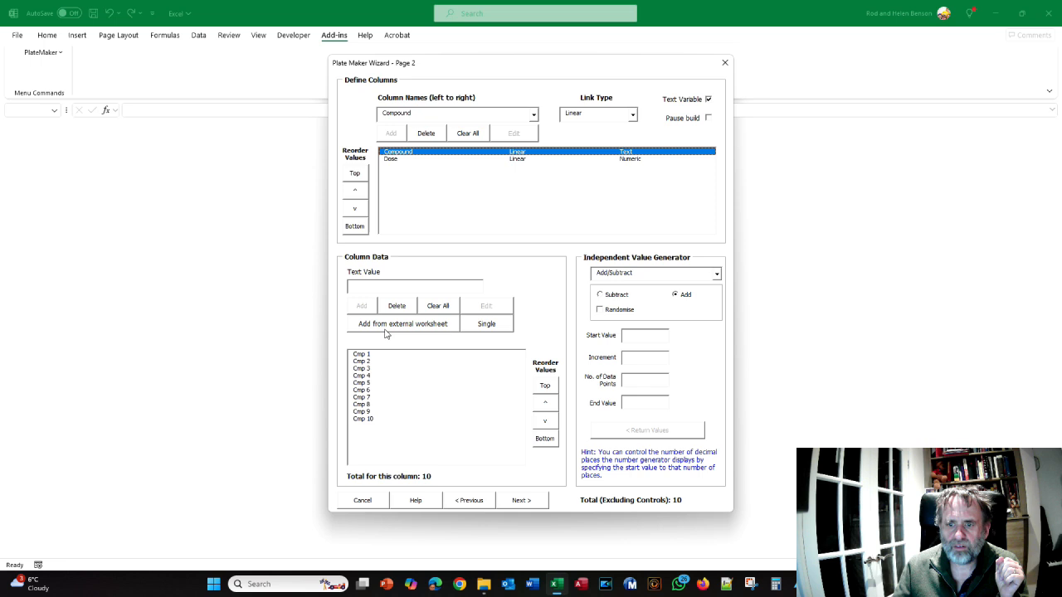
{"action": "left_click", "coordinate": [394, 160]}
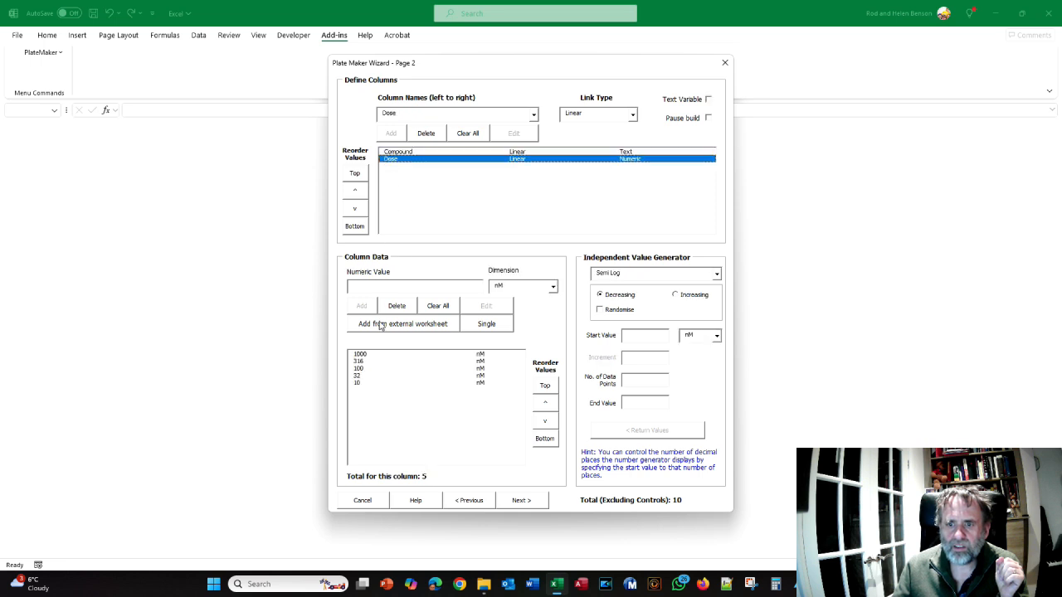
{"action": "left_click", "coordinate": [399, 153]}
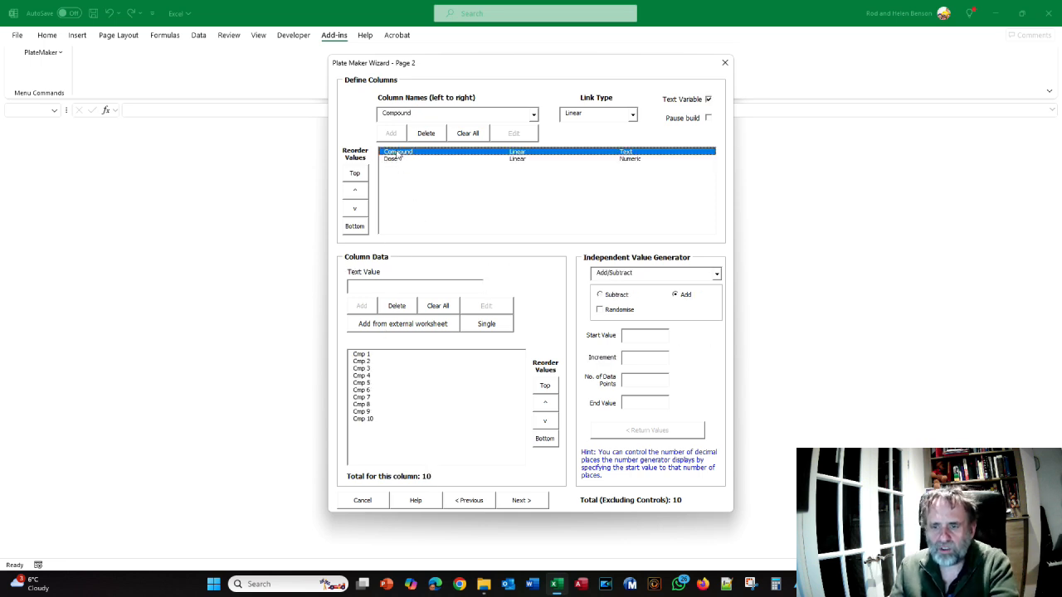
{"action": "left_click", "coordinate": [537, 502]}
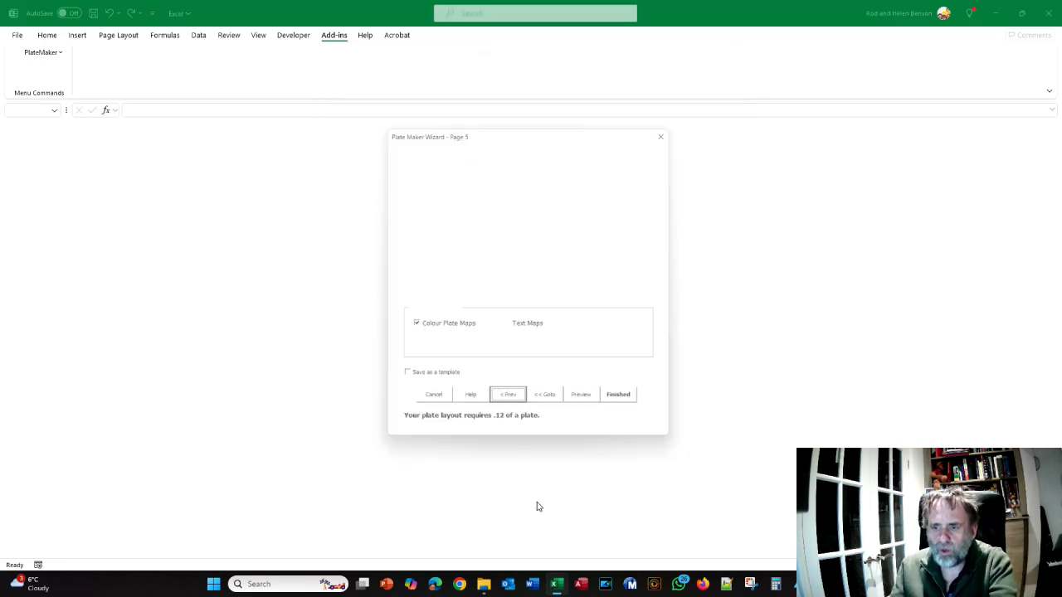
{"action": "left_click", "coordinate": [586, 405]}
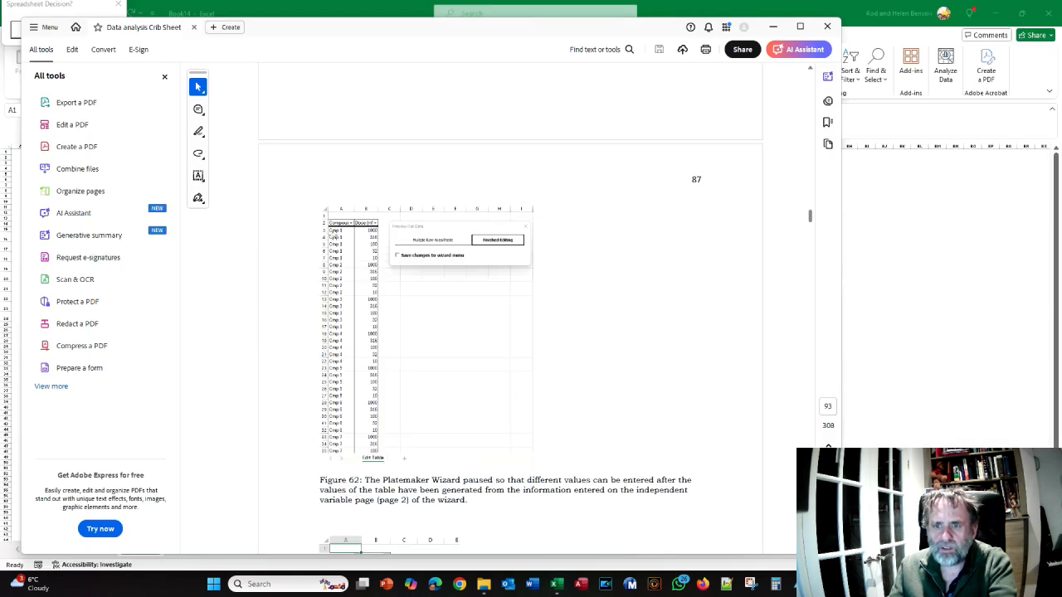
{"action": "scroll", "coordinate": [341, 227], "scroll_direction": "up", "scroll_amount": 1}
{"action": "key", "text": "alt+Tab"}
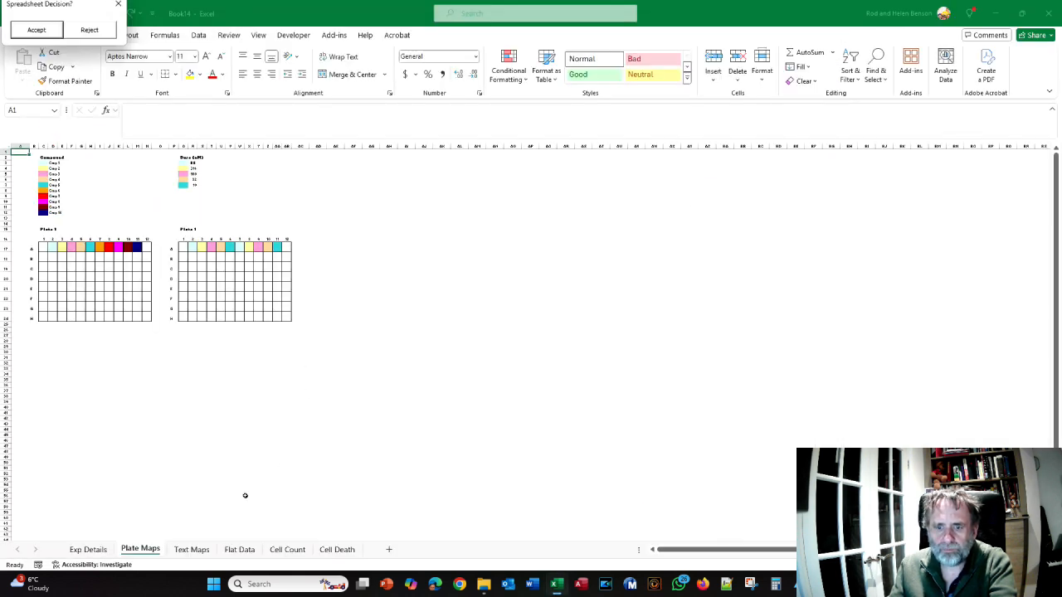
Examine the preview's Flat Data sheet to see how the doses pair with Cmp 1 to Cmp 10 for each dependent variable
{"action": "left_click", "coordinate": [239, 551]}
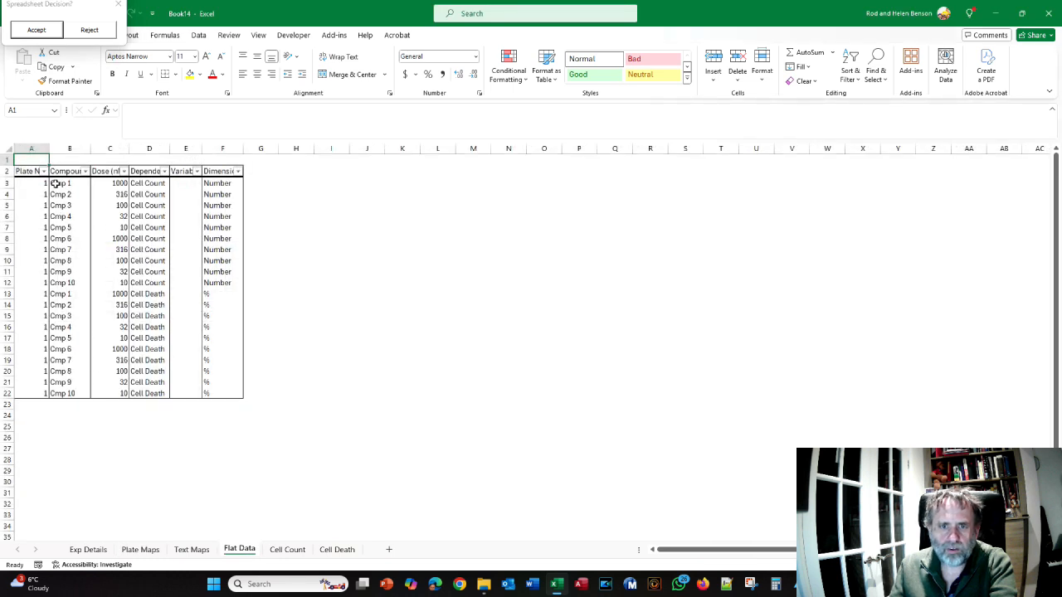
{"action": "left_click", "coordinate": [111, 226]}
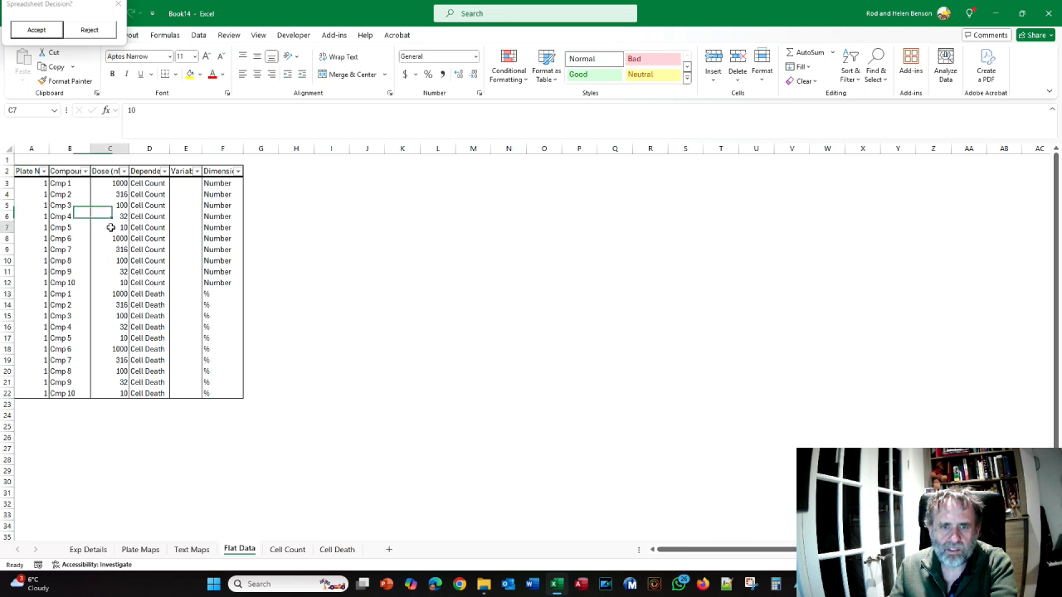
{"action": "left_click", "coordinate": [66, 240]}
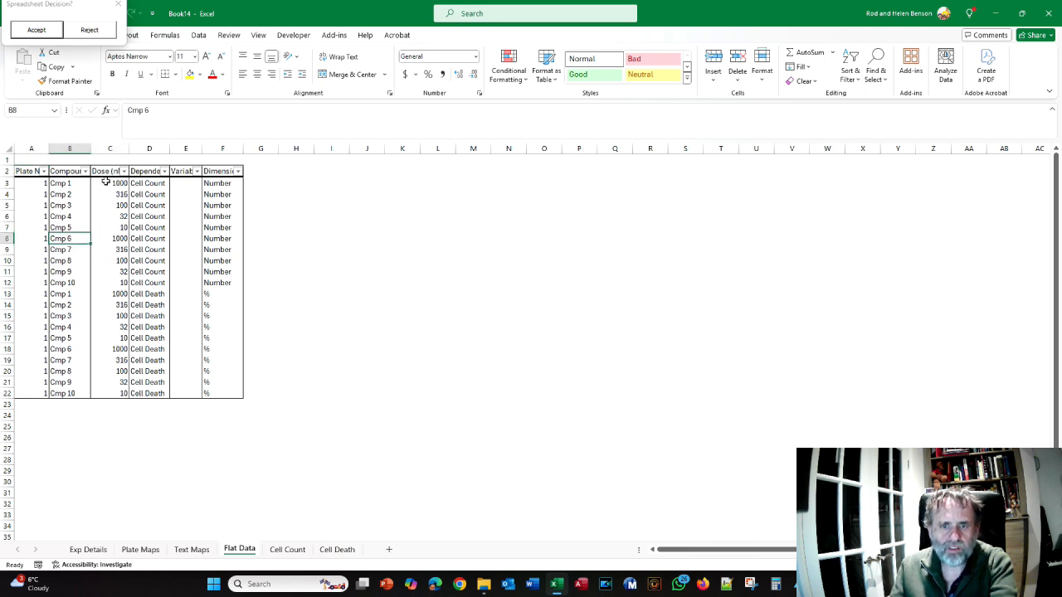
{"action": "left_click", "coordinate": [104, 229]}
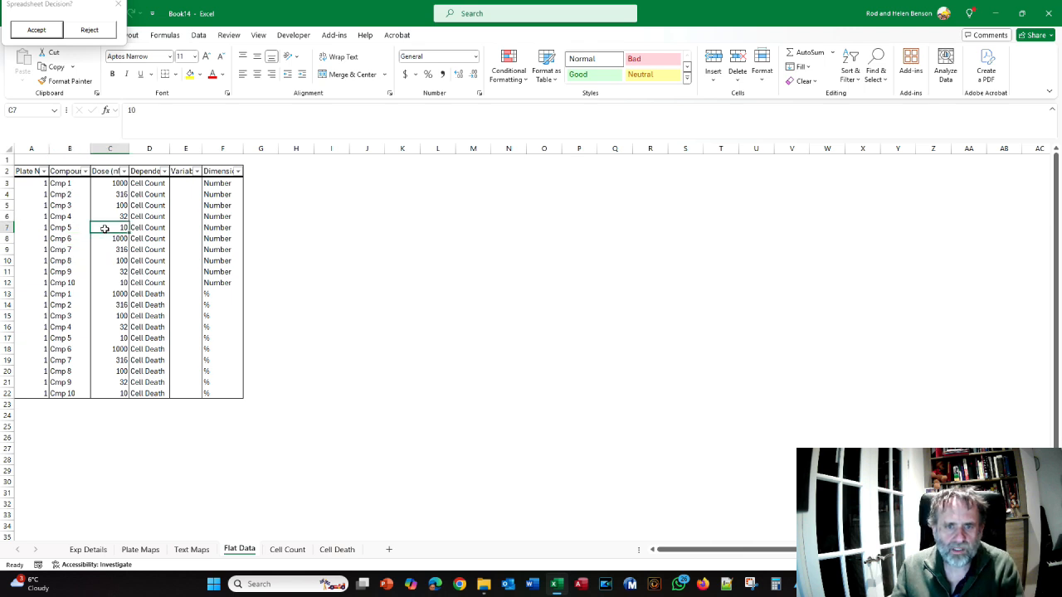
{"action": "left_click", "coordinate": [72, 240]}
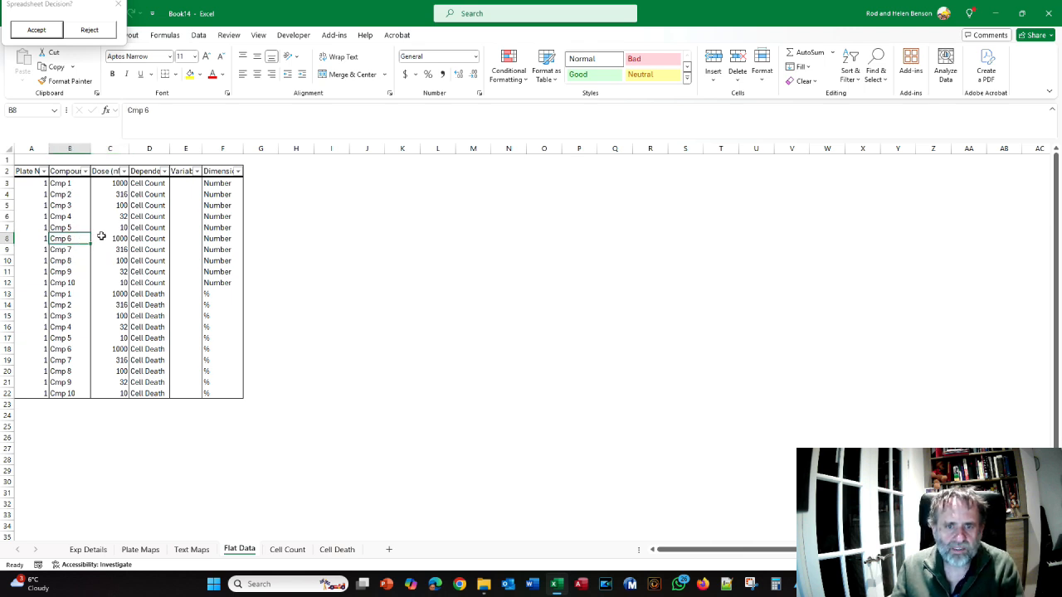
{"action": "left_click", "coordinate": [110, 284]}
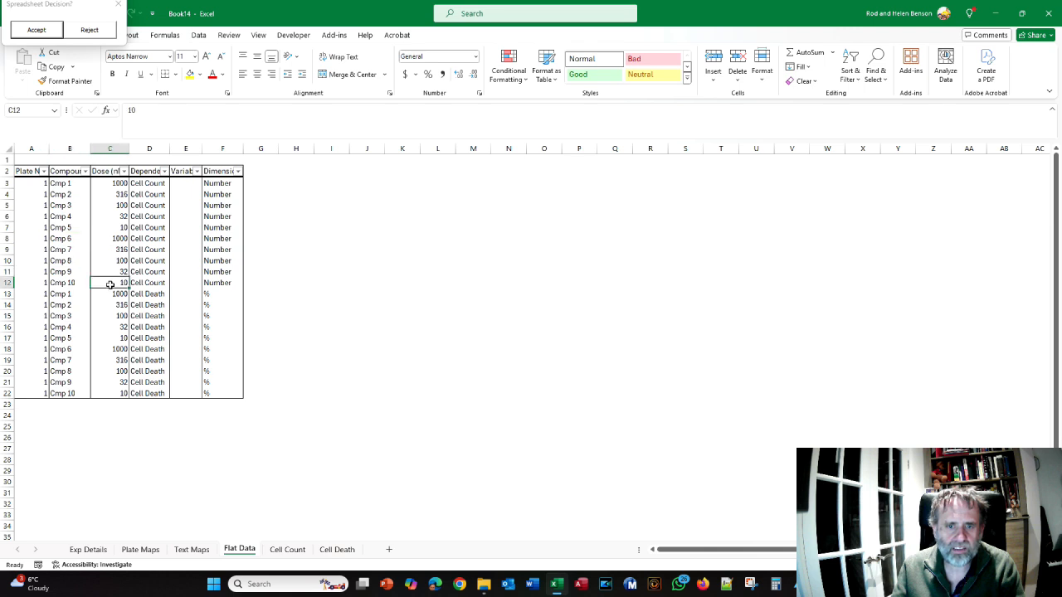
{"action": "left_click", "coordinate": [59, 294]}
{"action": "left_click", "coordinate": [68, 337]}
{"action": "left_click", "coordinate": [73, 351]}
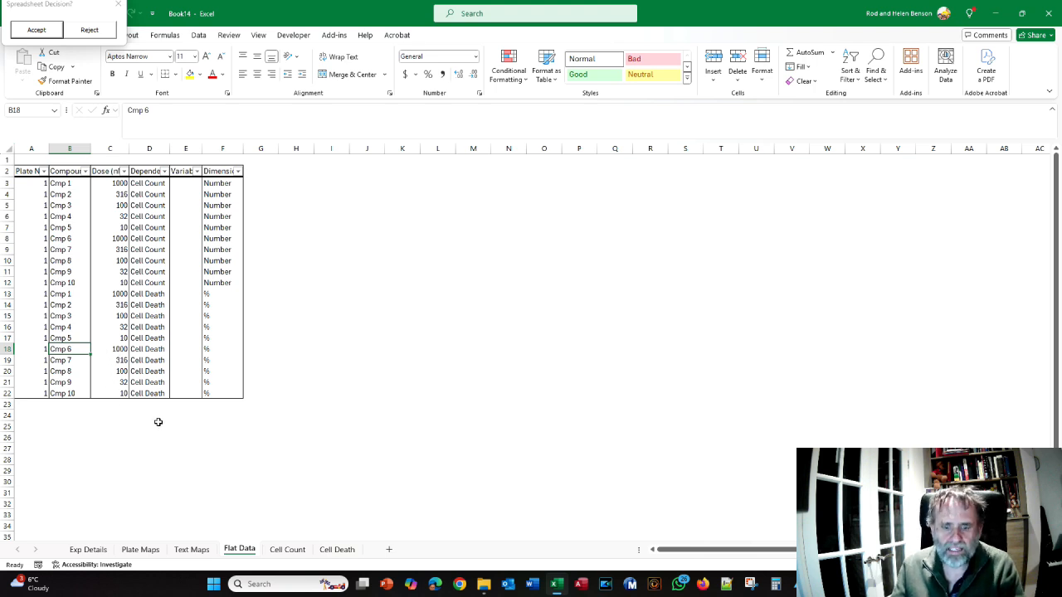
Reject the preview workbook and return to the wizard's Column Names/Values page
{"action": "left_click", "coordinate": [89, 34]}
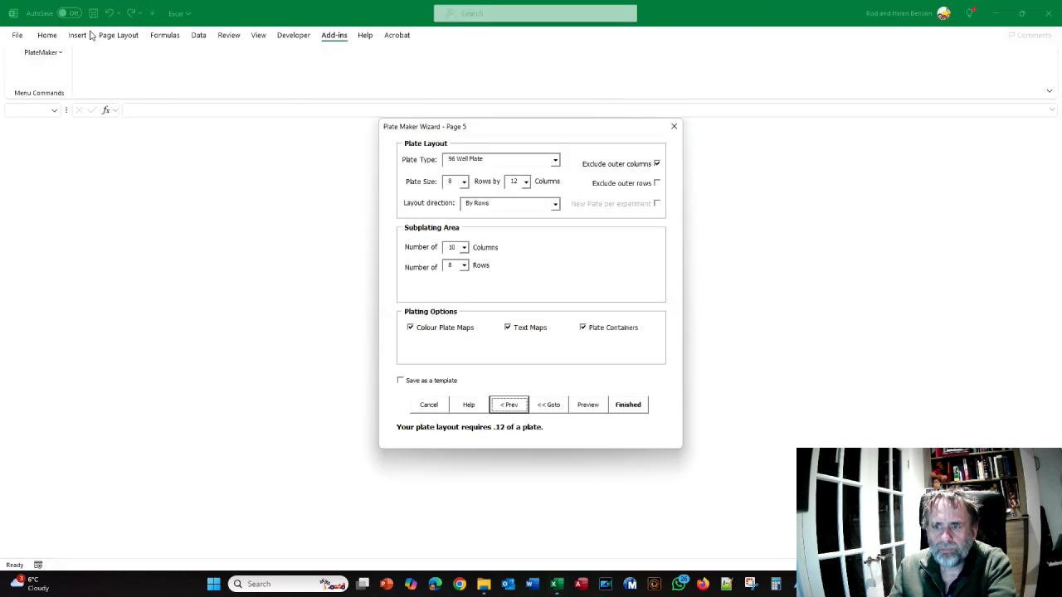
{"action": "left_click", "coordinate": [555, 408]}
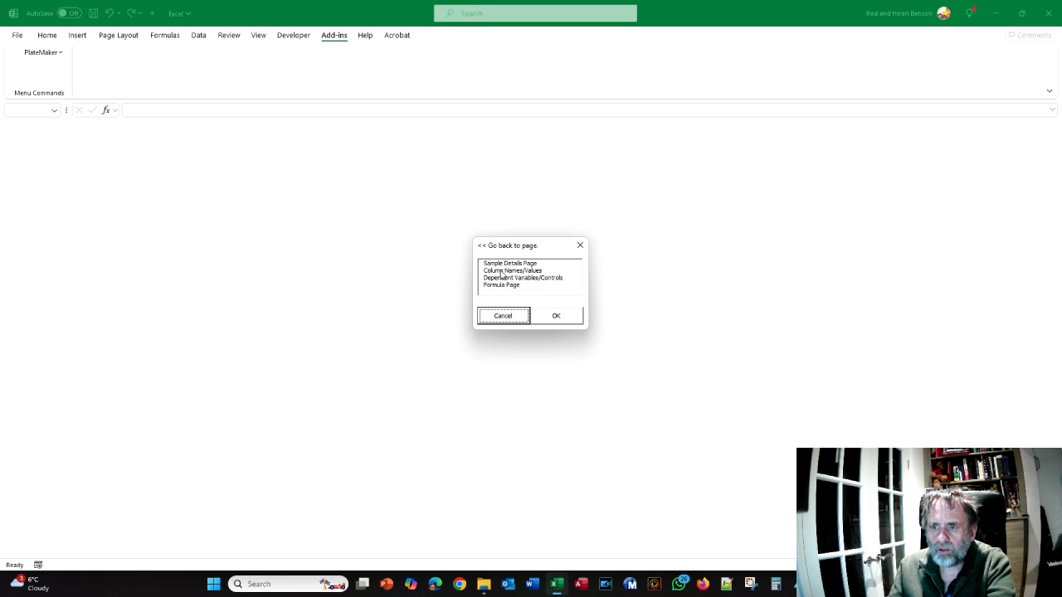
{"action": "left_click", "coordinate": [502, 274]}
{"action": "left_click", "coordinate": [555, 317]}
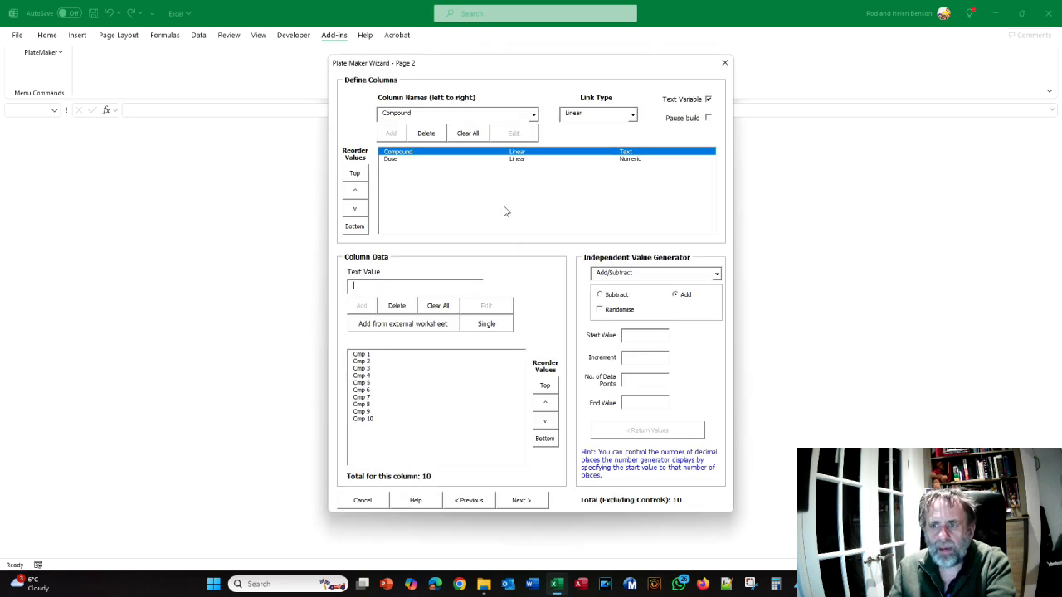
Set the link type of both the Compound and Dose columns to Combinatorial
{"action": "left_click", "coordinate": [631, 116]}
{"action": "left_click", "coordinate": [618, 133]}
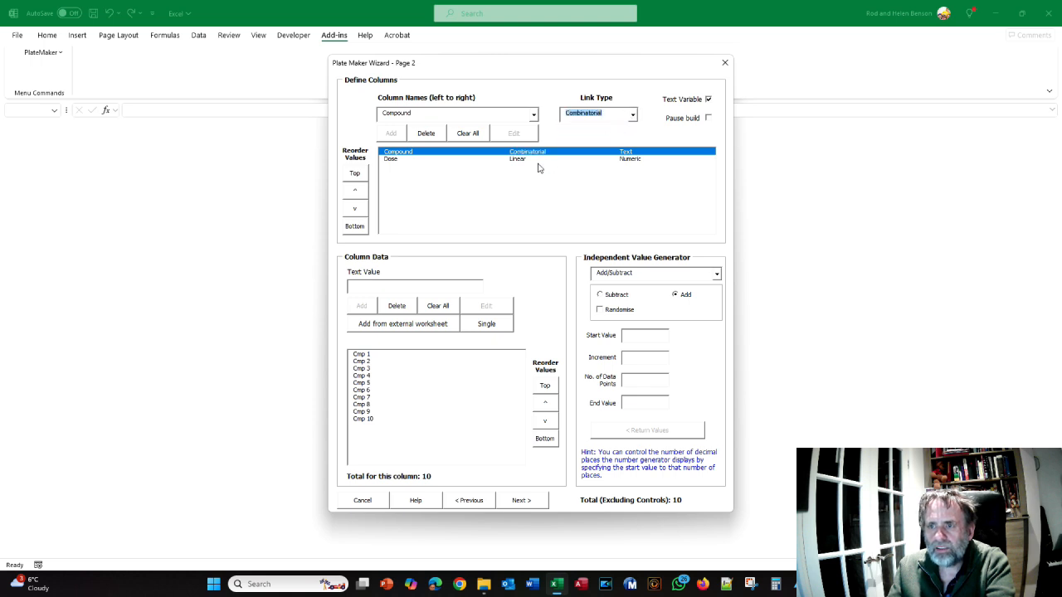
{"action": "left_click", "coordinate": [526, 161]}
{"action": "left_click", "coordinate": [632, 121]}
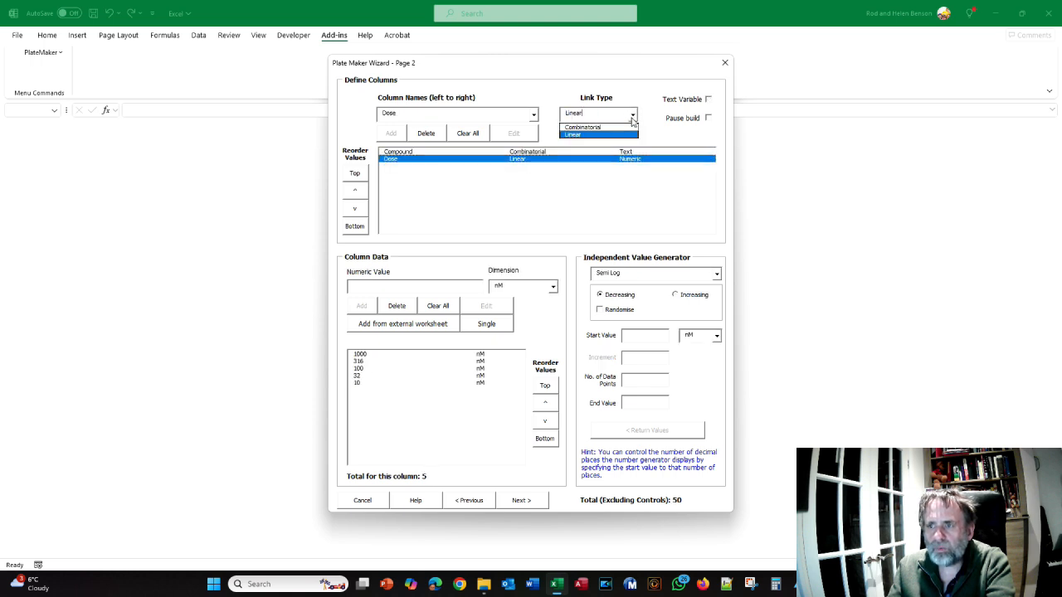
{"action": "left_click", "coordinate": [614, 127]}
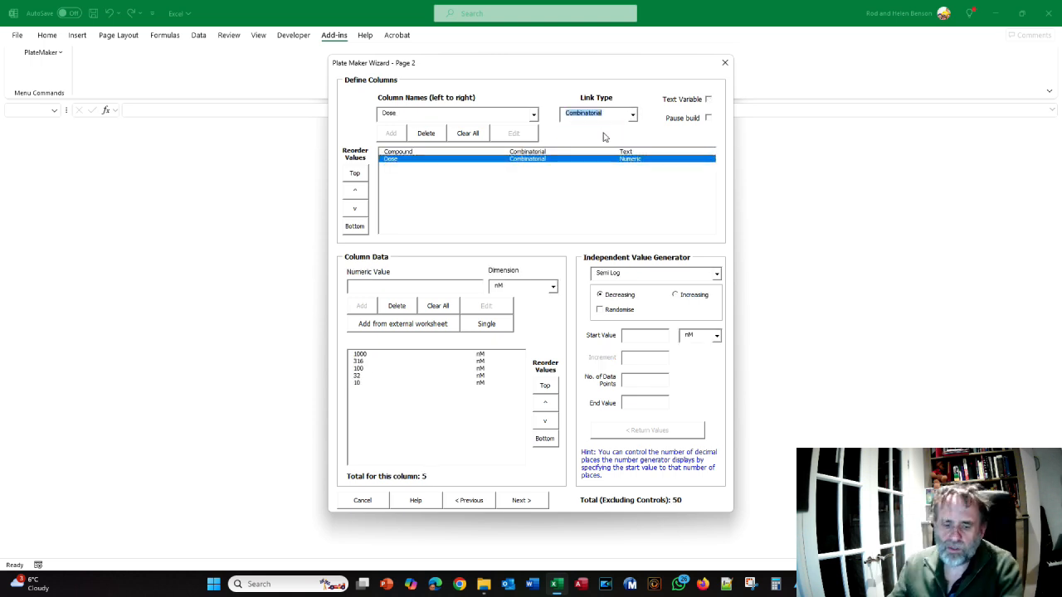
Consult the crib sheet's figure of the paused wizard and enable Pause build for the Compound column
{"action": "key", "text": "alt+Tab"}
{"action": "scroll", "coordinate": [574, 288], "scroll_direction": "down", "scroll_amount": 2}
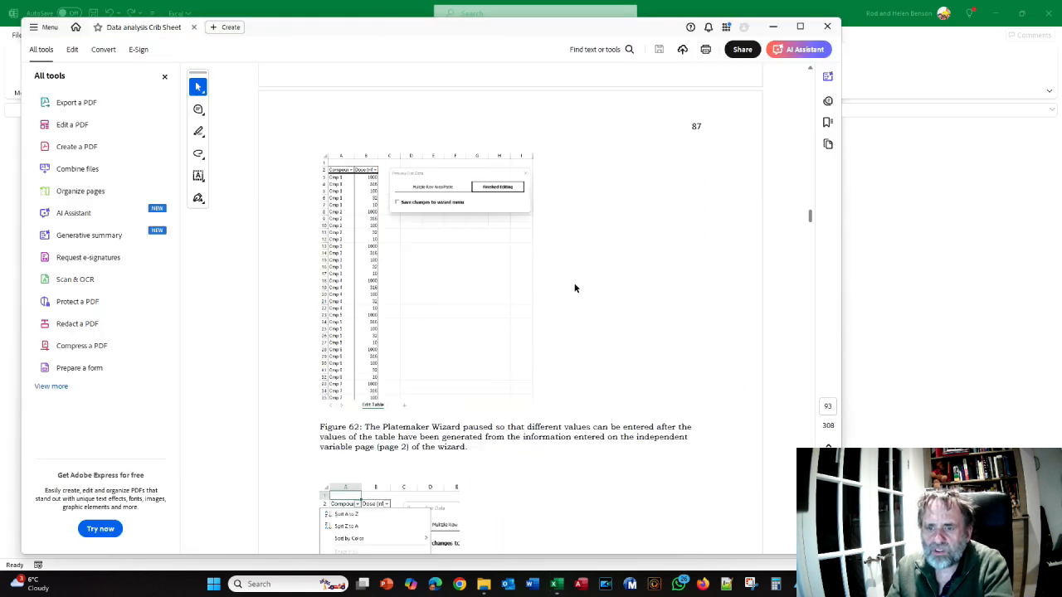
{"action": "key", "text": "alt+Tab"}
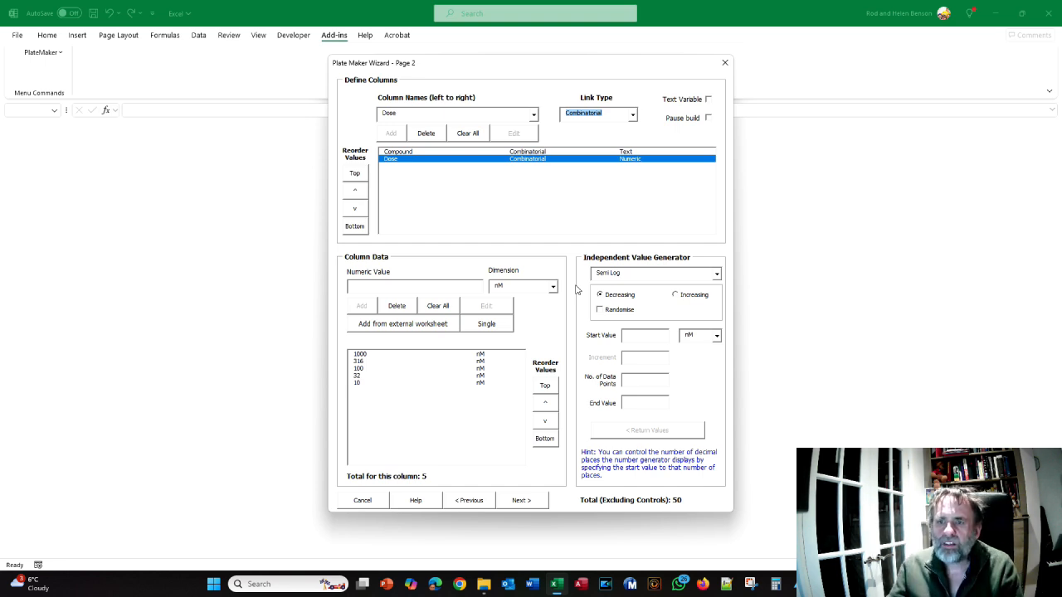
{"action": "left_click", "coordinate": [531, 152]}
{"action": "left_click", "coordinate": [532, 160]}
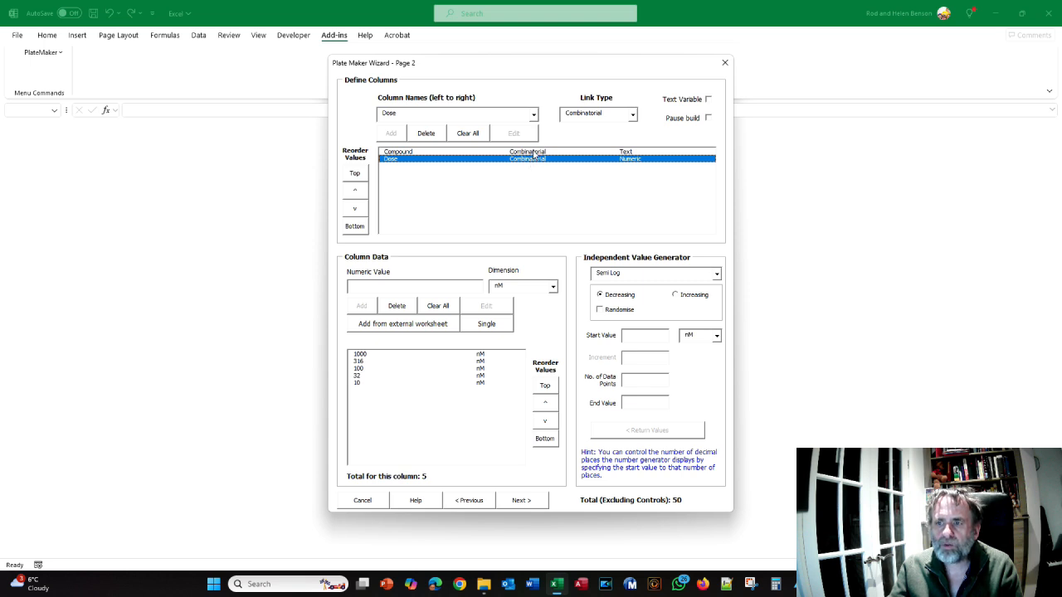
{"action": "left_click", "coordinate": [532, 152]}
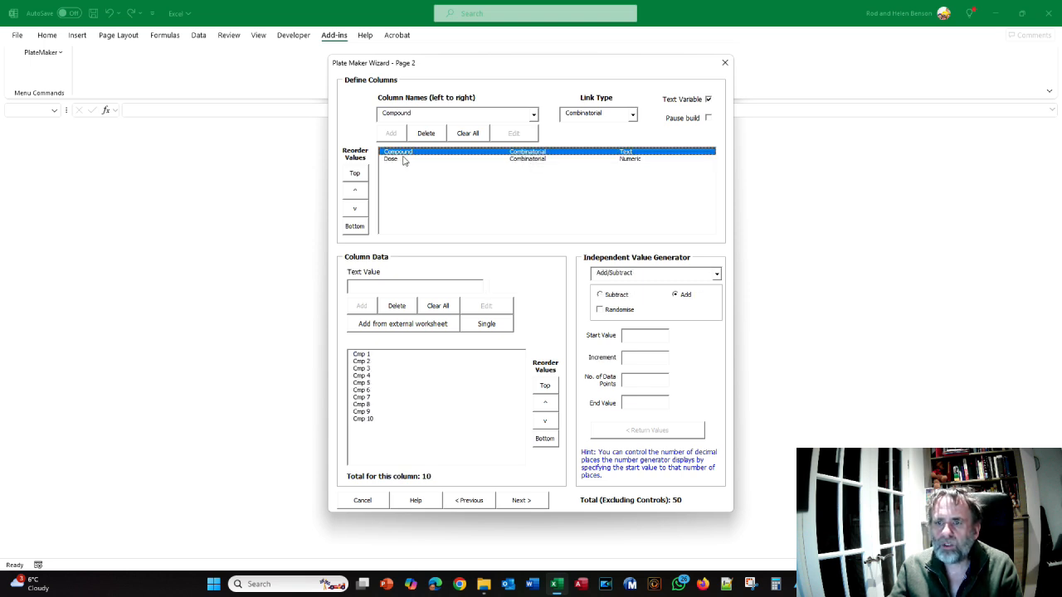
{"action": "left_click", "coordinate": [708, 119]}
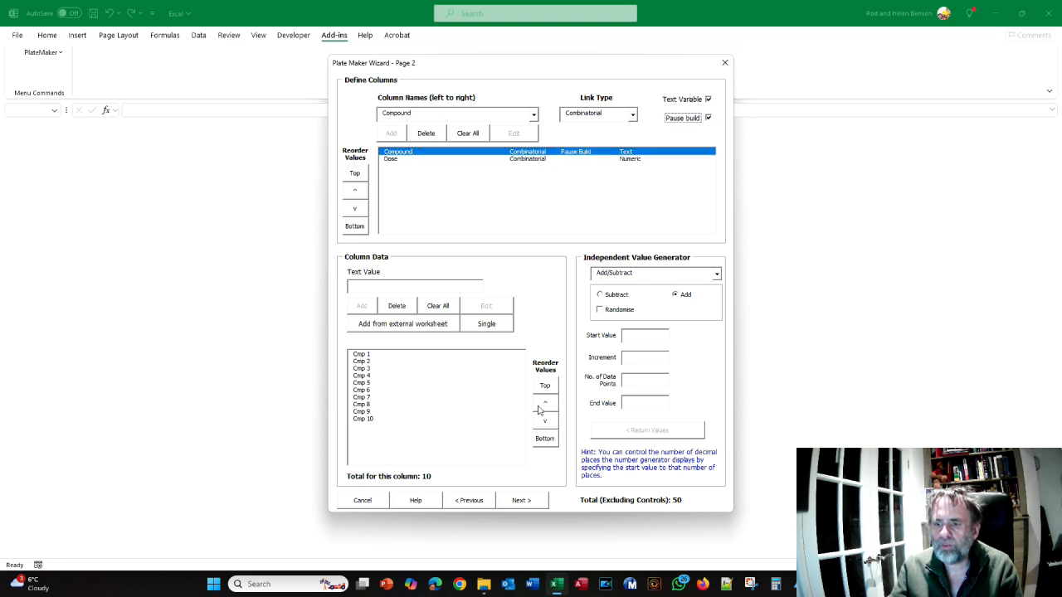
Advance to the plate layout page, start the preview build and review the paused Edit Table's Compound and Dose rows
{"action": "left_click", "coordinate": [529, 505]}
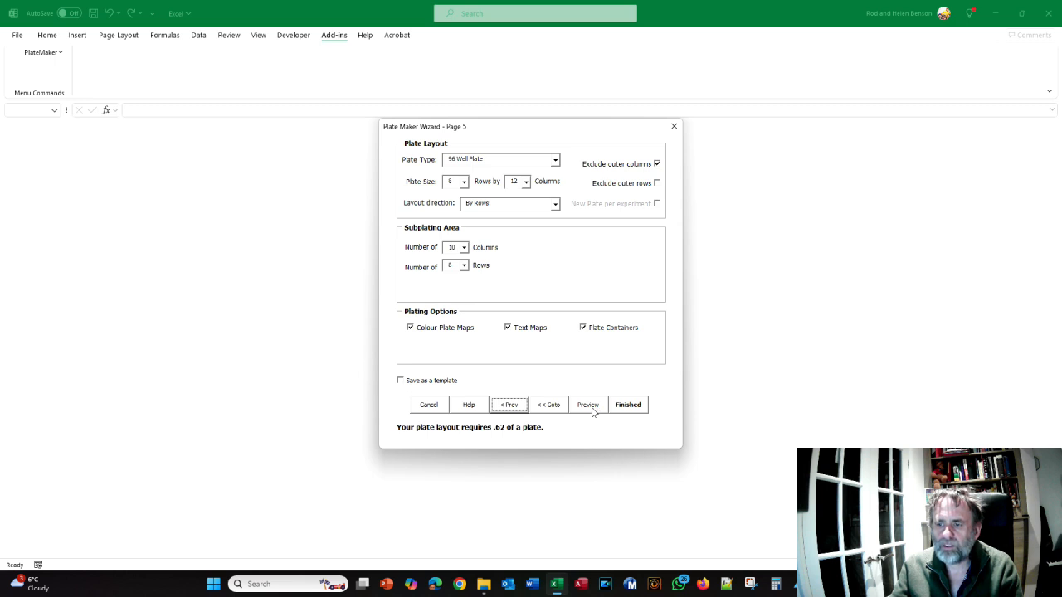
{"action": "left_click", "coordinate": [590, 409]}
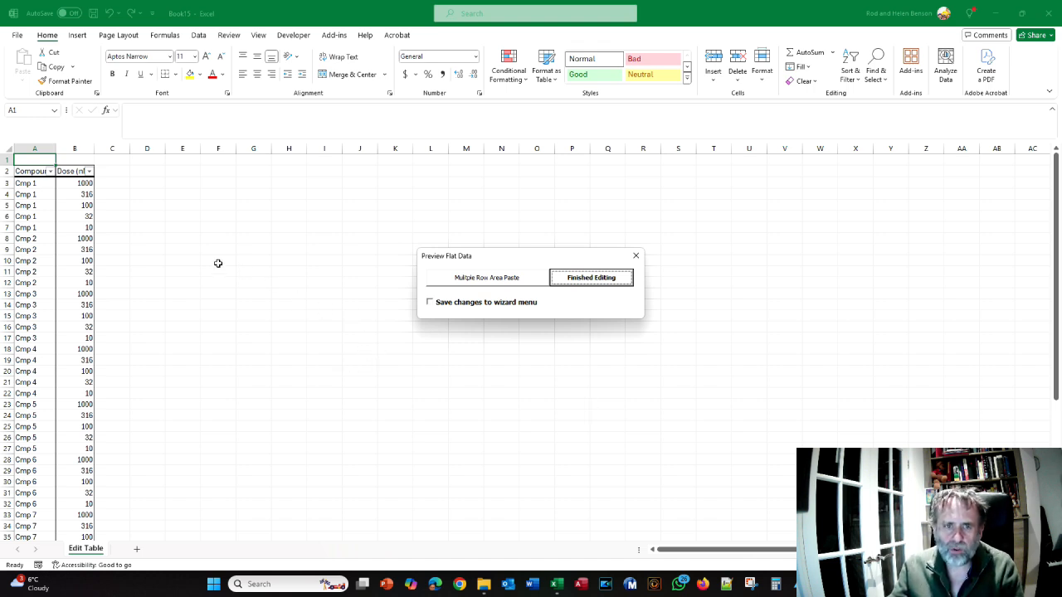
{"action": "scroll", "coordinate": [174, 256], "scroll_direction": "down", "scroll_amount": 5}
{"action": "scroll", "coordinate": [174, 255], "scroll_direction": "up", "scroll_amount": 5}
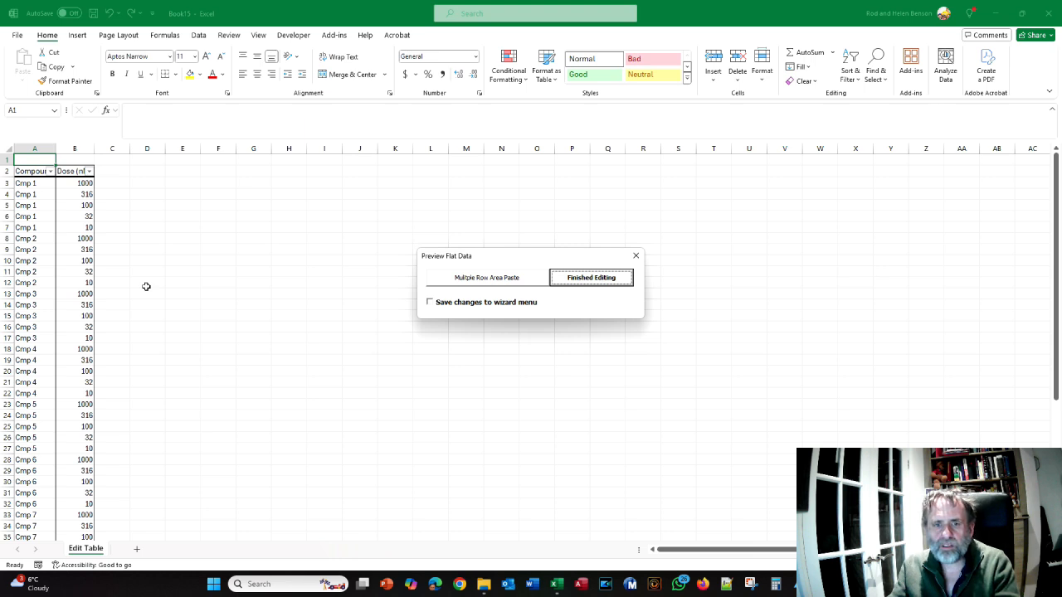
Read the crib sheet's instructions for filtering the temporary build table and changing the Cmp 3 and Cmp 7 doses, and return to Excel
{"action": "key", "text": "alt+Tab"}
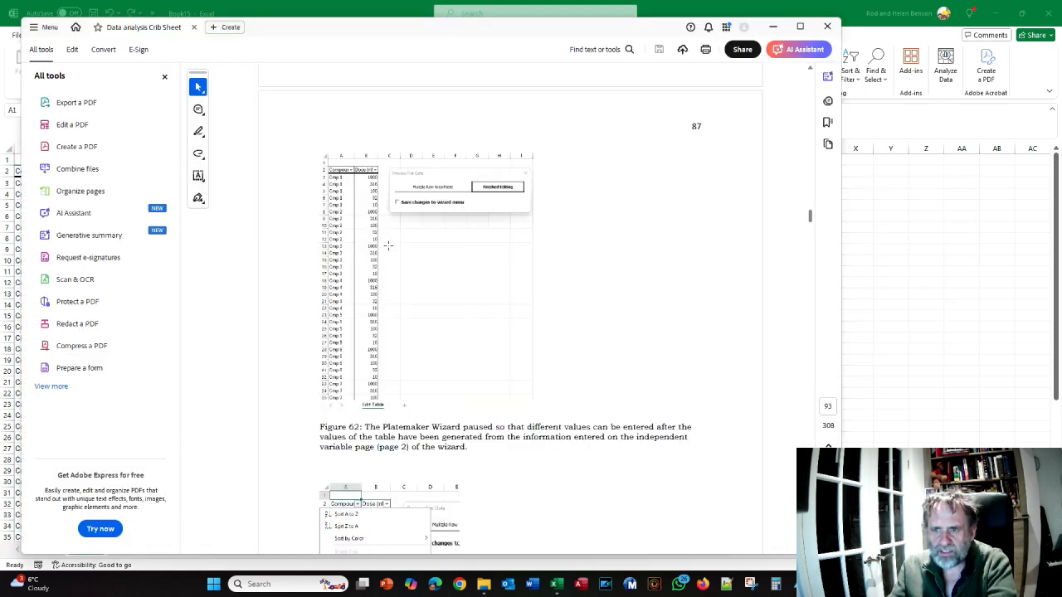
{"action": "scroll", "coordinate": [392, 242], "scroll_direction": "down", "scroll_amount": 5}
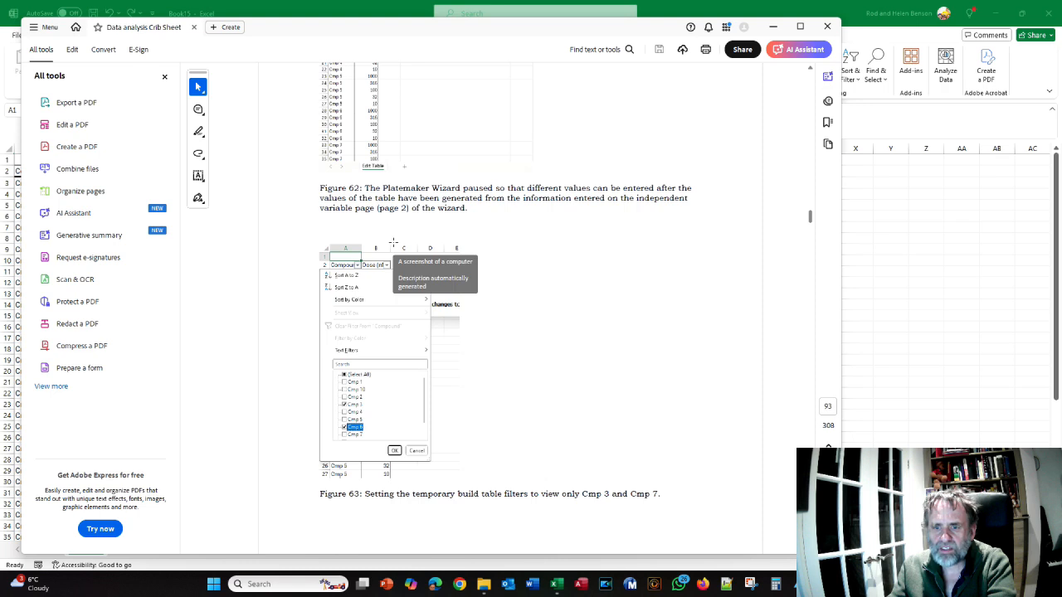
{"action": "scroll", "coordinate": [423, 365], "scroll_direction": "down", "scroll_amount": 2}
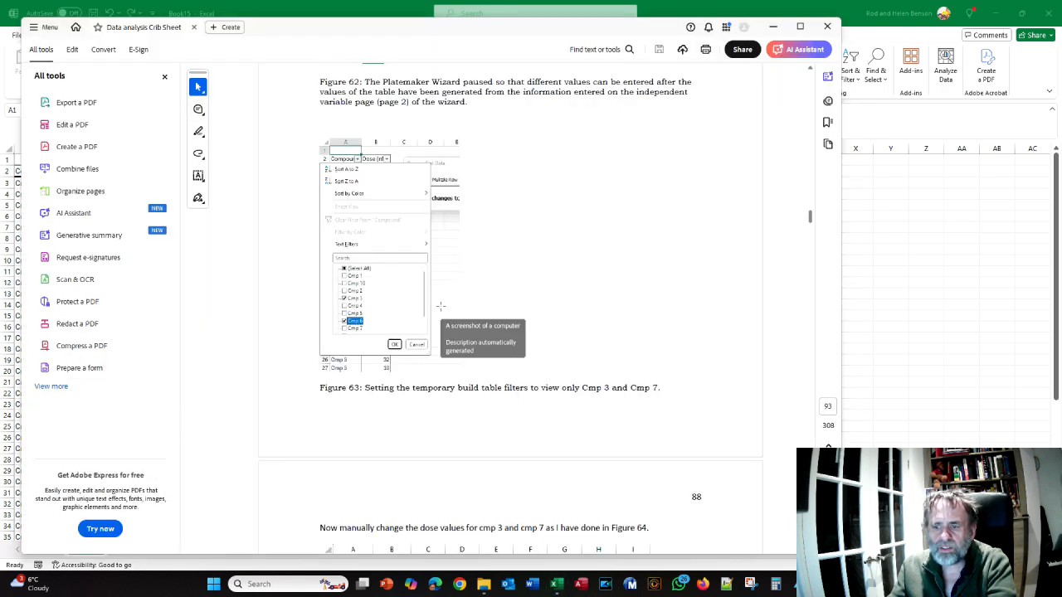
{"action": "scroll", "coordinate": [440, 307], "scroll_direction": "down", "scroll_amount": 3}
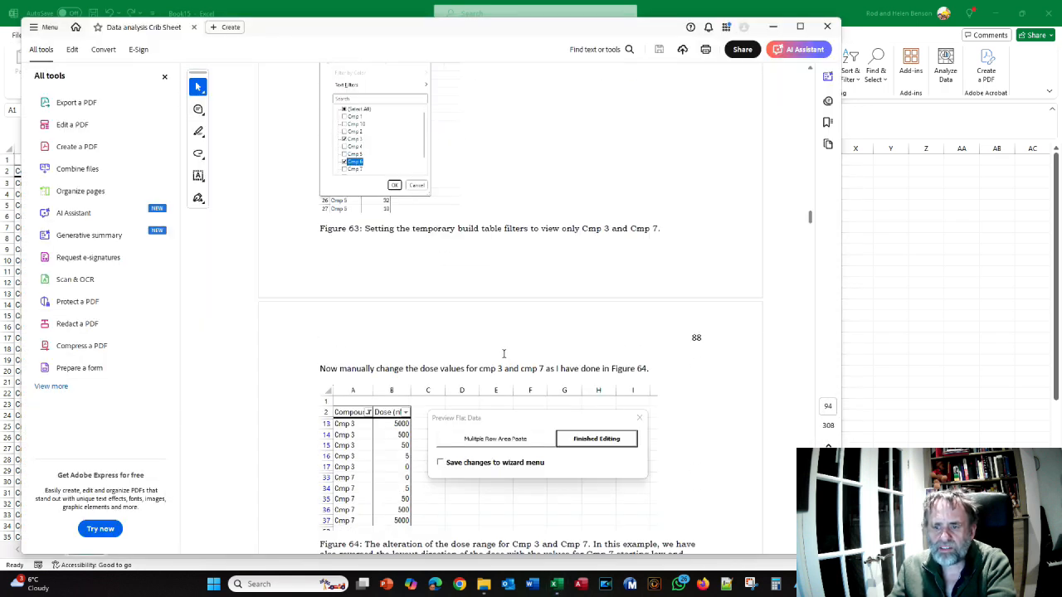
{"action": "scroll", "coordinate": [503, 353], "scroll_direction": "down", "scroll_amount": 2}
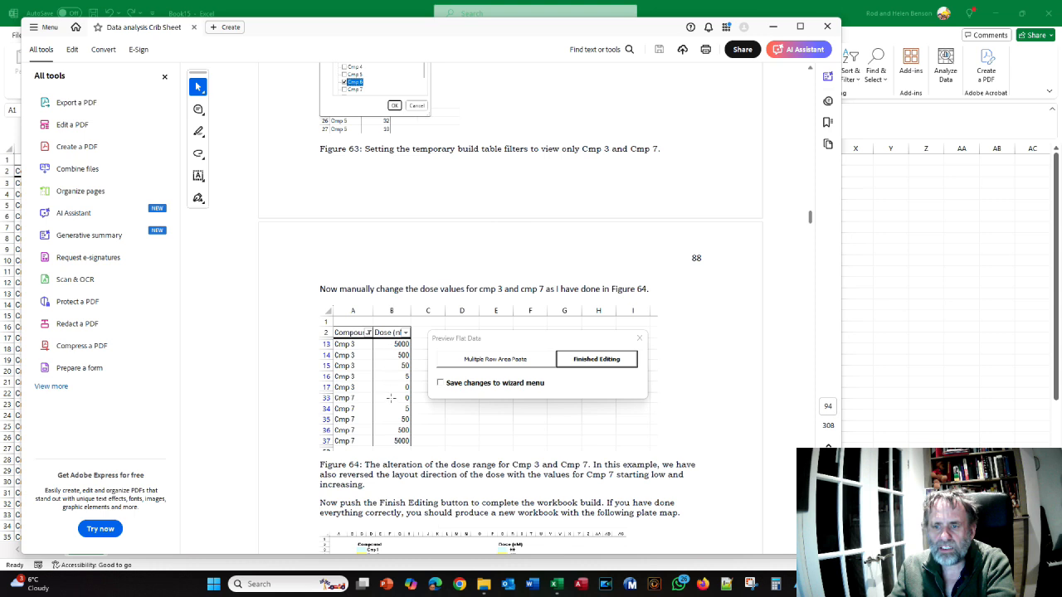
{"action": "key", "text": "alt+Tab"}
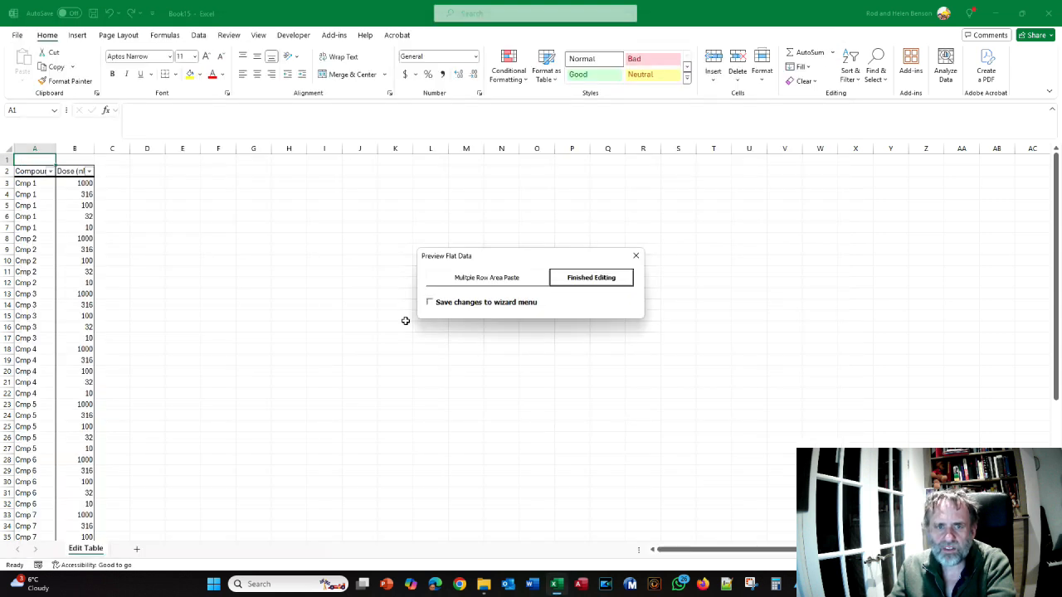
Filter the Edit Table's Compound column to show only Cmp 3 and Cmp 7
{"action": "left_click", "coordinate": [49, 171]}
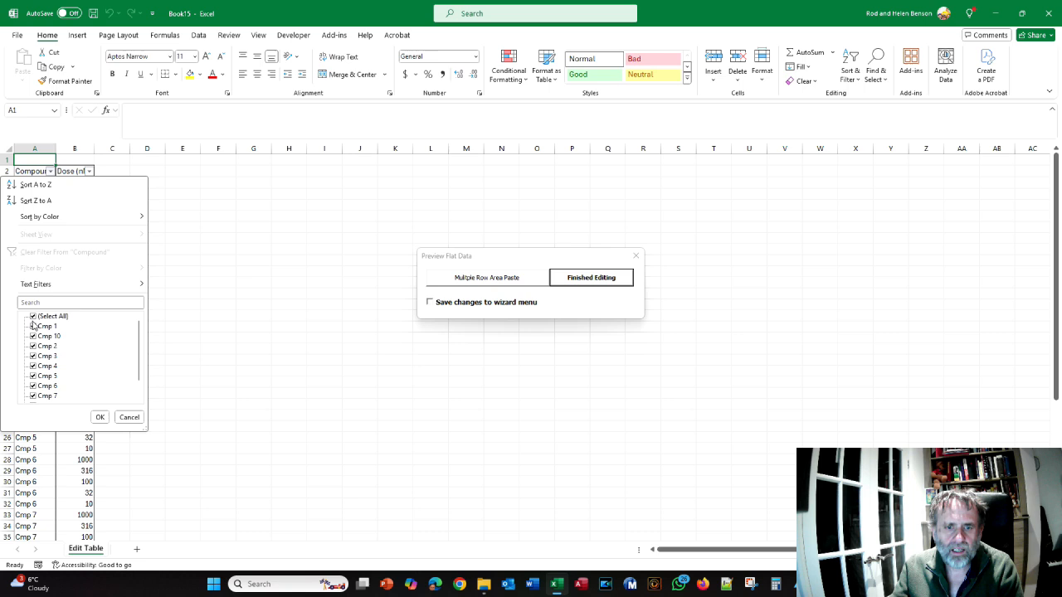
{"action": "left_click", "coordinate": [33, 316]}
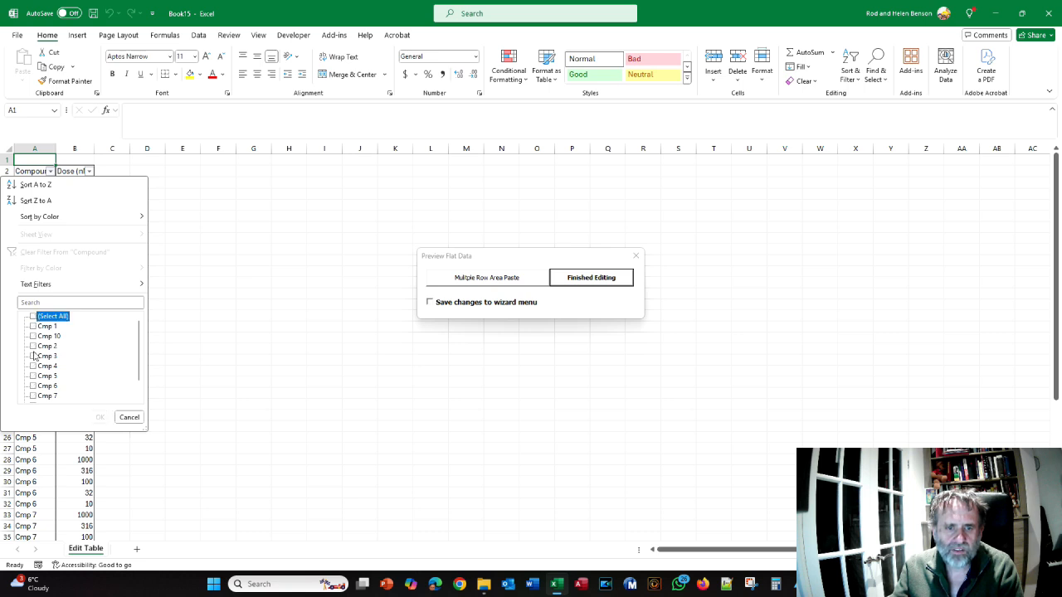
{"action": "left_click", "coordinate": [33, 356]}
{"action": "left_click", "coordinate": [35, 396]}
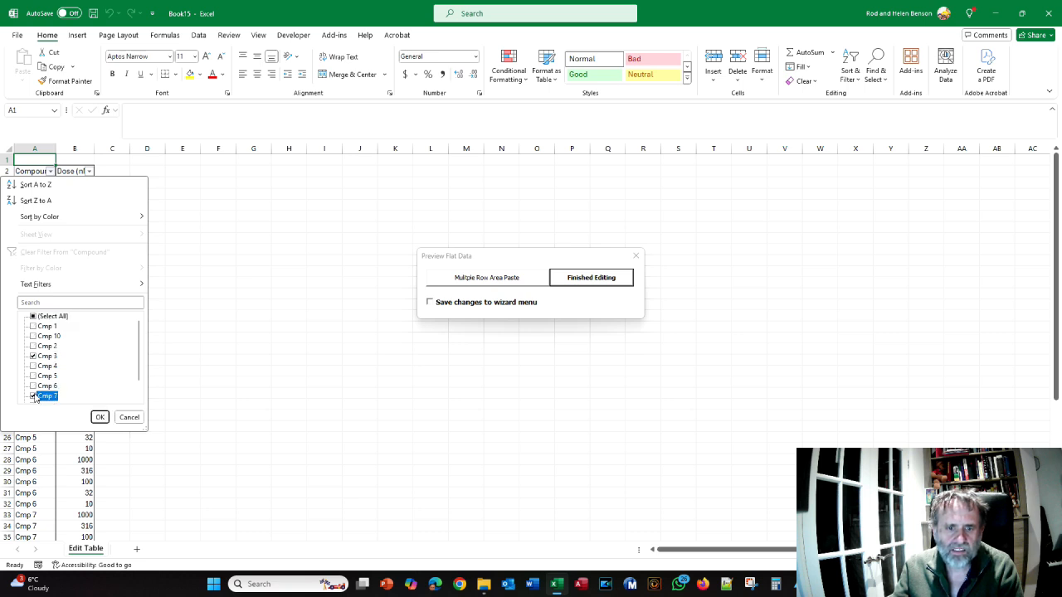
{"action": "left_click", "coordinate": [99, 417]}
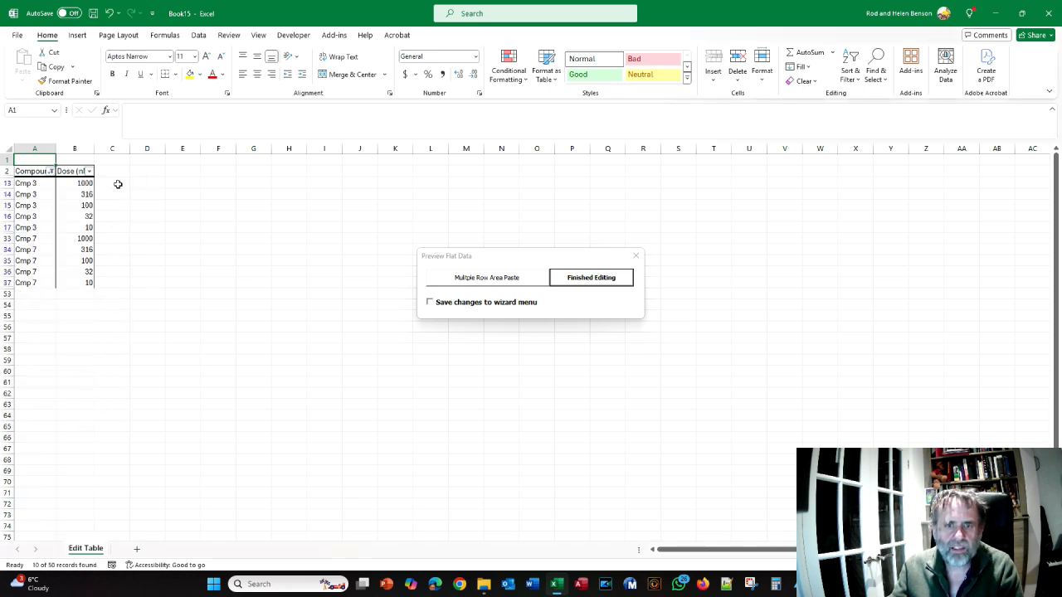
Consult the crib sheet's Figure 64 for the altered dose range and set the first Cmp 3 dose to 5000
{"action": "left_click", "coordinate": [87, 183]}
{"action": "key", "text": "alt+Tab"}
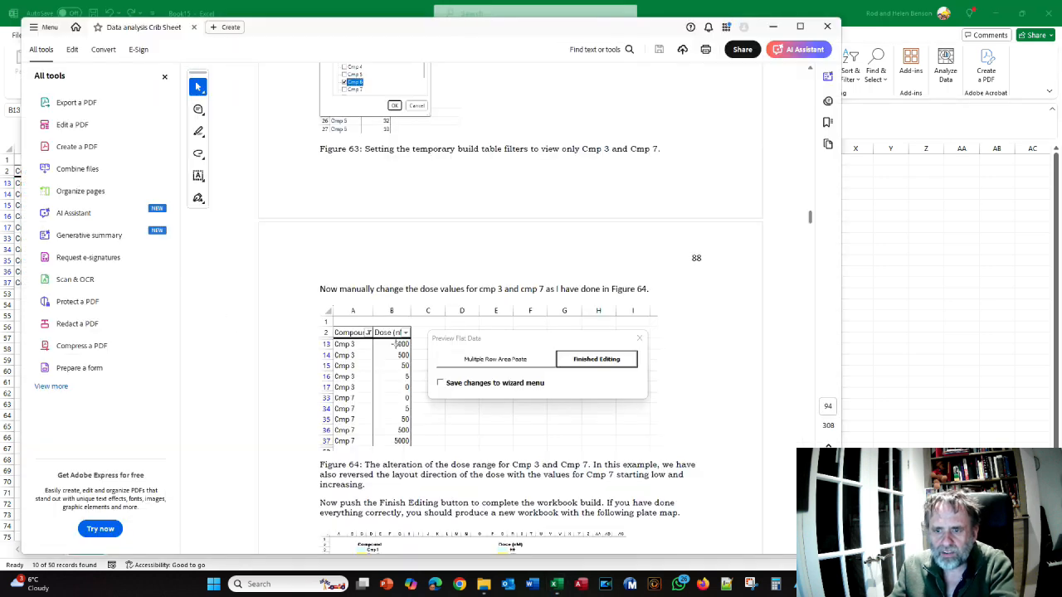
{"action": "scroll", "coordinate": [400, 350], "scroll_direction": "down", "scroll_amount": 1}
{"action": "key", "text": "alt+Tab"}
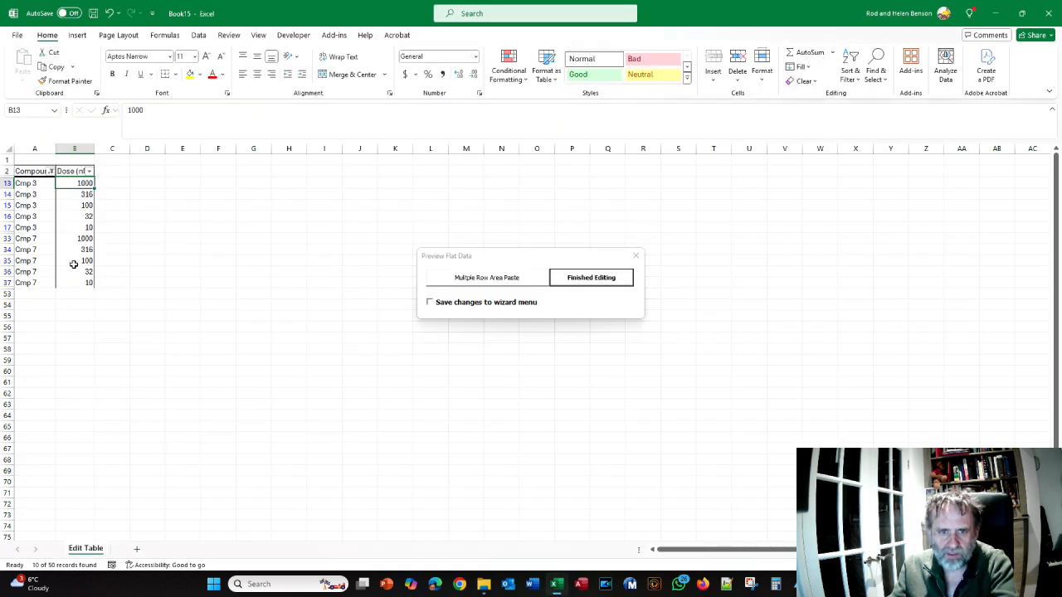
{"action": "key", "text": "alt+Tab"}
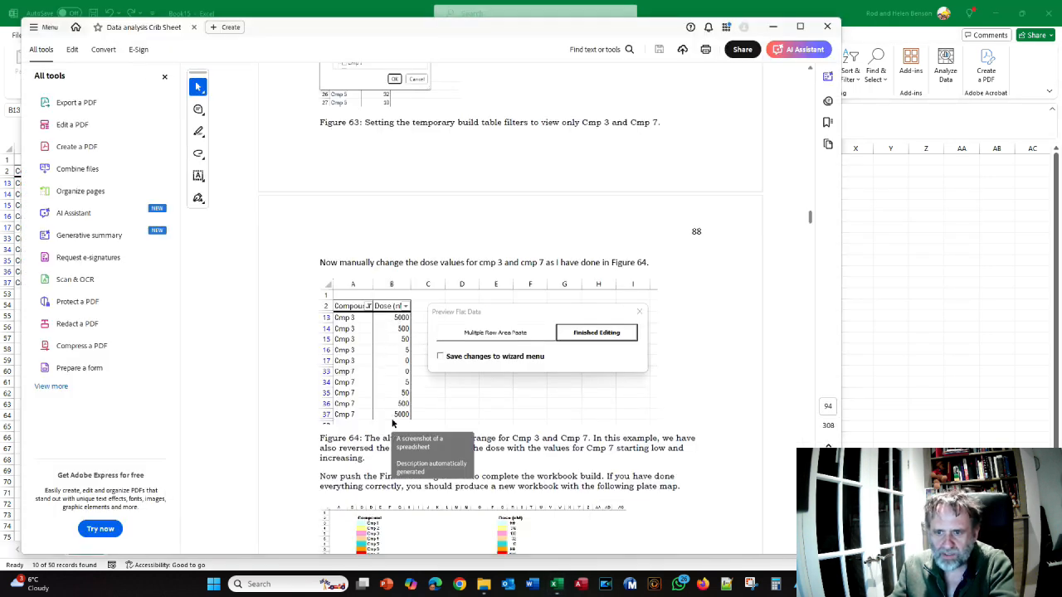
{"action": "key", "text": "alt+Tab"}
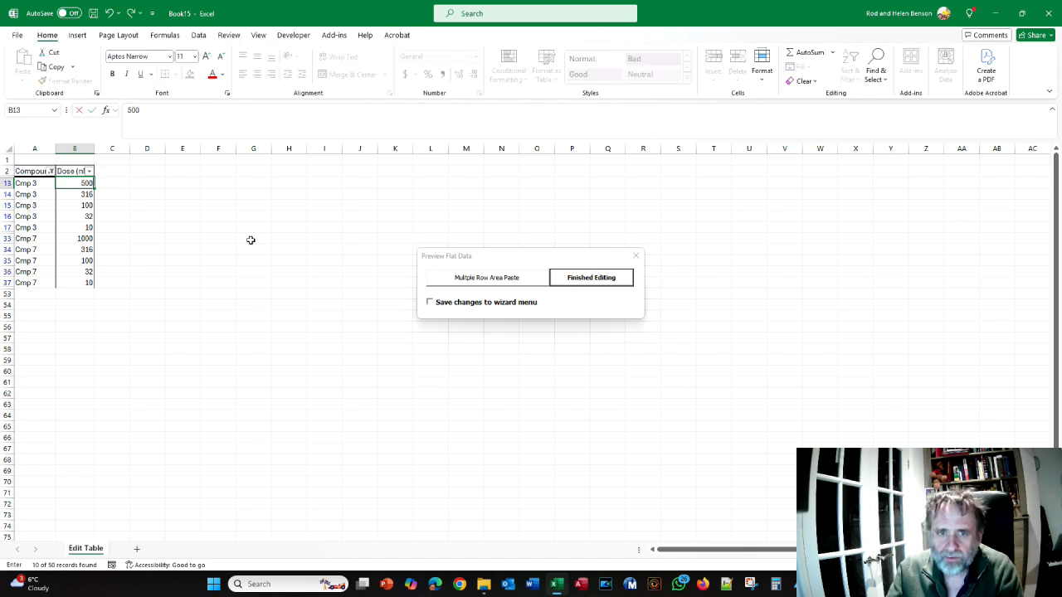
{"action": "key", "text": "alt+Tab"}
{"action": "key", "text": "alt+Tab"}
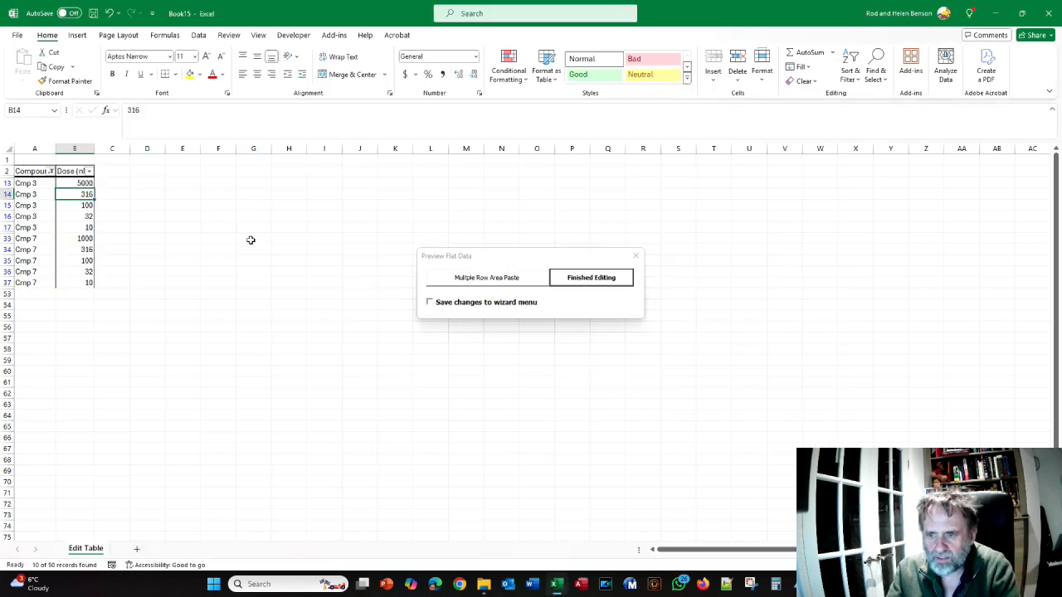
Set the remaining four Cmp 3 doses in descending order to 500, 50, 5 and 0
{"action": "type", "text": "500"}
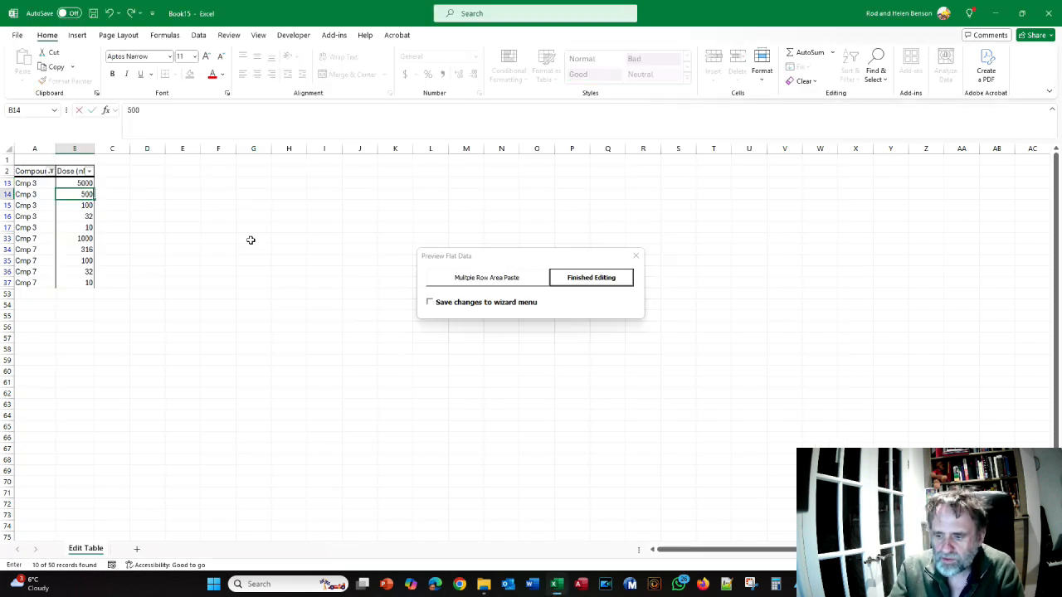
{"action": "key", "text": "Return"}
{"action": "type", "text": "50"}
{"action": "key", "text": "Return"}
{"action": "type", "text": "5"}
{"action": "key", "text": "Return"}
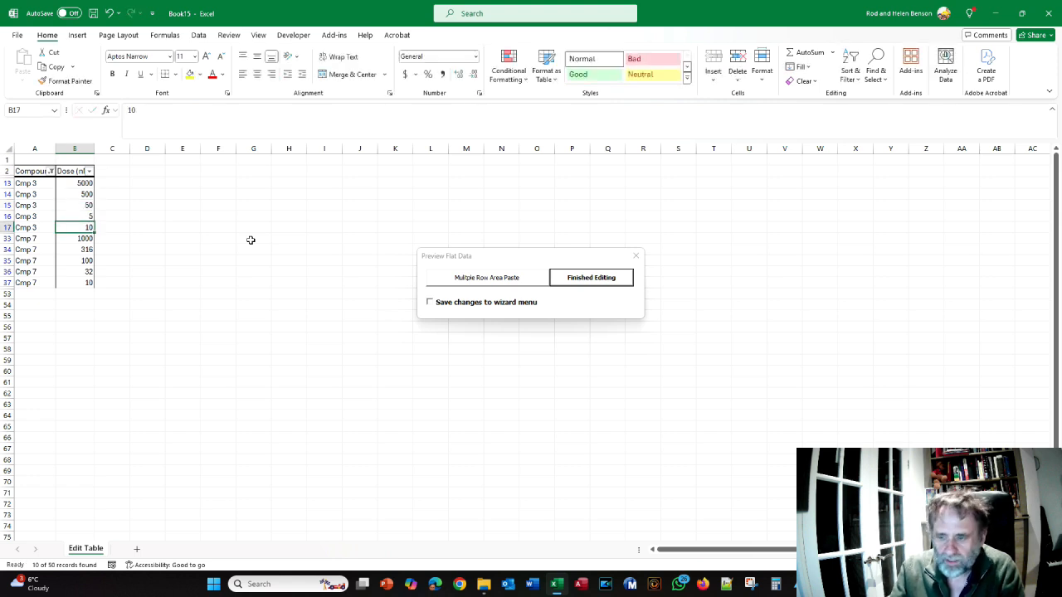
{"action": "type", "text": "0"}
{"action": "key", "text": "Return"}
Set the five Cmp 7 doses in ascending order to 0, 5, 50, 500 and 5000
{"action": "type", "text": "0"}
{"action": "key", "text": "Return"}
{"action": "type", "text": "5"}
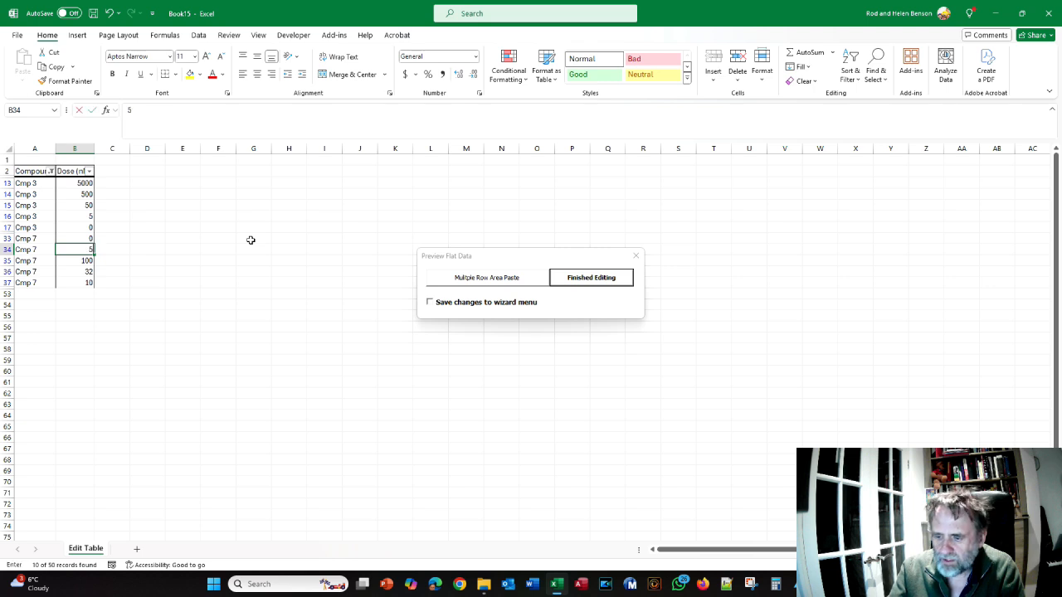
{"action": "key", "text": "Return"}
{"action": "type", "text": "50"}
{"action": "key", "text": "Return"}
{"action": "type", "text": "500"}
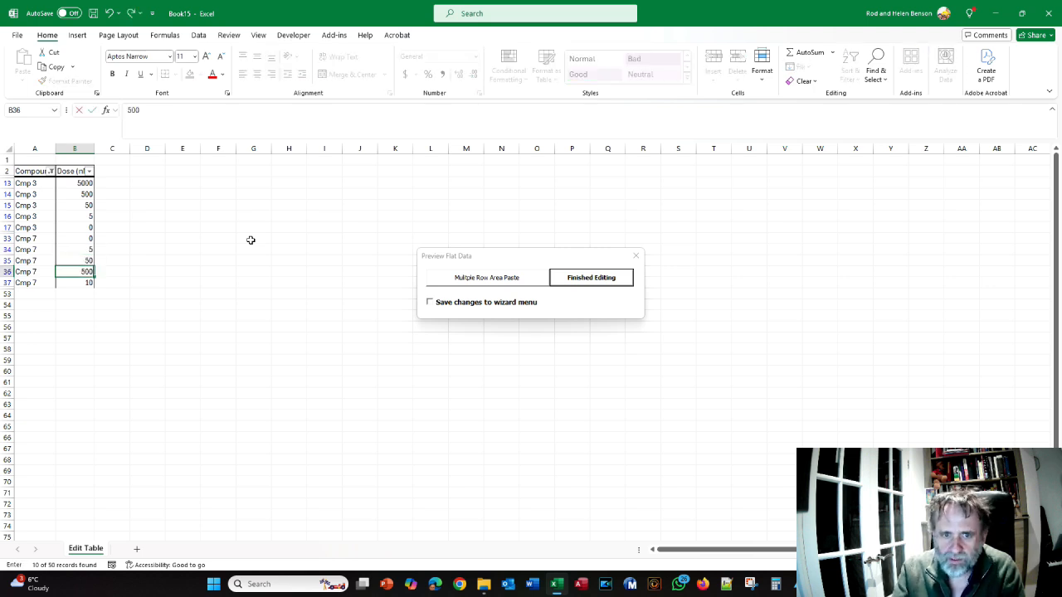
{"action": "key", "text": "Return"}
{"action": "type", "text": "5000"}
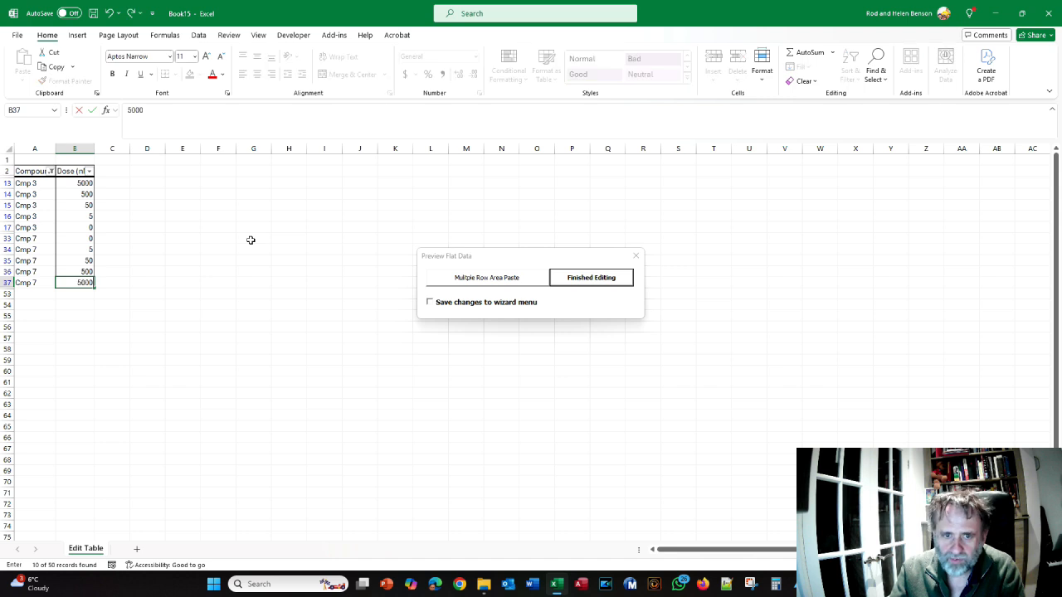
{"action": "left_click", "coordinate": [140, 263]}
Compare the edited doses with the crib sheet's Figure 64, then finish editing to complete the preview build
{"action": "key", "text": "alt+Tab"}
{"action": "scroll", "coordinate": [334, 323], "scroll_direction": "down", "scroll_amount": 2}
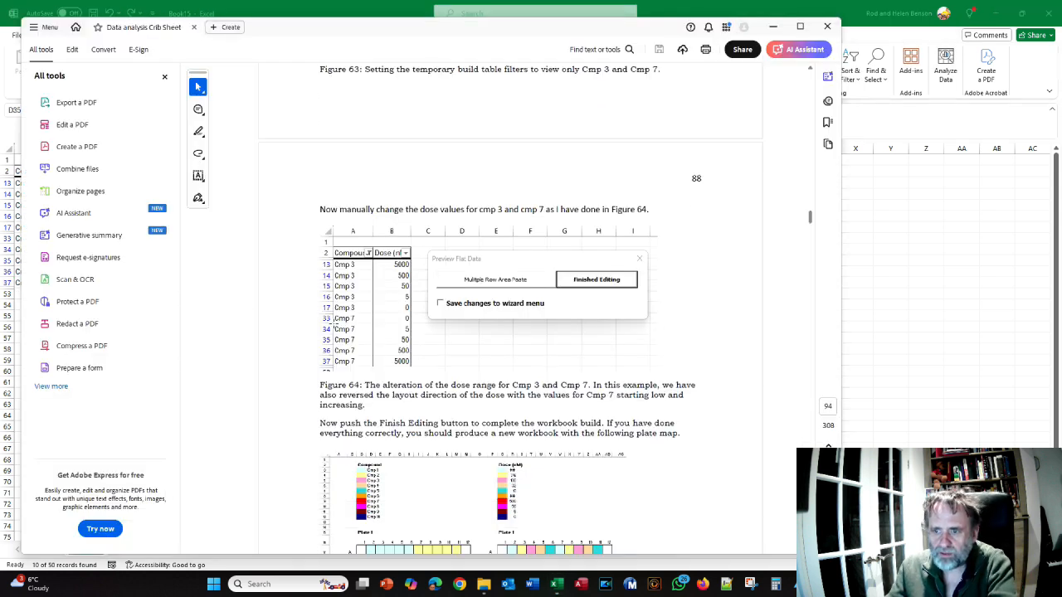
{"action": "key", "text": "alt+Tab"}
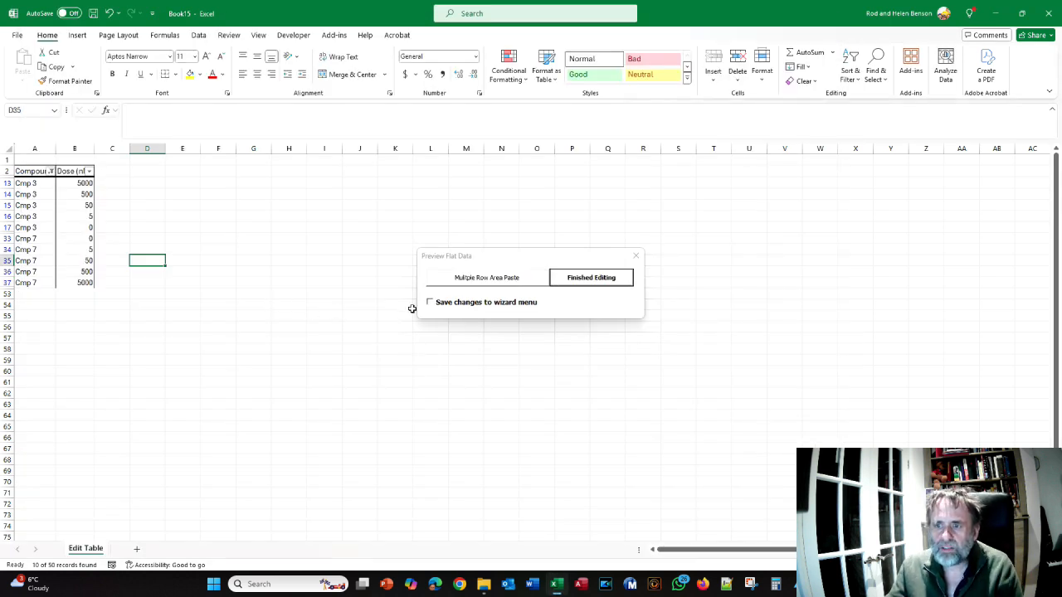
{"action": "left_click", "coordinate": [591, 280]}
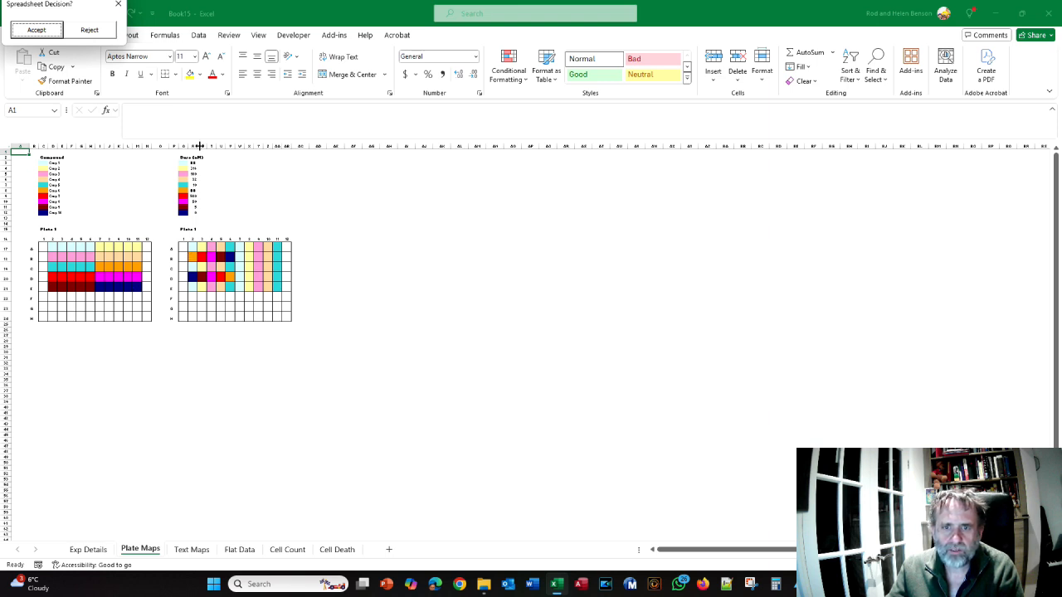
Widen the Dose legend's value column on the Plate Maps sheet and check the customised doses in the Flat Data sheet
{"action": "left_click_drag", "start_coordinate": [199, 146], "coordinate": [204, 146]}
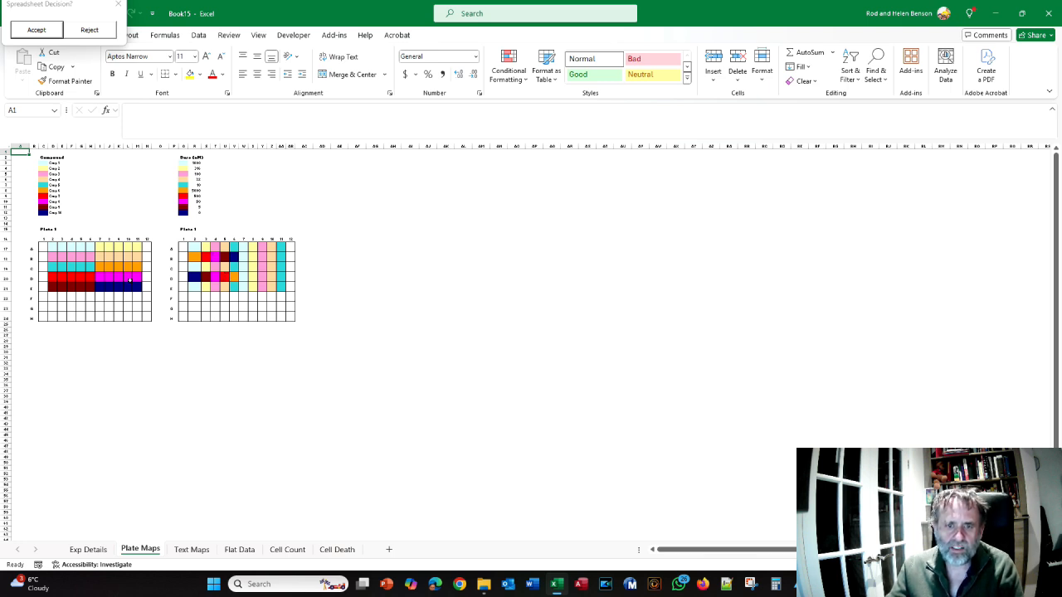
{"action": "left_click", "coordinate": [238, 549]}
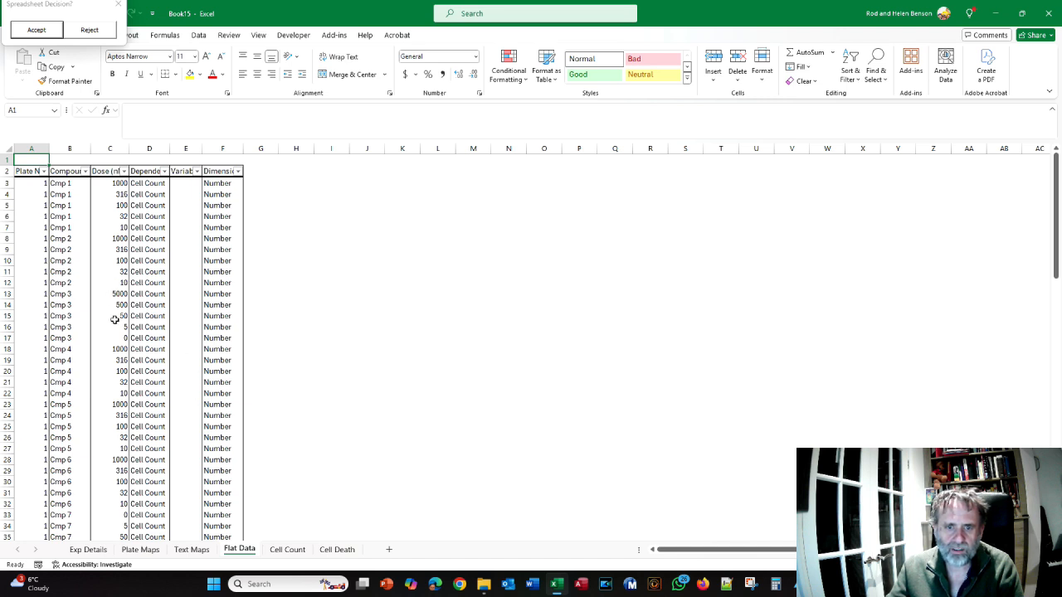
{"action": "left_click", "coordinate": [142, 550]}
{"action": "key", "text": "alt+Tab"}
{"action": "key", "text": "alt+Tab"}
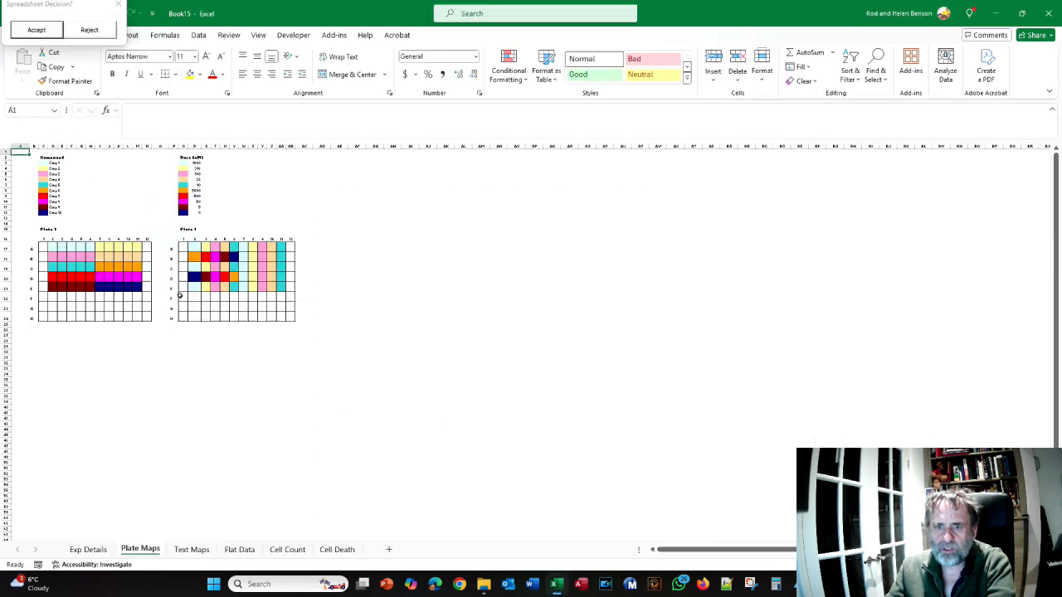
Reject the preview workbook and go back to the wizard's Column Names/Values page to review the Compound and Dose columns
{"action": "left_click", "coordinate": [89, 31]}
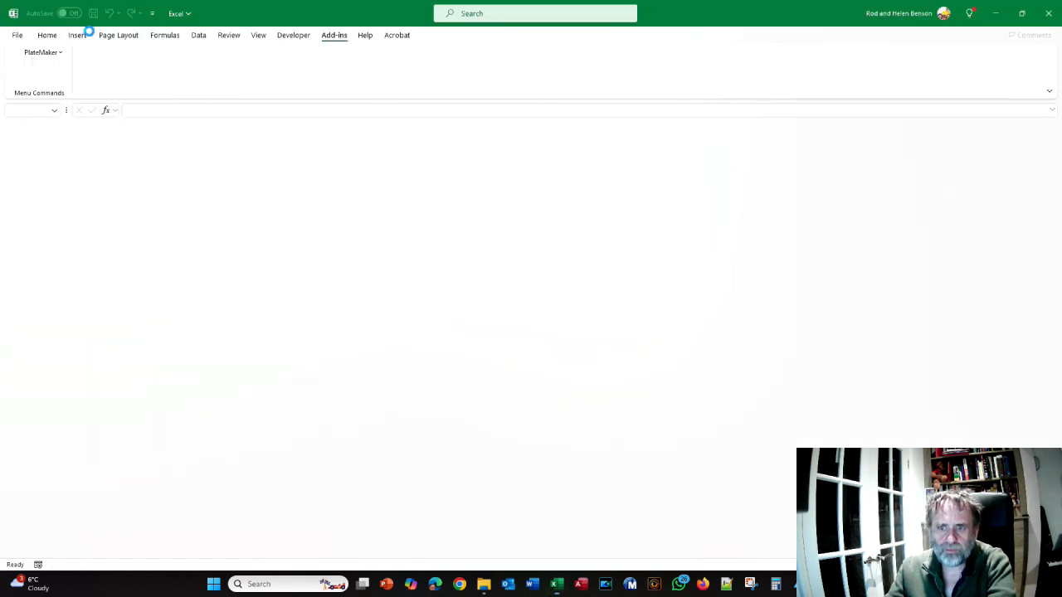
{"action": "left_click", "coordinate": [557, 408]}
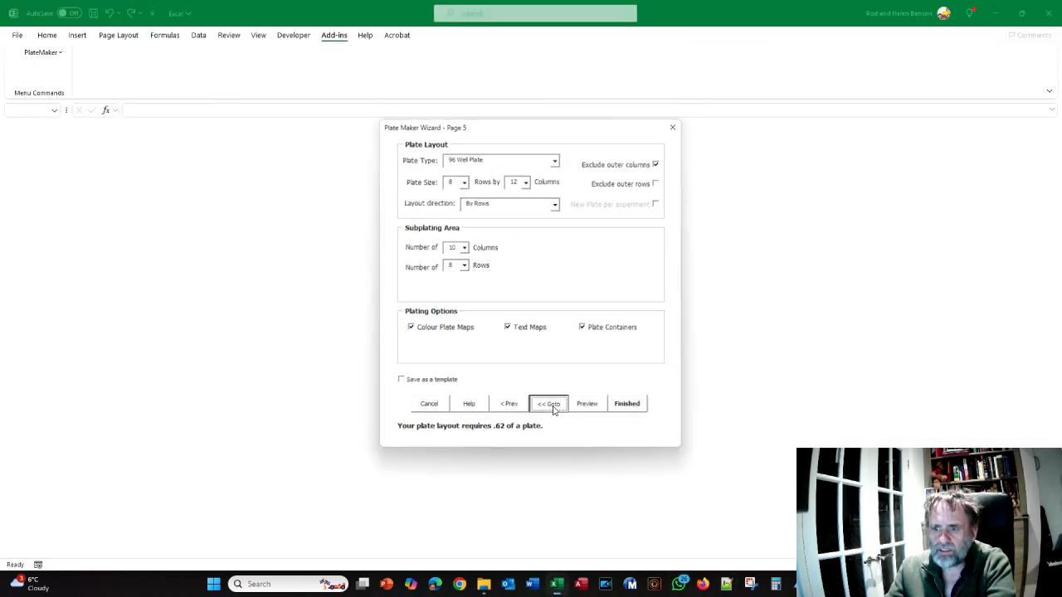
{"action": "left_click", "coordinate": [517, 271]}
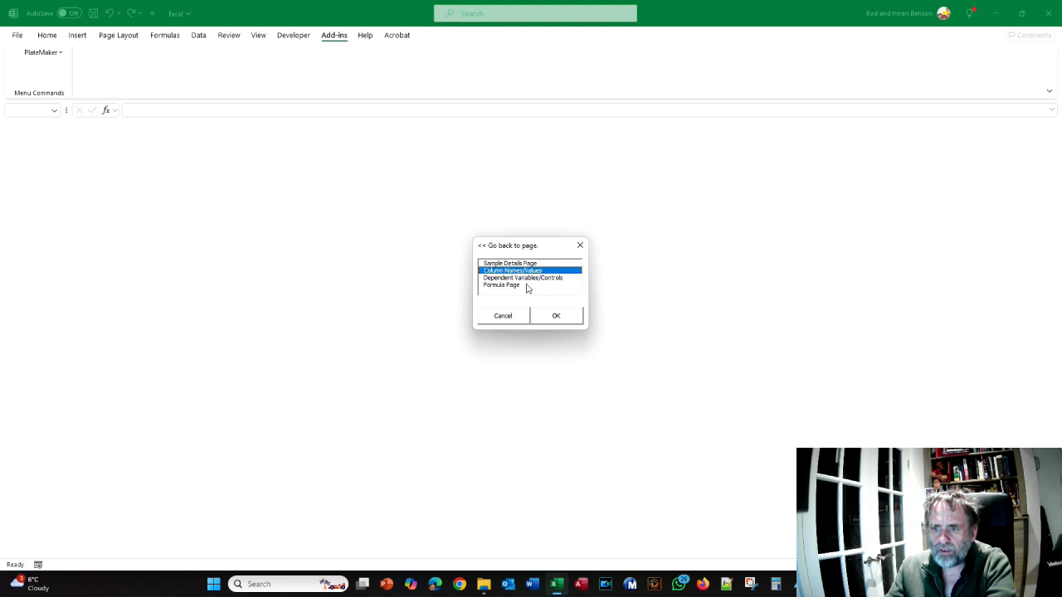
{"action": "left_click", "coordinate": [570, 321]}
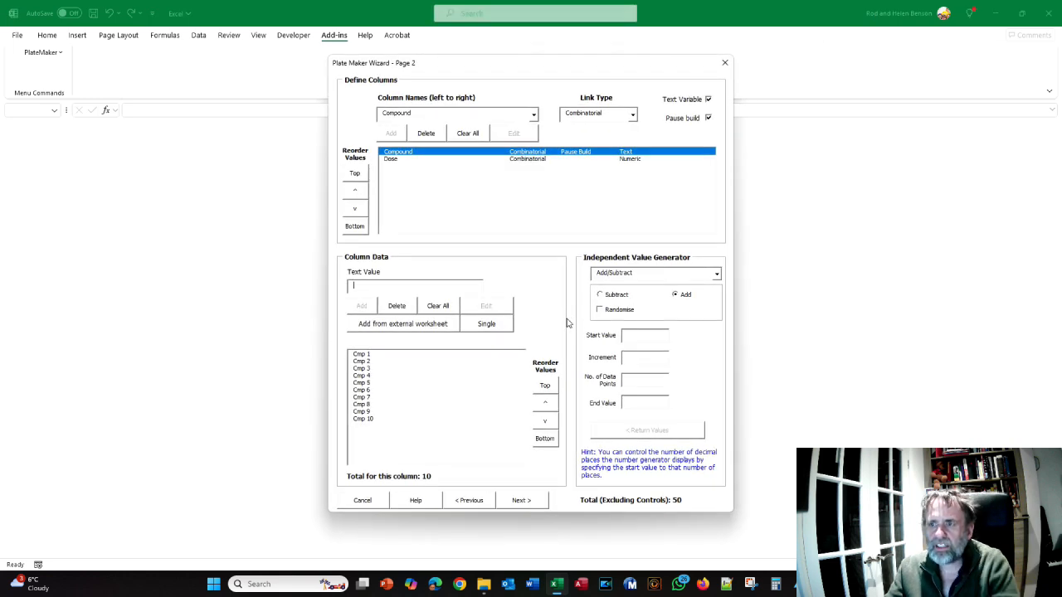
{"action": "left_click", "coordinate": [521, 160]}
{"action": "left_click", "coordinate": [523, 153]}
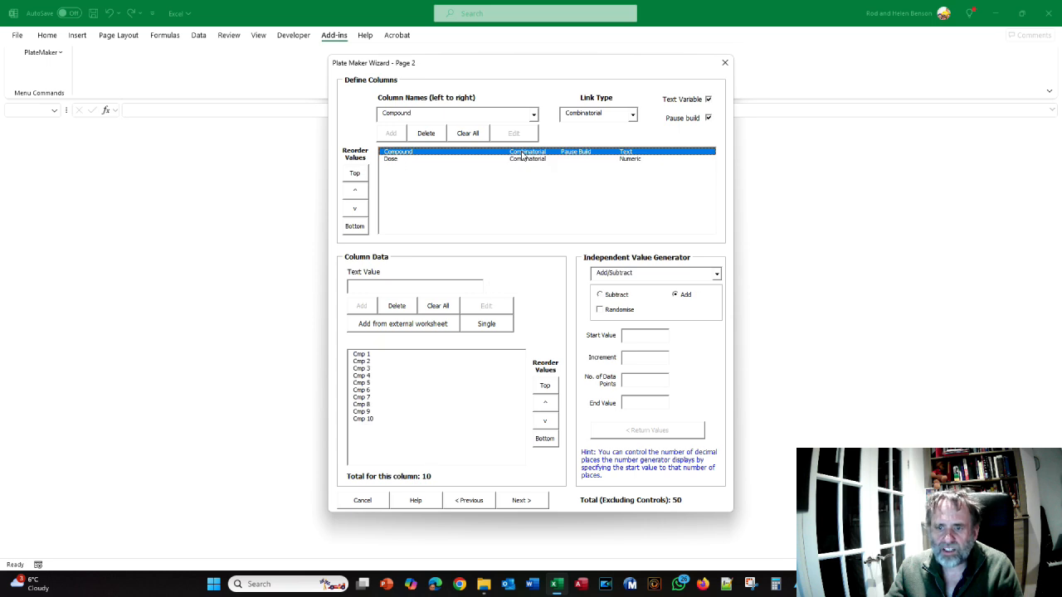
Advance to the plate layout page, rerun the preview build and look through the paused Edit Table's rows
{"action": "left_click", "coordinate": [537, 501]}
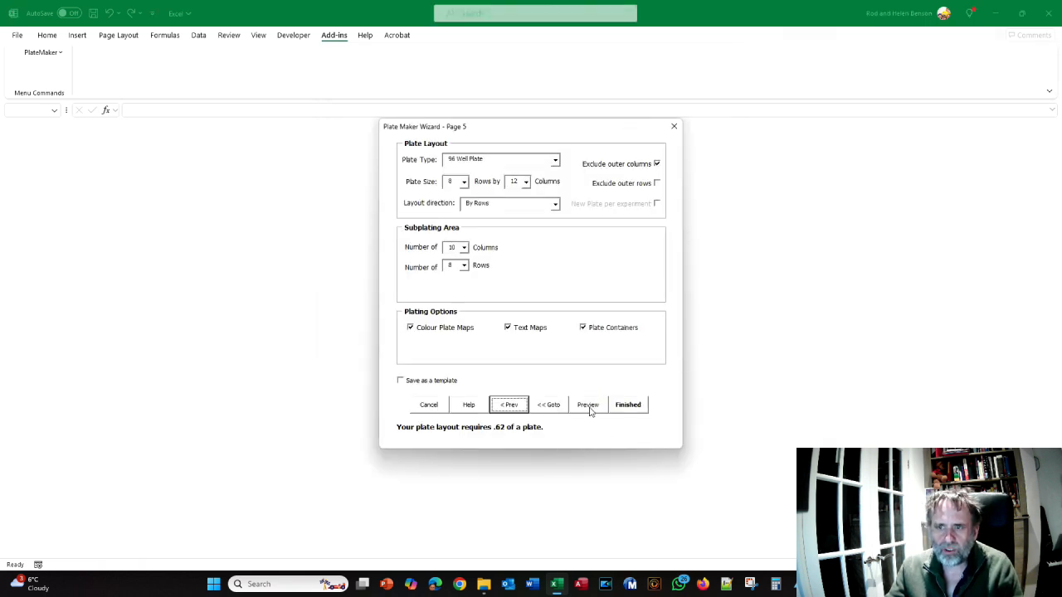
{"action": "left_click", "coordinate": [588, 406]}
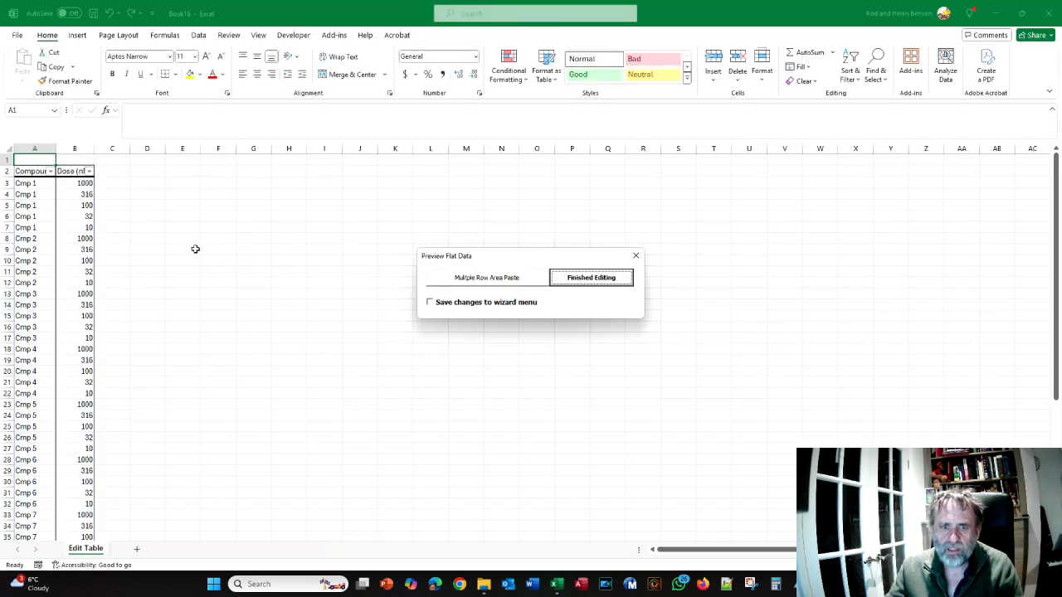
{"action": "scroll", "coordinate": [195, 249], "scroll_direction": "down", "scroll_amount": 4}
{"action": "scroll", "coordinate": [195, 249], "scroll_direction": "down", "scroll_amount": 1}
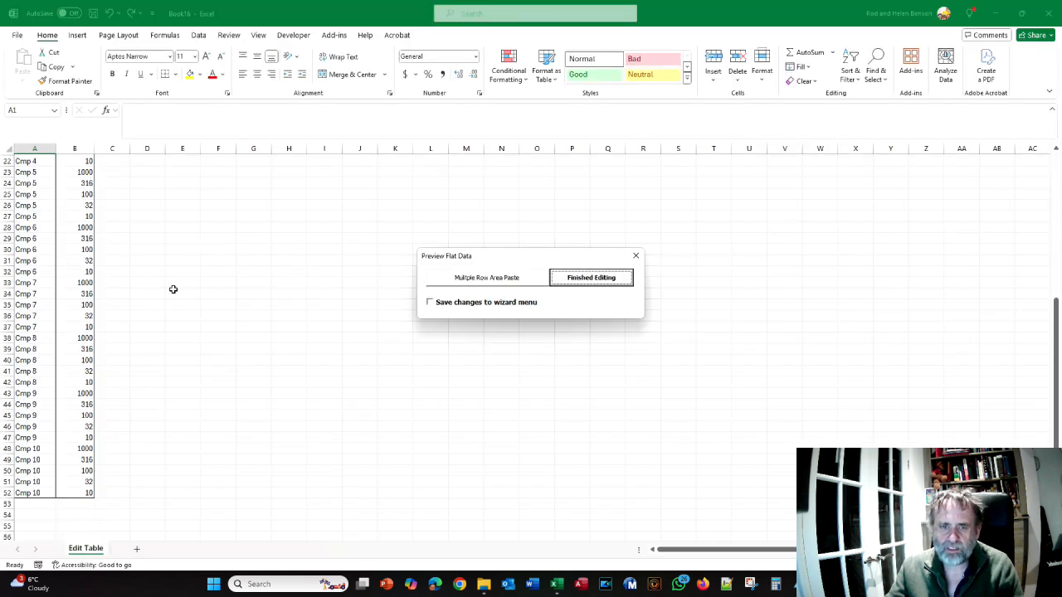
{"action": "scroll", "coordinate": [173, 289], "scroll_direction": "up", "scroll_amount": 5}
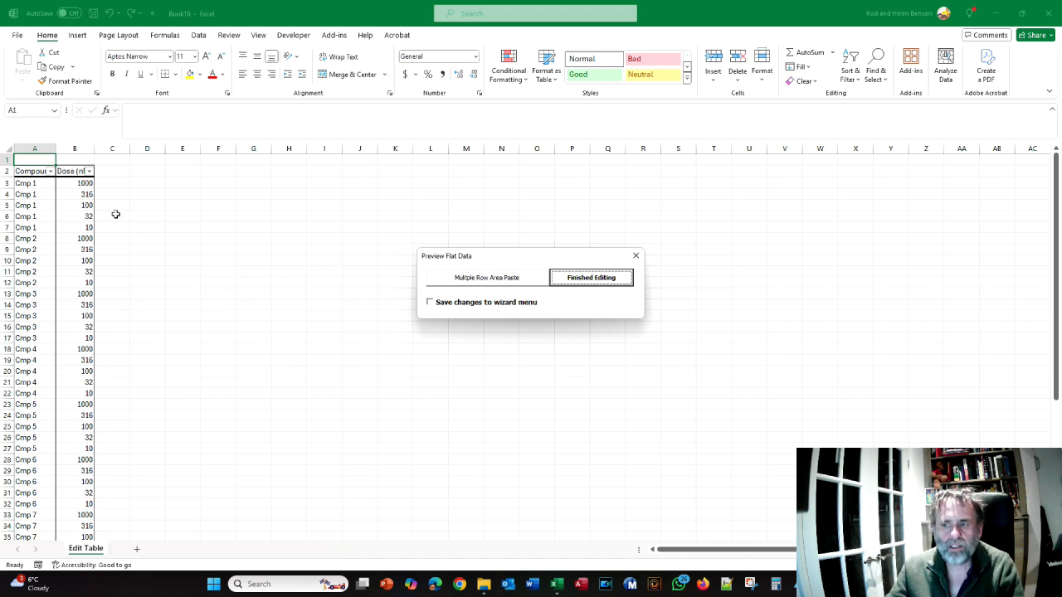
Filter the new Edit Table's Compound column to Cmp 3 and Cmp 7 only
{"action": "left_click", "coordinate": [50, 172]}
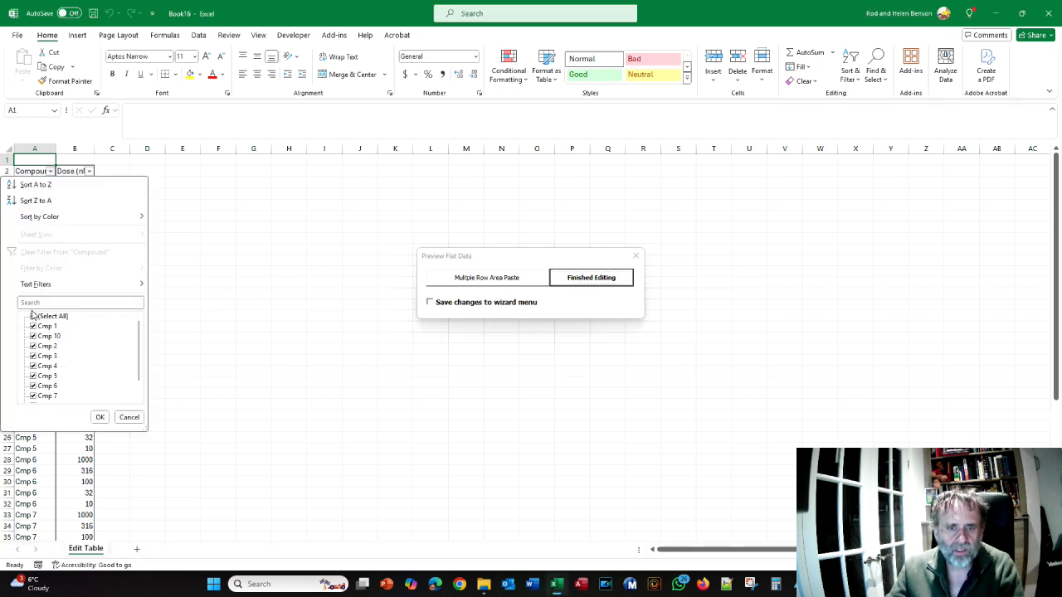
{"action": "left_click", "coordinate": [33, 316]}
{"action": "left_click", "coordinate": [33, 356]}
{"action": "left_click", "coordinate": [34, 395]}
{"action": "left_click", "coordinate": [100, 417]}
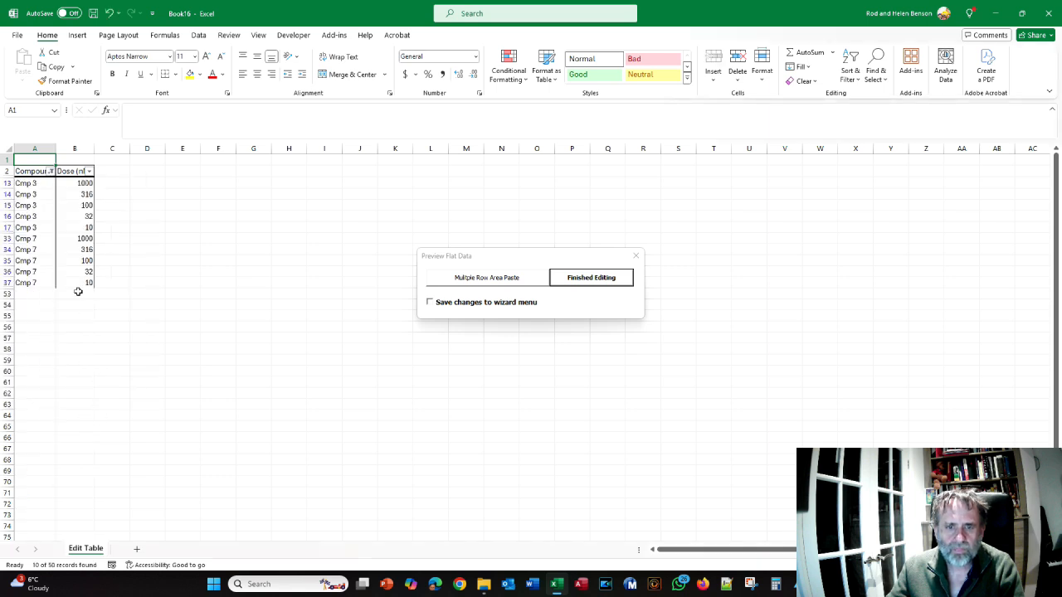
Set the five Cmp 3 doses in the Edit Table to 5000, 500, 50, 5 and 0, in that order
{"action": "left_click", "coordinate": [92, 182]}
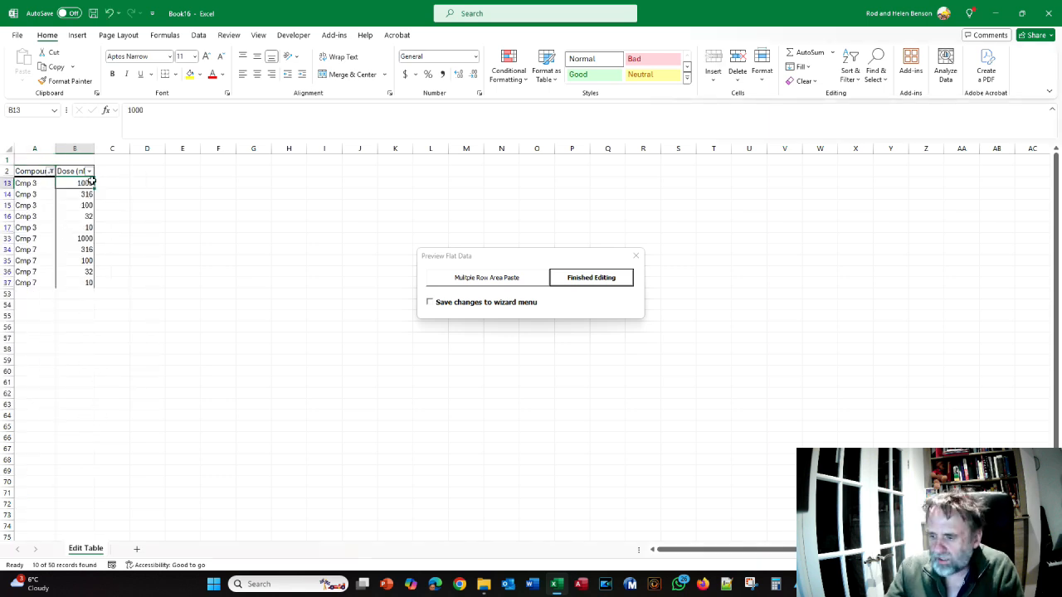
{"action": "type", "text": "5000"}
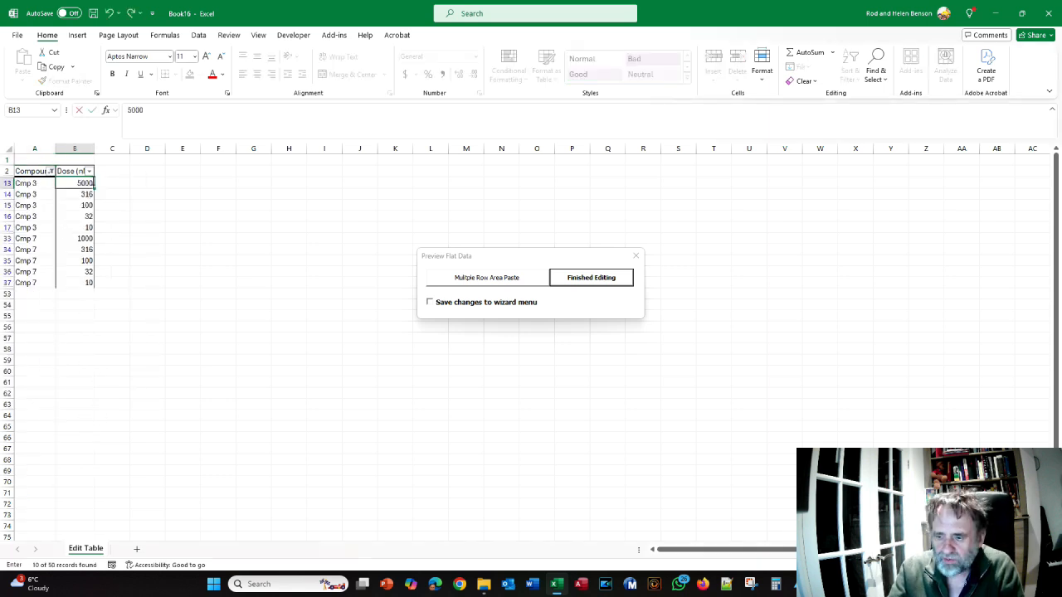
{"action": "key", "text": "Return"}
{"action": "type", "text": "500"}
{"action": "key", "text": "Return"}
{"action": "type", "text": "50"}
{"action": "key", "text": "Return"}
{"action": "type", "text": "5"}
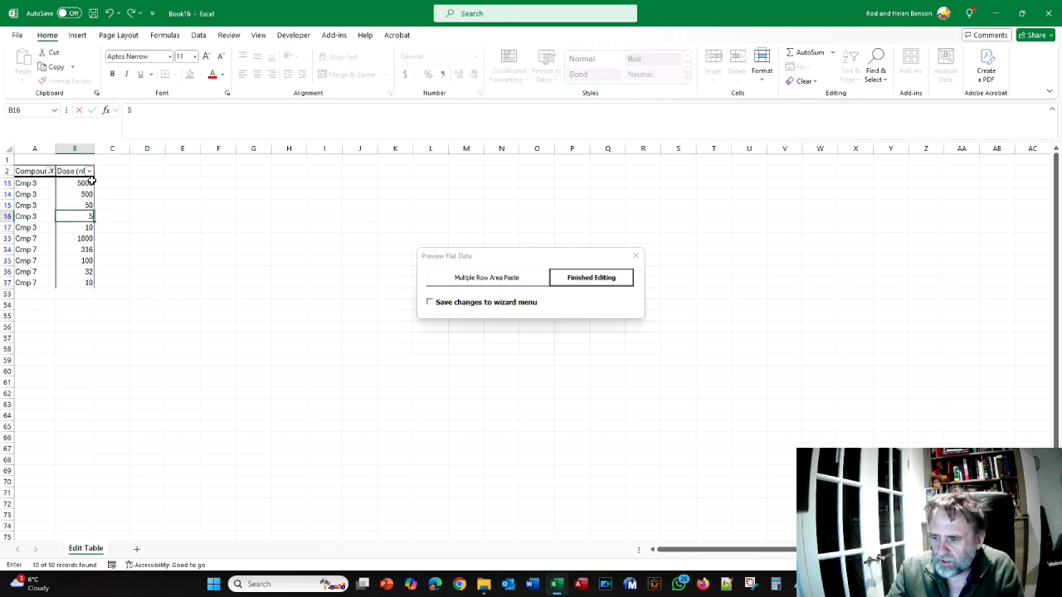
{"action": "key", "text": "Return"}
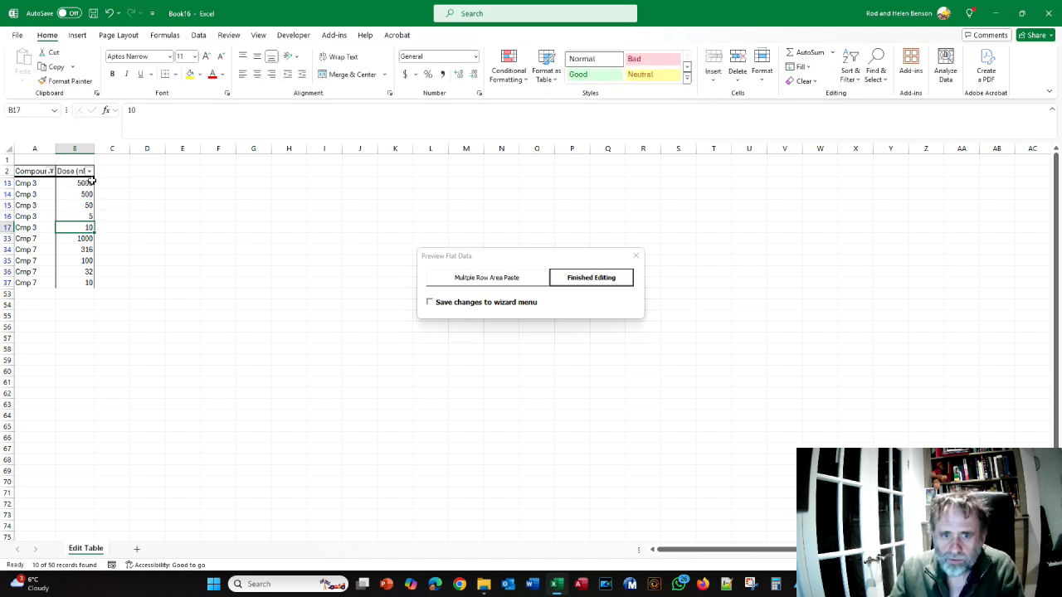
{"action": "type", "text": "0"}
{"action": "key", "text": "Return"}
Set the five Cmp 7 doses in the Edit Table to 0, 5, 50, 500 and 5000, in that order
{"action": "type", "text": "0"}
{"action": "key", "text": "Return"}
{"action": "type", "text": "5"}
{"action": "key", "text": "Return"}
{"action": "type", "text": "50"}
{"action": "key", "text": "Return"}
{"action": "type", "text": "500"}
{"action": "key", "text": "Return"}
{"action": "type", "text": "5000"}
{"action": "left_click", "coordinate": [289, 381]}
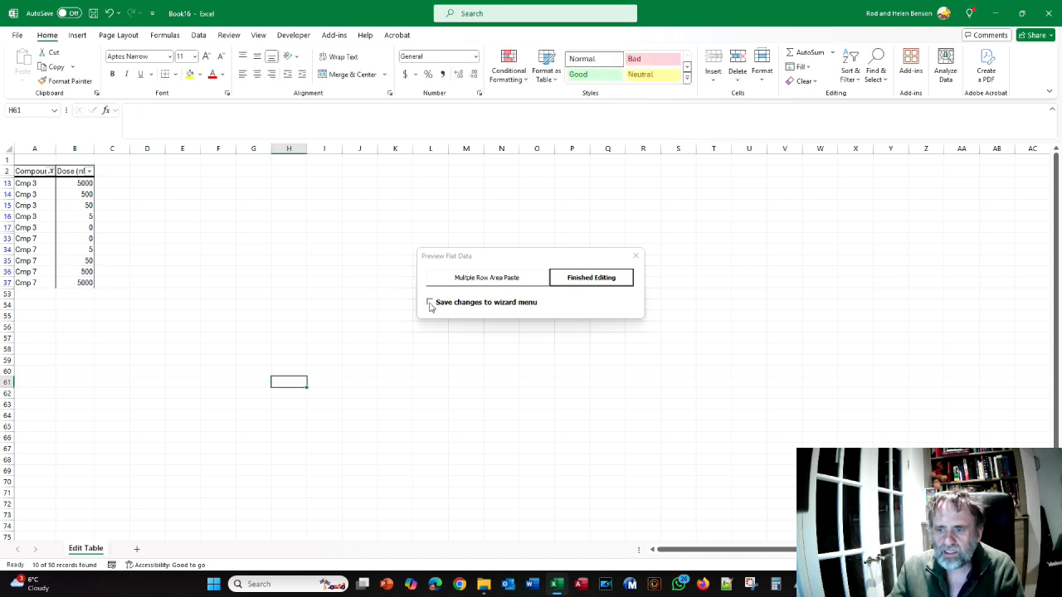
Finish editing with the changes saved to the wizard menu, and review the Compound and Dose column values in the wizard
{"action": "left_click", "coordinate": [430, 304]}
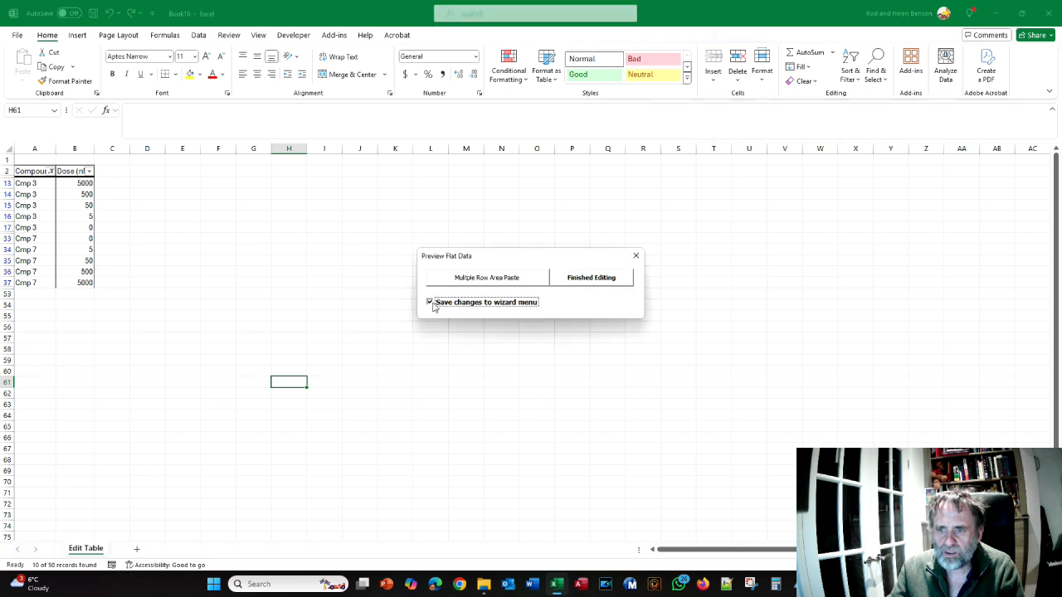
{"action": "left_click", "coordinate": [585, 282]}
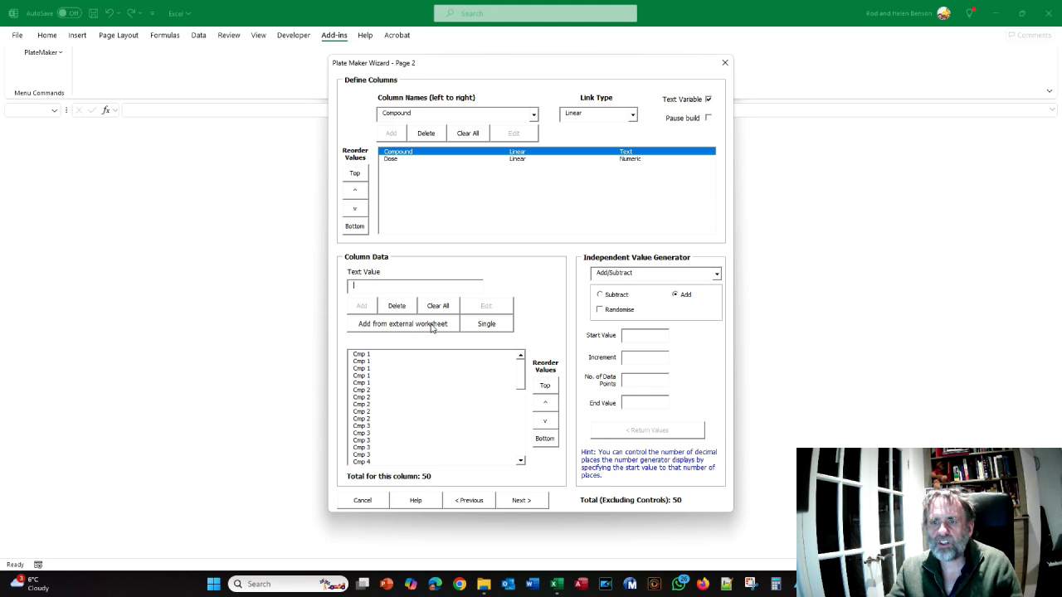
{"action": "left_click", "coordinate": [517, 159]}
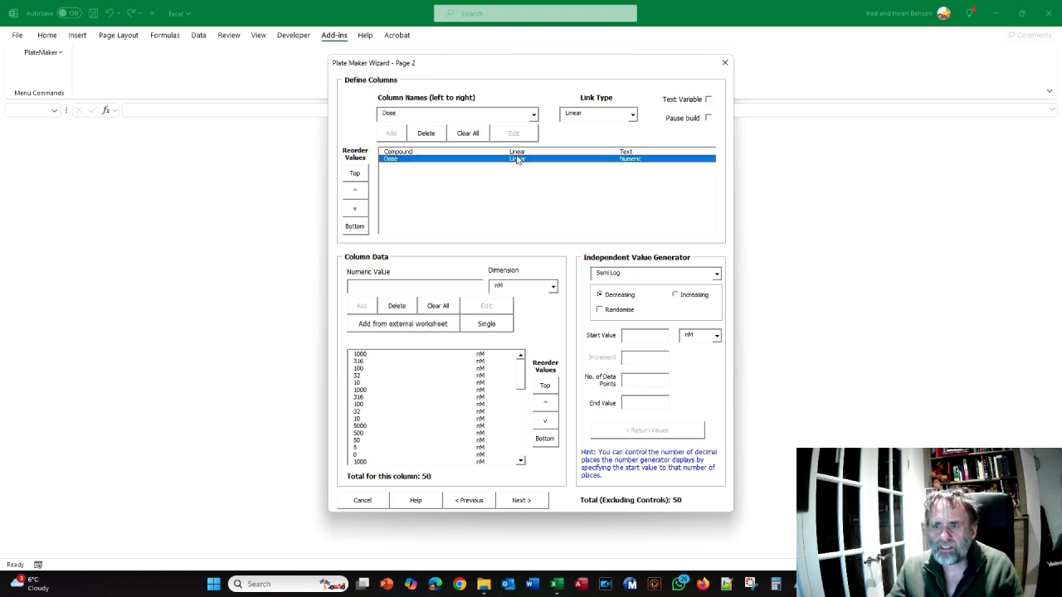
{"action": "left_click", "coordinate": [519, 152]}
{"action": "left_click_drag", "start_coordinate": [524, 380], "coordinate": [516, 411]}
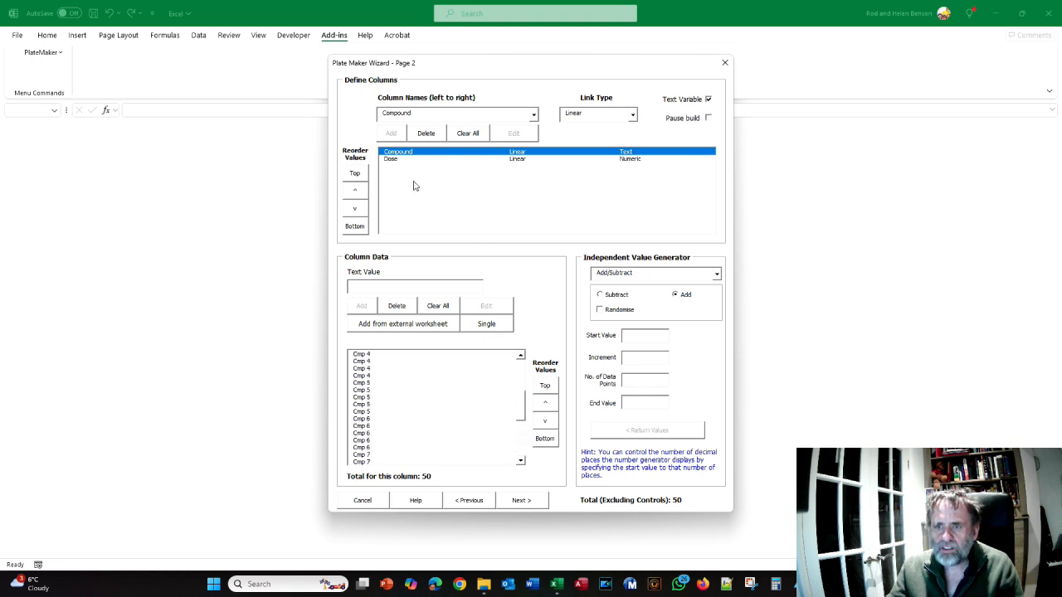
{"action": "left_click", "coordinate": [392, 159]}
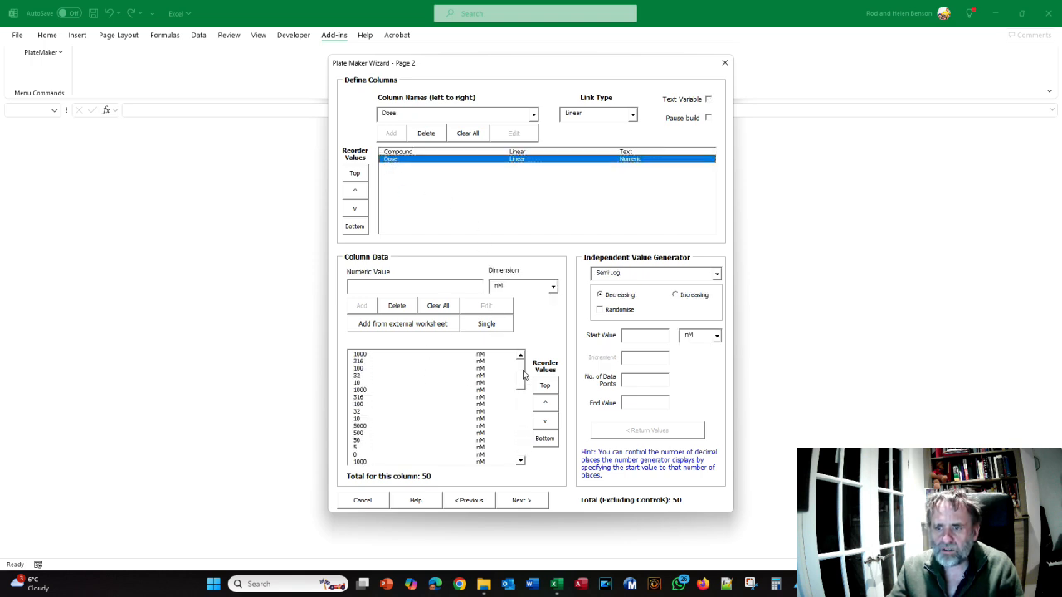
{"action": "left_click_drag", "start_coordinate": [520, 373], "coordinate": [523, 388]}
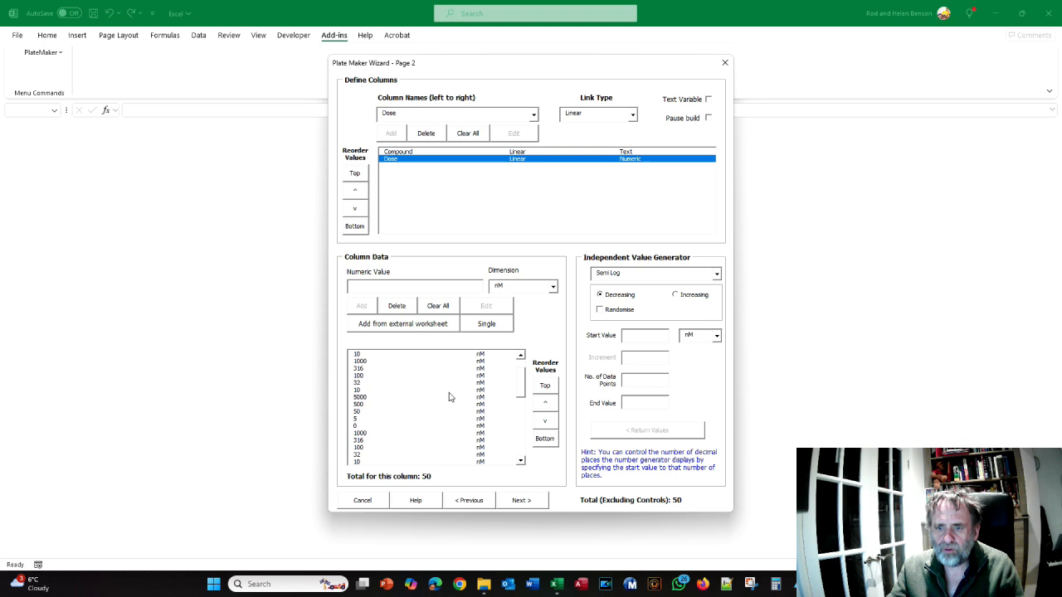
{"action": "left_click", "coordinate": [406, 152]}
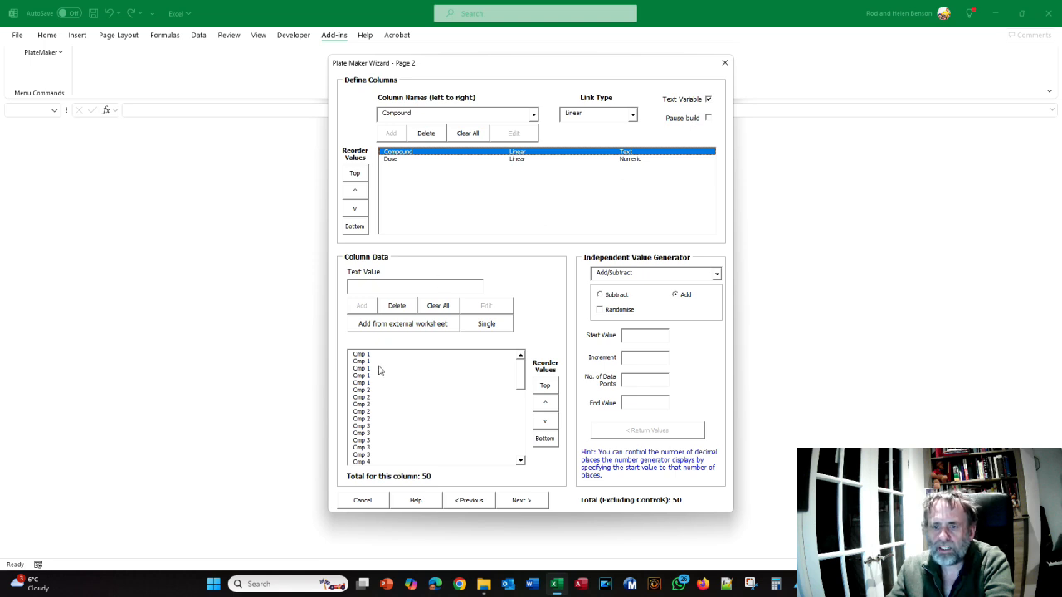
{"action": "left_click", "coordinate": [523, 376]}
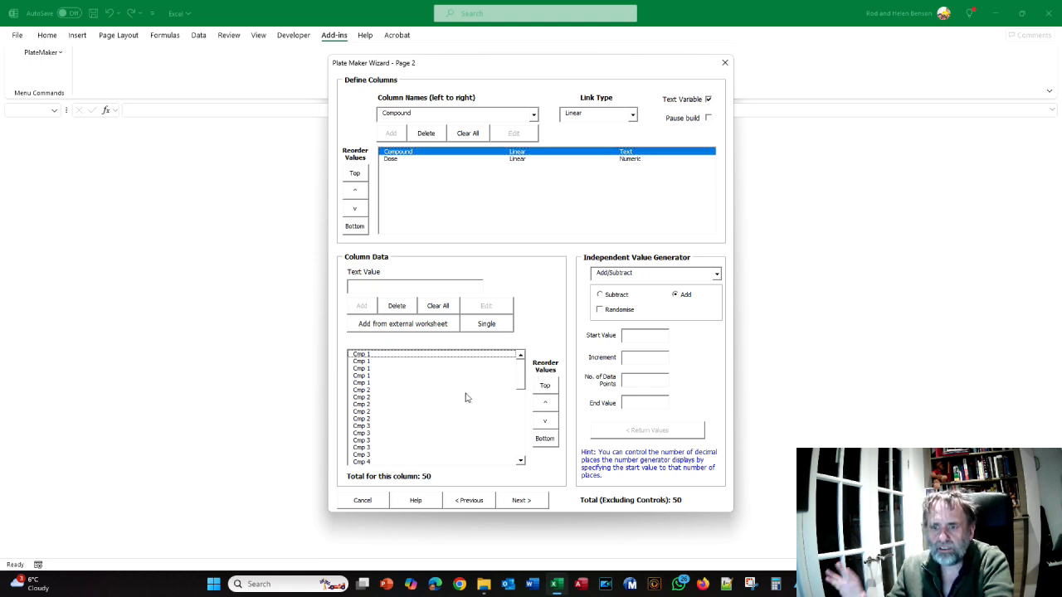
Advance through the wizard to the plate layout page and preview the workbook
{"action": "left_click", "coordinate": [521, 500]}
{"action": "left_click", "coordinate": [481, 479]}
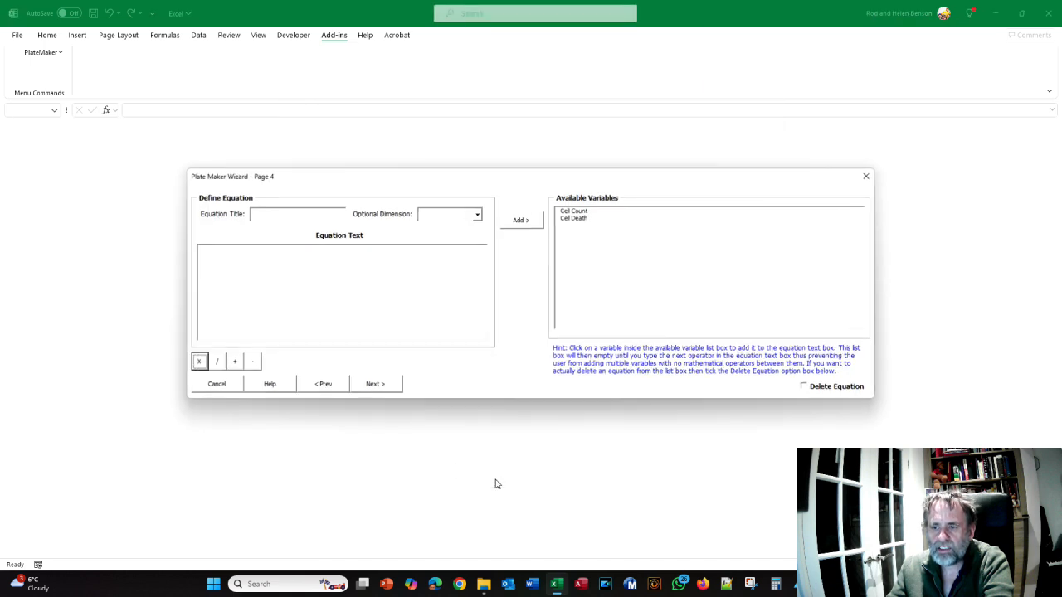
{"action": "left_click", "coordinate": [398, 388]}
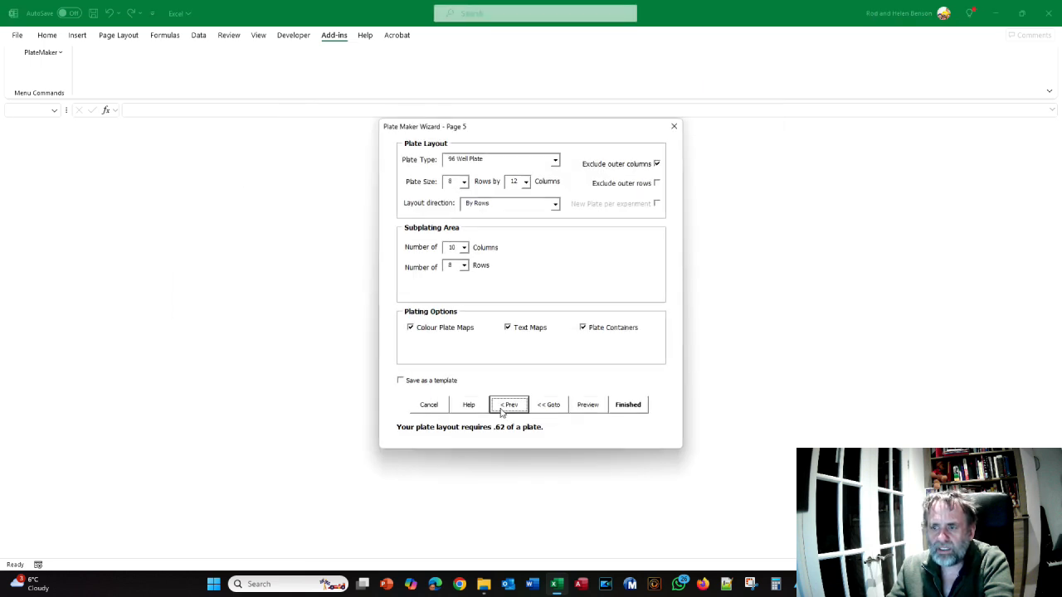
{"action": "left_click", "coordinate": [589, 406]}
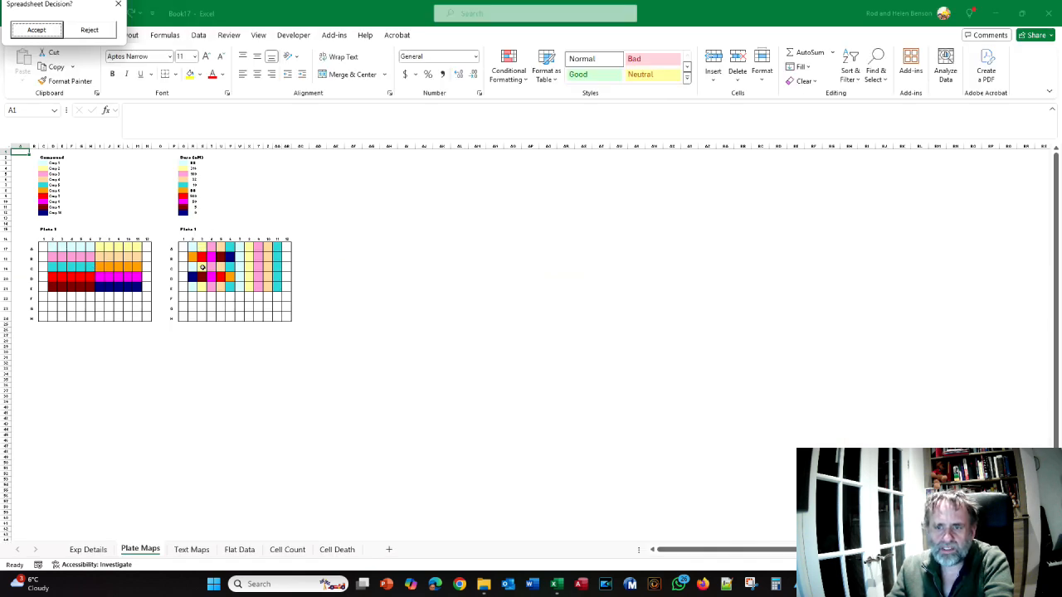
Switch to the Data analysis Crib Sheet PDF to read about adding independent variables, and return to Excel
{"action": "key", "text": "alt+Tab"}
{"action": "scroll", "coordinate": [323, 257], "scroll_direction": "down", "scroll_amount": 2}
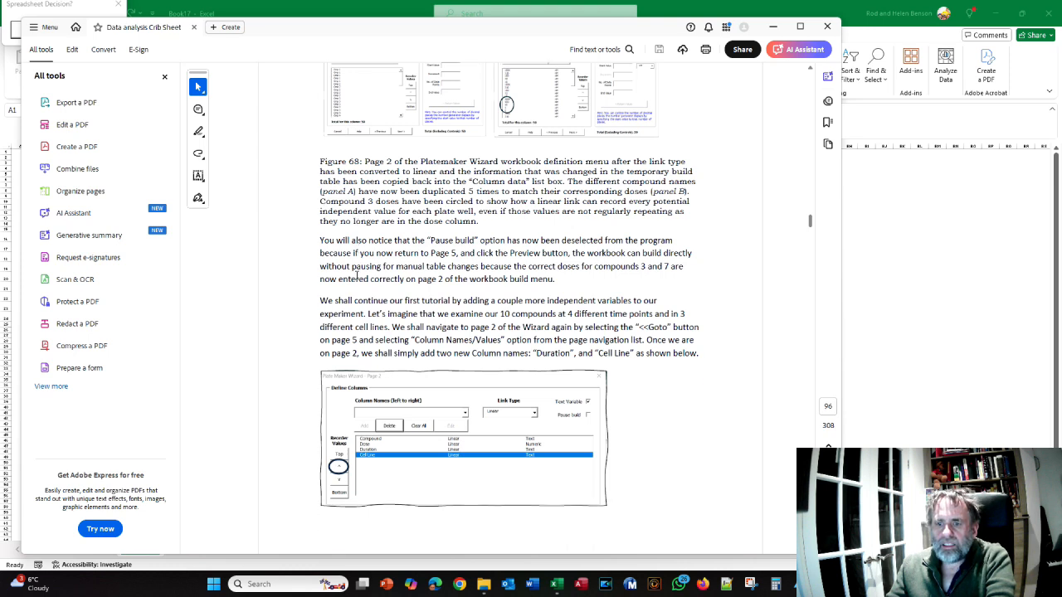
{"action": "key", "text": "alt+Tab"}
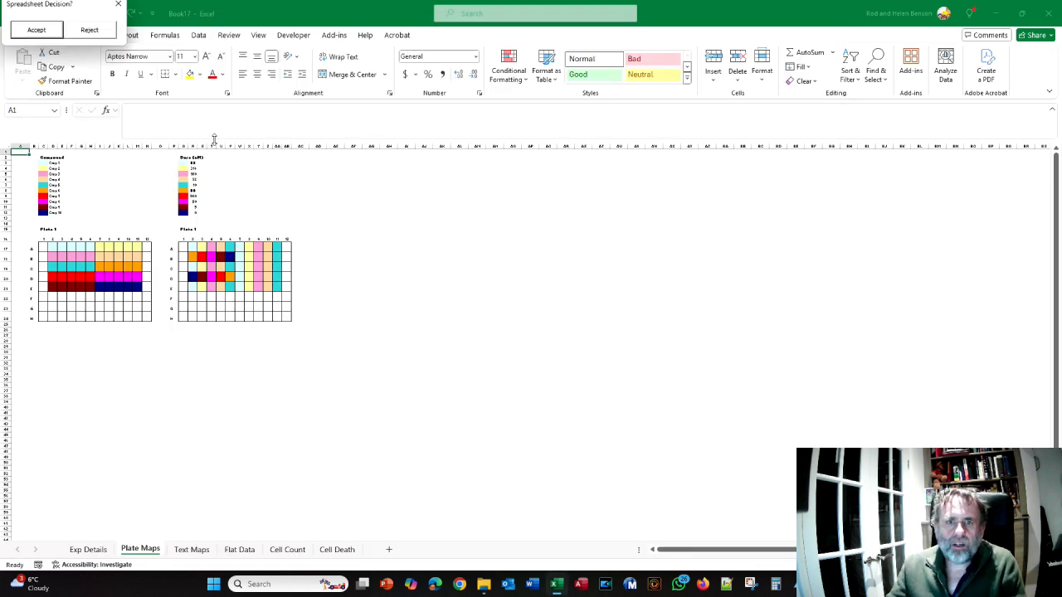
Reject the preview workbook and go back to the wizard's Column Names/Values page
{"action": "left_click", "coordinate": [91, 31]}
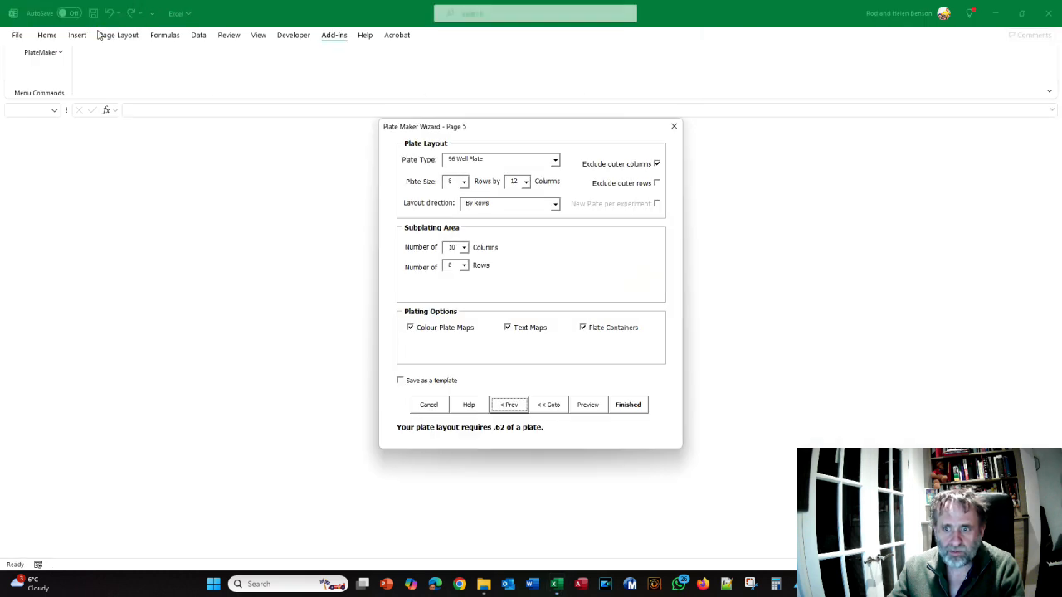
{"action": "left_click", "coordinate": [546, 407]}
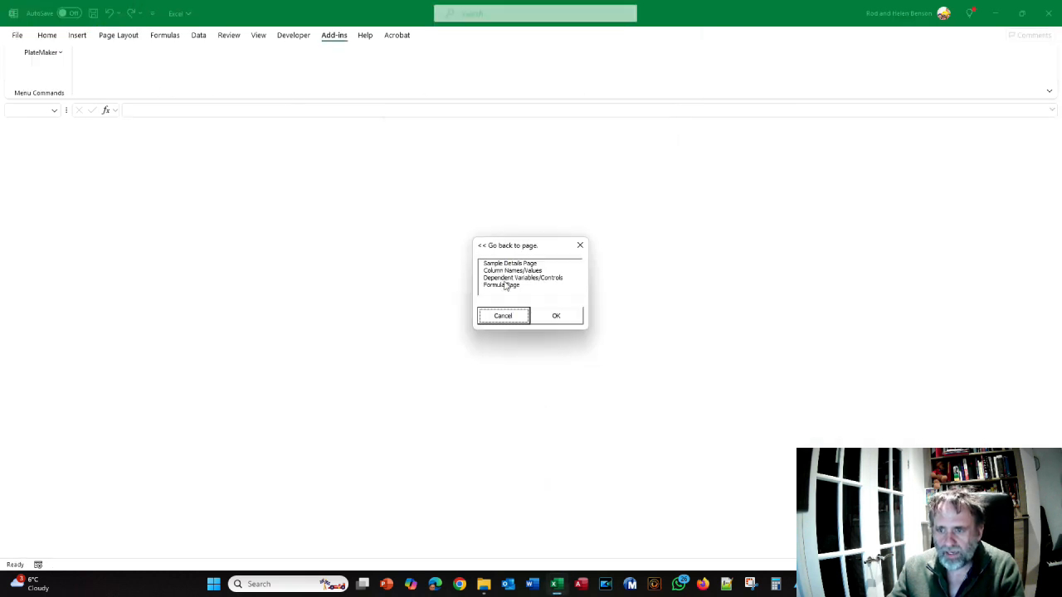
{"action": "left_click", "coordinate": [508, 271]}
{"action": "left_click", "coordinate": [556, 322]}
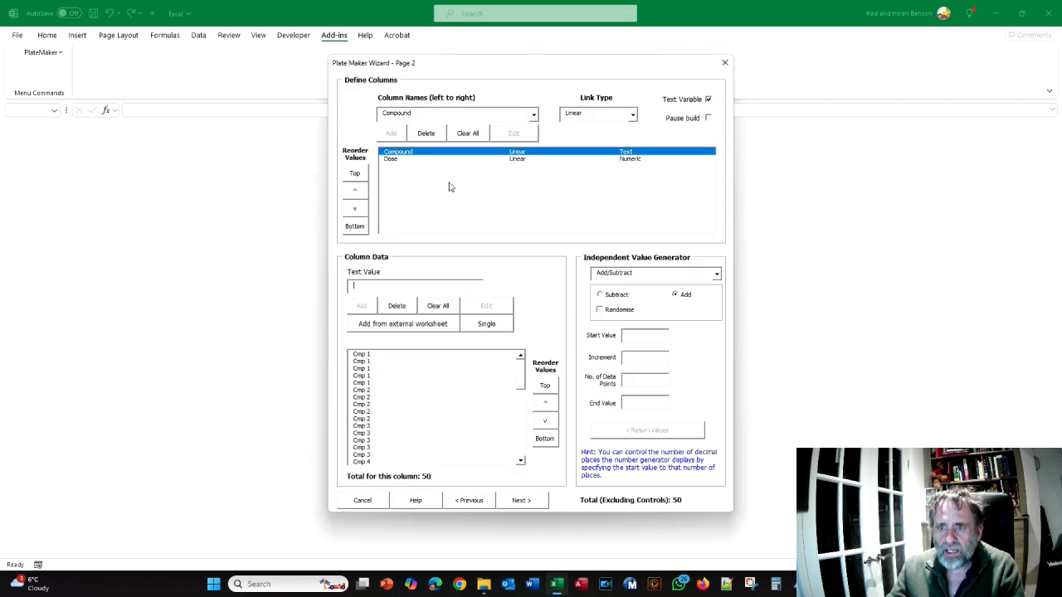
Add two new columns named Duration and Cell Line to the wizard's column definitions
{"action": "left_click_drag", "start_coordinate": [422, 112], "coordinate": [364, 108]}
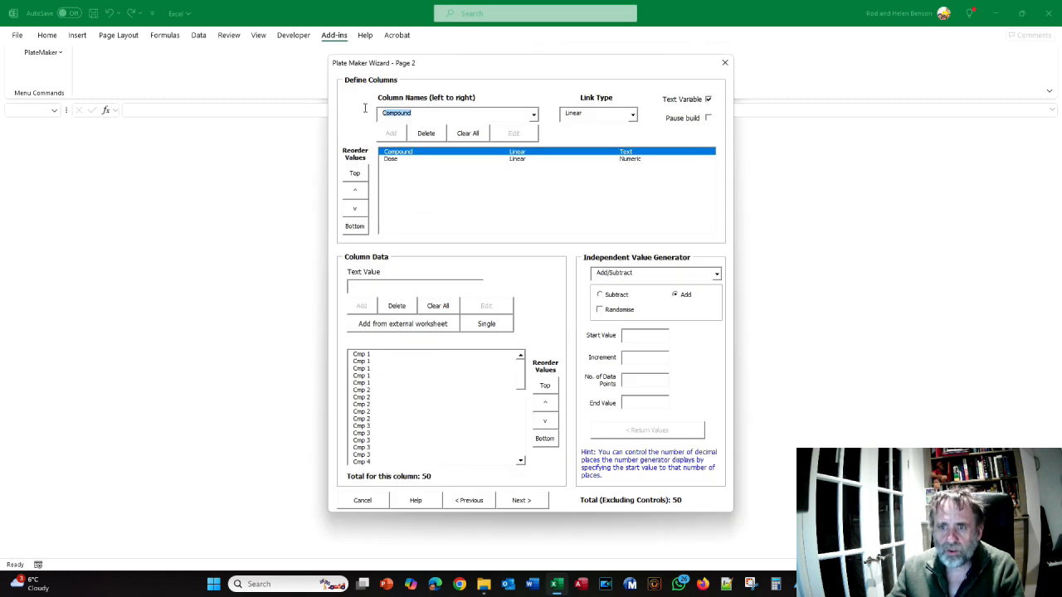
{"action": "type", "text": "Dur"}
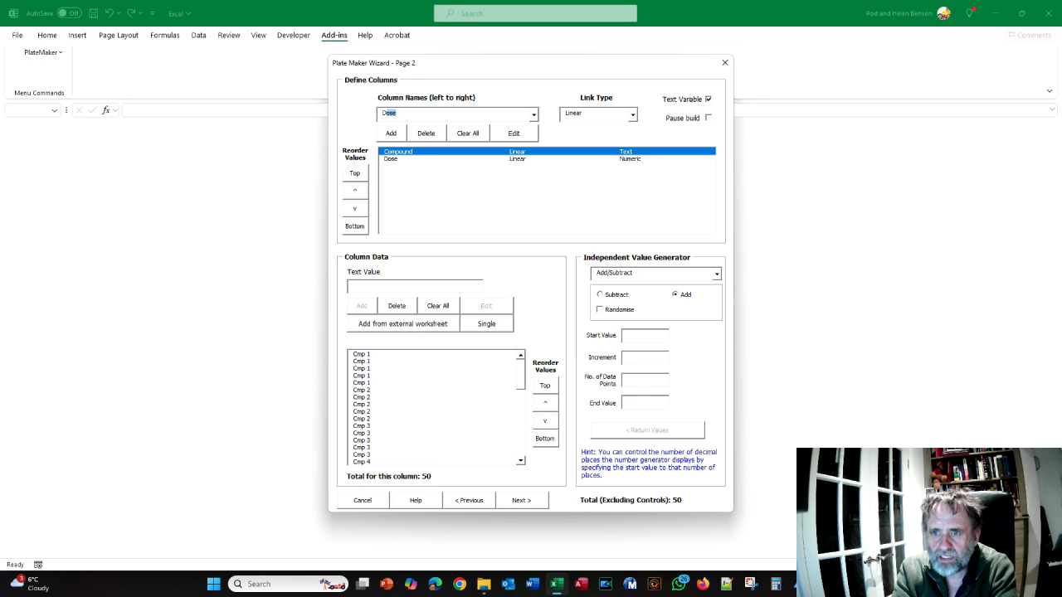
{"action": "type", "text": "ation"}
{"action": "key", "text": "Return"}
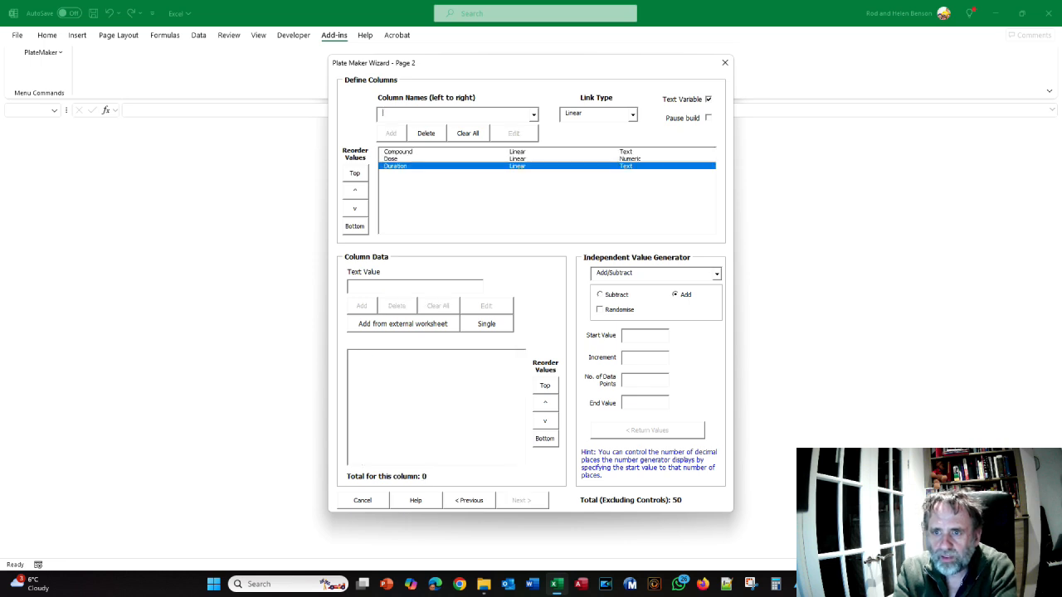
{"action": "type", "text": "Cell Line"}
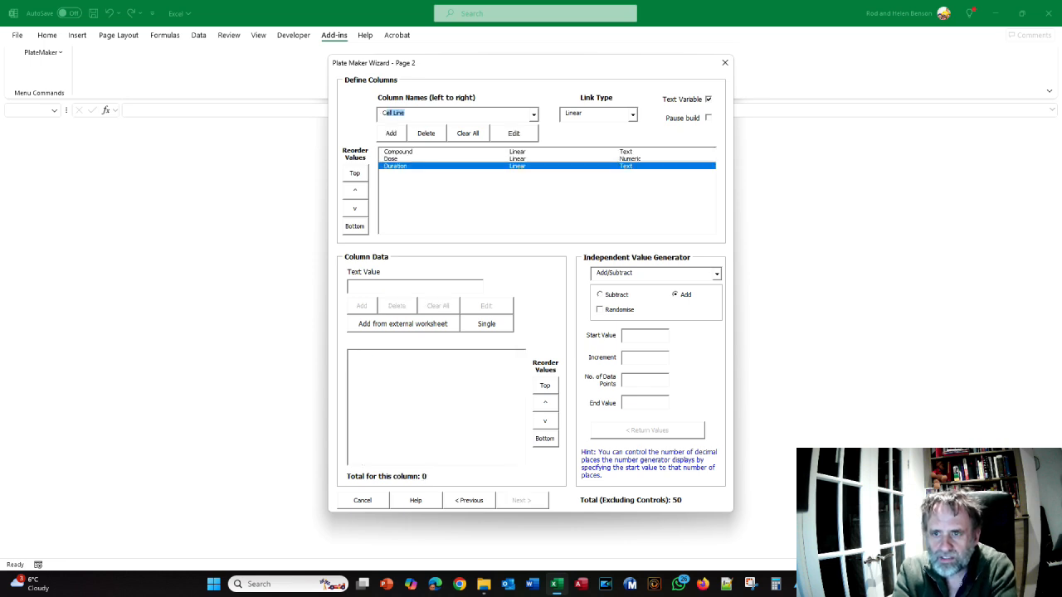
{"action": "key", "text": "Return"}
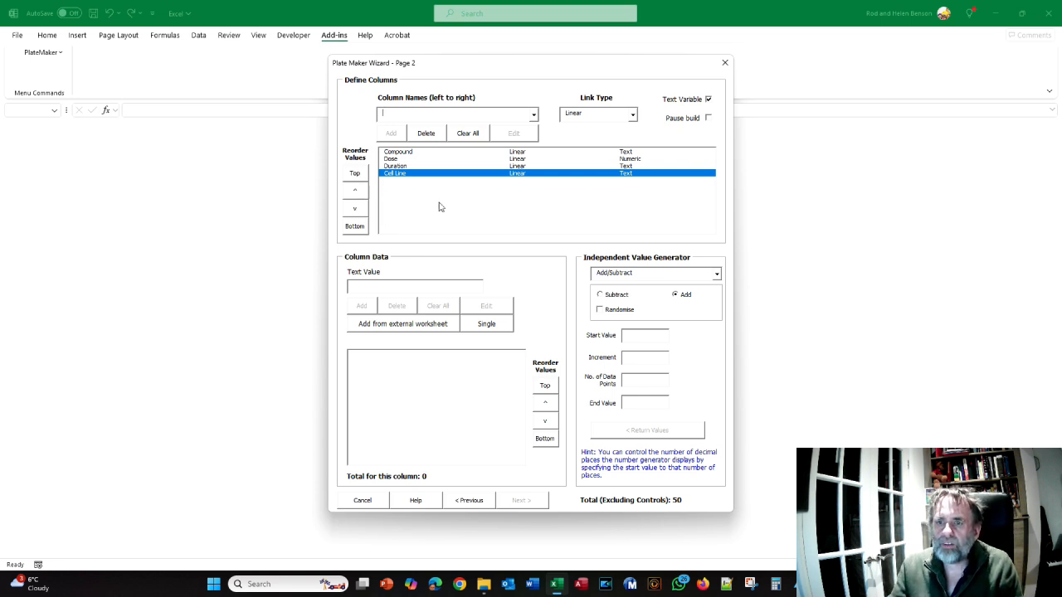
Set the link type of both the Duration and Cell Line columns to Combinatorial
{"action": "left_click", "coordinate": [407, 167]}
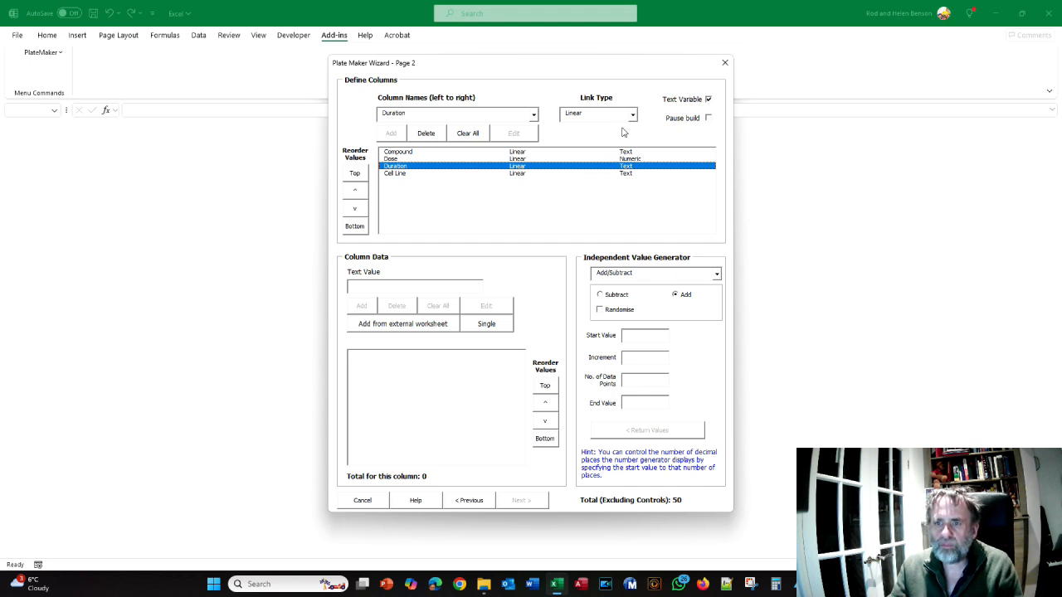
{"action": "left_click", "coordinate": [632, 115]}
{"action": "left_click", "coordinate": [617, 127]}
{"action": "left_click", "coordinate": [550, 173]}
{"action": "left_click", "coordinate": [632, 116]}
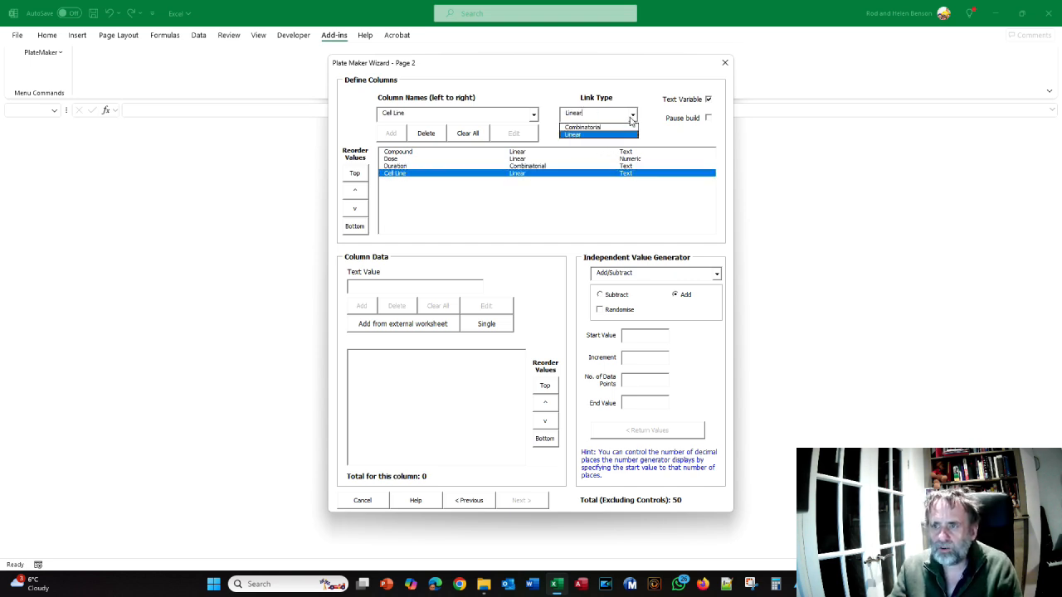
{"action": "left_click", "coordinate": [616, 126]}
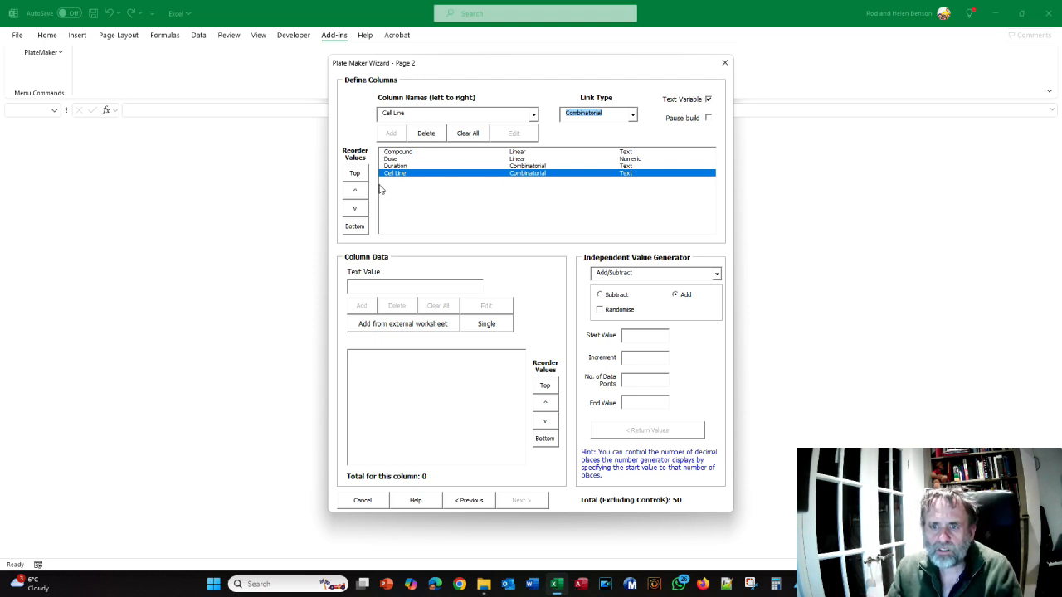
Reorder the columns so that Cell Line comes first and Duration second, above Compound and Dose
{"action": "left_click", "coordinate": [355, 174]}
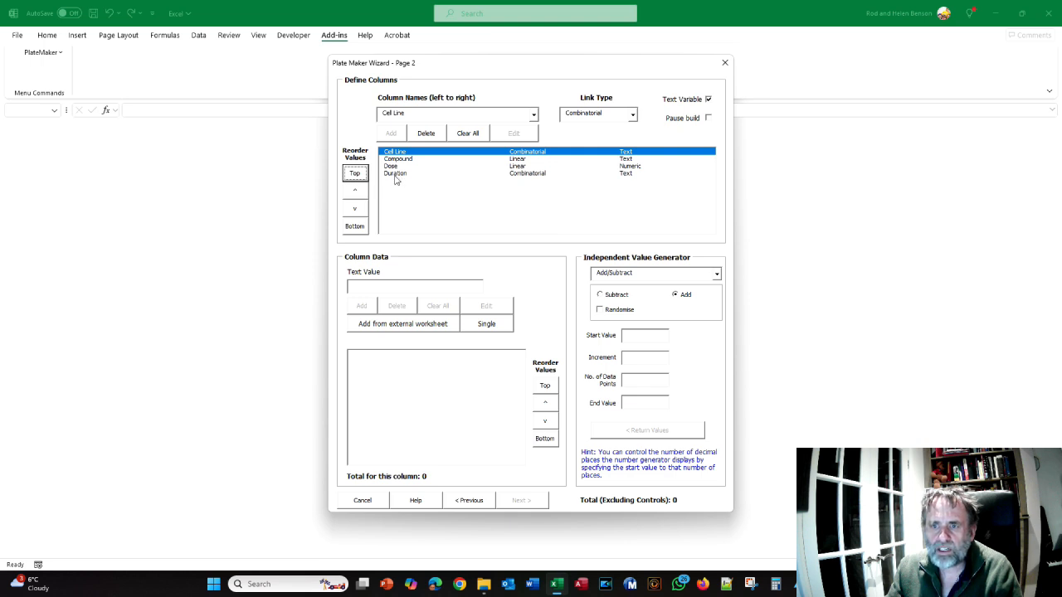
{"action": "left_click", "coordinate": [396, 175]}
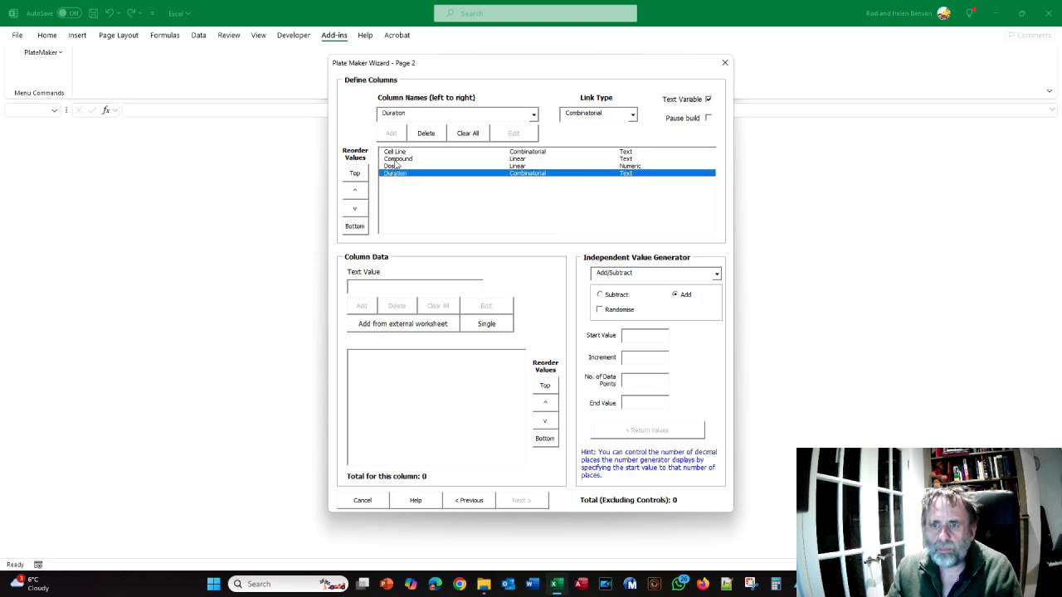
{"action": "left_click", "coordinate": [357, 192]}
{"action": "left_click", "coordinate": [357, 194]}
{"action": "left_click", "coordinate": [357, 194]}
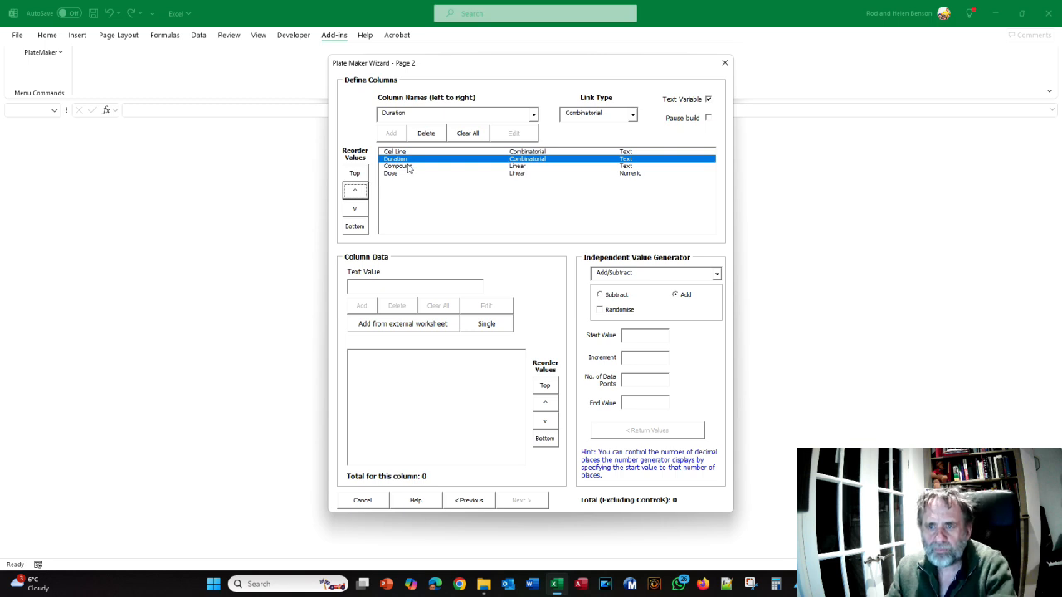
Switch to the crib sheet PDF and read its guidance on ordering, linking and entering data for Duration and Cell Line
{"action": "key", "text": "alt+Tab"}
{"action": "scroll", "coordinate": [470, 243], "scroll_direction": "down", "scroll_amount": 5}
{"action": "scroll", "coordinate": [470, 243], "scroll_direction": "down", "scroll_amount": 5}
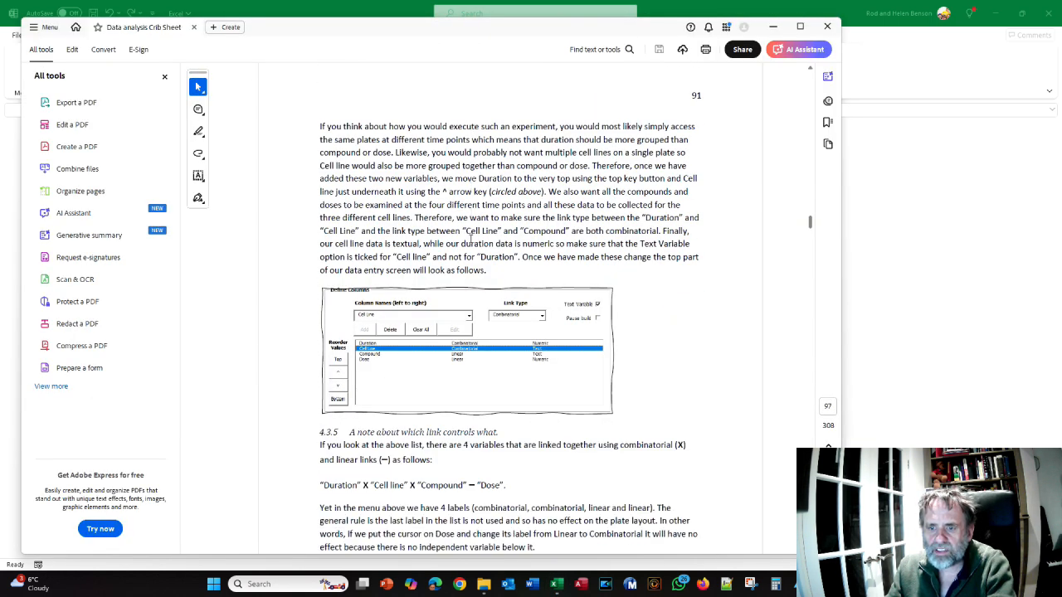
{"action": "scroll", "coordinate": [470, 240], "scroll_direction": "down", "scroll_amount": 6}
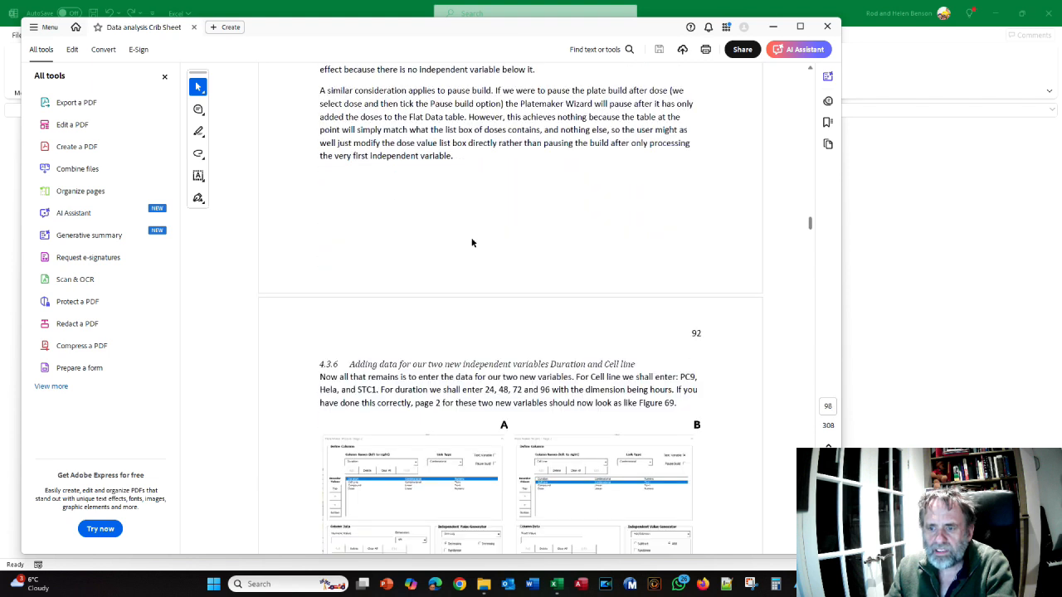
{"action": "scroll", "coordinate": [472, 249], "scroll_direction": "down", "scroll_amount": 1}
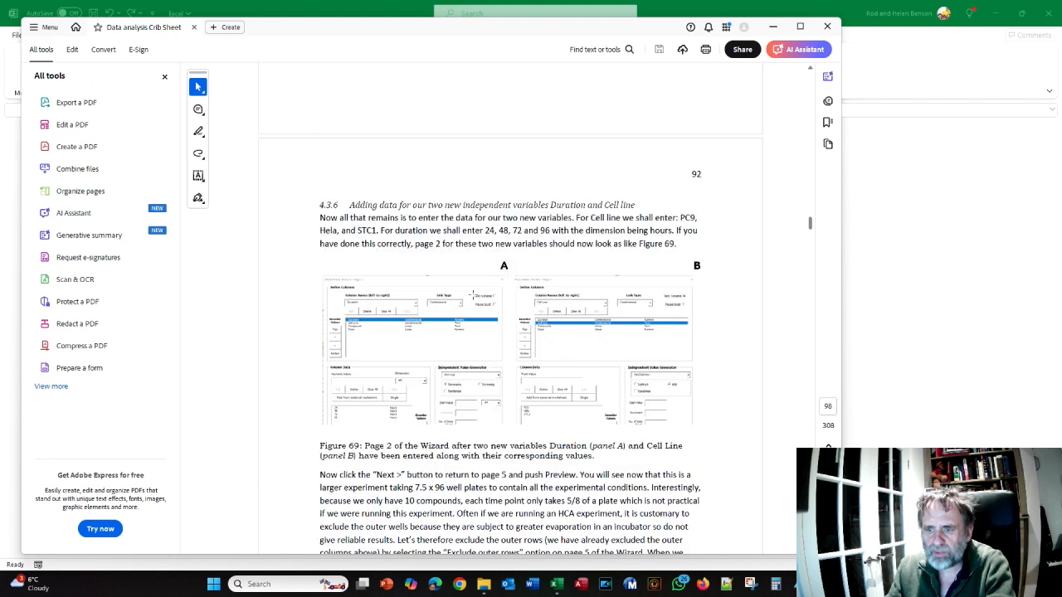
Switch back to the Plate Maker Wizard and enter PC9, Hela and STC1 as the Cell Line column's values
{"action": "key", "text": "alt+Tab"}
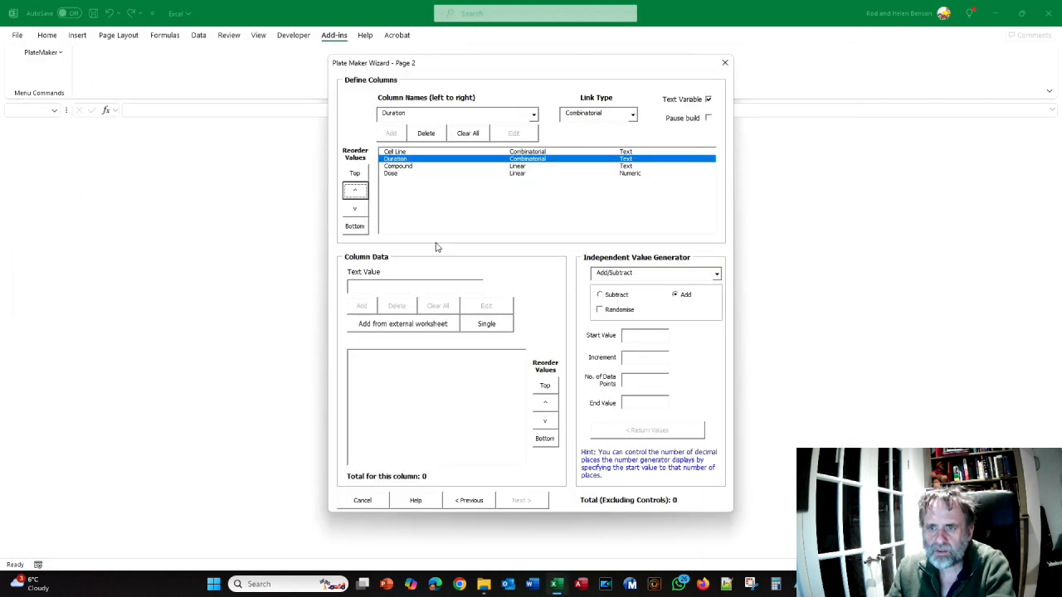
{"action": "left_click", "coordinate": [402, 153]}
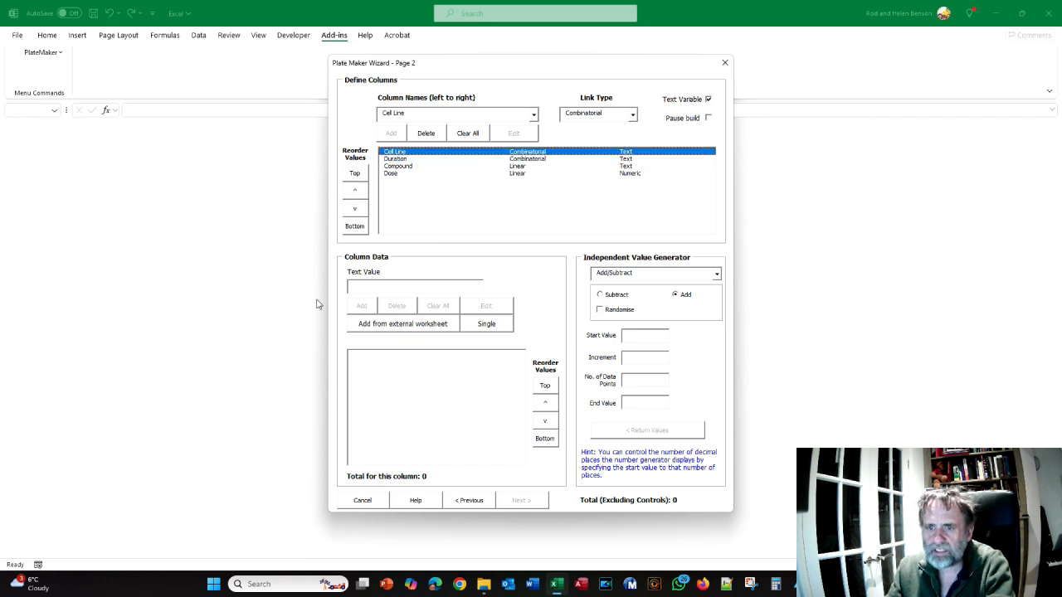
{"action": "type", "text": "PC9"}
{"action": "key", "text": "Return"}
{"action": "key", "text": "alt+Tab"}
{"action": "key", "text": "alt+Tab"}
{"action": "type", "text": "Hela"}
{"action": "key", "text": "Return"}
{"action": "type", "text": "S"}
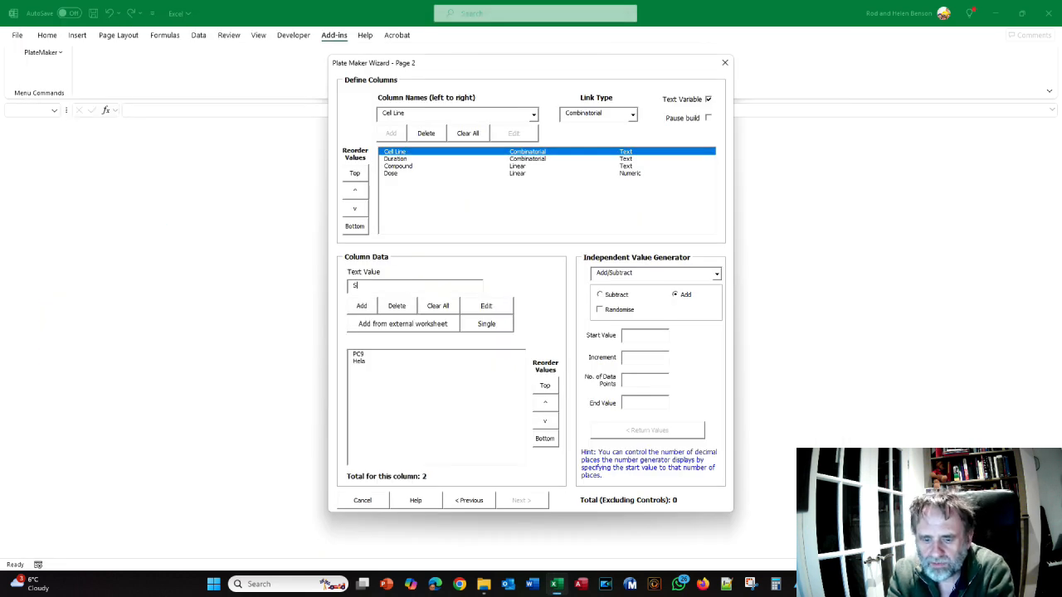
{"action": "type", "text": "TC"}
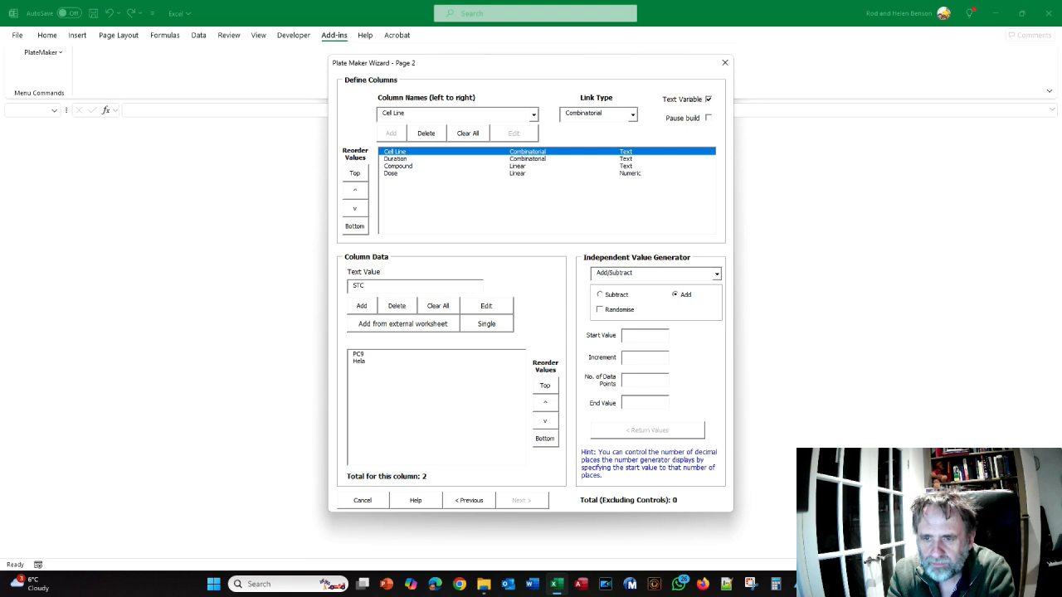
{"action": "type", "text": "1"}
{"action": "key", "text": "Return"}
Make the Duration column a numeric variable and set its dimension to hours
{"action": "key", "text": "alt+Tab"}
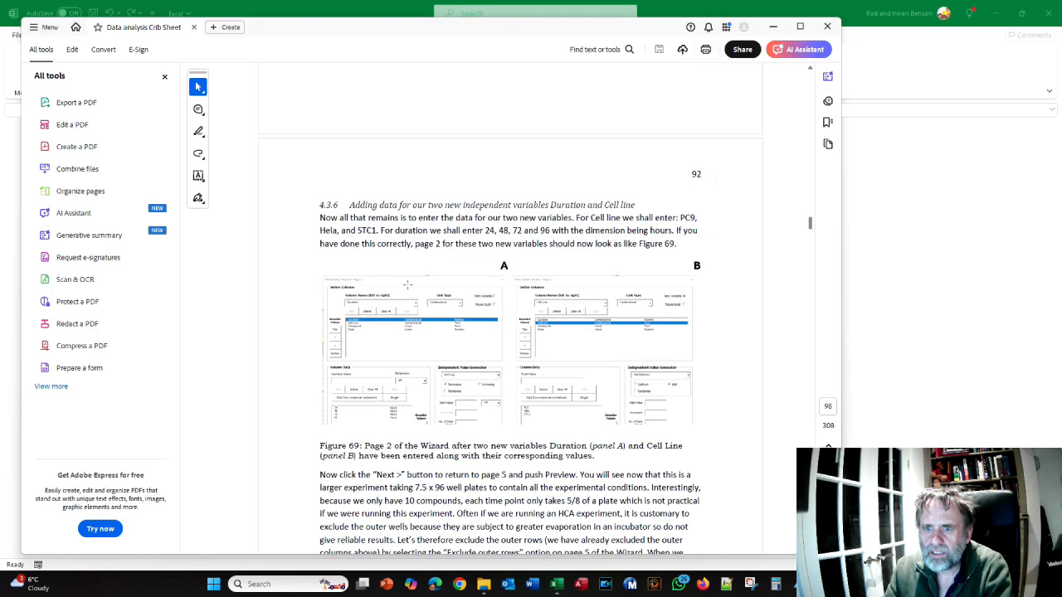
{"action": "key", "text": "alt+Tab"}
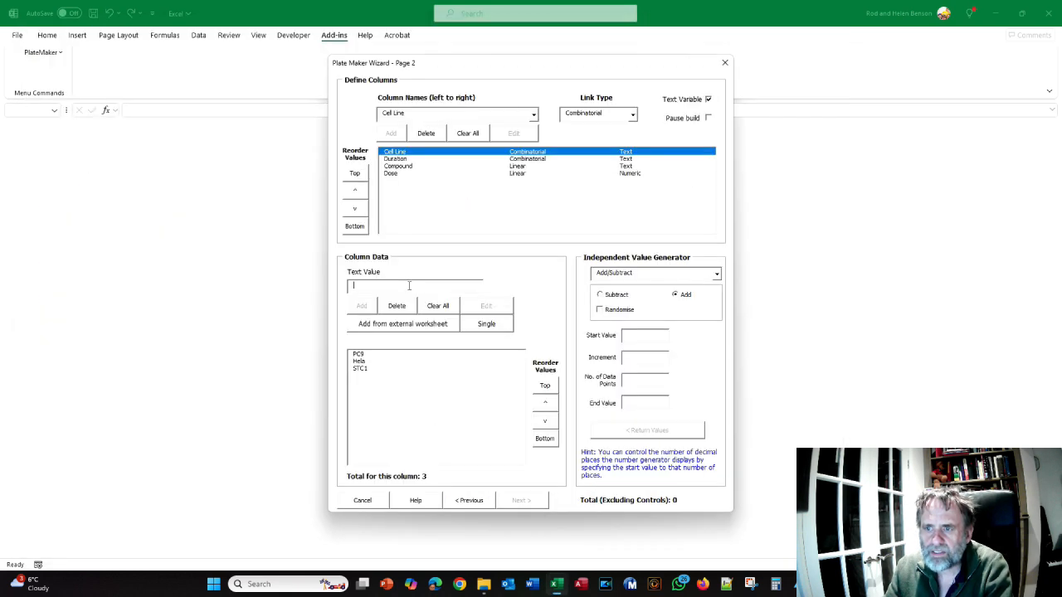
{"action": "left_click", "coordinate": [400, 160]}
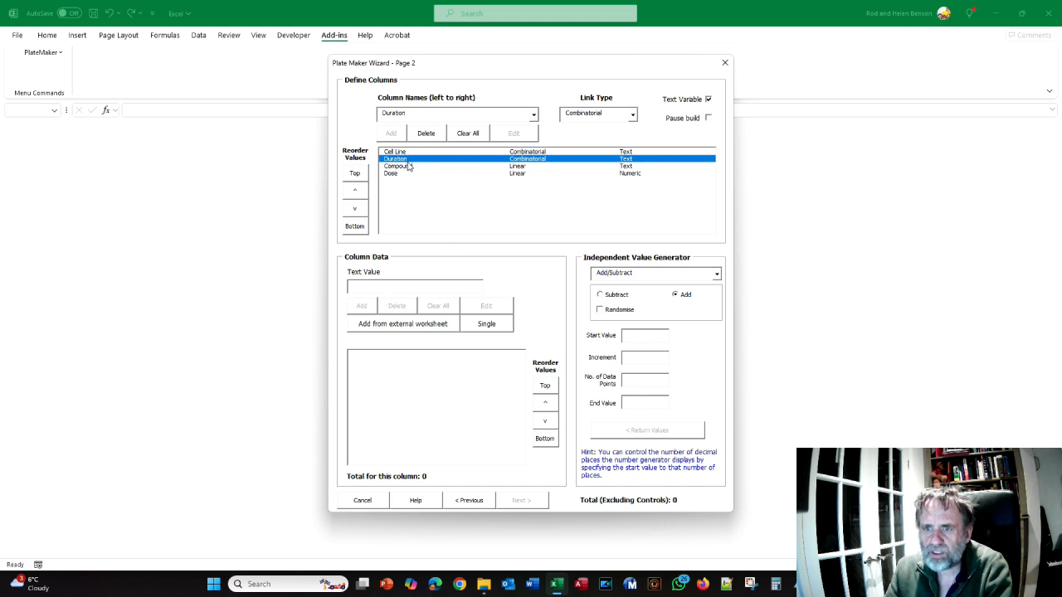
{"action": "left_click", "coordinate": [708, 100]}
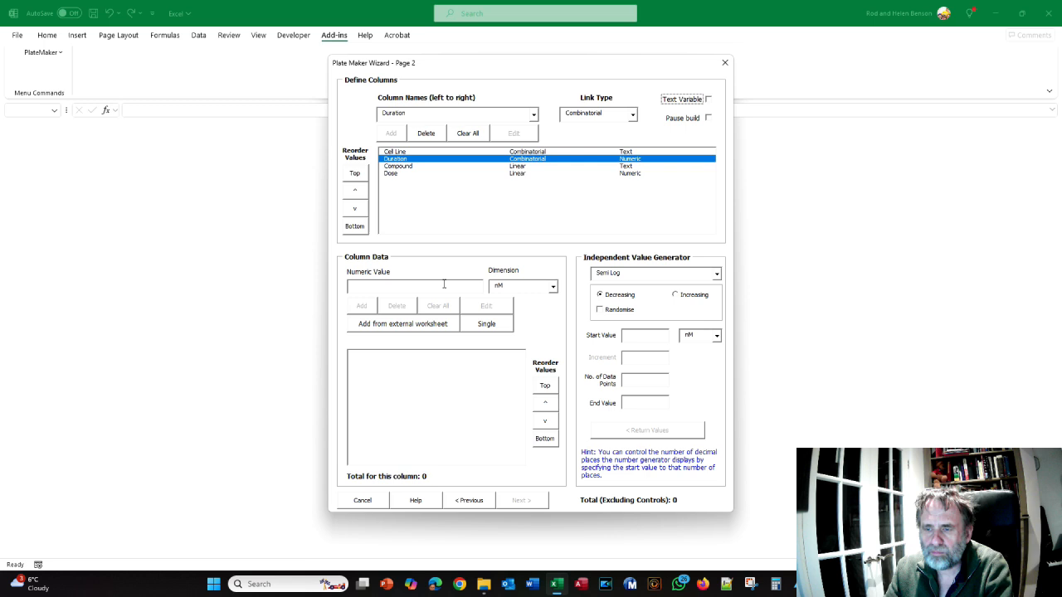
{"action": "left_click", "coordinate": [552, 286]}
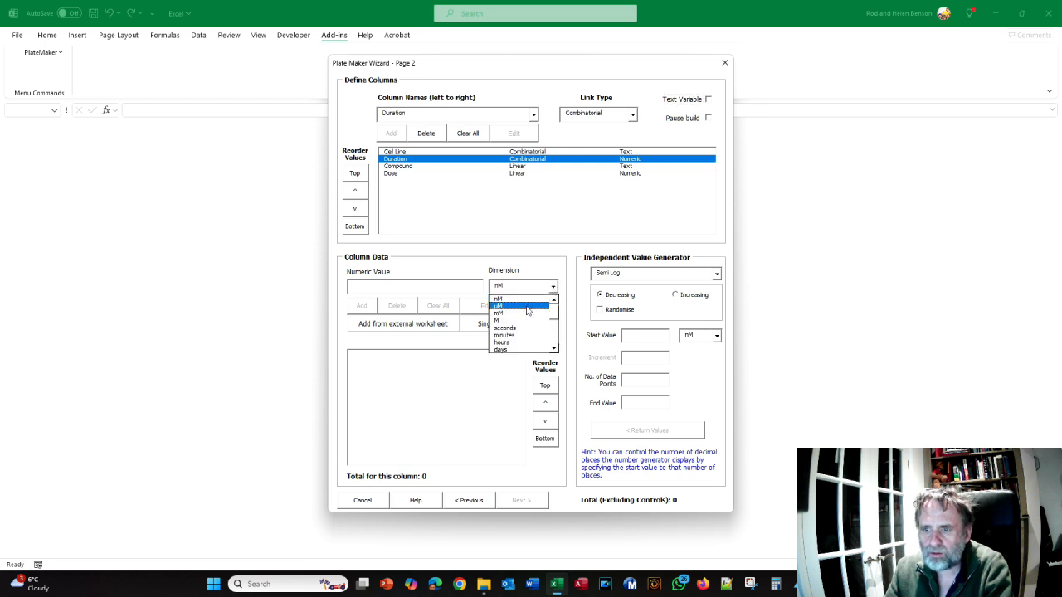
{"action": "left_click", "coordinate": [514, 330]}
Add 24, 48, 72 and 96 hours as the values of the Duration column
{"action": "left_click", "coordinate": [385, 284]}
{"action": "type", "text": "24"}
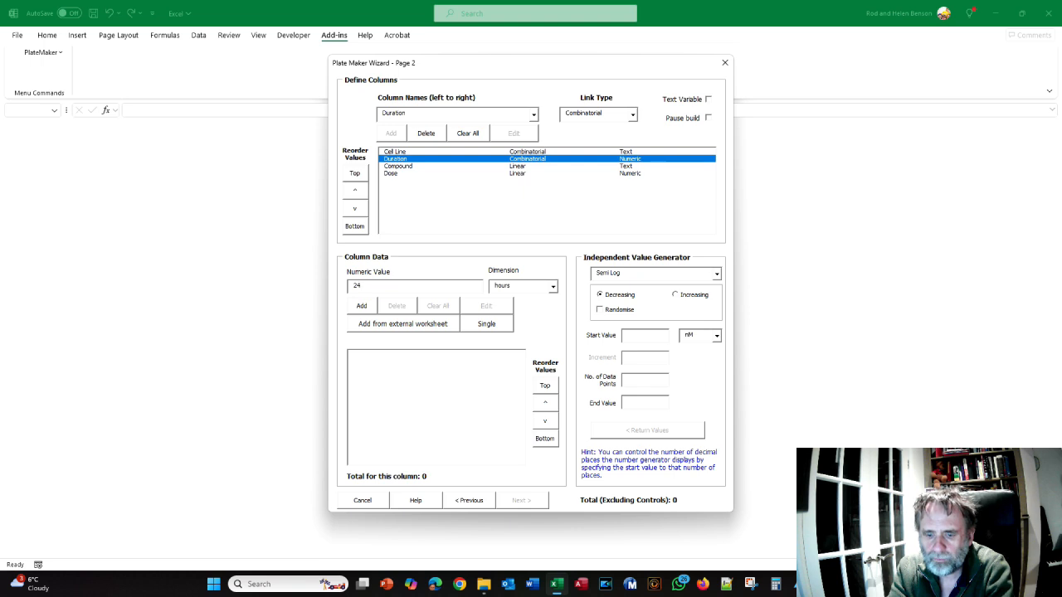
{"action": "key", "text": "Return"}
{"action": "type", "text": "48"}
{"action": "key", "text": "Return"}
{"action": "type", "text": "7"}
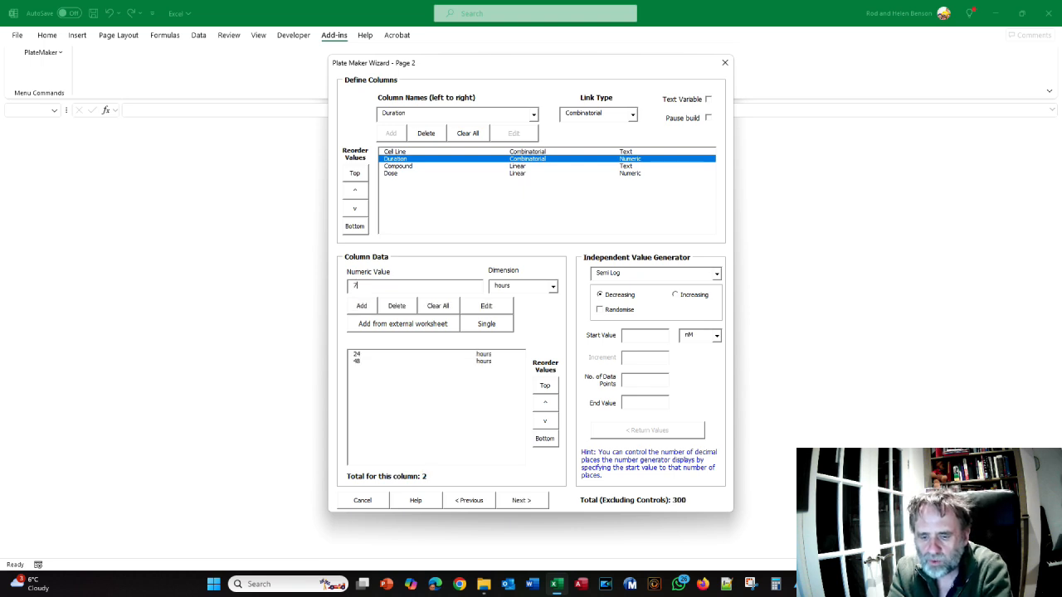
{"action": "key", "text": "Return"}
{"action": "type", "text": "96"}
{"action": "key", "text": "Return"}
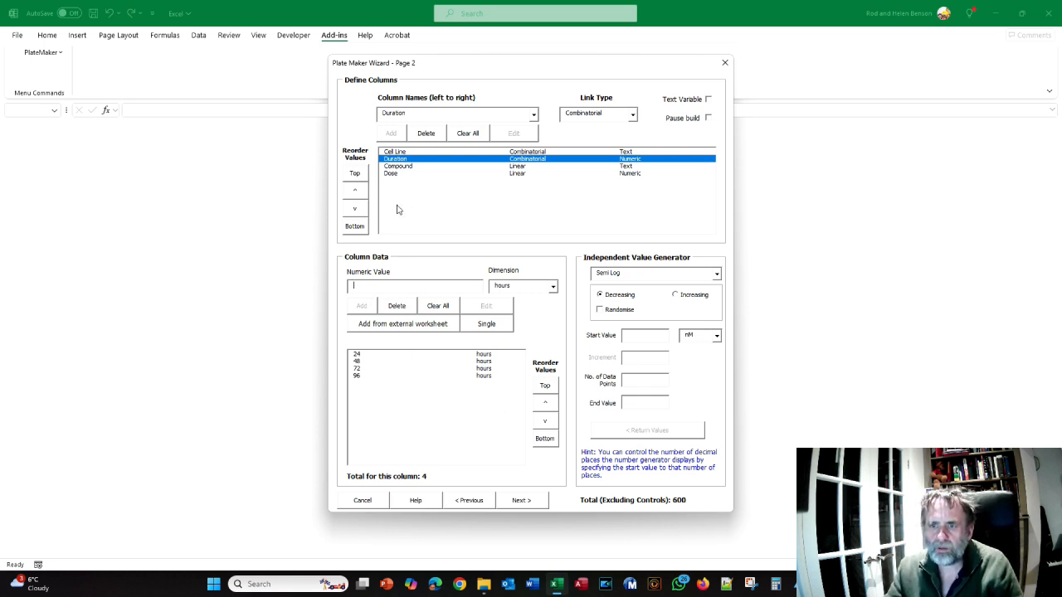
Review the data of the Cell Line, Compound and Duration columns and the crib sheet's note on which link controls what
{"action": "left_click", "coordinate": [403, 154]}
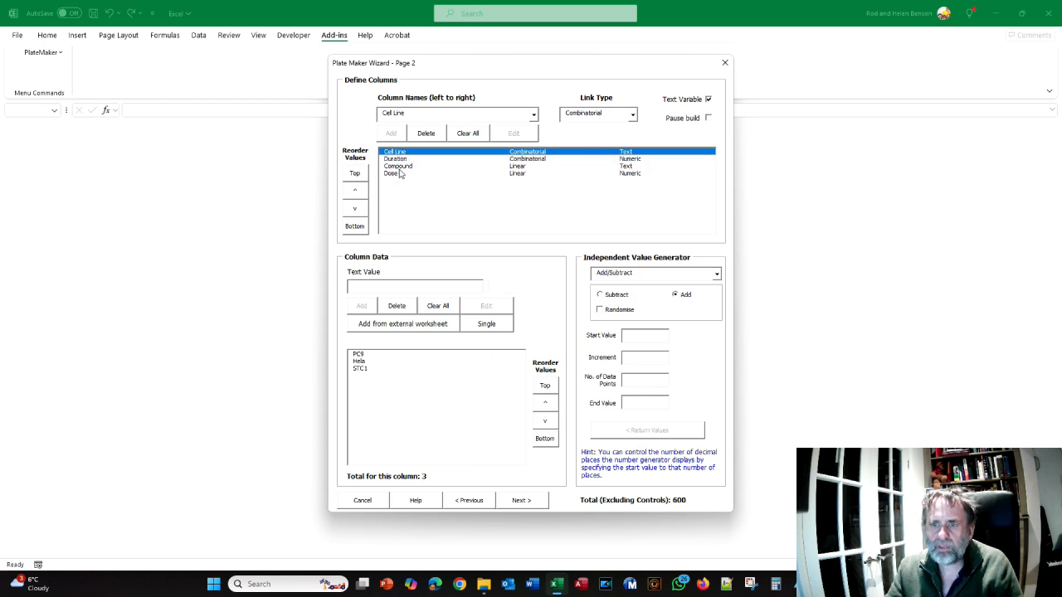
{"action": "left_click", "coordinate": [399, 167]}
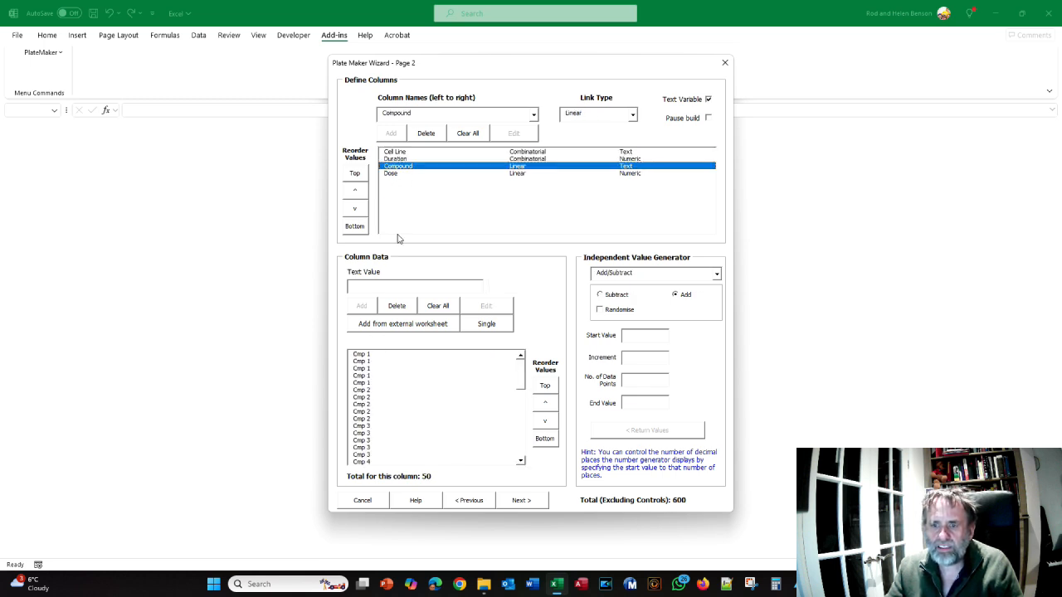
{"action": "left_click", "coordinate": [398, 159]}
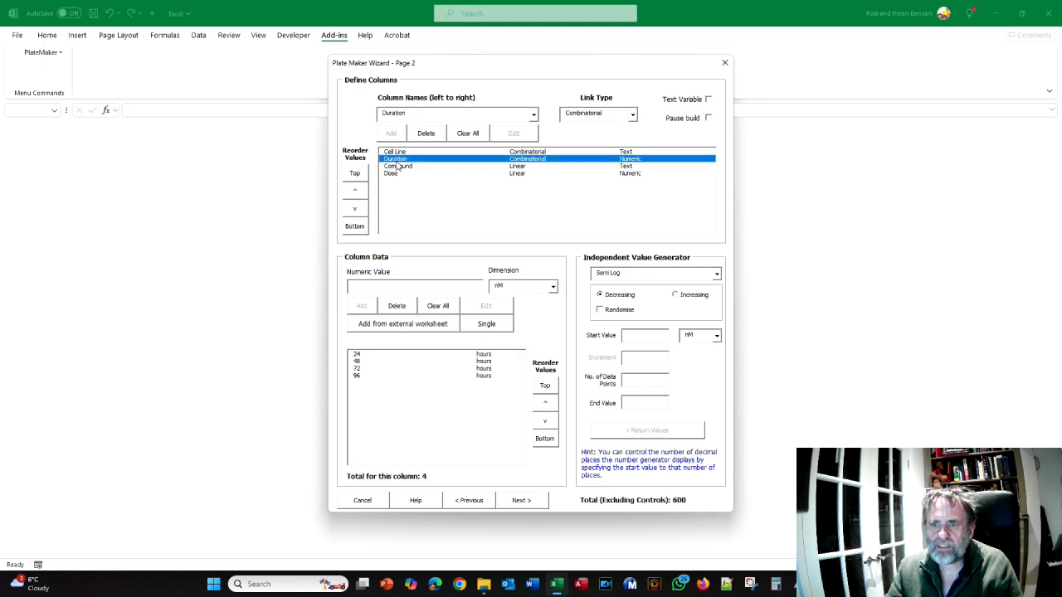
{"action": "key", "text": "alt+Tab"}
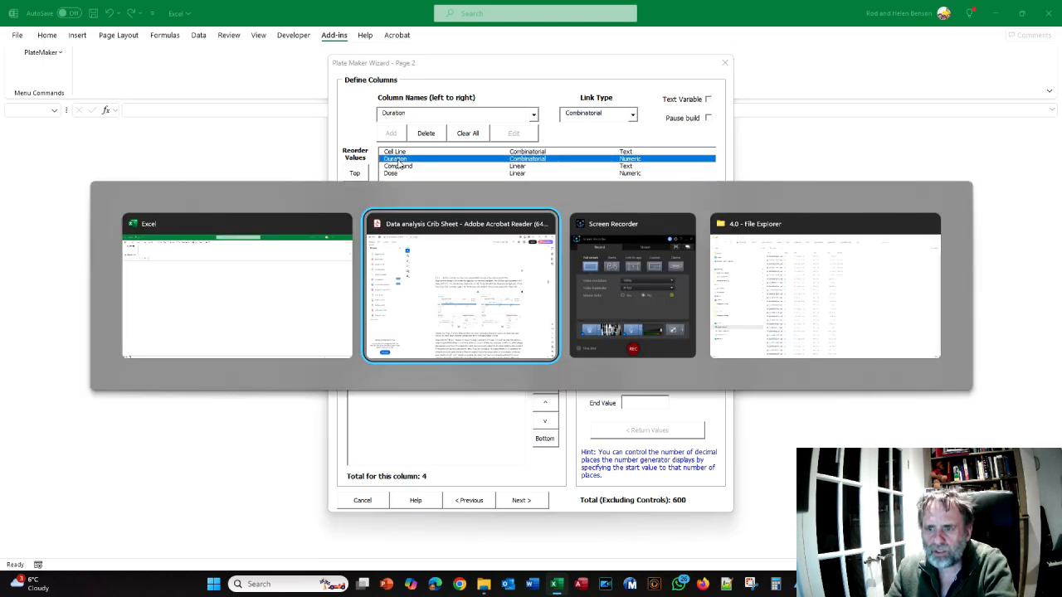
{"action": "scroll", "coordinate": [482, 157], "scroll_direction": "down", "scroll_amount": 6}
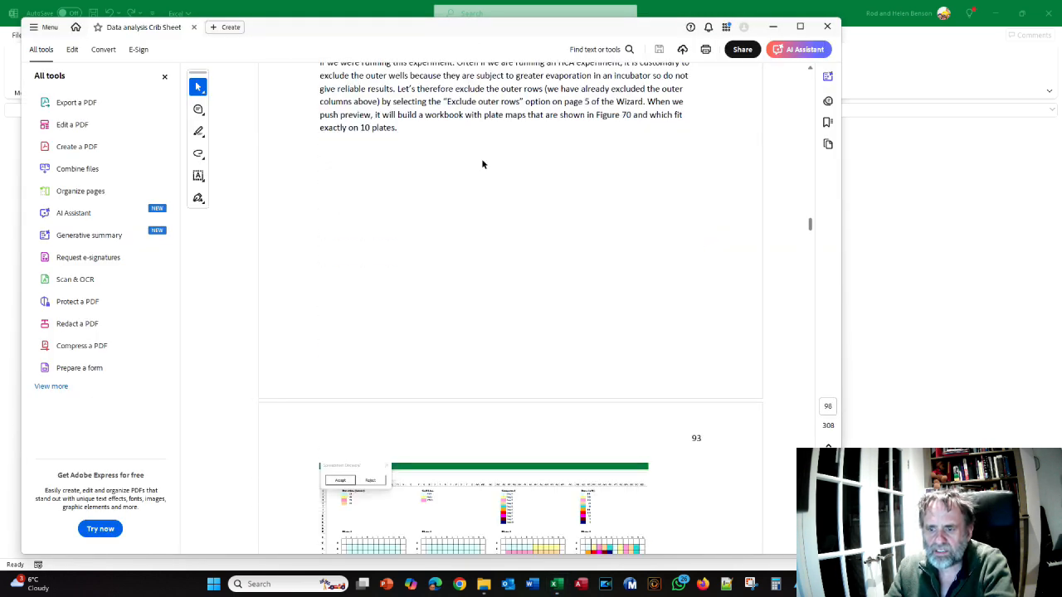
{"action": "scroll", "coordinate": [480, 165], "scroll_direction": "up", "scroll_amount": 8}
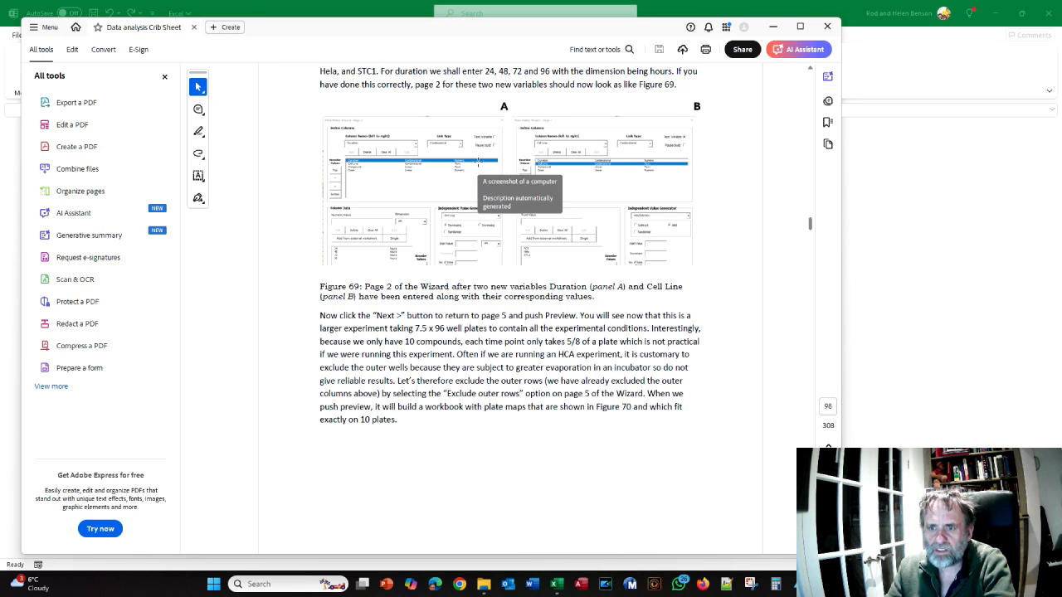
{"action": "scroll", "coordinate": [478, 166], "scroll_direction": "up", "scroll_amount": 9}
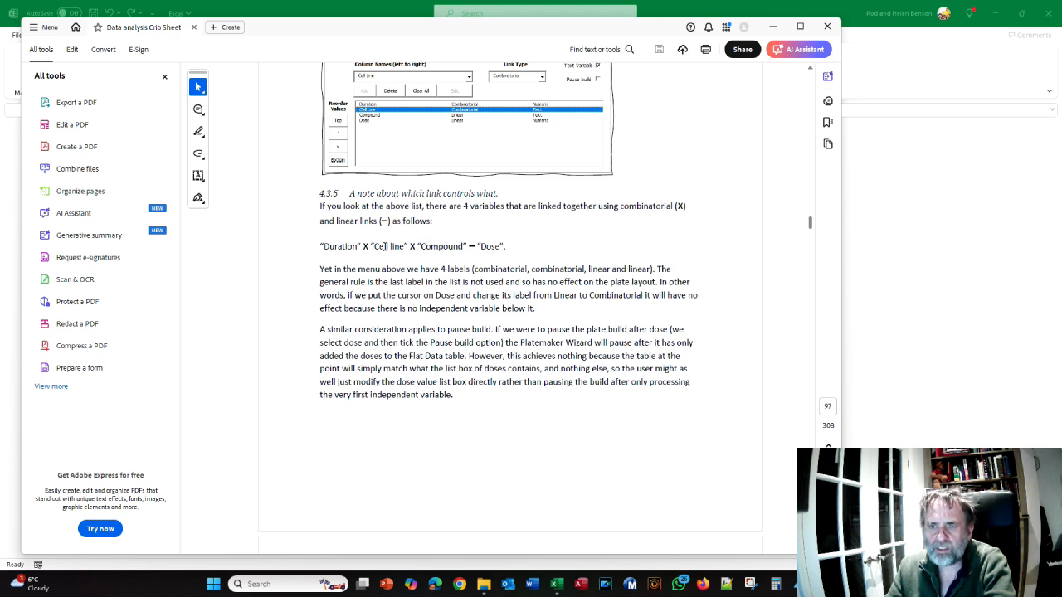
Return to the wizard and set the Dose column's link type to Combinatorial
{"action": "key", "text": "alt+Tab"}
{"action": "left_click", "coordinate": [516, 173]}
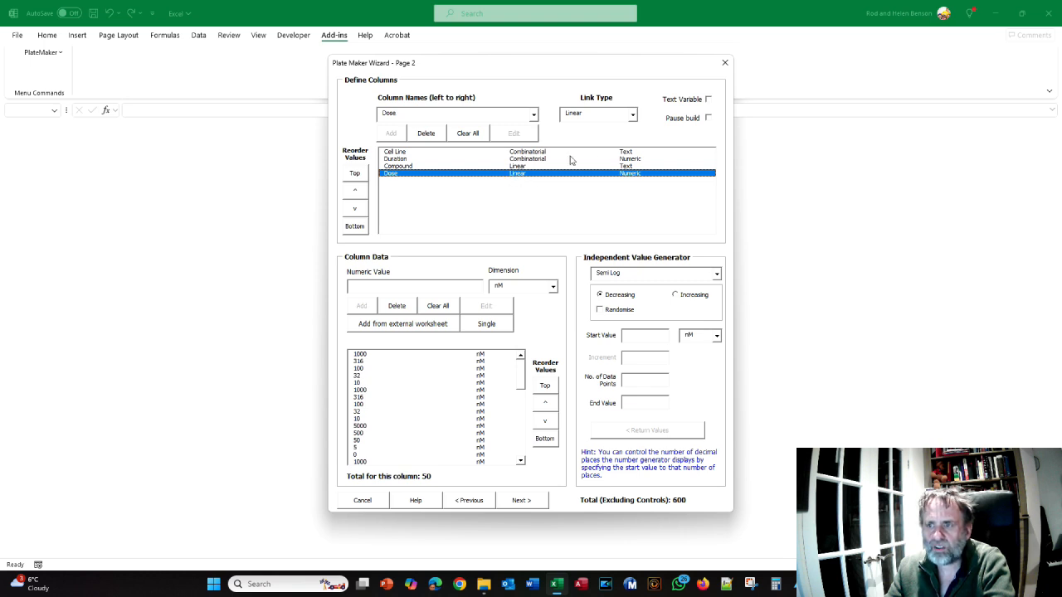
{"action": "left_click", "coordinate": [630, 117]}
{"action": "left_click", "coordinate": [628, 127]}
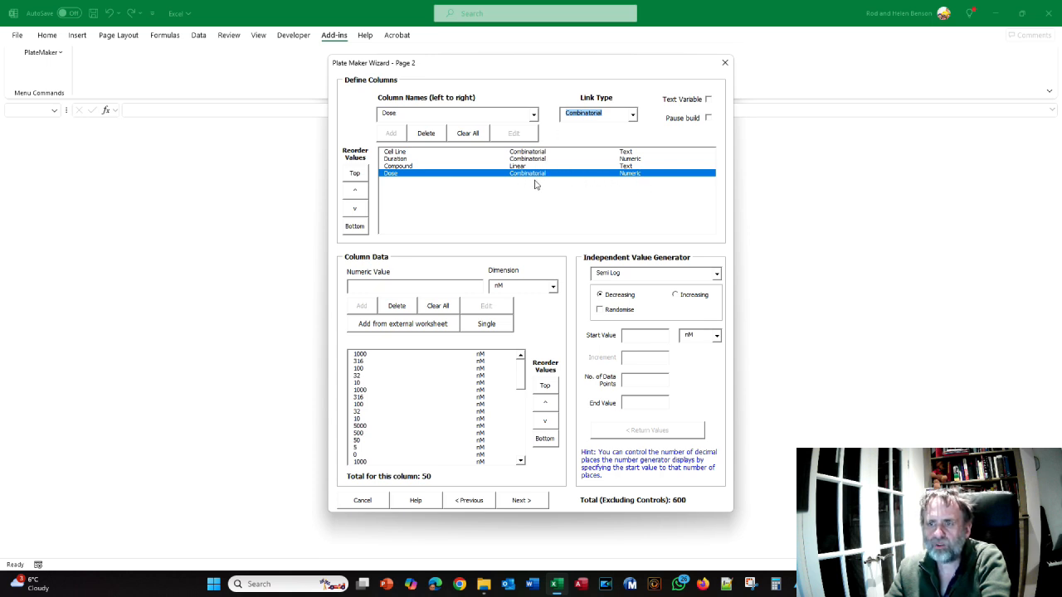
Switch to the crib sheet PDF and read its note on pausing the plate build after the last variable
{"action": "key", "text": "alt+Tab"}
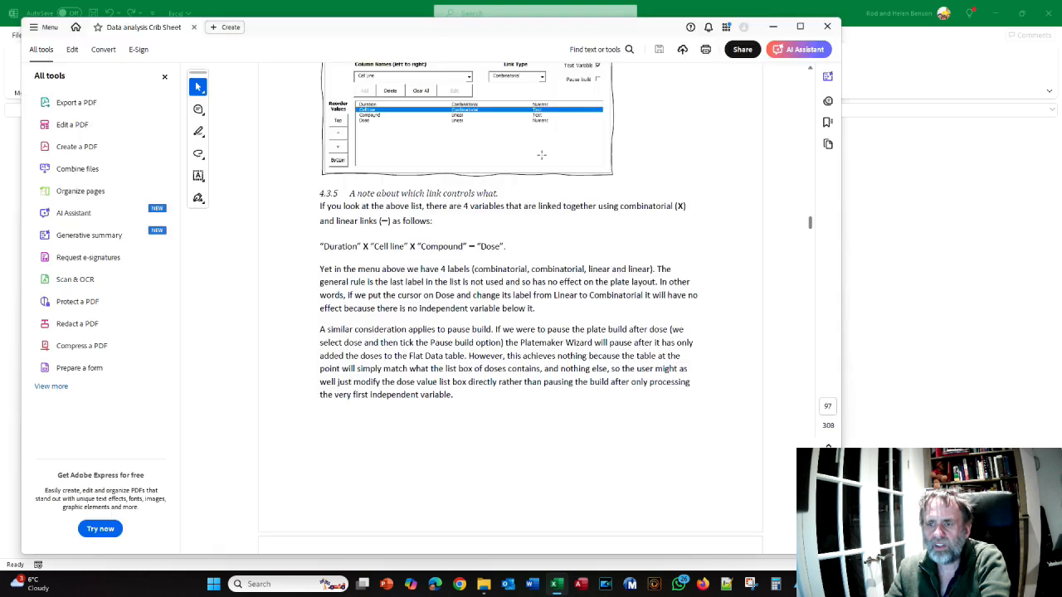
{"action": "scroll", "coordinate": [511, 228], "scroll_direction": "down", "scroll_amount": 2}
{"action": "scroll", "coordinate": [502, 223], "scroll_direction": "up", "scroll_amount": 2}
{"action": "scroll", "coordinate": [500, 220], "scroll_direction": "down", "scroll_amount": 2}
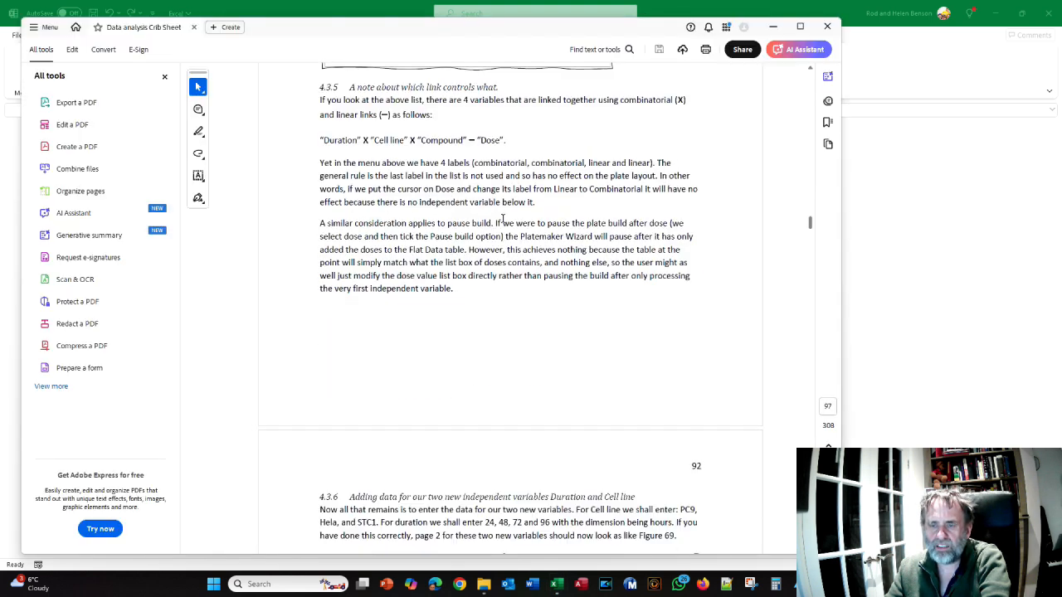
{"action": "scroll", "coordinate": [471, 142], "scroll_direction": "down", "scroll_amount": 3}
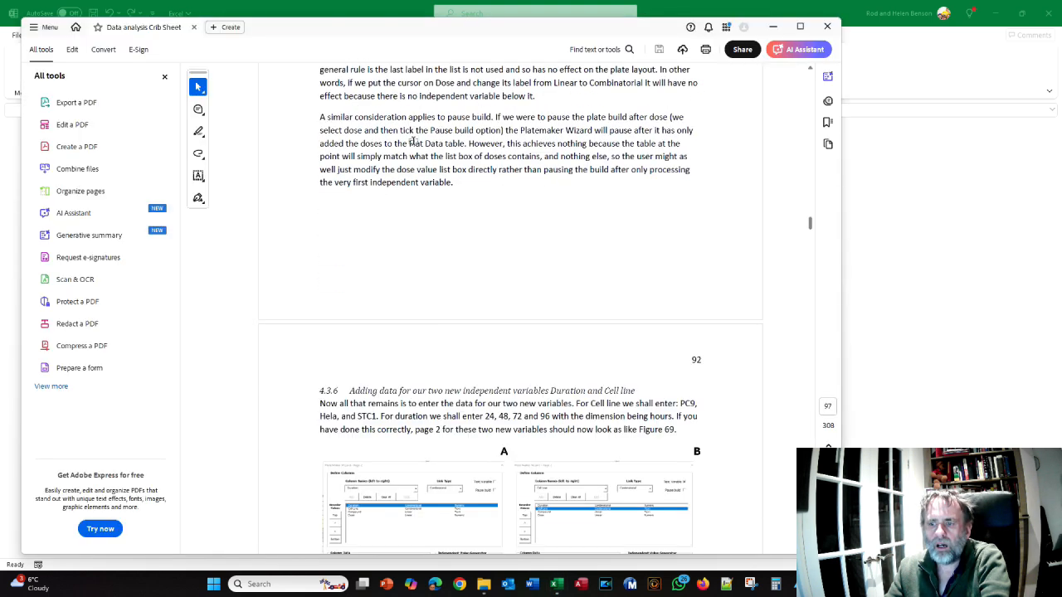
Proceed to the wizard's plate layout page, preview the plate maps with only the outer columns excluded, and reject that preview
{"action": "key", "text": "alt+Tab"}
{"action": "left_click", "coordinate": [520, 501]}
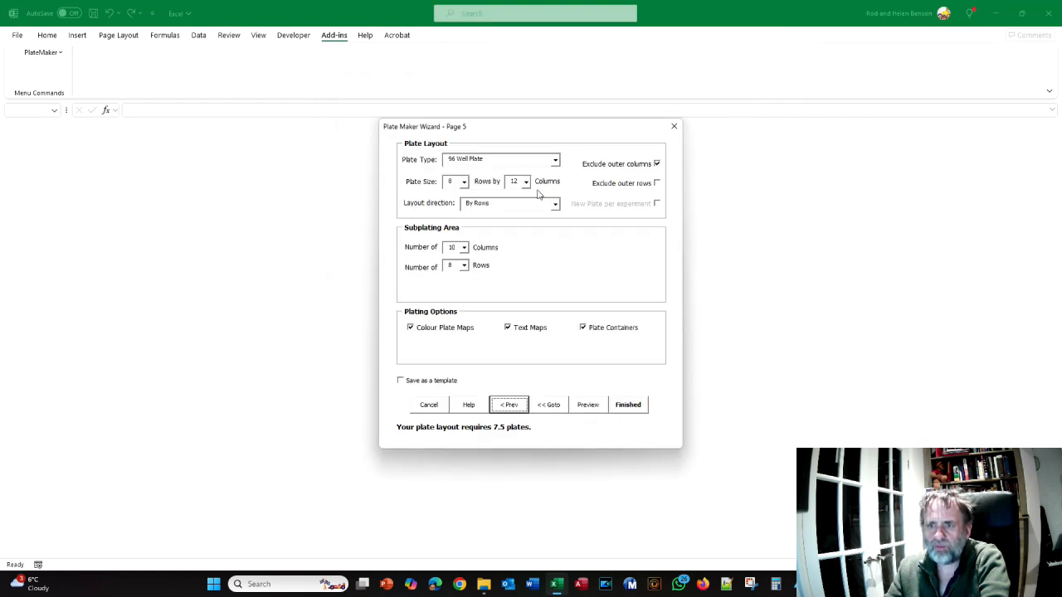
{"action": "left_click", "coordinate": [587, 406]}
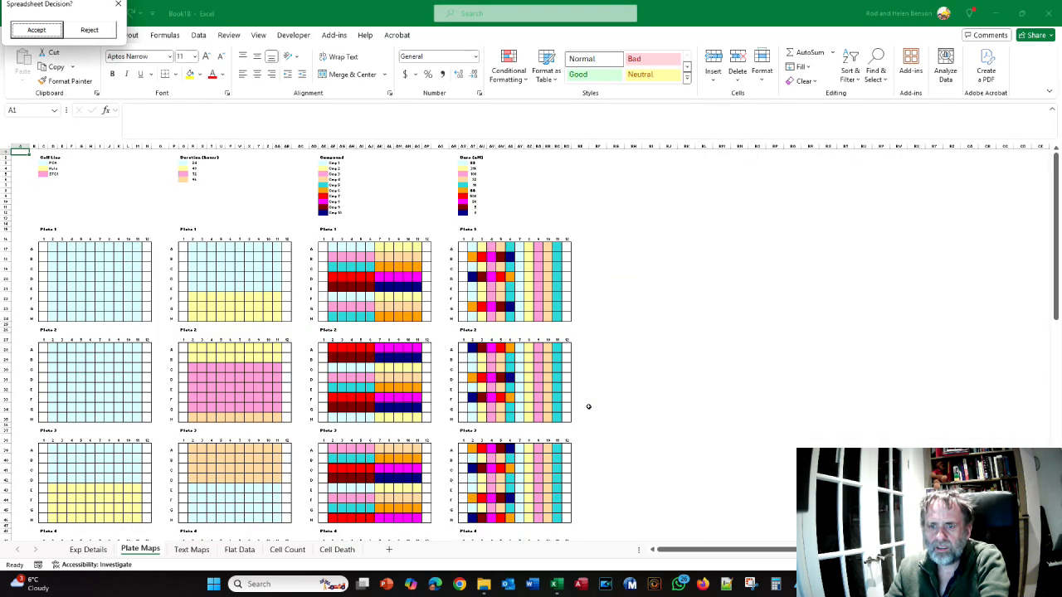
{"action": "scroll", "coordinate": [588, 406], "scroll_direction": "down", "scroll_amount": 4}
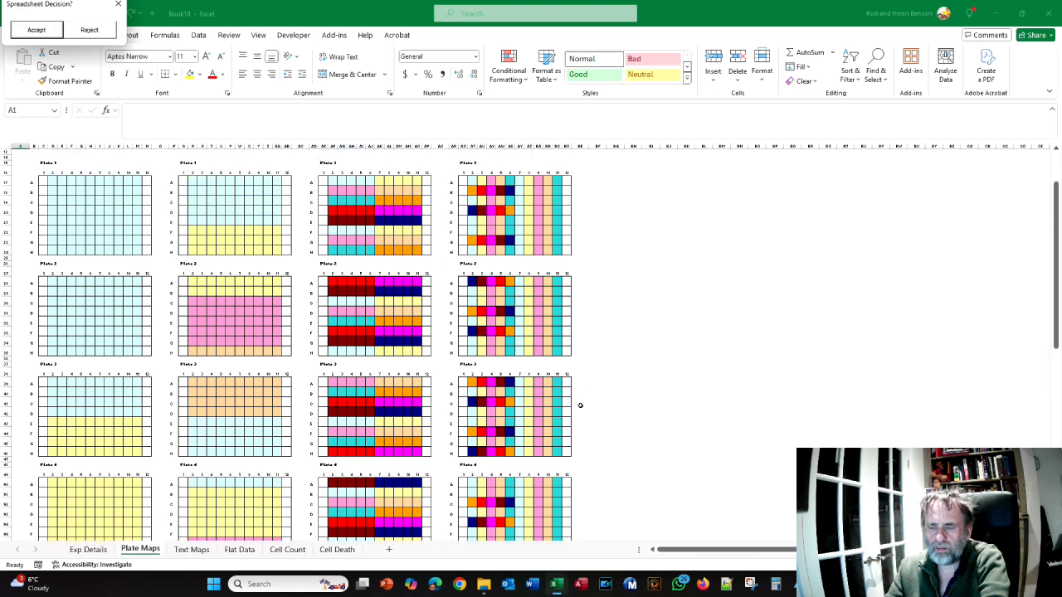
{"action": "left_click", "coordinate": [90, 31]}
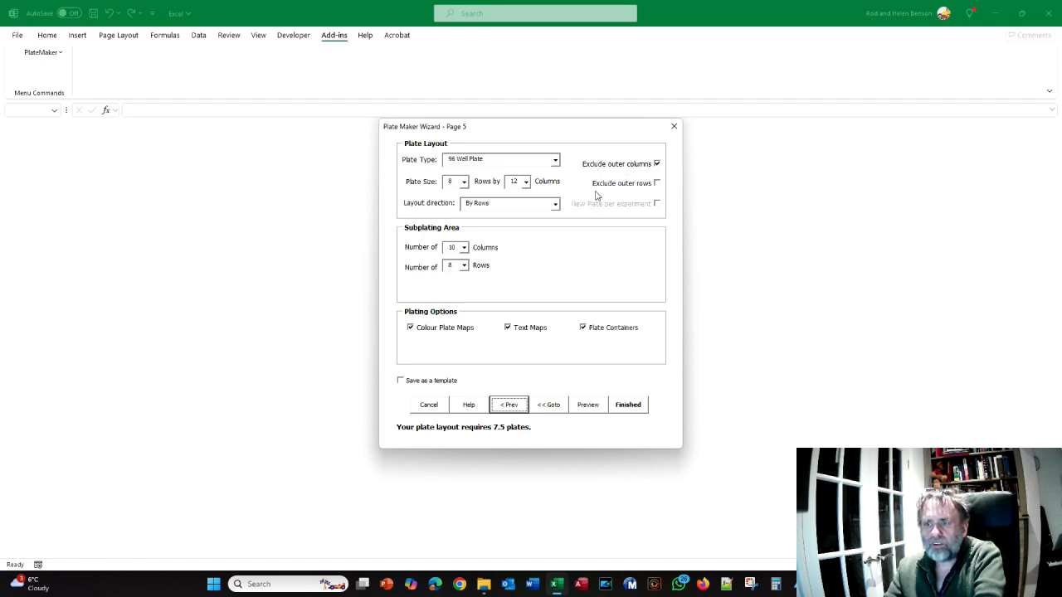
Exclude the outer rows from the 96-well plate layout and preview the resulting plate maps
{"action": "left_click", "coordinate": [656, 183]}
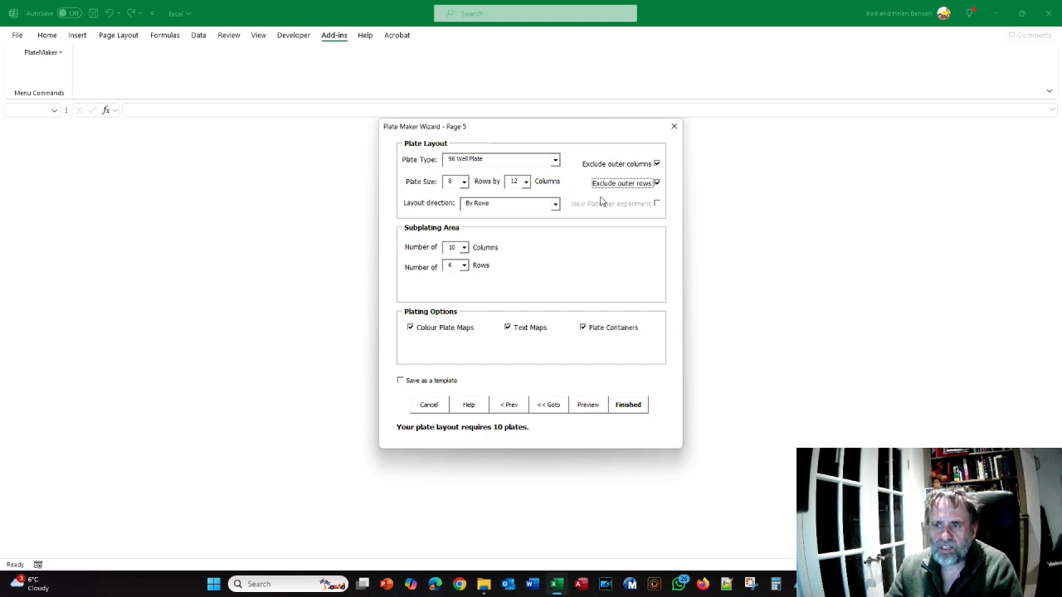
{"action": "left_click", "coordinate": [588, 406]}
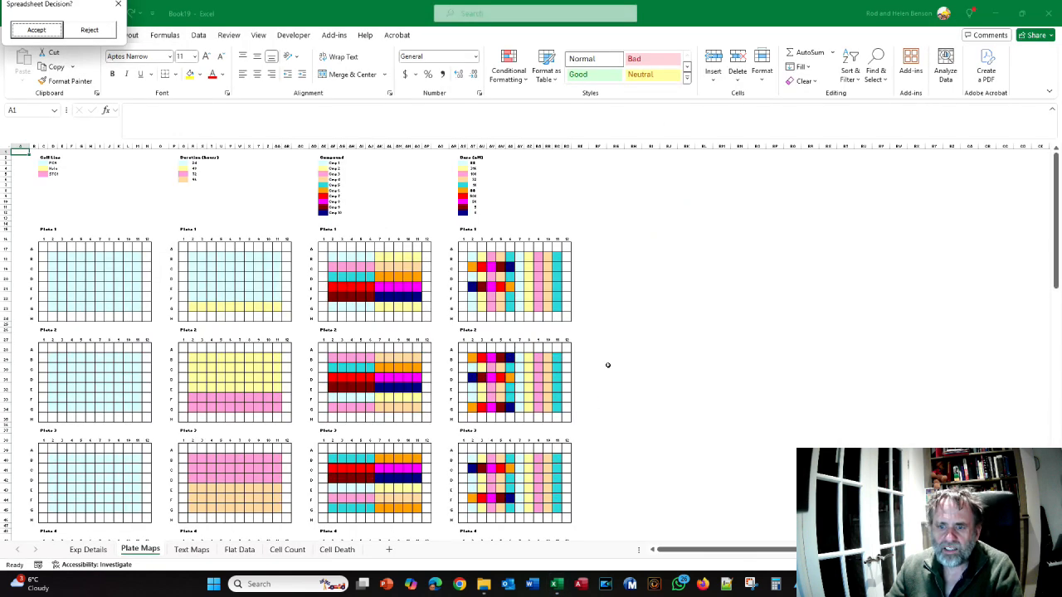
{"action": "scroll", "coordinate": [607, 365], "scroll_direction": "down", "scroll_amount": 3}
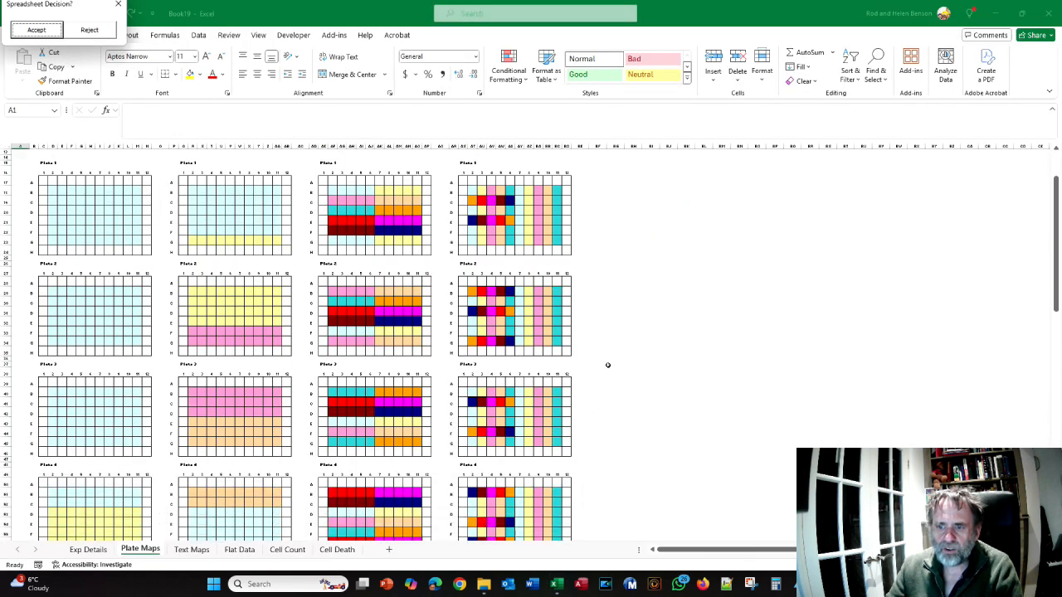
{"action": "scroll", "coordinate": [608, 365], "scroll_direction": "up", "scroll_amount": 2}
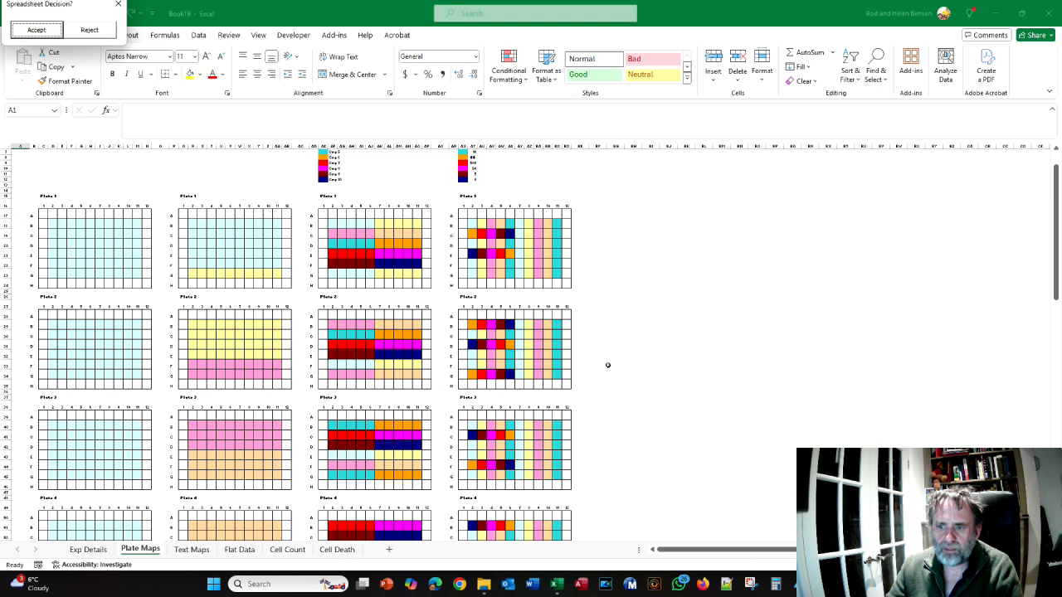
Compare the previewed plate maps with Figure 70 in the crib sheet and read the advice below it on sub-plating
{"action": "key", "text": "alt+Tab"}
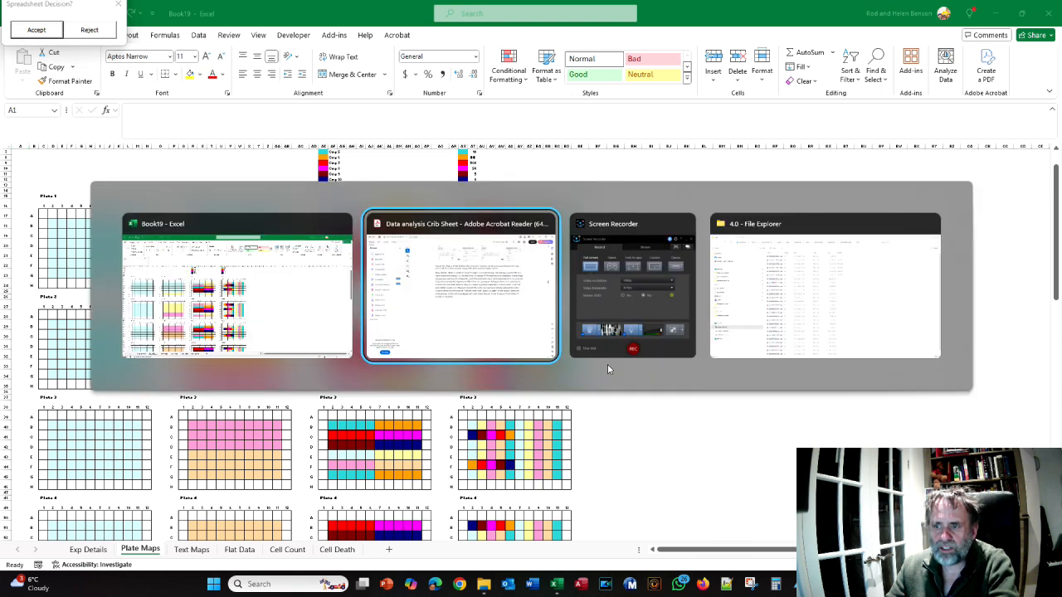
{"action": "scroll", "coordinate": [606, 362], "scroll_direction": "down", "scroll_amount": 10}
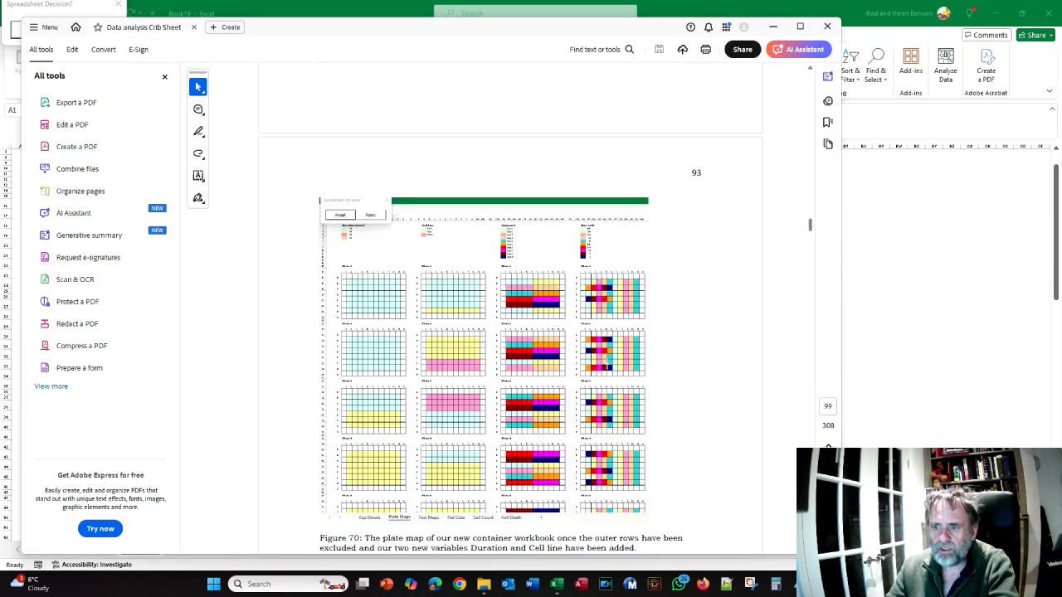
{"action": "key", "text": "alt+Tab"}
{"action": "scroll", "coordinate": [608, 362], "scroll_direction": "down", "scroll_amount": 2}
{"action": "key", "text": "alt+Tab"}
{"action": "scroll", "coordinate": [606, 363], "scroll_direction": "down", "scroll_amount": 2}
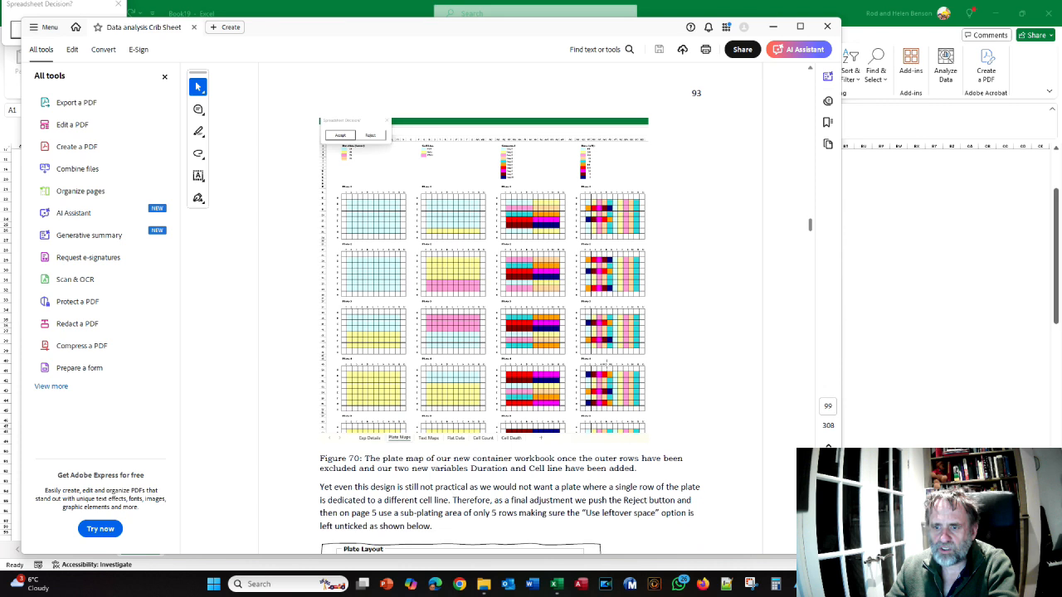
Return to the Excel preview, review the plate maps with the outer rows excluded, and reject that preview
{"action": "key", "text": "alt+Tab"}
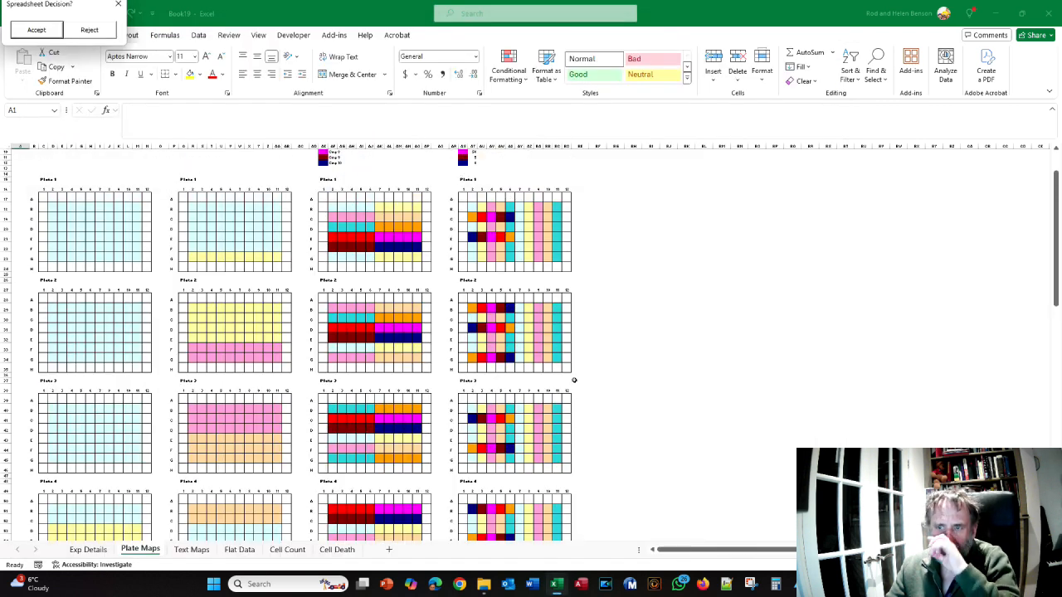
{"action": "scroll", "coordinate": [576, 377], "scroll_direction": "down", "scroll_amount": 3}
{"action": "scroll", "coordinate": [576, 377], "scroll_direction": "up", "scroll_amount": 5}
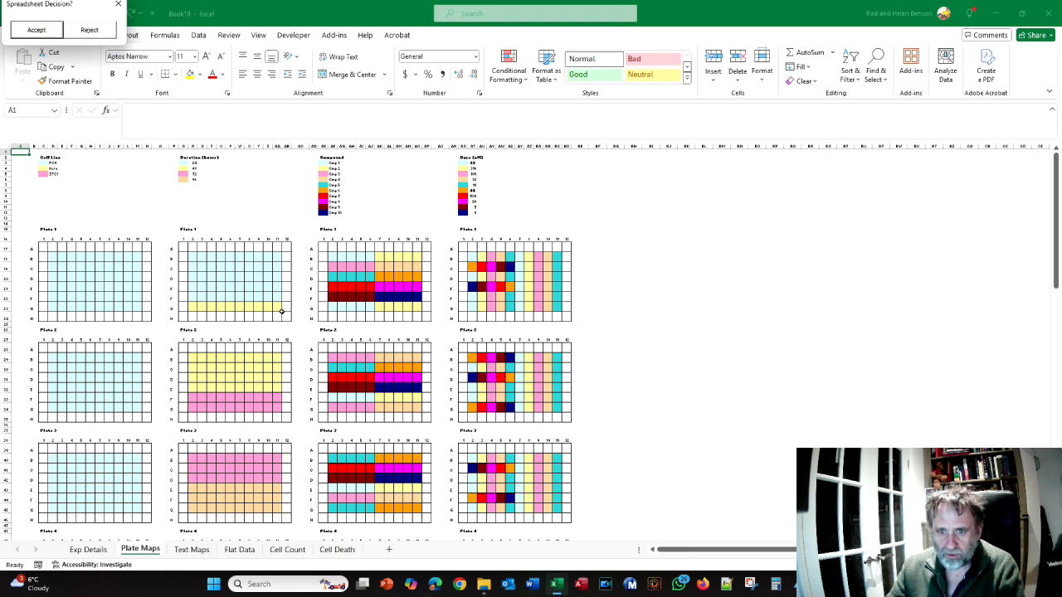
{"action": "scroll", "coordinate": [282, 311], "scroll_direction": "down", "scroll_amount": 1}
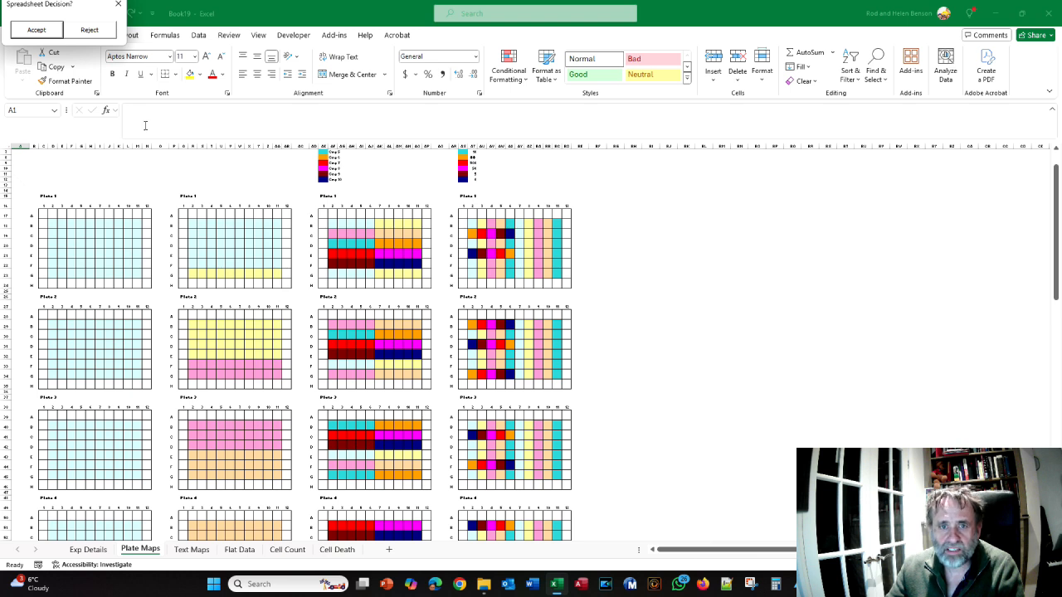
{"action": "left_click", "coordinate": [90, 30]}
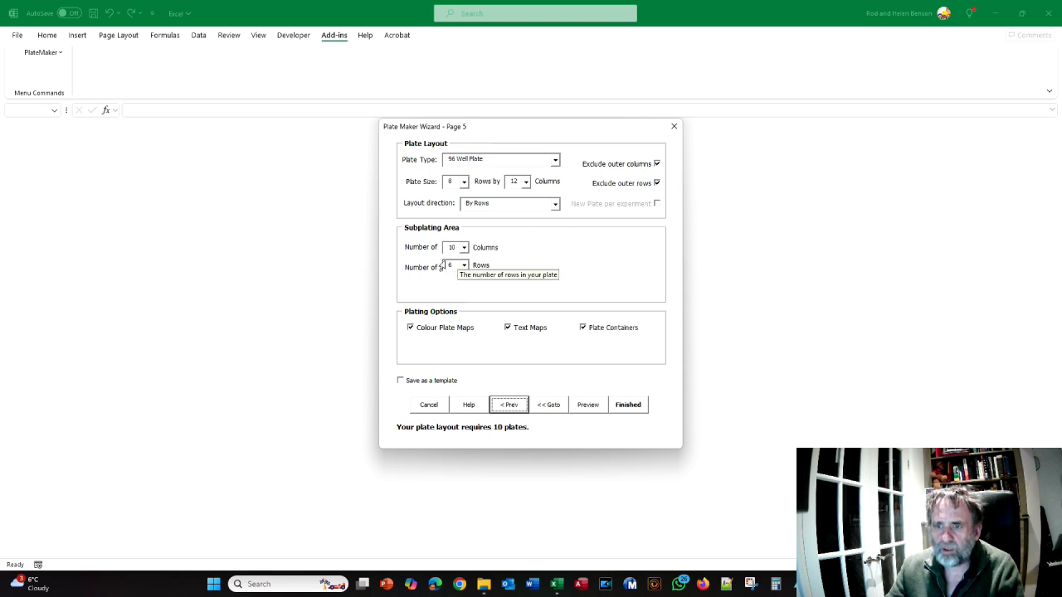
Set the subplating area to 5 rows, turn off the use of leftover space, and preview the resulting plate maps
{"action": "left_click", "coordinate": [463, 267]}
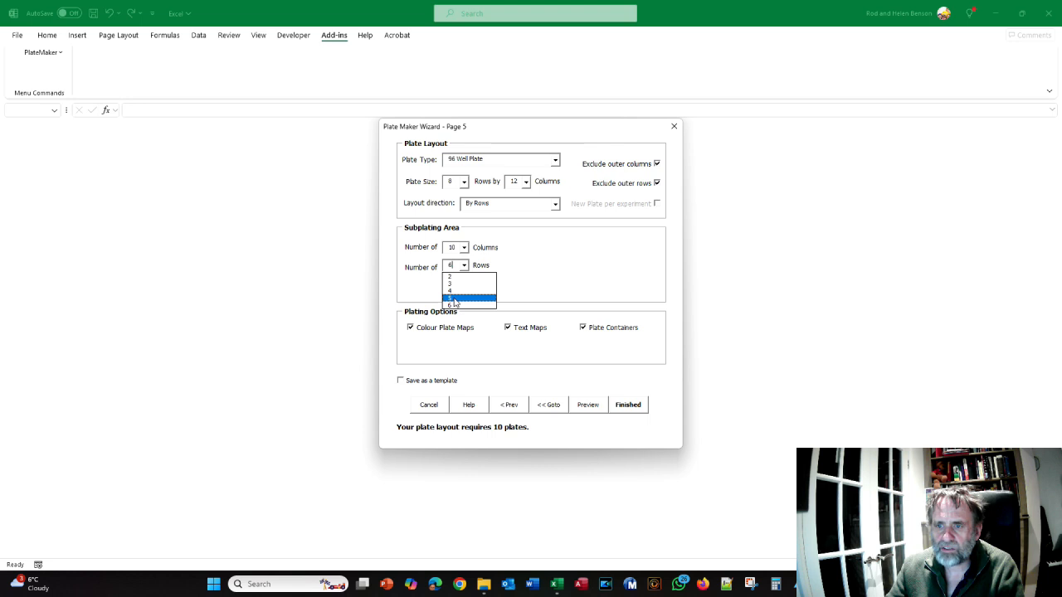
{"action": "left_click", "coordinate": [454, 301]}
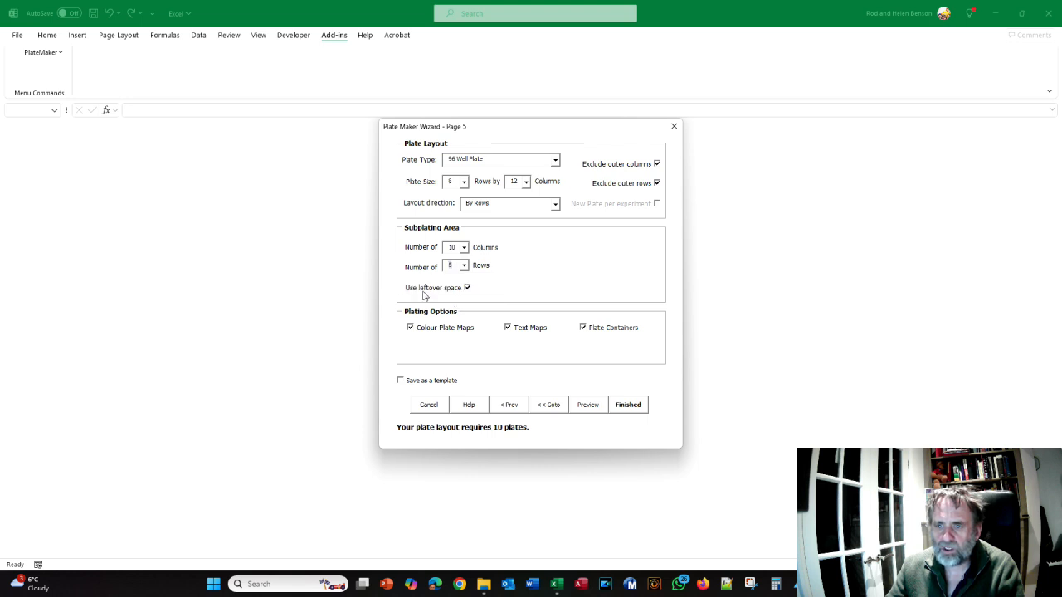
{"action": "left_click", "coordinate": [468, 289]}
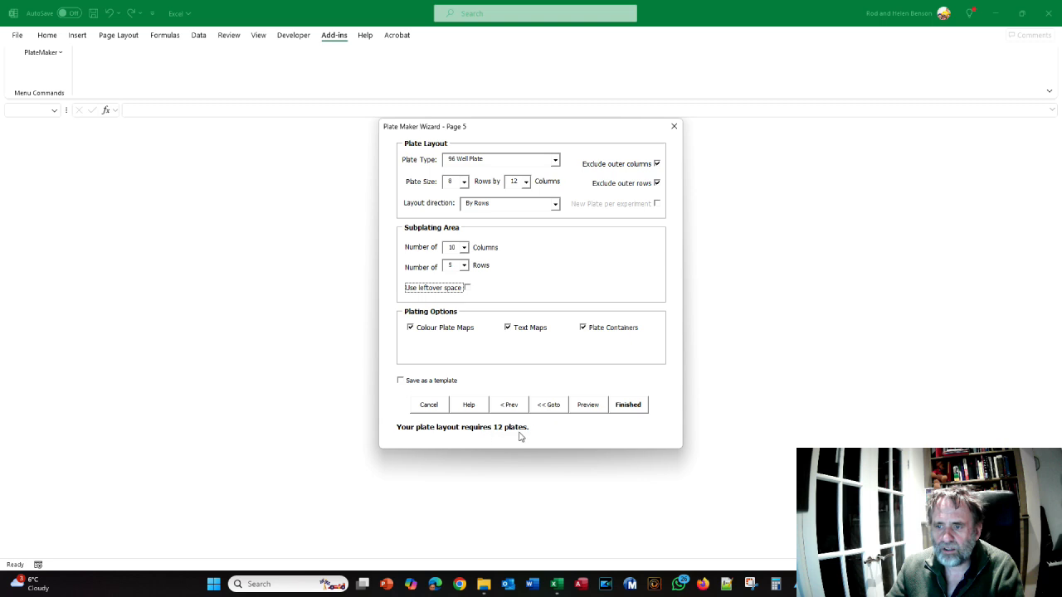
{"action": "left_click", "coordinate": [589, 404]}
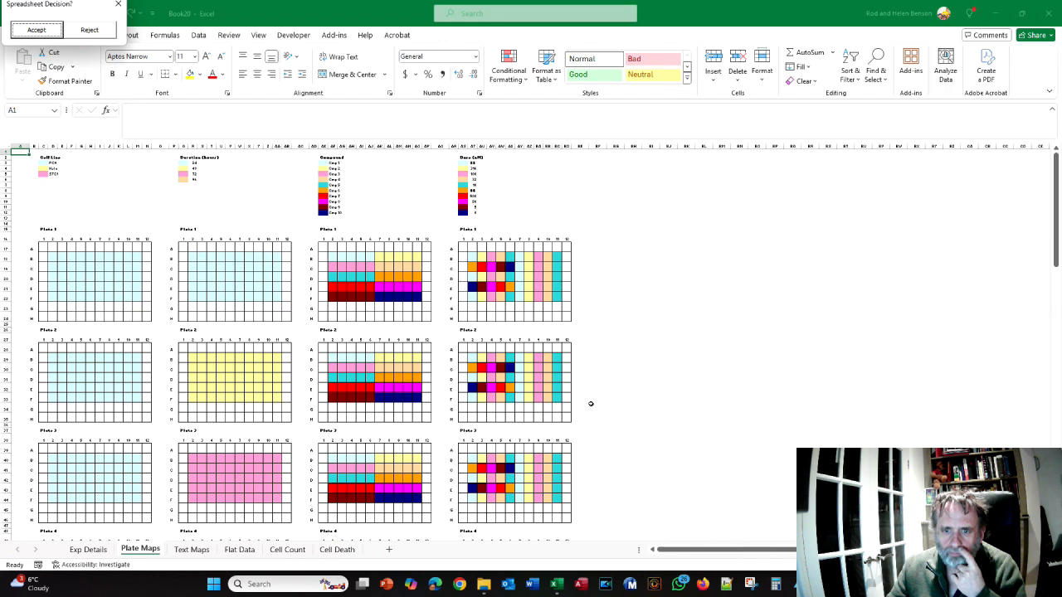
Compare the preview with the expected plate maps on page 94 of the crib sheet PDF, and return to Excel
{"action": "key", "text": "alt+Tab"}
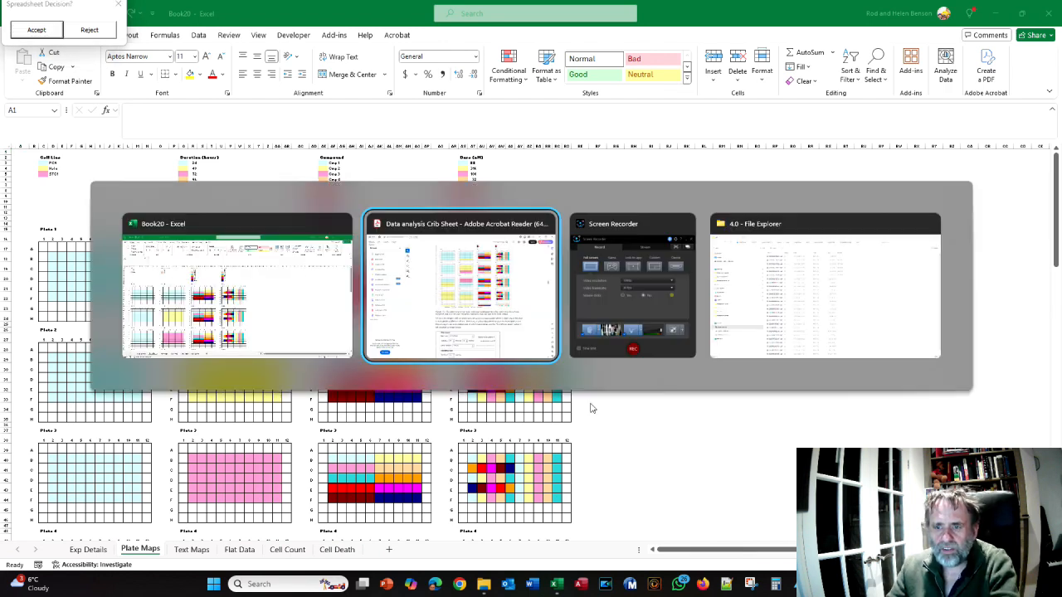
{"action": "scroll", "coordinate": [589, 402], "scroll_direction": "down", "scroll_amount": 5}
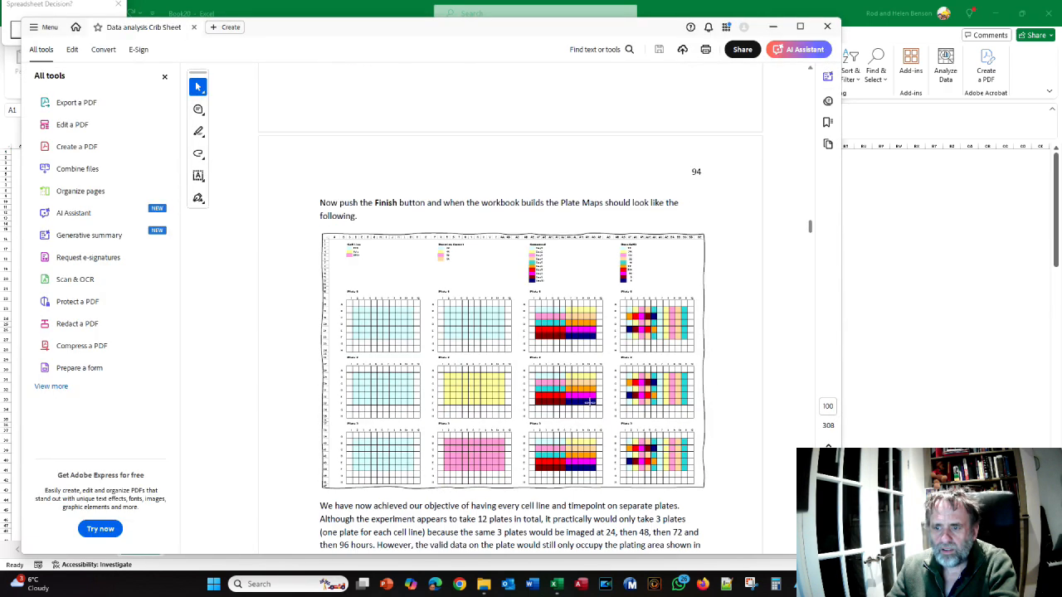
{"action": "scroll", "coordinate": [588, 402], "scroll_direction": "down", "scroll_amount": 2}
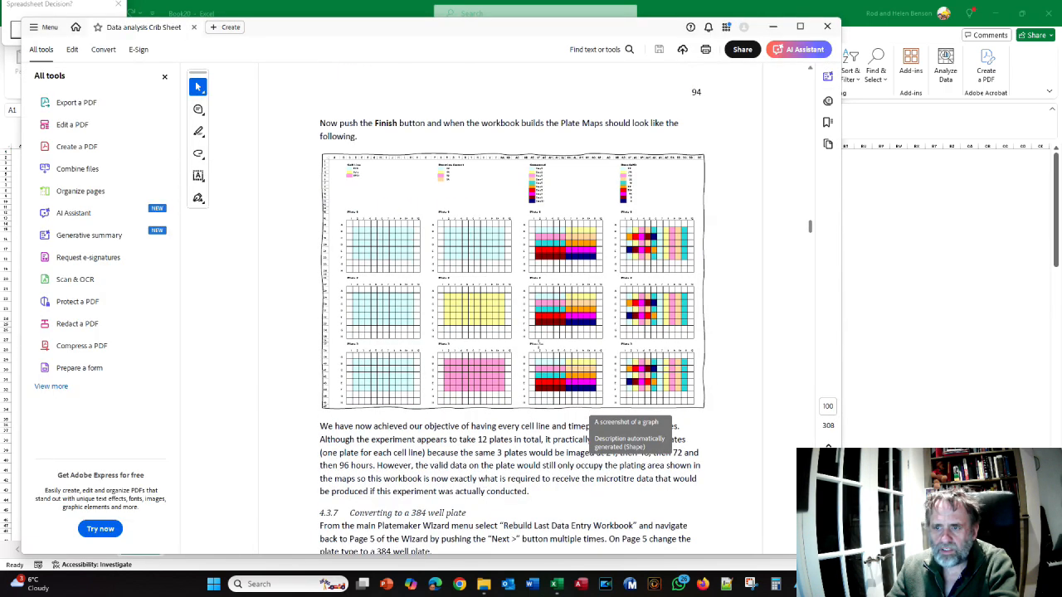
{"action": "key", "text": "alt+Tab"}
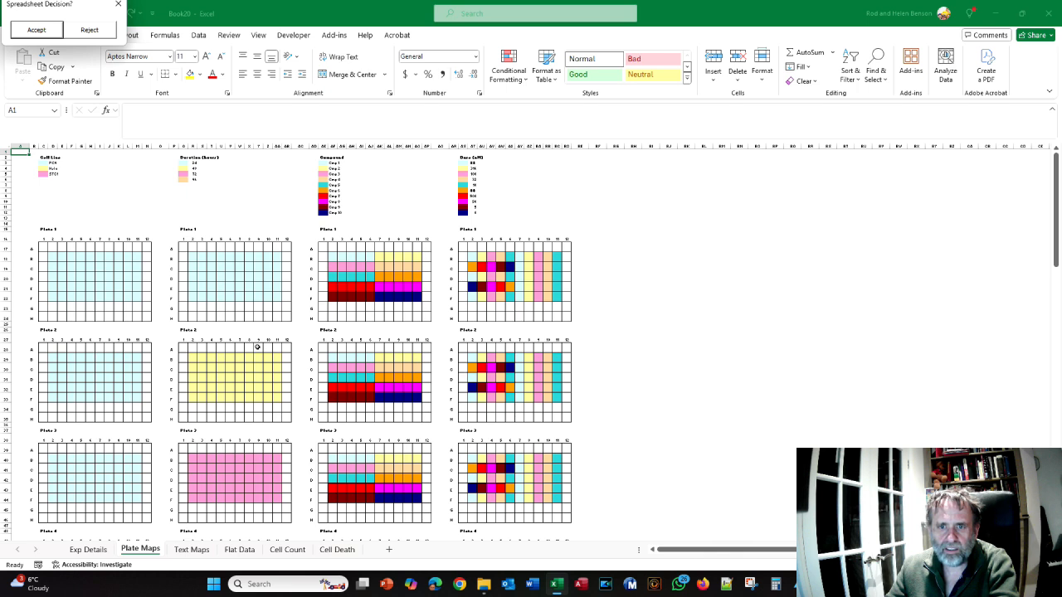
Examine how cell lines and durations are distributed across the previewed plate maps, and glance at the Cell Count sheet
{"action": "scroll", "coordinate": [154, 293], "scroll_direction": "down", "scroll_amount": 5}
{"action": "scroll", "coordinate": [97, 319], "scroll_direction": "down", "scroll_amount": 3}
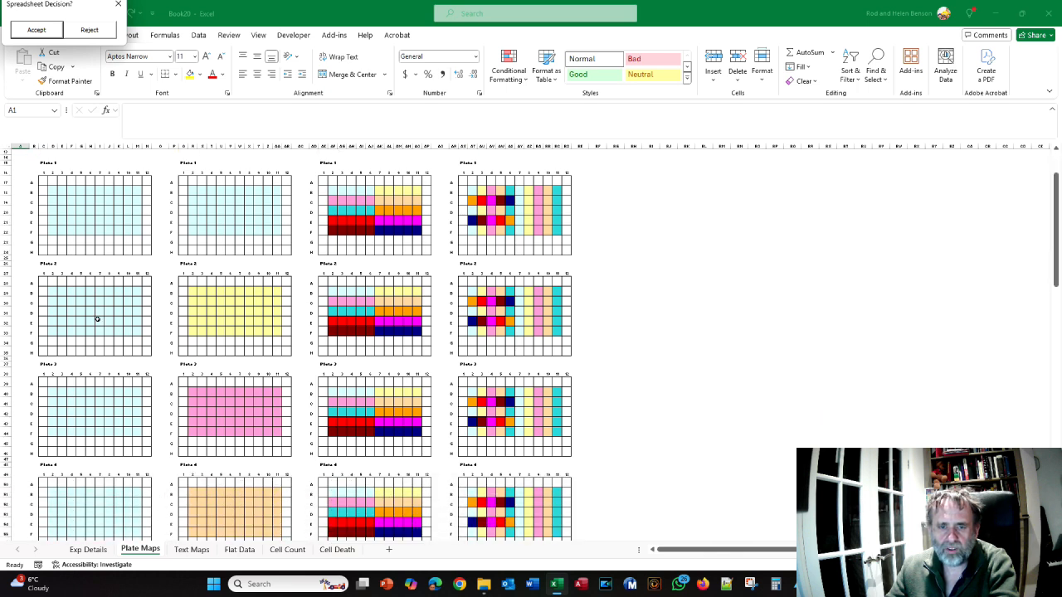
{"action": "scroll", "coordinate": [100, 314], "scroll_direction": "up", "scroll_amount": 4}
{"action": "scroll", "coordinate": [100, 312], "scroll_direction": "down", "scroll_amount": 3}
{"action": "scroll", "coordinate": [100, 313], "scroll_direction": "down", "scroll_amount": 9}
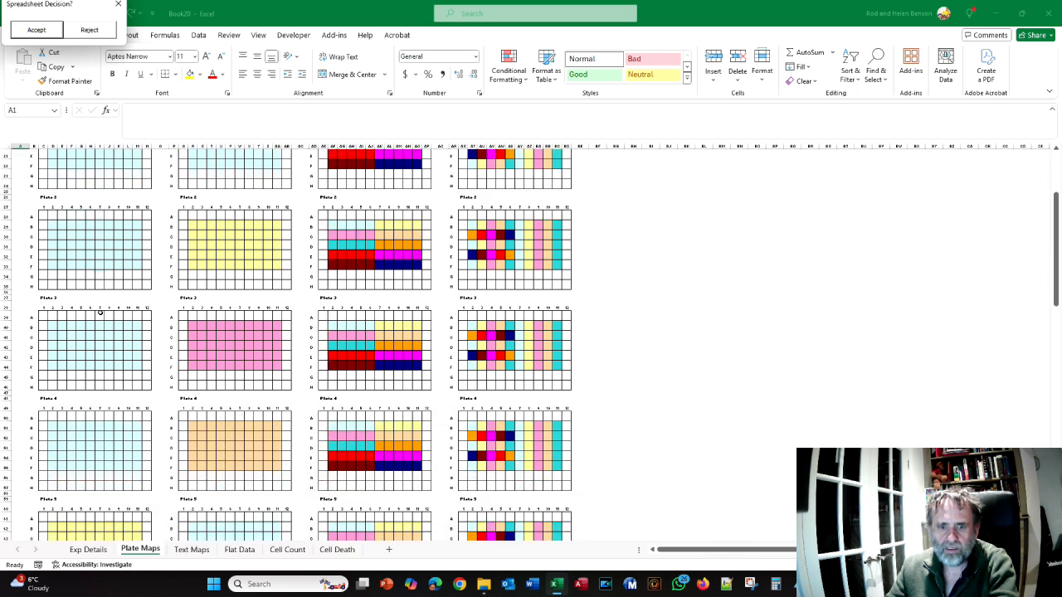
{"action": "scroll", "coordinate": [100, 313], "scroll_direction": "up", "scroll_amount": 14}
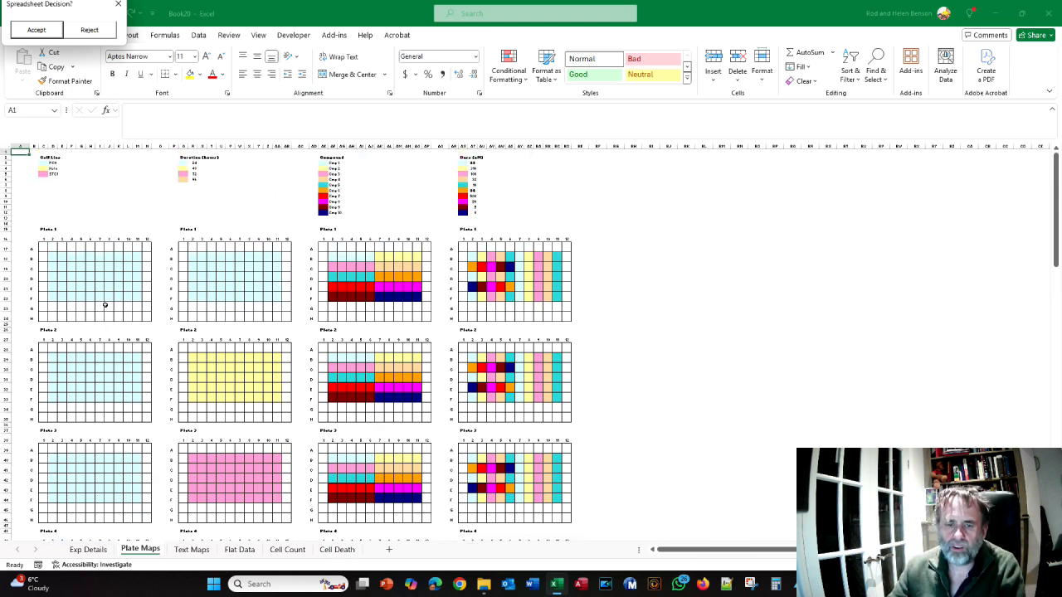
{"action": "left_click", "coordinate": [282, 550]}
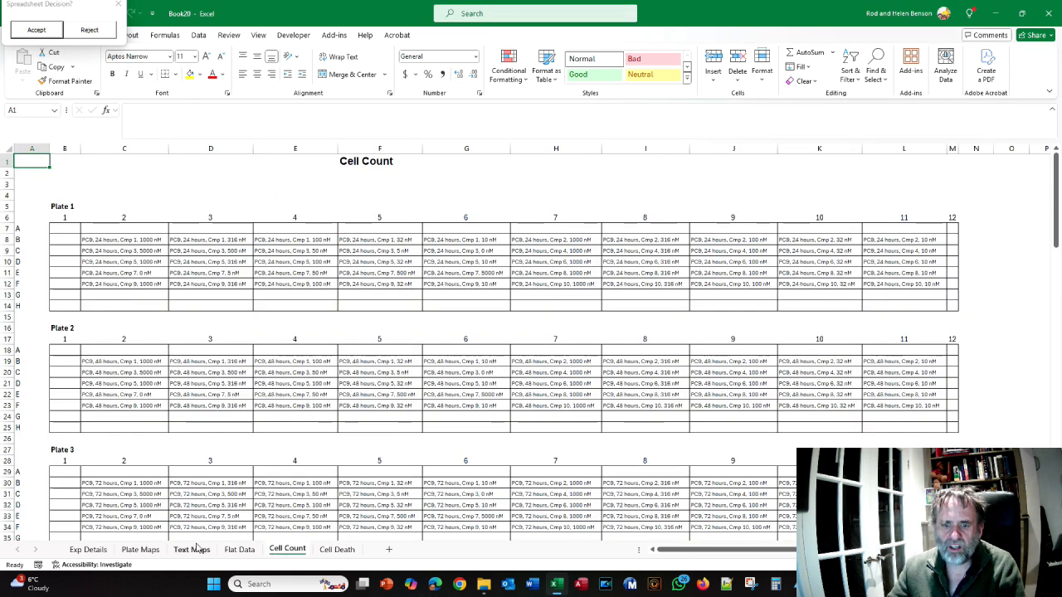
{"action": "left_click", "coordinate": [141, 550]}
{"action": "scroll", "coordinate": [336, 390], "scroll_direction": "down", "scroll_amount": 8}
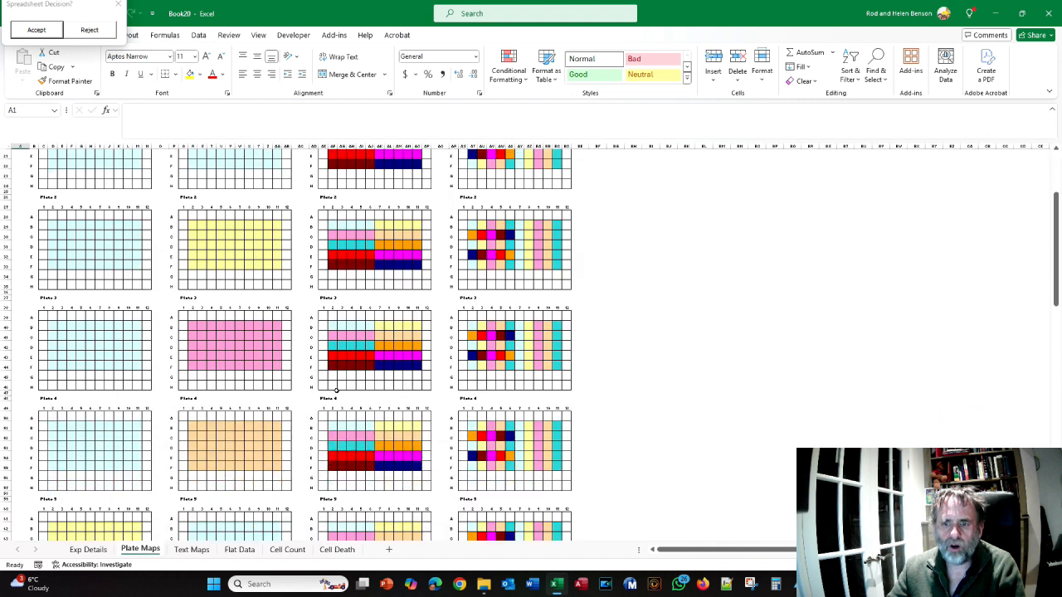
{"action": "scroll", "coordinate": [336, 390], "scroll_direction": "up", "scroll_amount": 8}
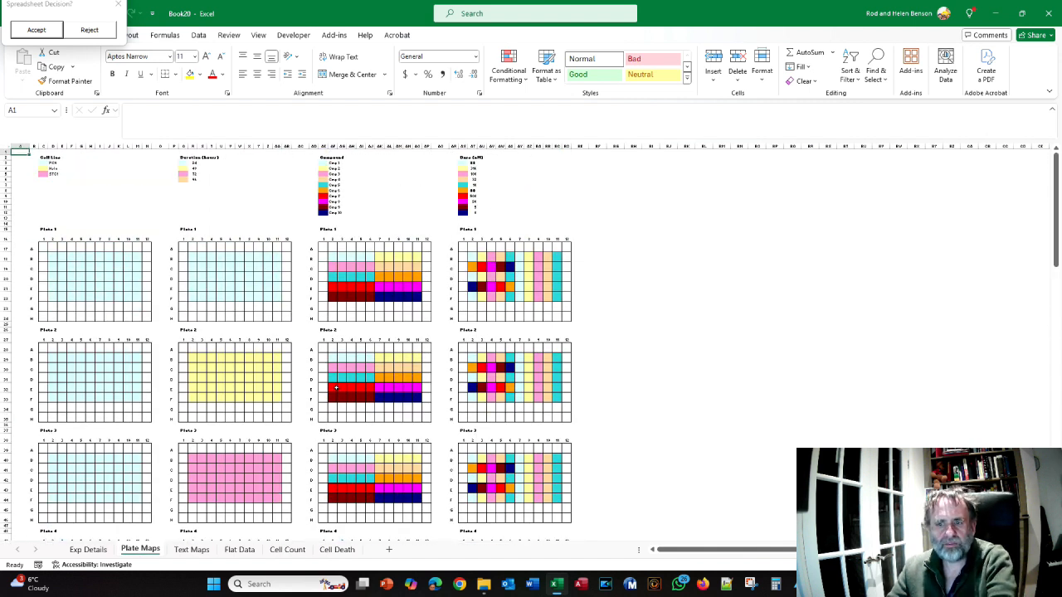
Check crib sheet section 4.3.7, then reject the 96-well preview in Excel and change the plate type to 384 Well Plate
{"action": "key", "text": "alt+Tab"}
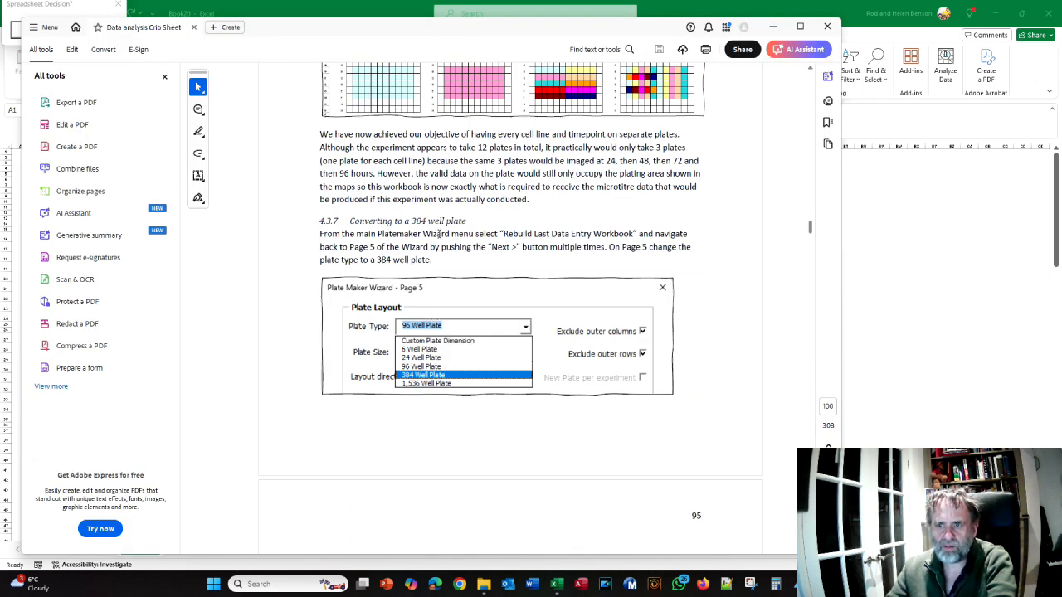
{"action": "key", "text": "alt+Tab"}
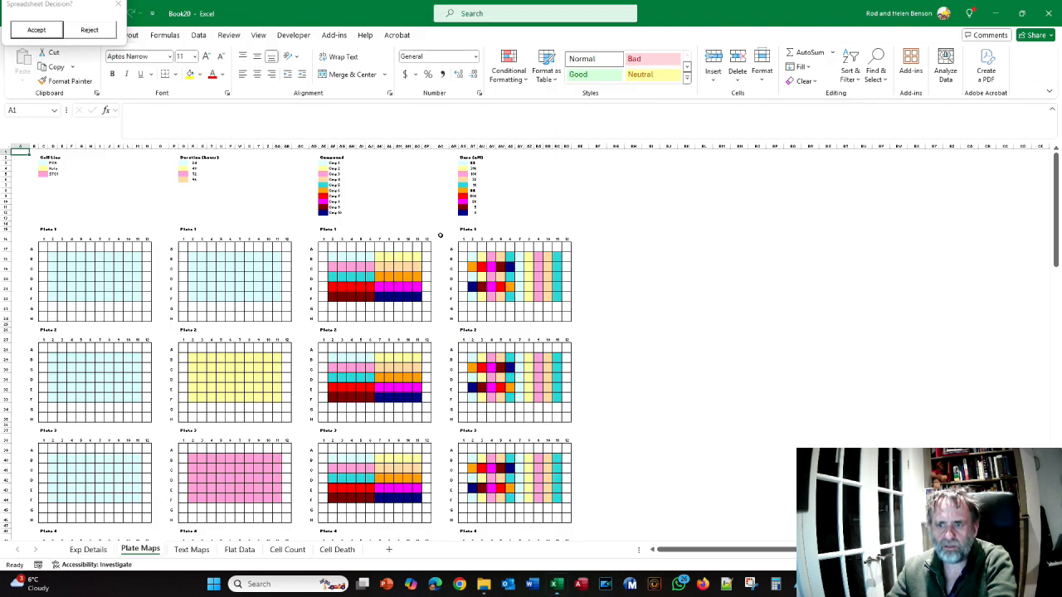
{"action": "left_click", "coordinate": [90, 31]}
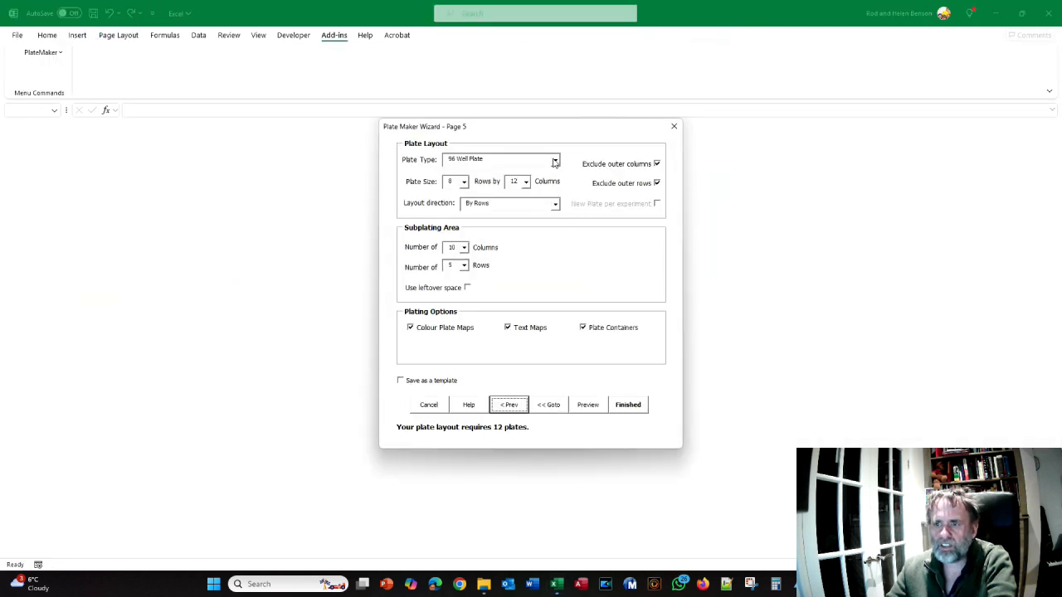
{"action": "left_click", "coordinate": [554, 163]}
{"action": "left_click", "coordinate": [524, 199]}
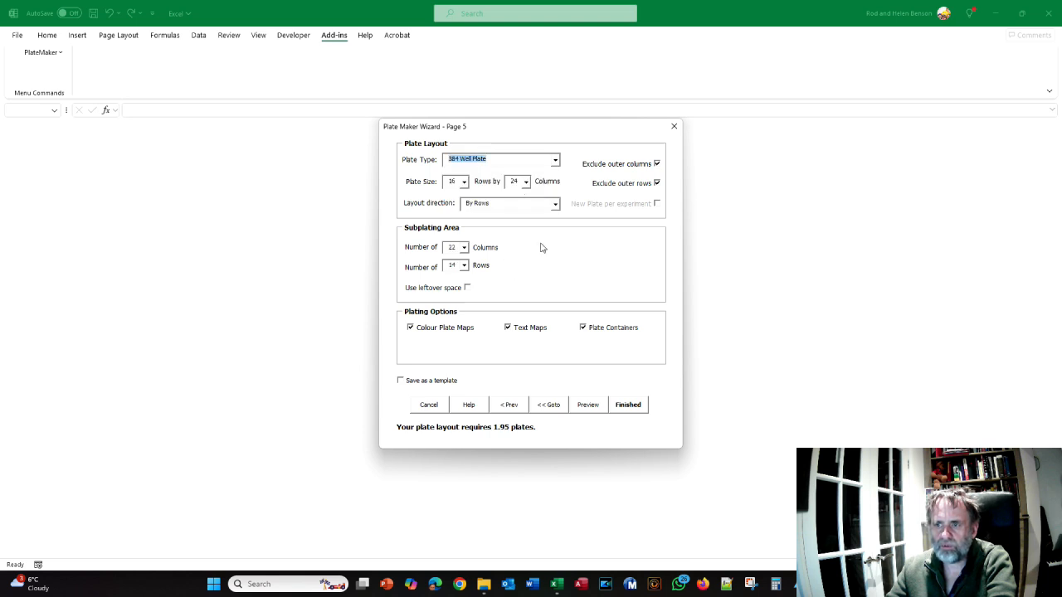
Check the crib sheet's preview instruction for the 384-well layout, and preview its plate maps in Excel
{"action": "key", "text": "alt+Tab"}
{"action": "scroll", "coordinate": [540, 246], "scroll_direction": "down", "scroll_amount": 5}
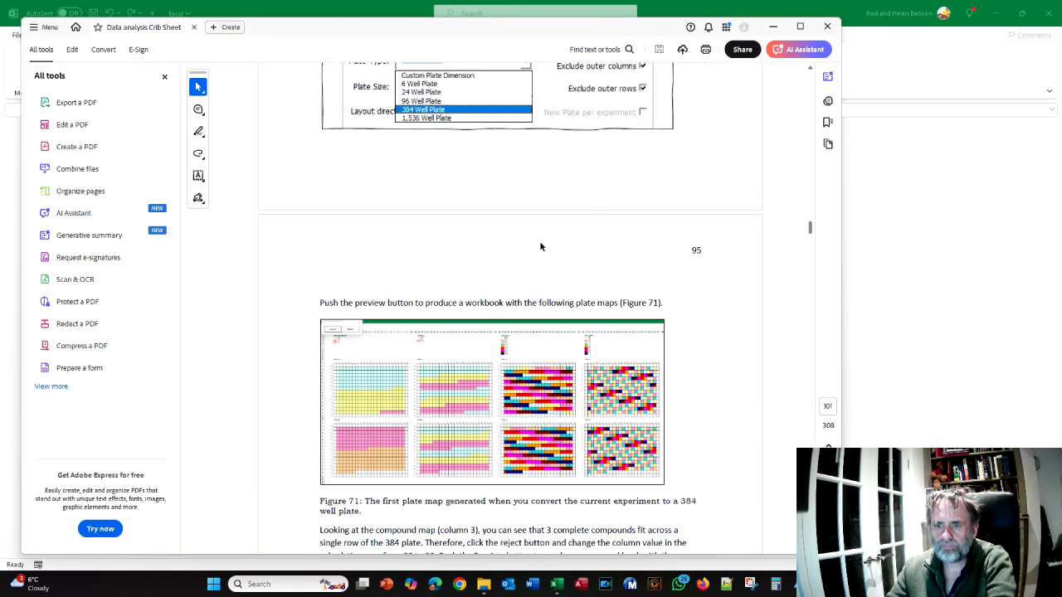
{"action": "key", "text": "alt+Tab"}
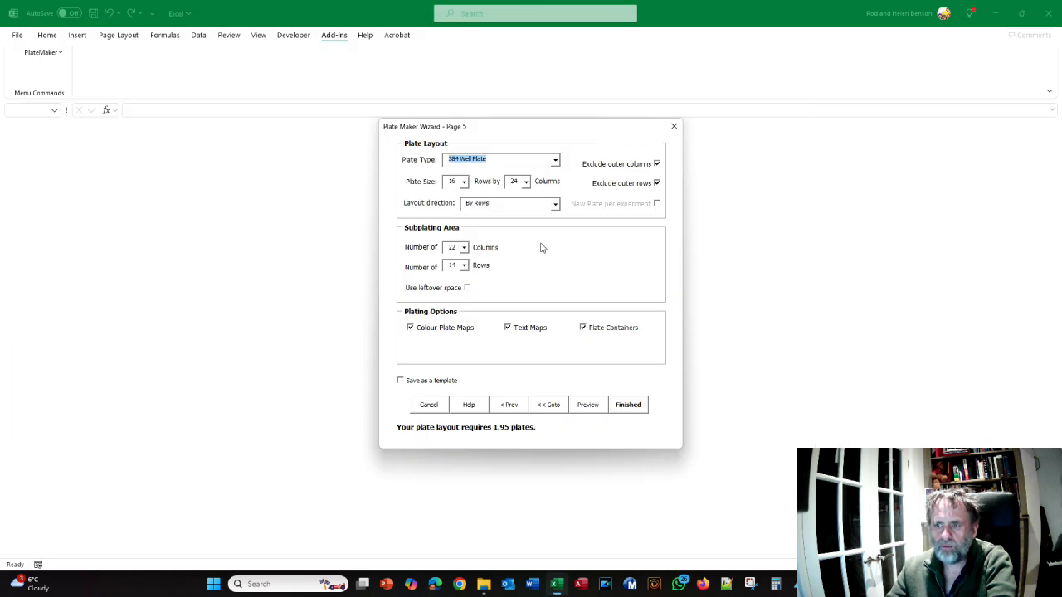
{"action": "left_click", "coordinate": [584, 399]}
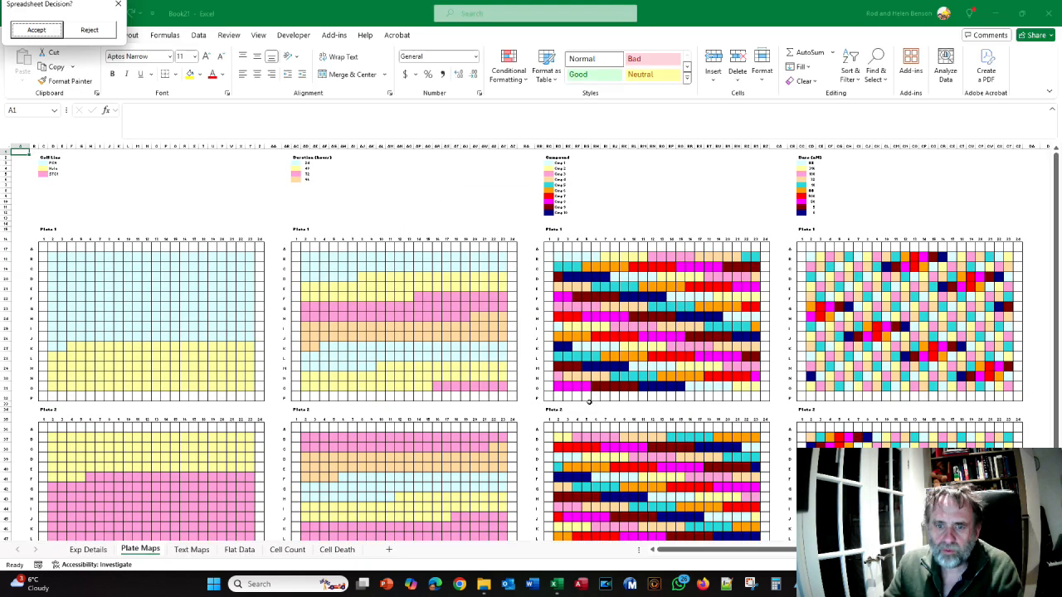
Compare the 384-well preview with Figure 71 in the crib sheet PDF and read the advice on the subplating column count
{"action": "key", "text": "alt+Tab"}
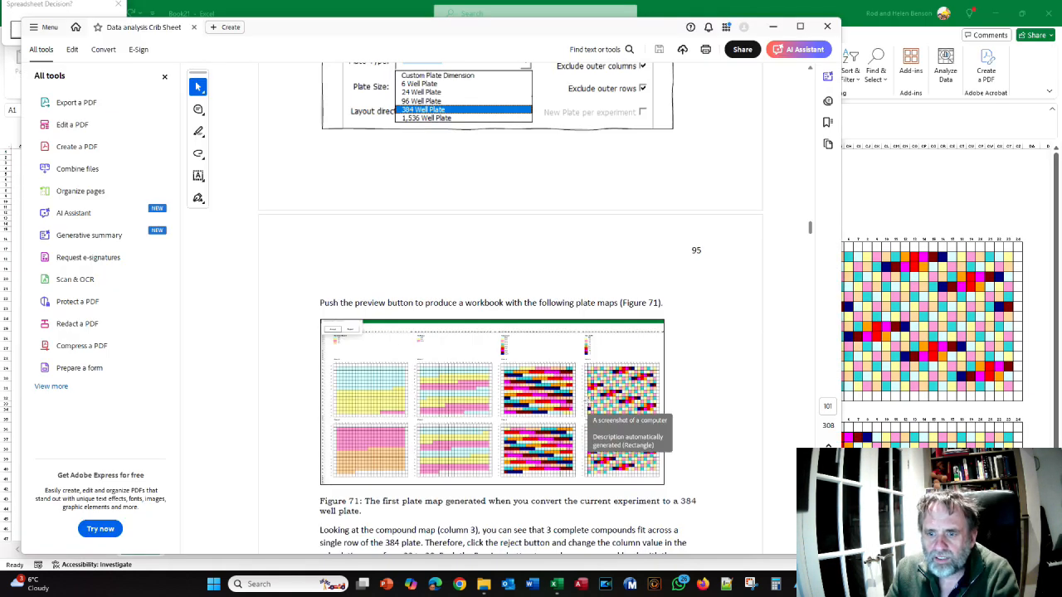
{"action": "scroll", "coordinate": [589, 403], "scroll_direction": "down", "scroll_amount": 1}
{"action": "key", "text": "alt+Tab"}
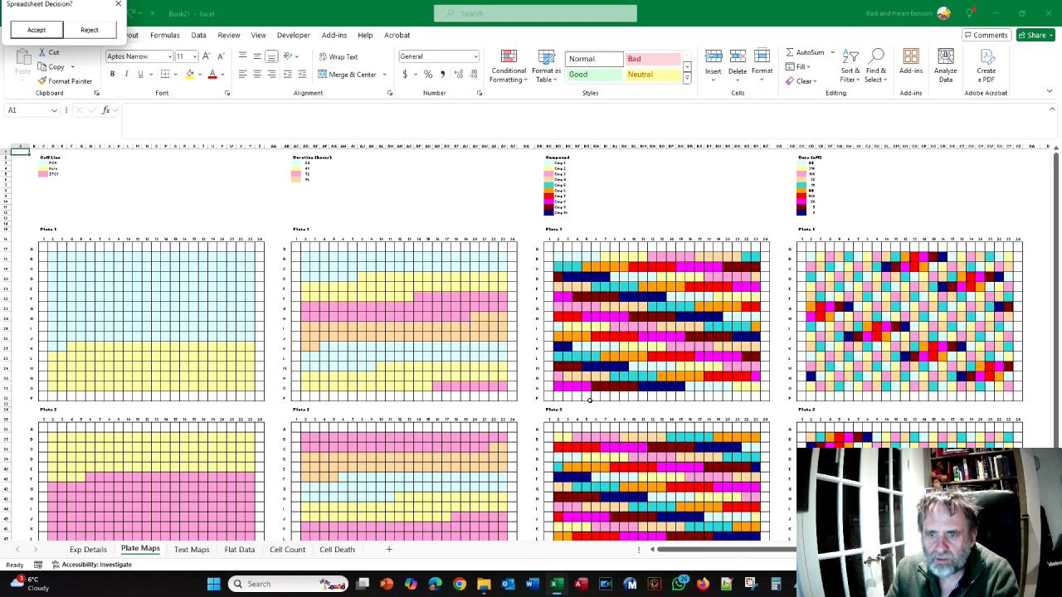
{"action": "key", "text": "alt+Tab"}
{"action": "key", "text": "alt+Tab"}
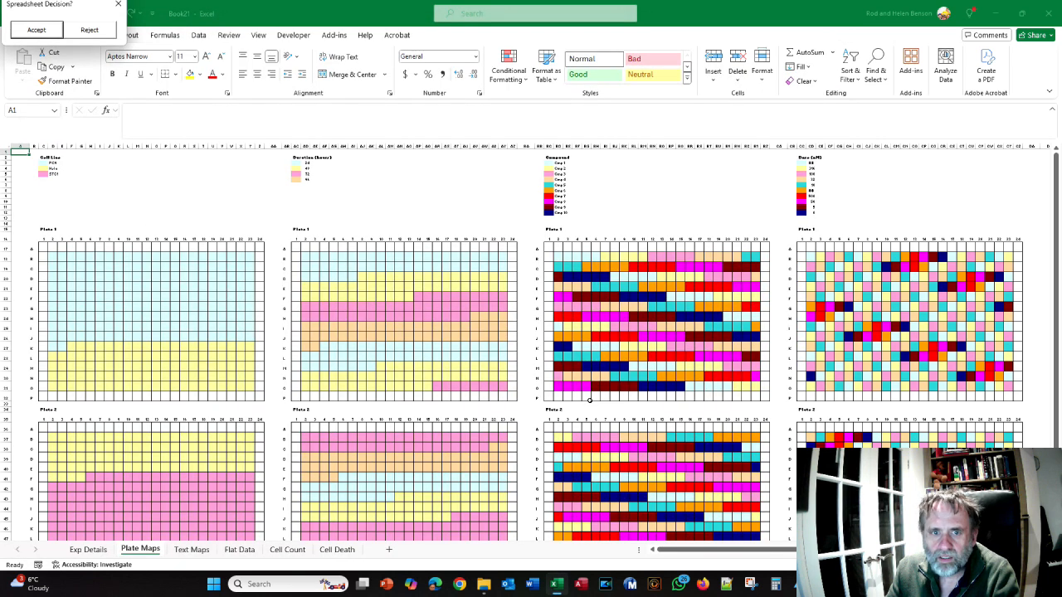
{"action": "key", "text": "alt+Tab"}
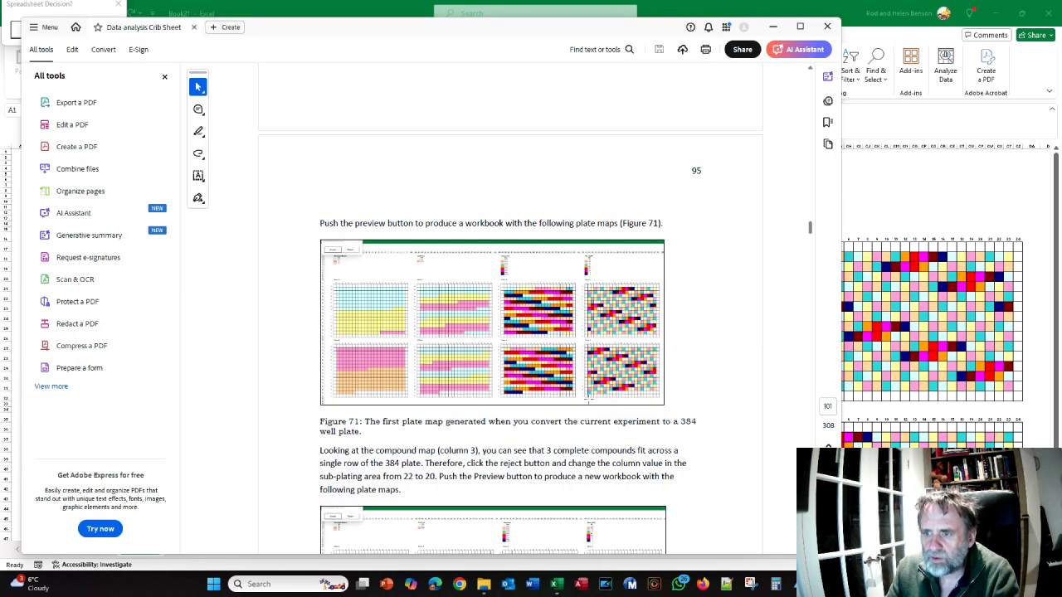
{"action": "scroll", "coordinate": [588, 400], "scroll_direction": "down", "scroll_amount": 3}
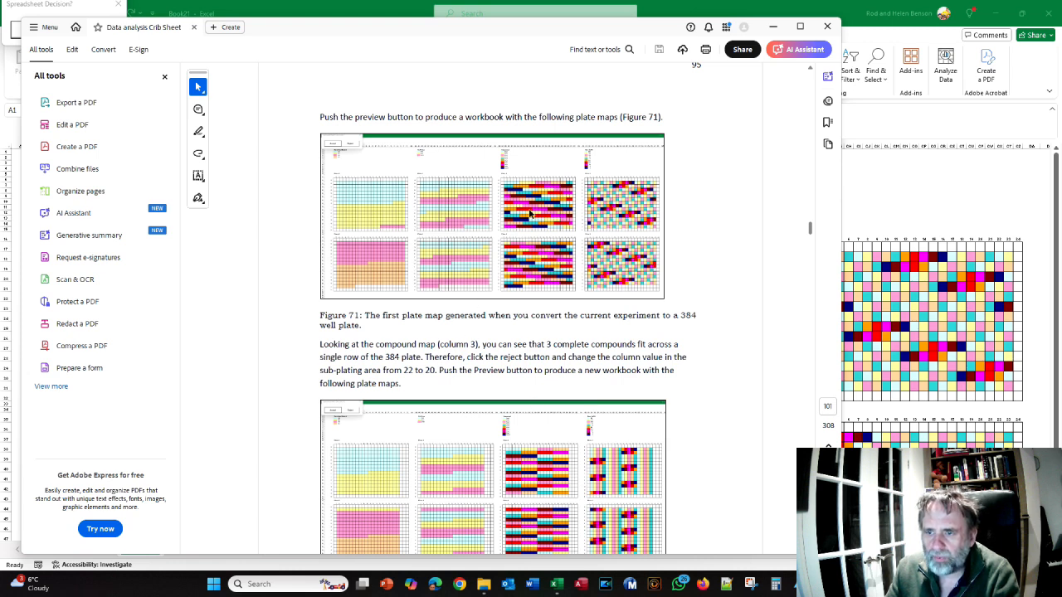
{"action": "key", "text": "alt+Tab"}
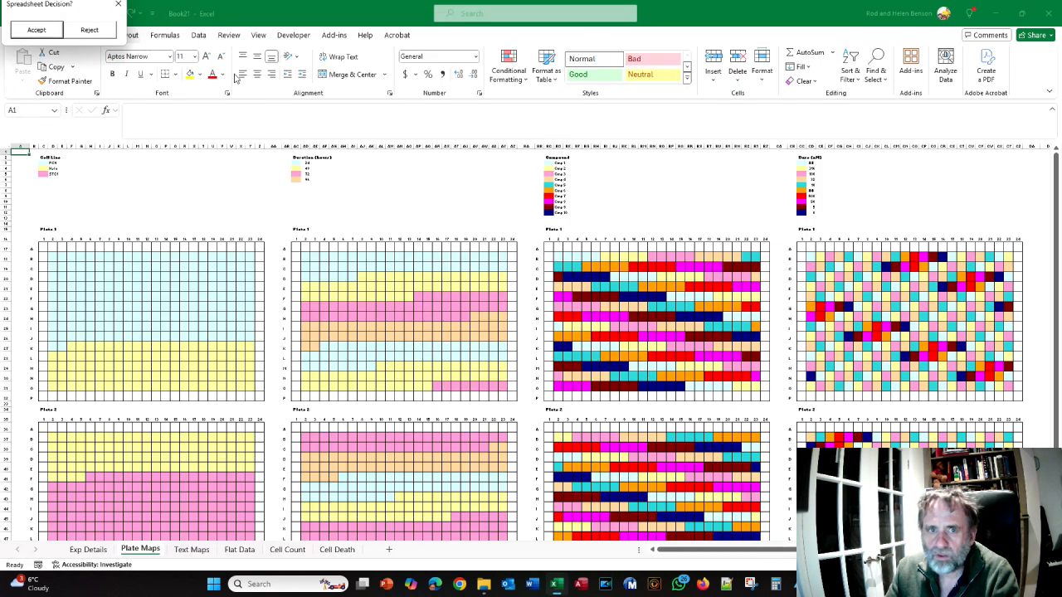
Reject the 384-well preview, set the subplating area to 20 columns without using leftover space, and preview the plate maps again
{"action": "left_click", "coordinate": [90, 31]}
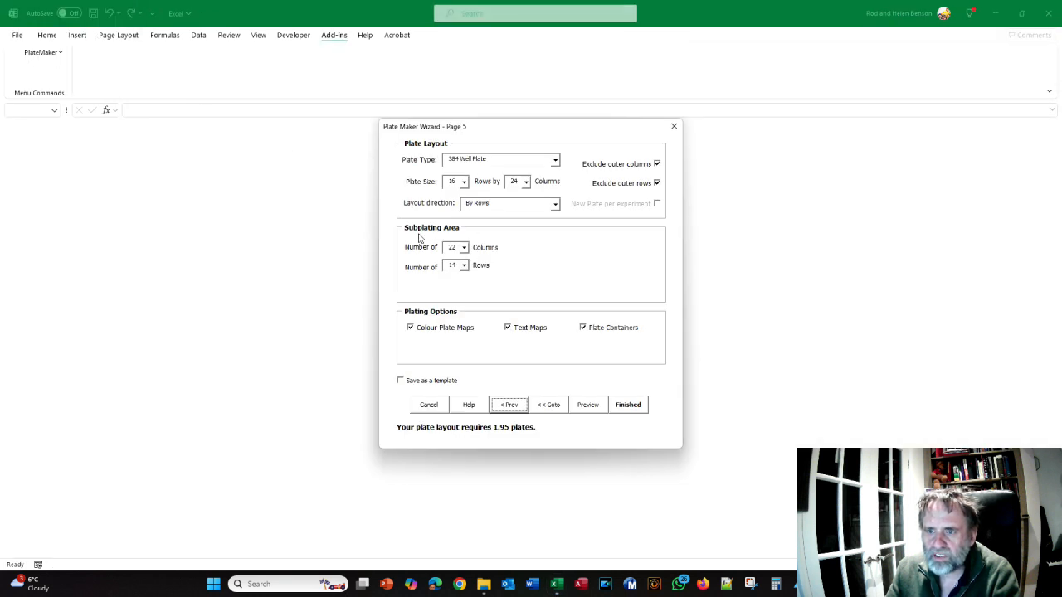
{"action": "left_click", "coordinate": [464, 248]}
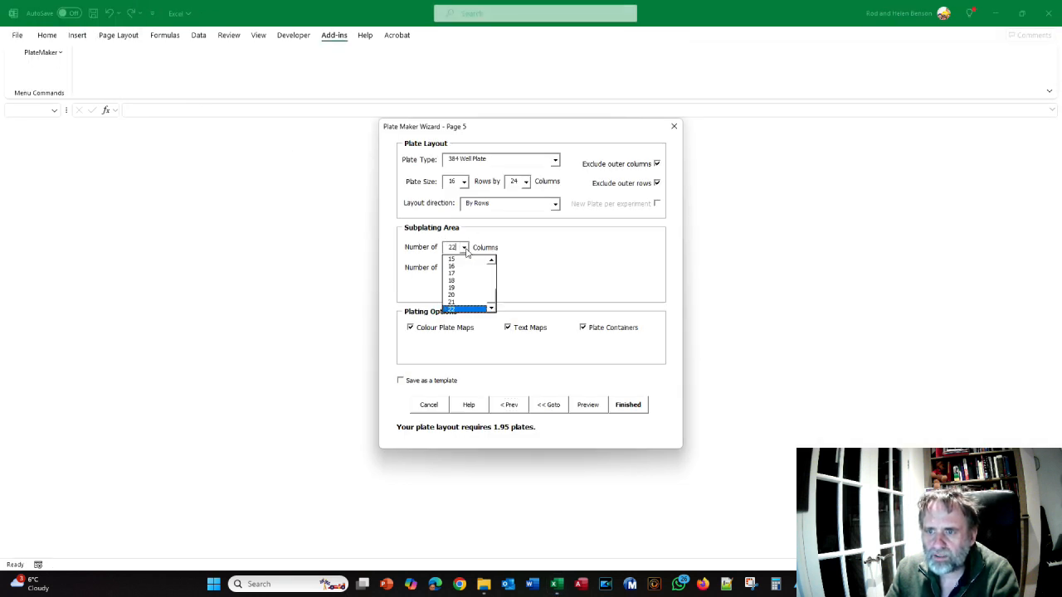
{"action": "left_click", "coordinate": [452, 293]}
{"action": "left_click", "coordinate": [467, 287]}
{"action": "left_click", "coordinate": [578, 407]}
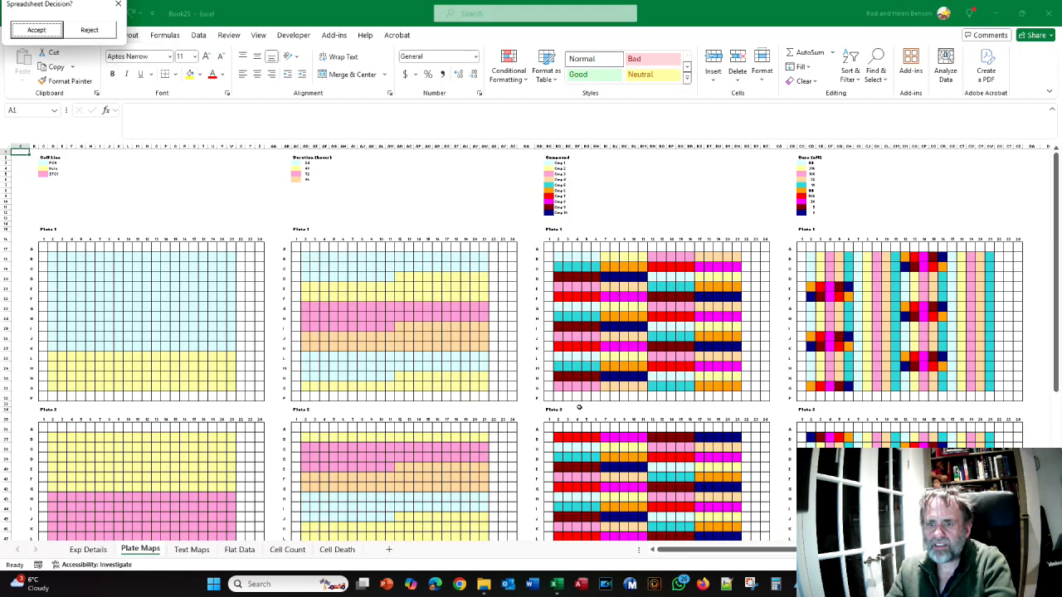
Check the 20-column preview against the corresponding plate maps in the crib sheet PDF, and return to Excel
{"action": "key", "text": "alt+Tab"}
{"action": "scroll", "coordinate": [466, 239], "scroll_direction": "down", "scroll_amount": 3}
{"action": "scroll", "coordinate": [466, 240], "scroll_direction": "up", "scroll_amount": 1}
{"action": "key", "text": "alt+Tab"}
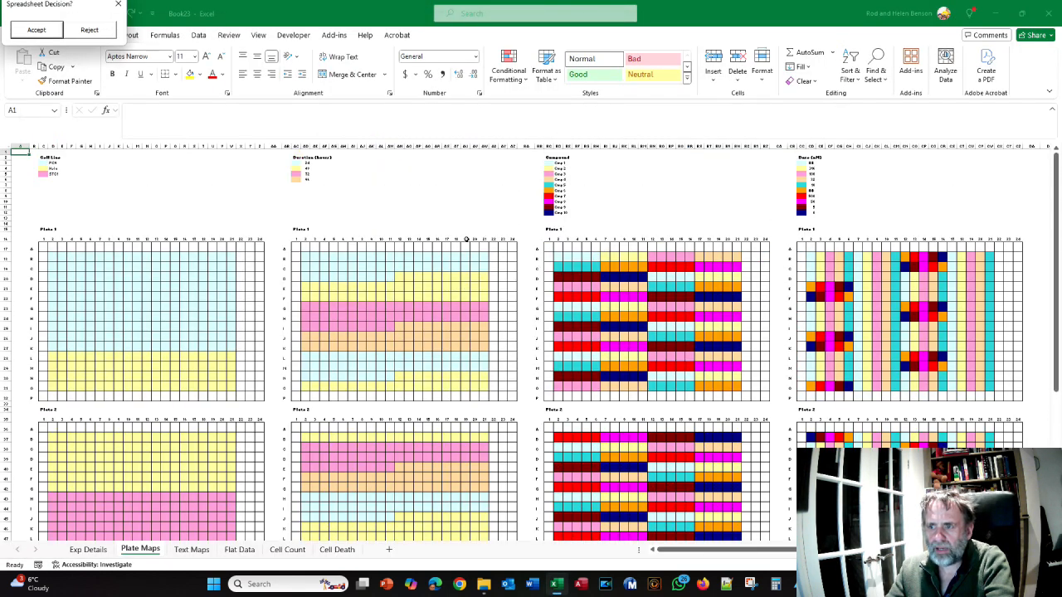
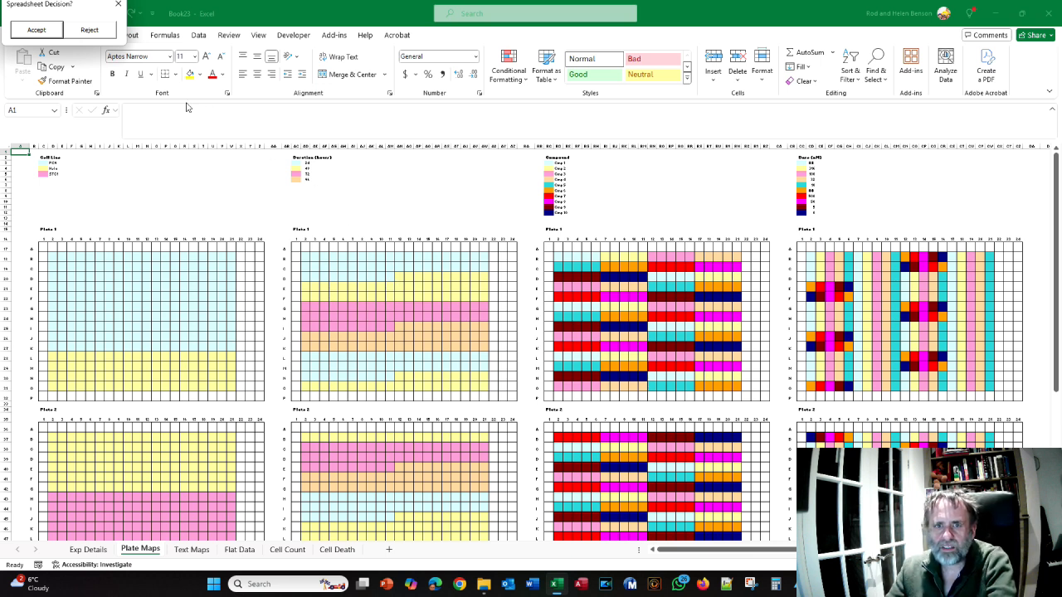
Reject the 20-column preview, return to the Column Names/Values page and select the Compound variable to review its value list
{"action": "left_click", "coordinate": [83, 33]}
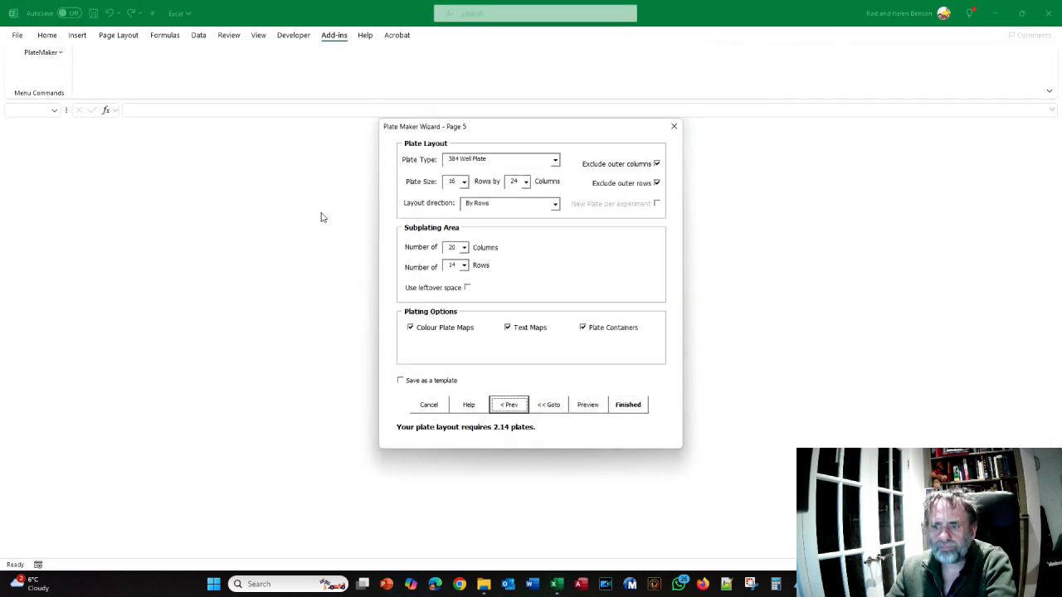
{"action": "left_click", "coordinate": [547, 406]}
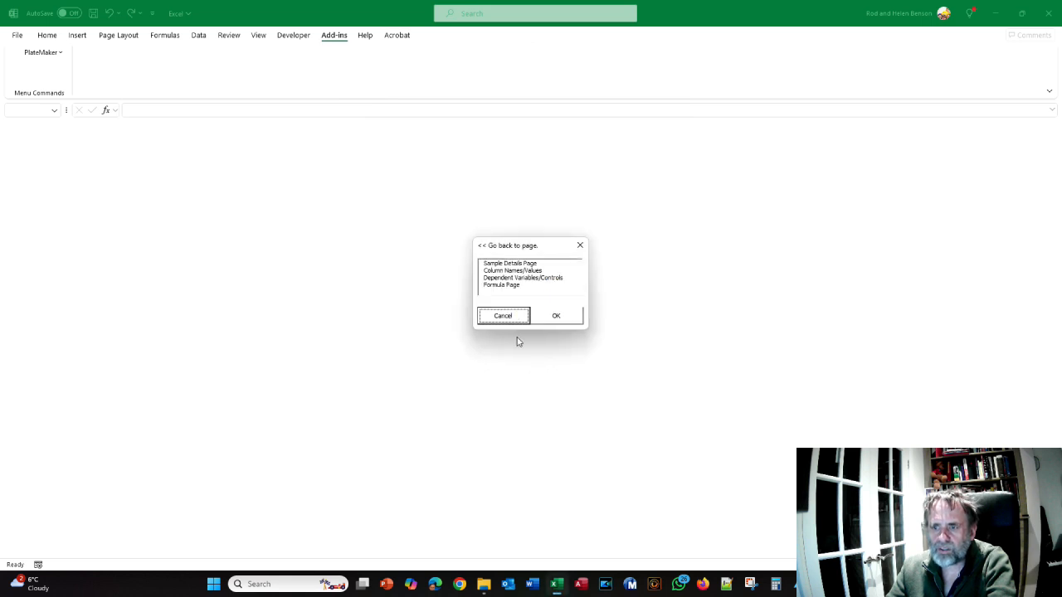
{"action": "left_click", "coordinate": [509, 272]}
{"action": "left_click", "coordinate": [550, 322]}
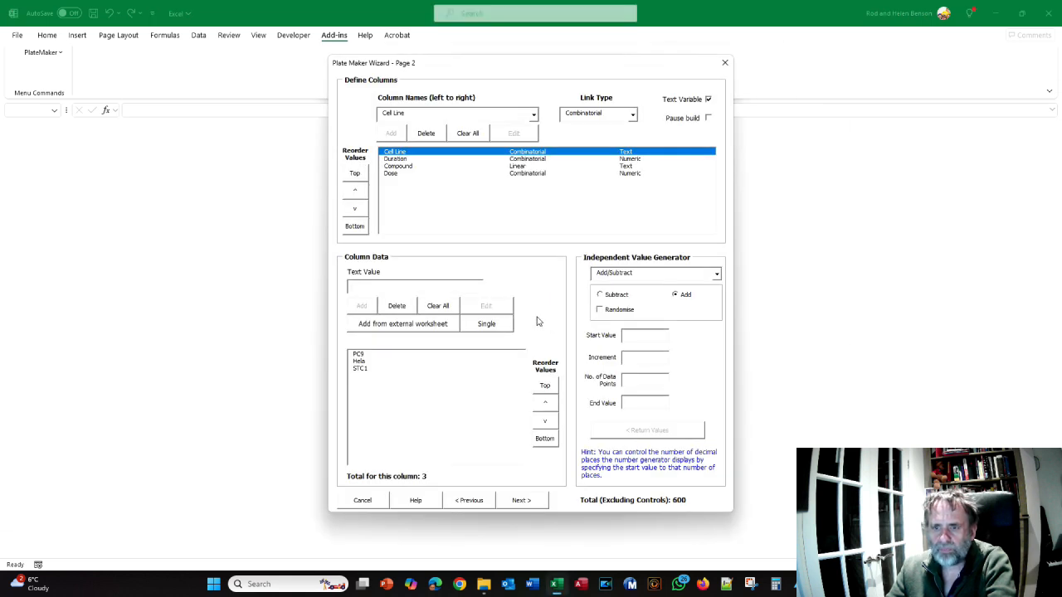
{"action": "left_click", "coordinate": [399, 167]}
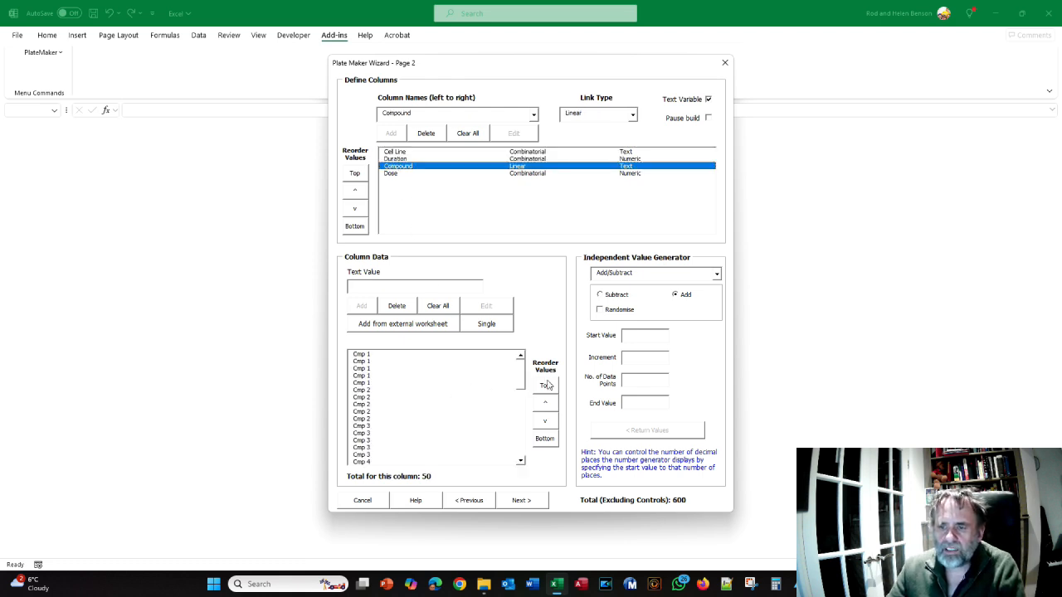
{"action": "scroll", "coordinate": [521, 387], "scroll_direction": "down", "scroll_amount": 11}
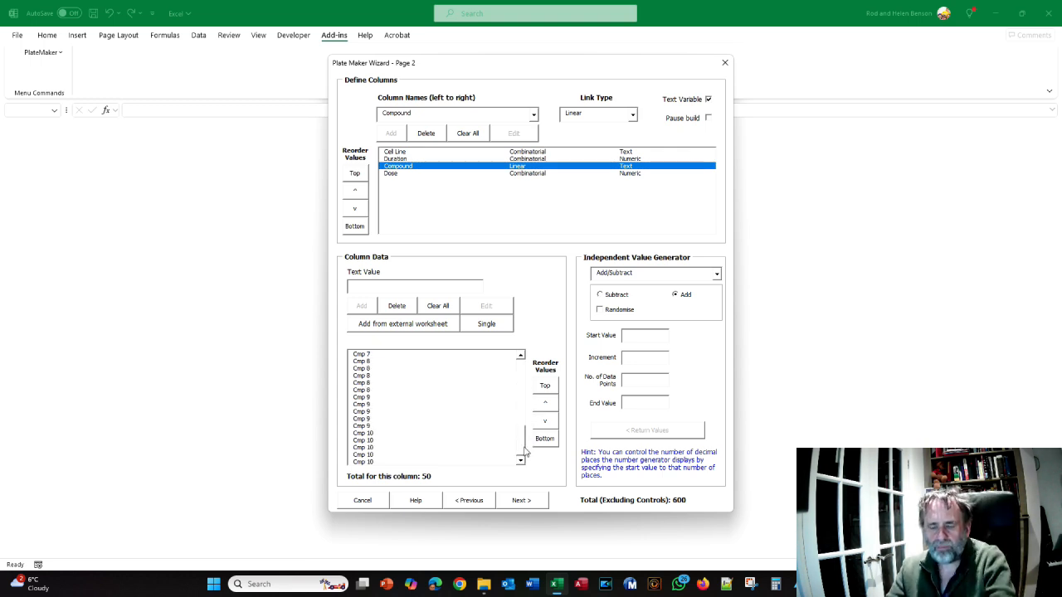
Consult the crib sheet PDF's plate maps and section on the "#" spacer character, and return to the PlateMaker wizard
{"action": "key", "text": "alt+Tab"}
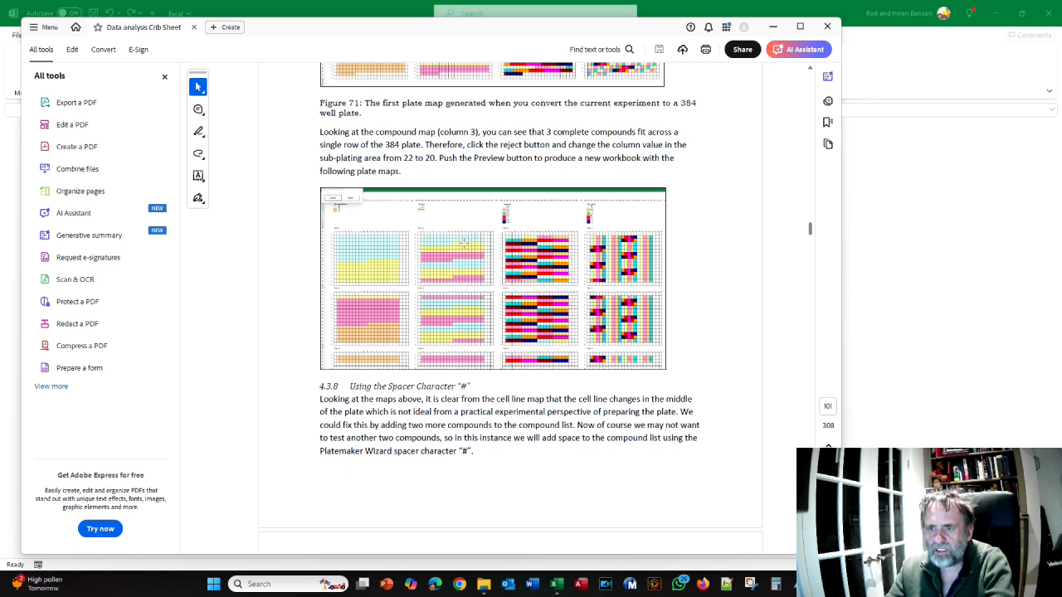
{"action": "key", "text": "alt+Tab"}
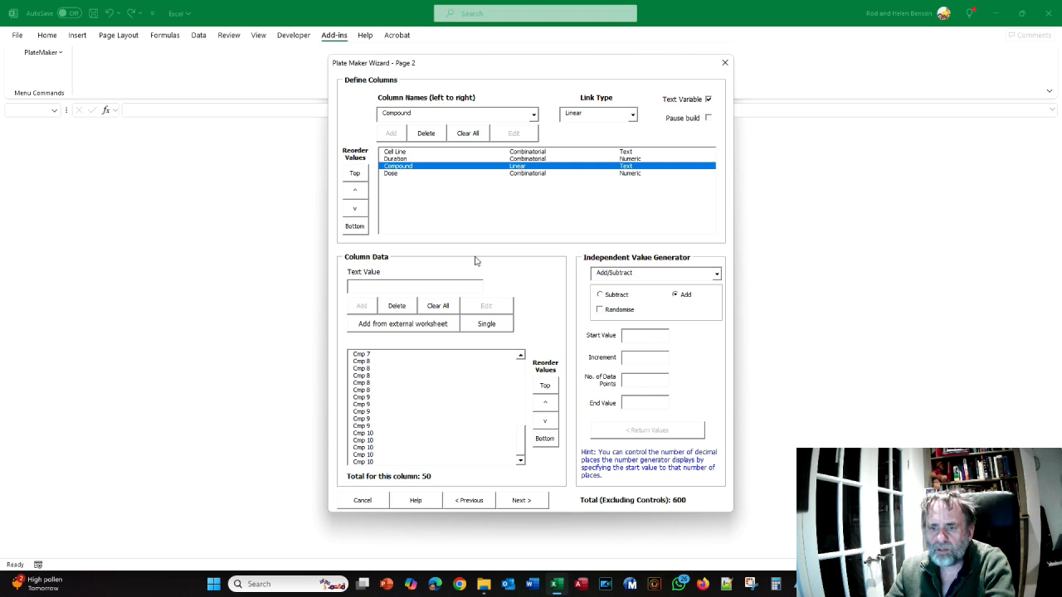
{"action": "key", "text": "alt+Tab"}
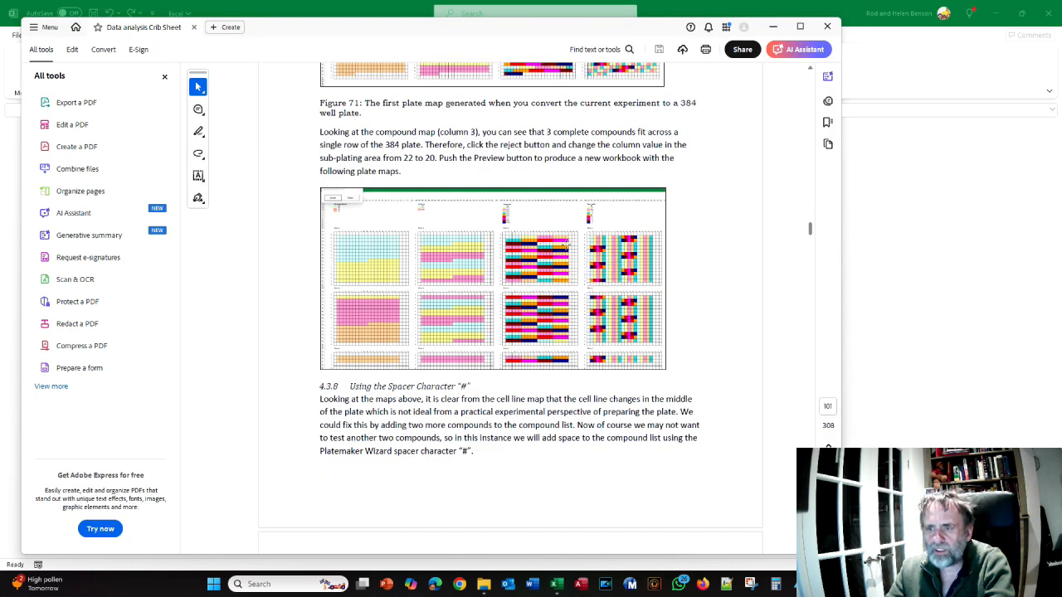
{"action": "key", "text": "alt+Tab"}
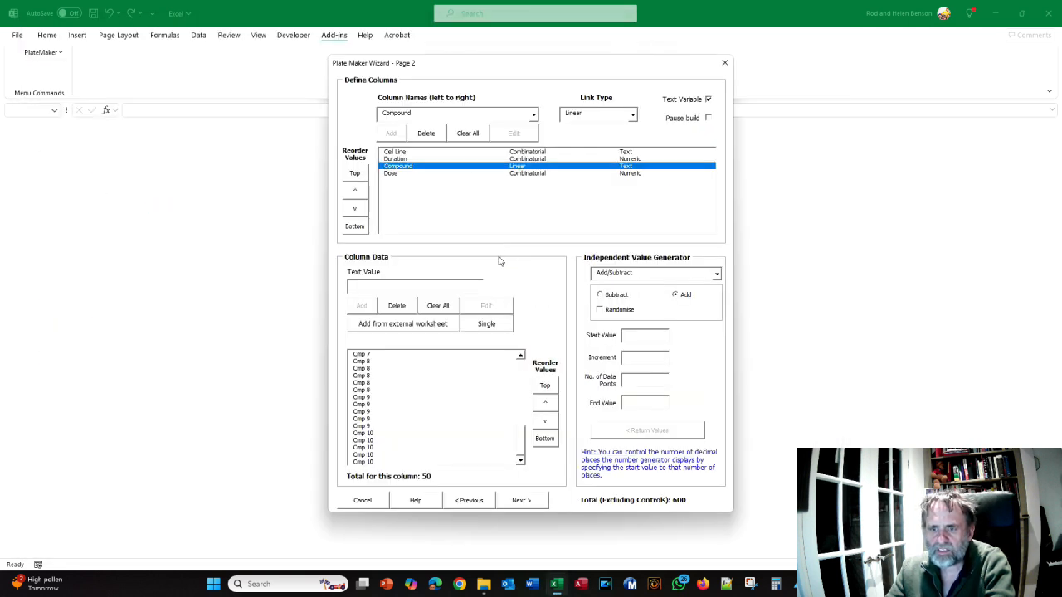
Add 10 "#" spacer entries at once to the Compound column's values using the Multiple option
{"action": "left_click", "coordinate": [426, 287]}
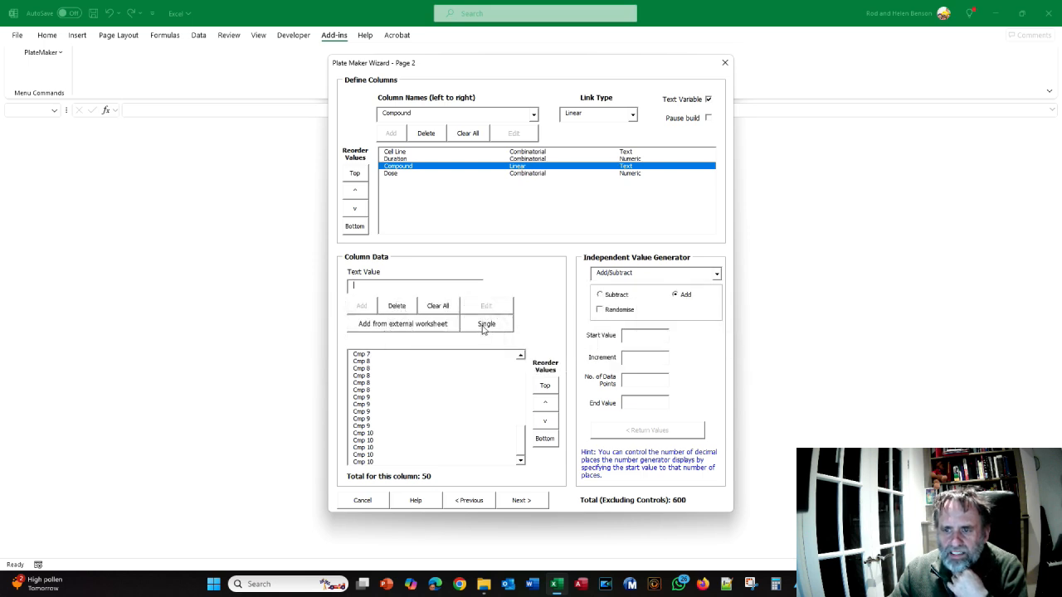
{"action": "left_click", "coordinate": [487, 324]}
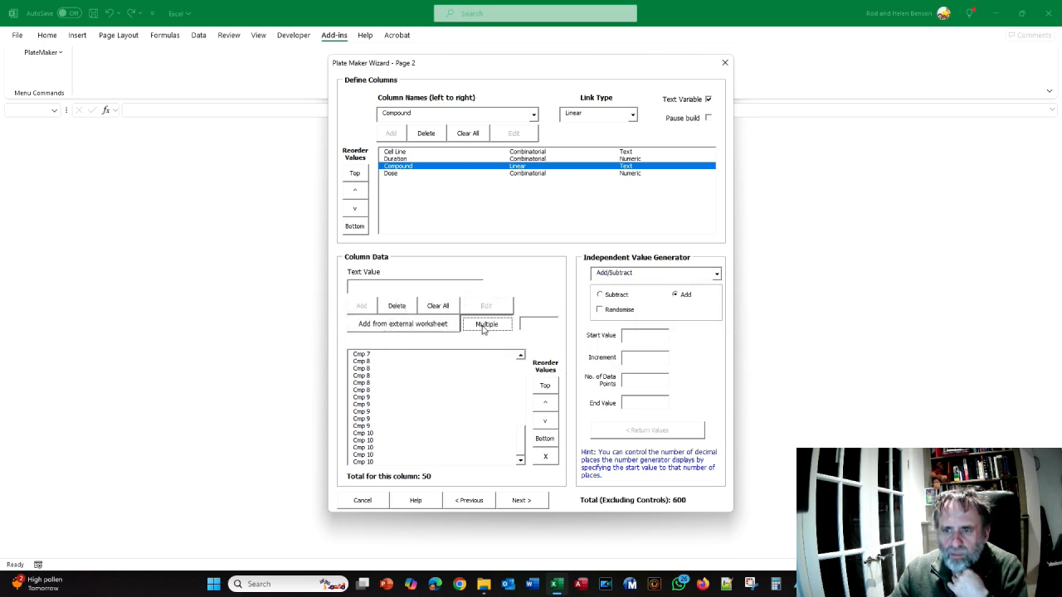
{"action": "left_click", "coordinate": [537, 323]}
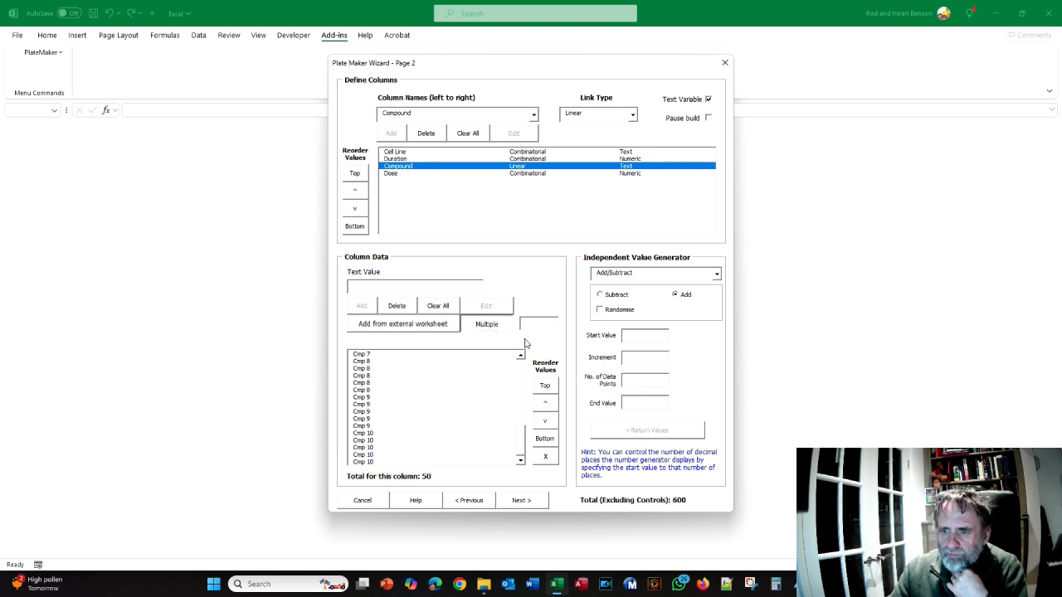
{"action": "type", "text": "10"}
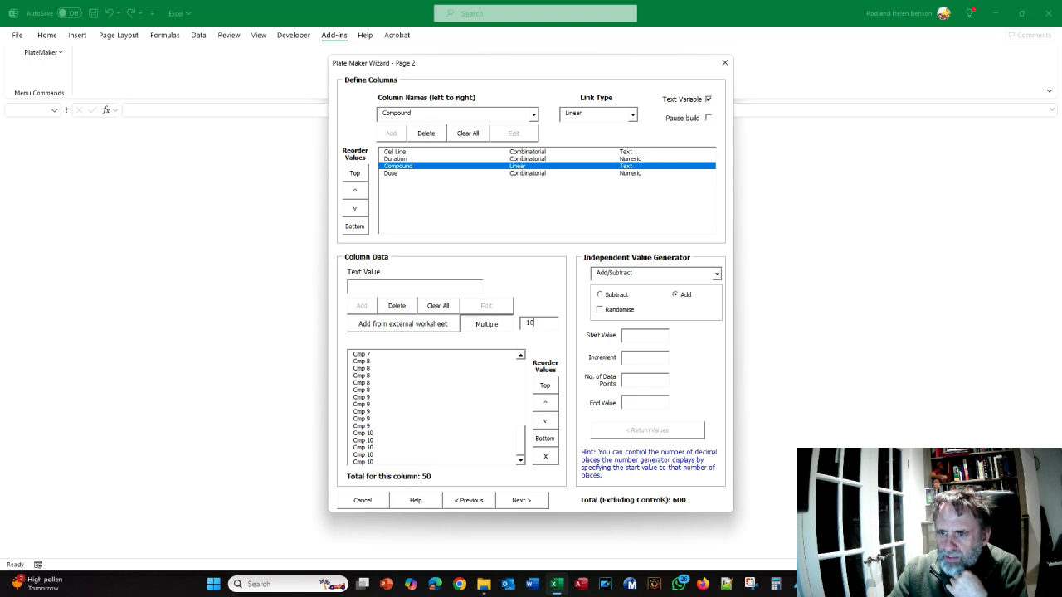
{"action": "left_click", "coordinate": [375, 288]}
{"action": "type", "text": "#"}
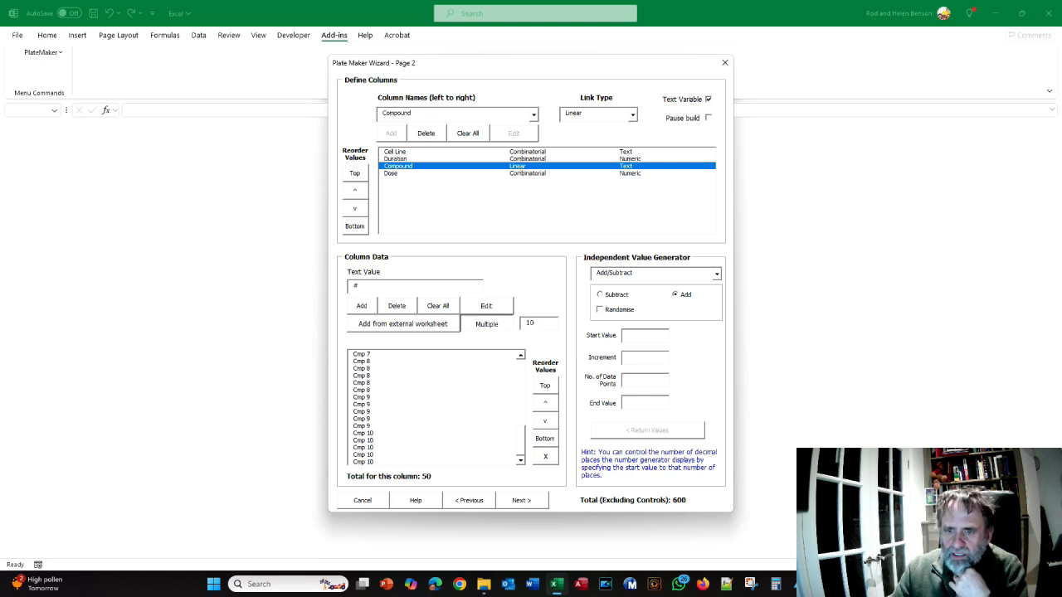
{"action": "left_click", "coordinate": [363, 306]}
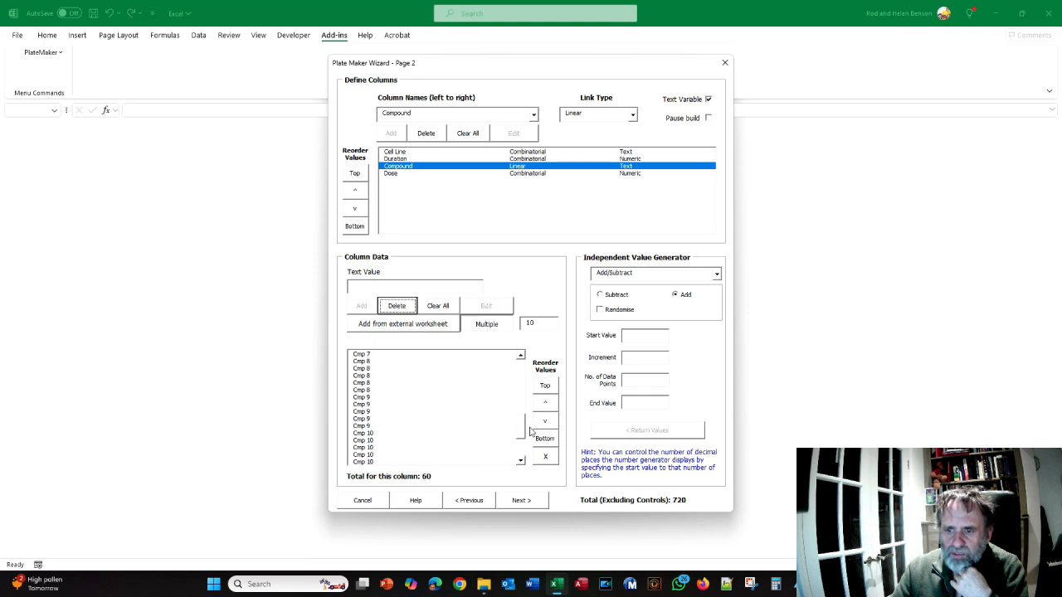
Check the spacer entries at the end of the Compound list, advance to the plate layout page and preview the plate maps
{"action": "left_click_drag", "start_coordinate": [523, 431], "coordinate": [523, 448]}
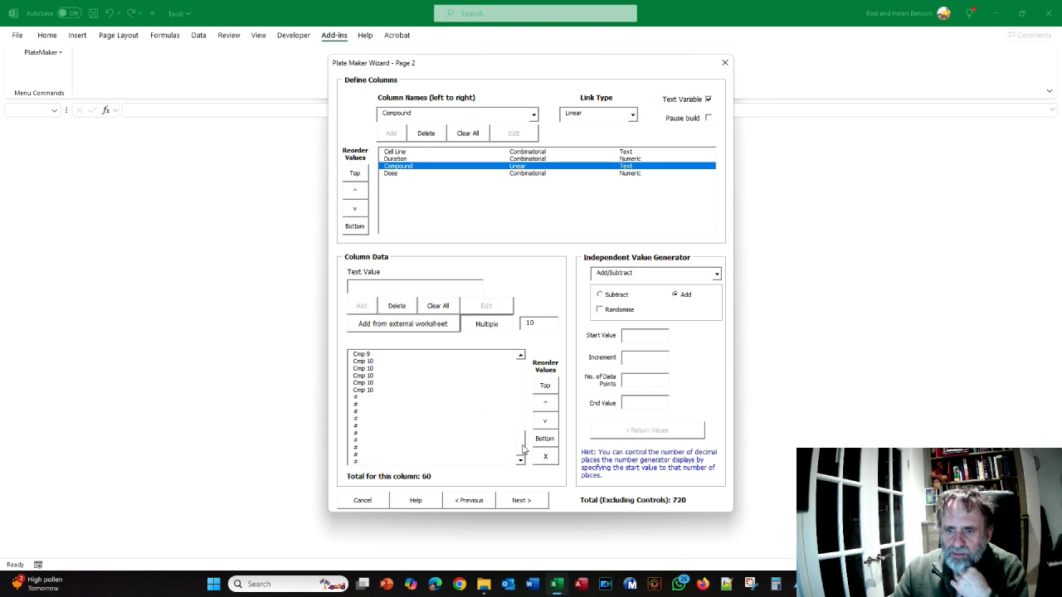
{"action": "left_click_drag", "start_coordinate": [364, 433], "coordinate": [373, 448]}
{"action": "left_click", "coordinate": [371, 419]}
{"action": "left_click", "coordinate": [377, 397]}
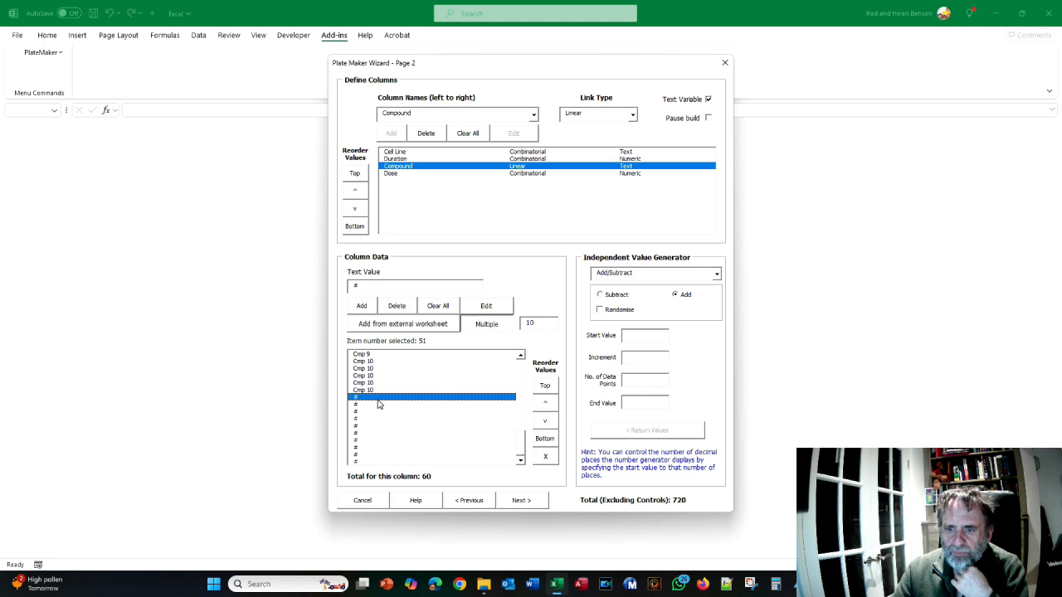
{"action": "left_click", "coordinate": [520, 501]}
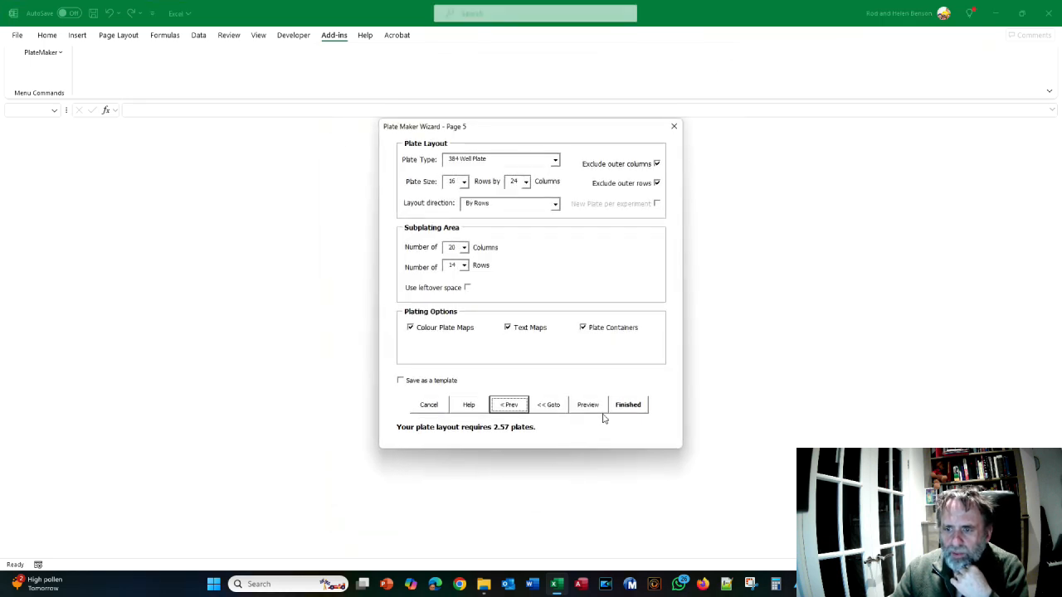
{"action": "left_click", "coordinate": [597, 407]}
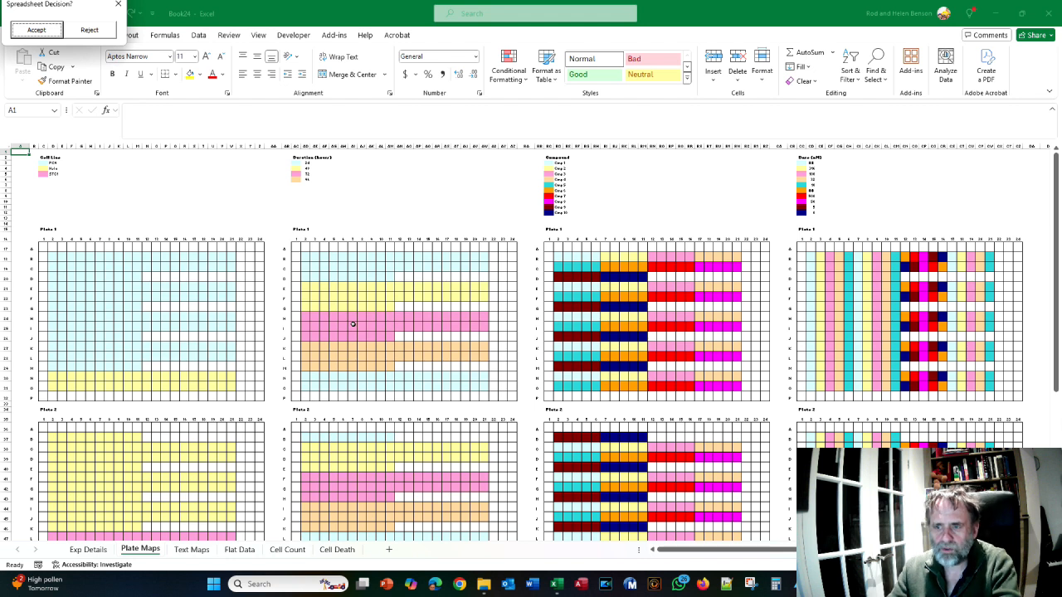
Compare the spacer preview with the crib sheet's plate maps and read its advice on the subplating row count
{"action": "key", "text": "alt+Tab"}
{"action": "scroll", "coordinate": [416, 290], "scroll_direction": "down", "scroll_amount": 1}
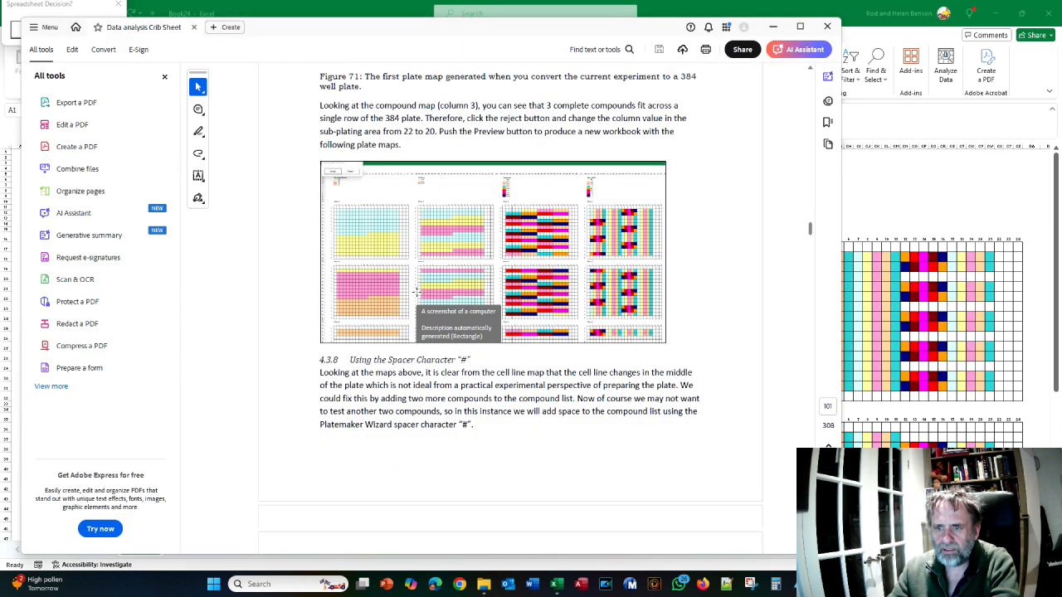
{"action": "scroll", "coordinate": [416, 292], "scroll_direction": "down", "scroll_amount": 10}
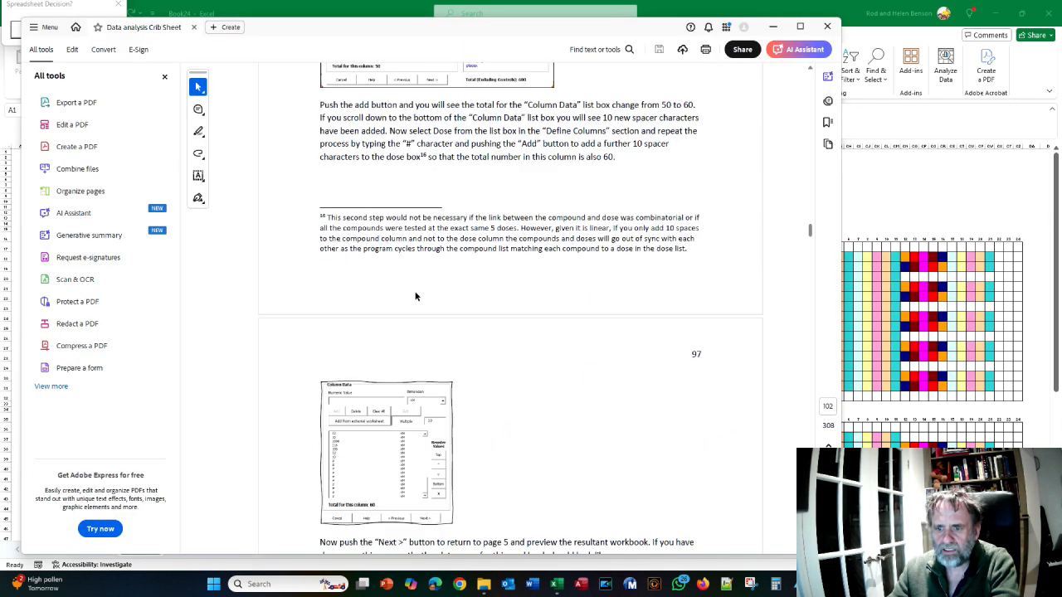
{"action": "scroll", "coordinate": [417, 296], "scroll_direction": "down", "scroll_amount": 4}
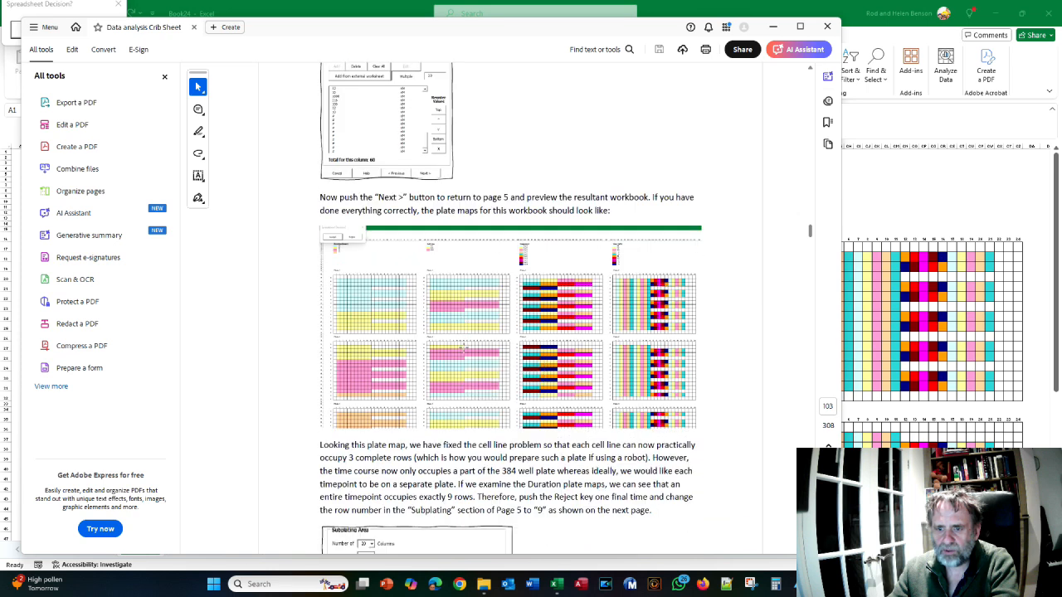
{"action": "scroll", "coordinate": [431, 307], "scroll_direction": "down", "scroll_amount": 1}
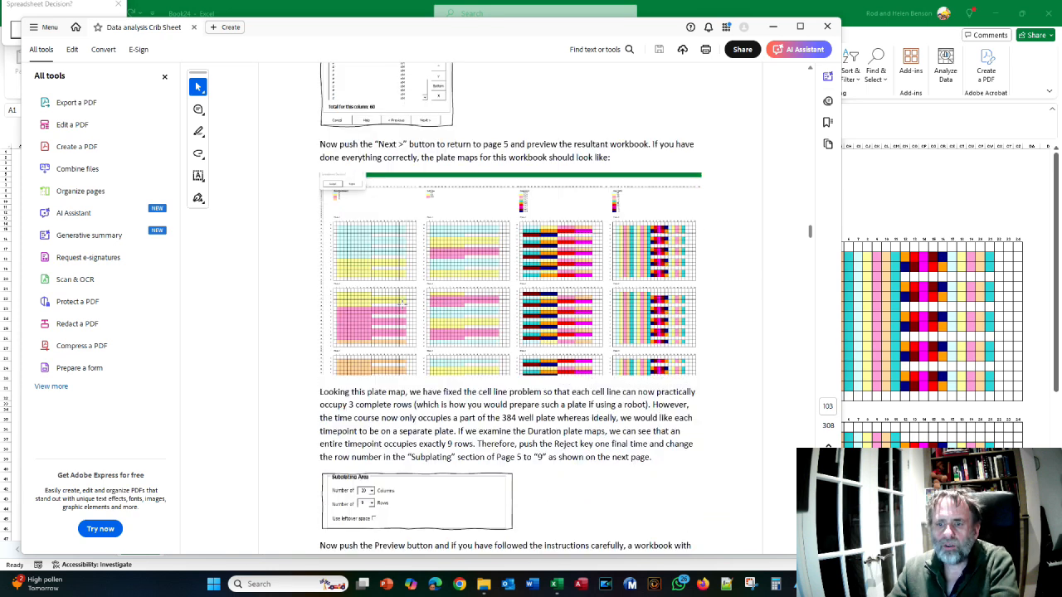
{"action": "key", "text": "alt+Tab"}
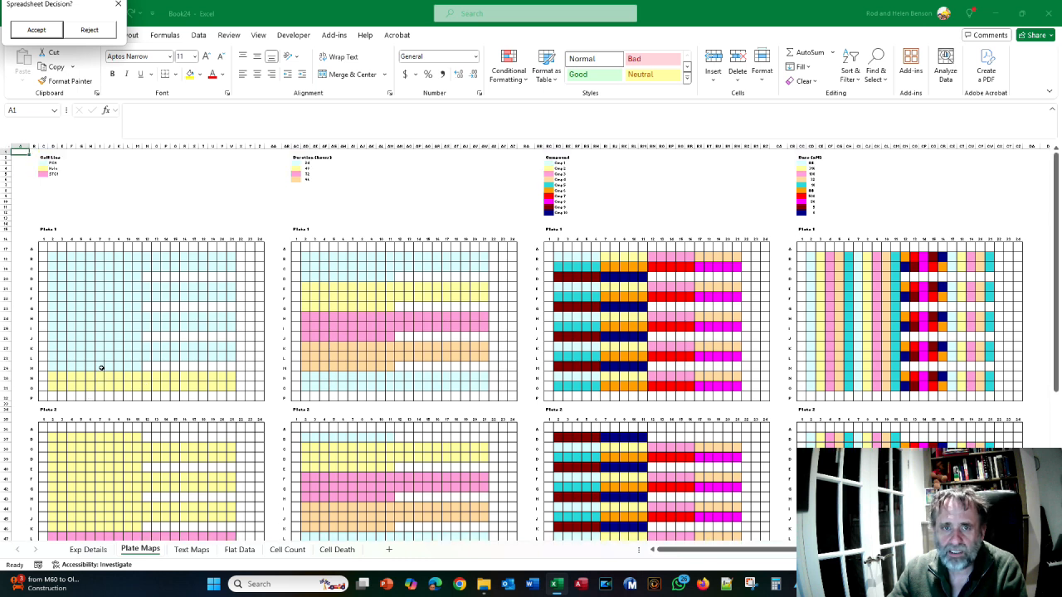
Reject the spacer preview, set the subplating area to 12 rows and preview the plate maps again
{"action": "left_click", "coordinate": [93, 30]}
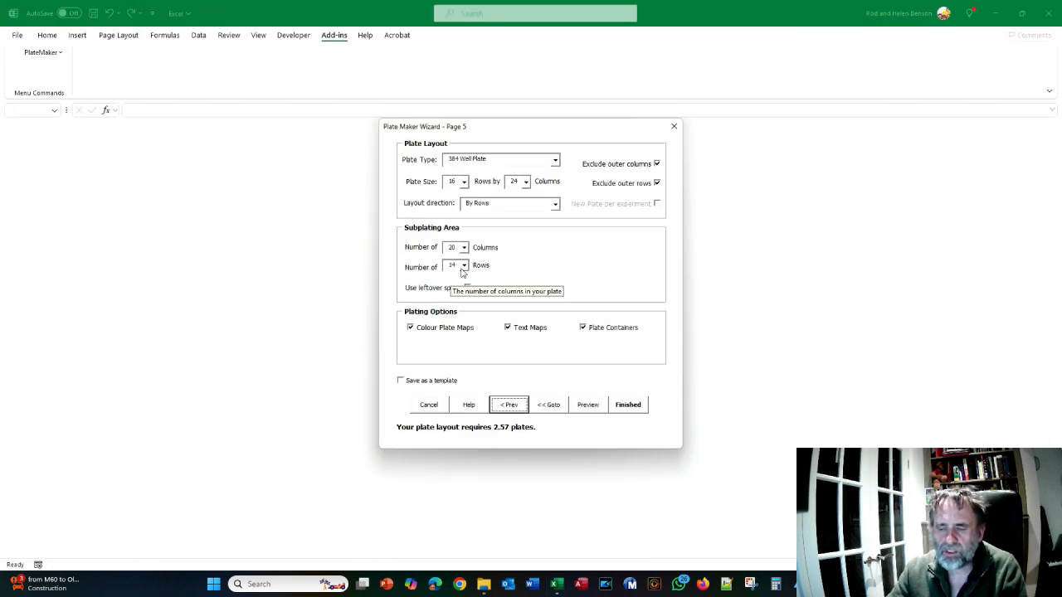
{"action": "left_click", "coordinate": [464, 266]}
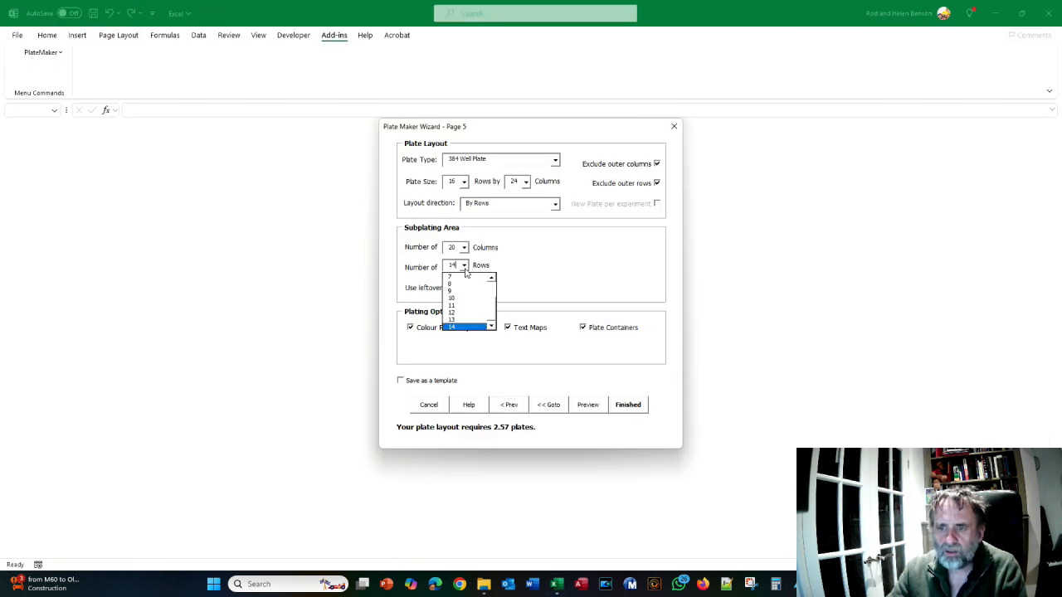
{"action": "left_click", "coordinate": [472, 314]}
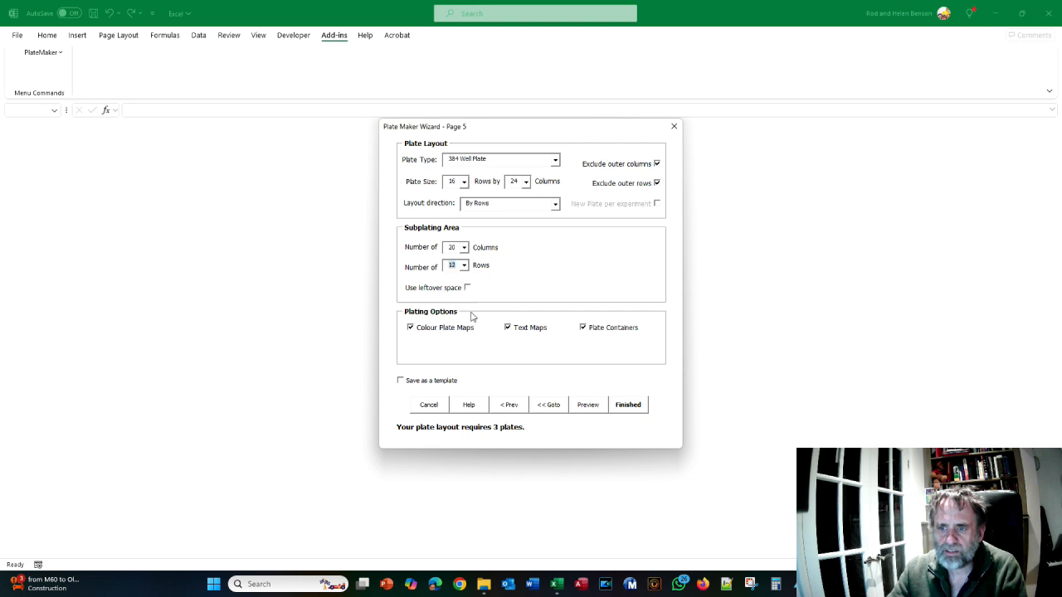
{"action": "left_click", "coordinate": [583, 405]}
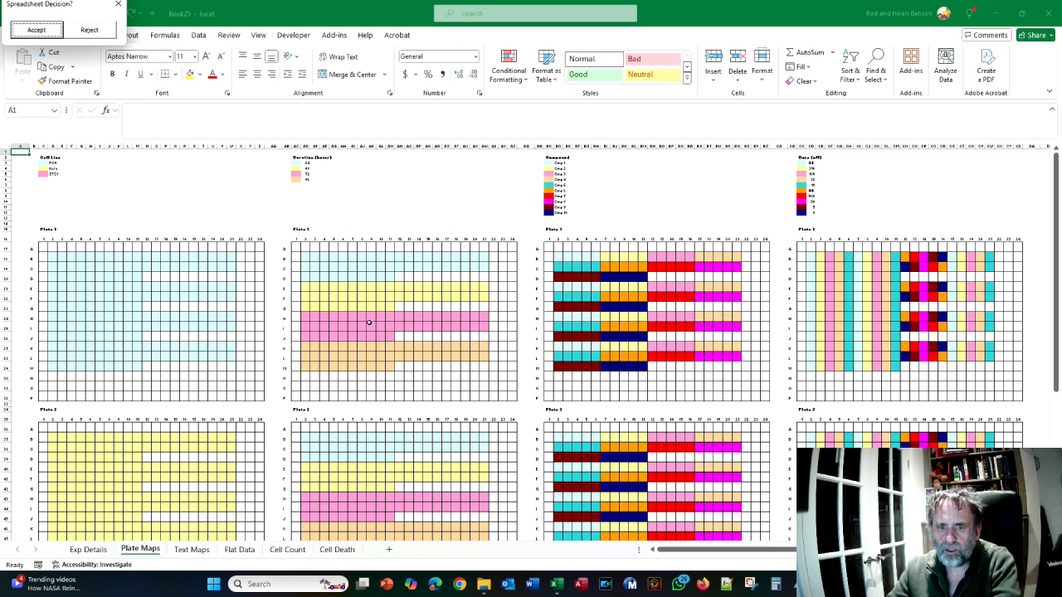
Examine the plate maps in the 12-row preview and compare them with Figure 72 in the crib sheet PDF
{"action": "scroll", "coordinate": [131, 279], "scroll_direction": "down", "scroll_amount": 12}
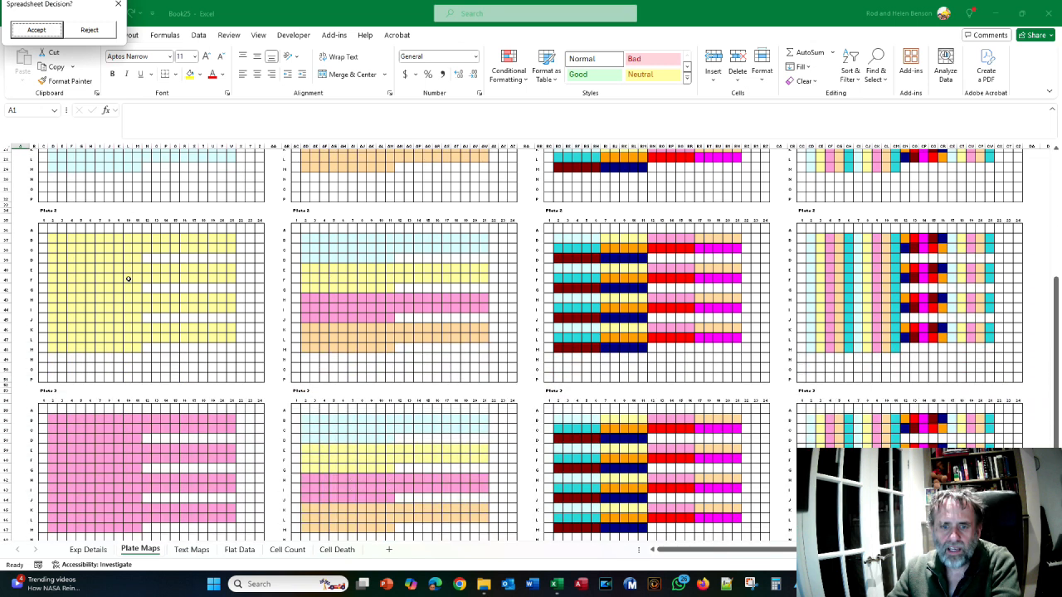
{"action": "scroll", "coordinate": [125, 277], "scroll_direction": "up", "scroll_amount": 12}
{"action": "scroll", "coordinate": [119, 256], "scroll_direction": "down", "scroll_amount": 4}
{"action": "scroll", "coordinate": [108, 282], "scroll_direction": "down", "scroll_amount": 2}
{"action": "key", "text": "alt+Tab"}
{"action": "scroll", "coordinate": [399, 324], "scroll_direction": "down", "scroll_amount": 10}
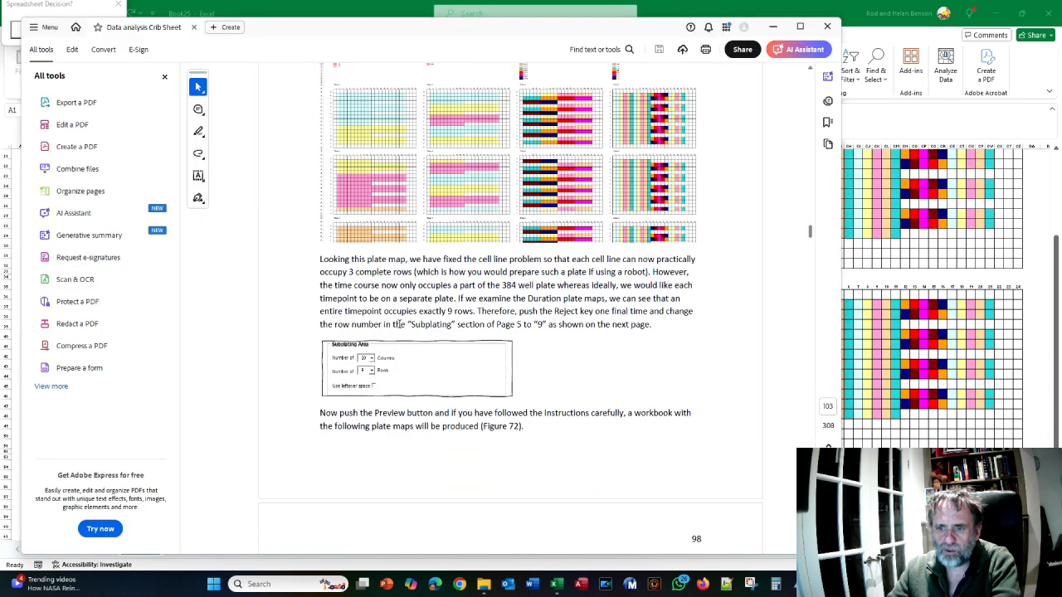
{"action": "scroll", "coordinate": [399, 324], "scroll_direction": "down", "scroll_amount": 8}
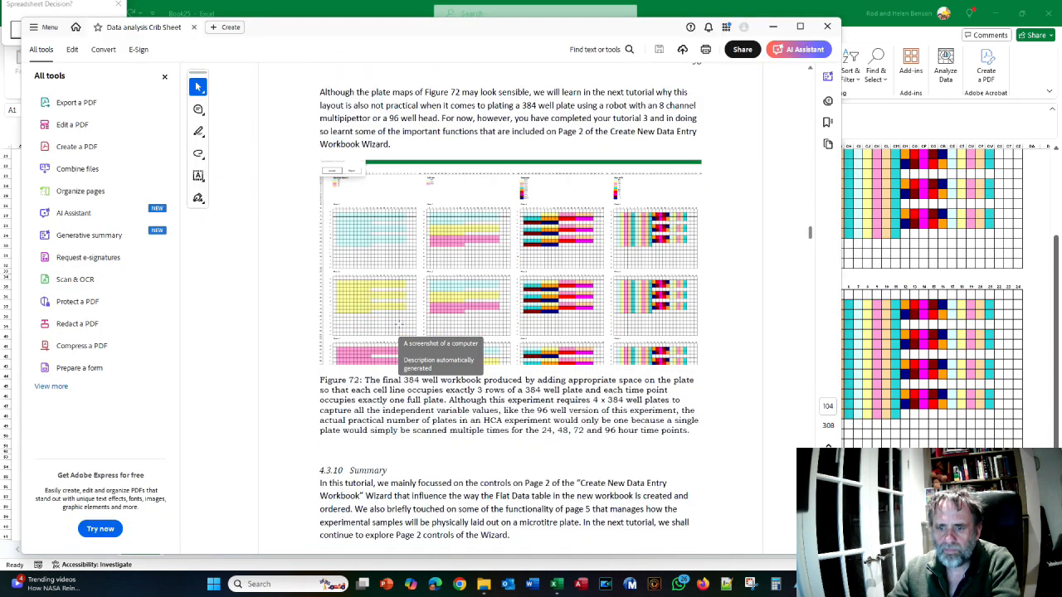
{"action": "scroll", "coordinate": [399, 324], "scroll_direction": "up", "scroll_amount": 1}
{"action": "key", "text": "alt+Tab"}
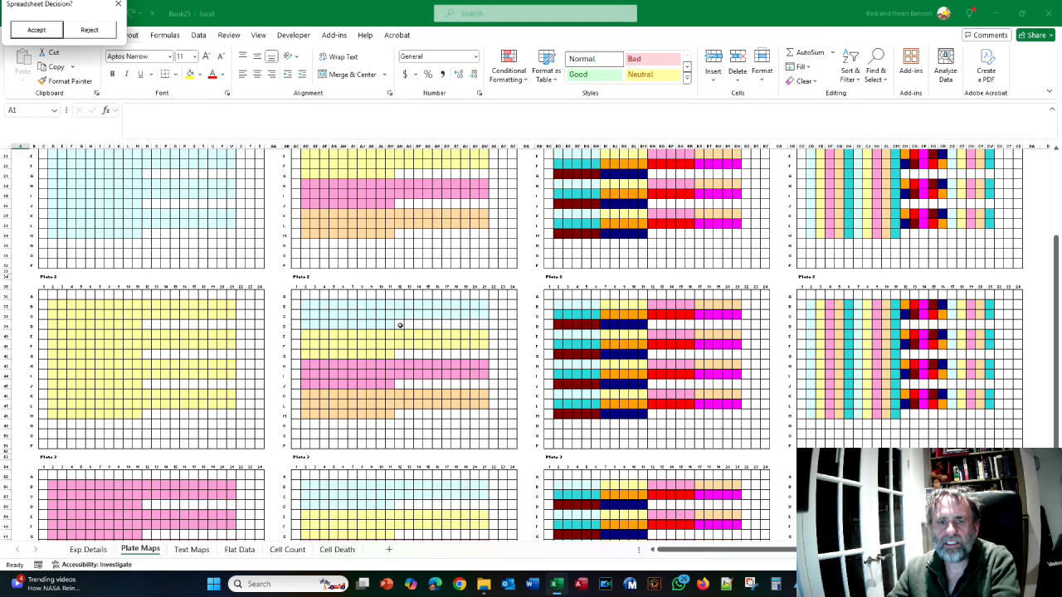
{"action": "scroll", "coordinate": [399, 322], "scroll_direction": "up", "scroll_amount": 4}
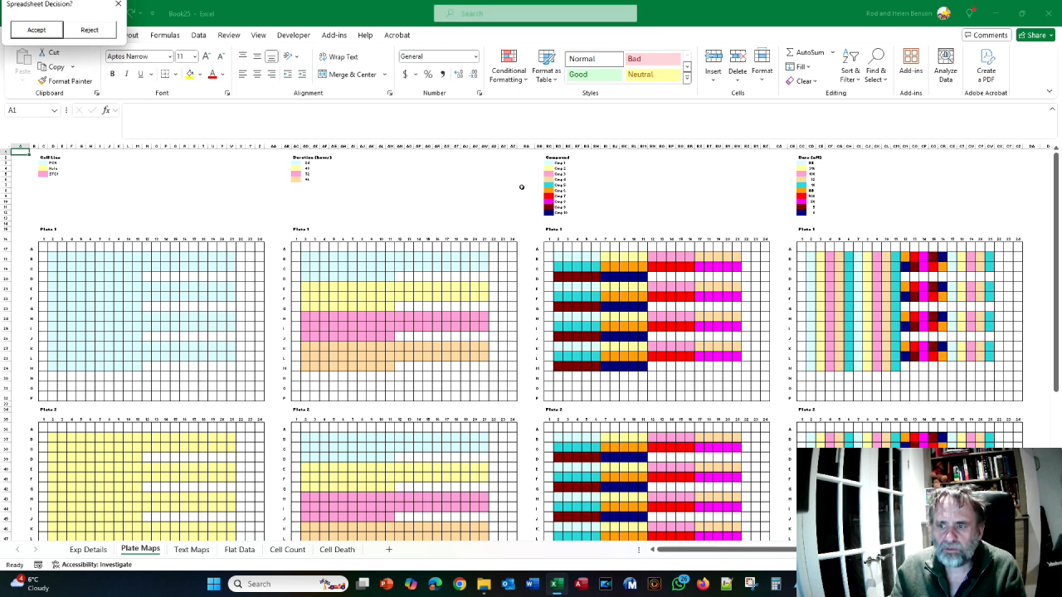
Accept the previewed 384-well workbook and look through its Flat Data and Cell Count sheets
{"action": "left_click", "coordinate": [37, 30]}
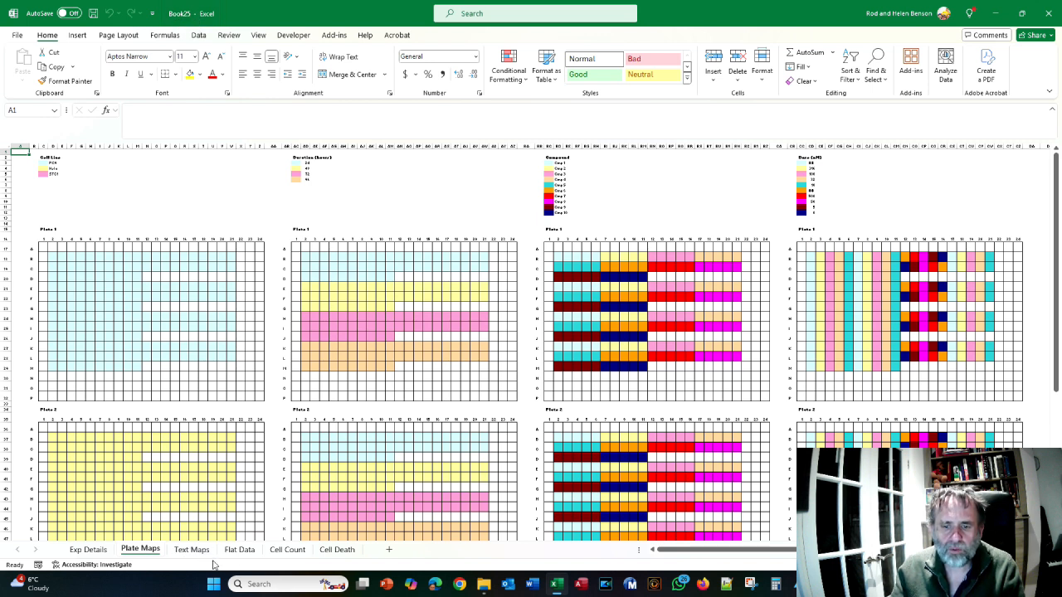
{"action": "left_click", "coordinate": [240, 550]}
{"action": "scroll", "coordinate": [265, 548], "scroll_direction": "down", "scroll_amount": 9}
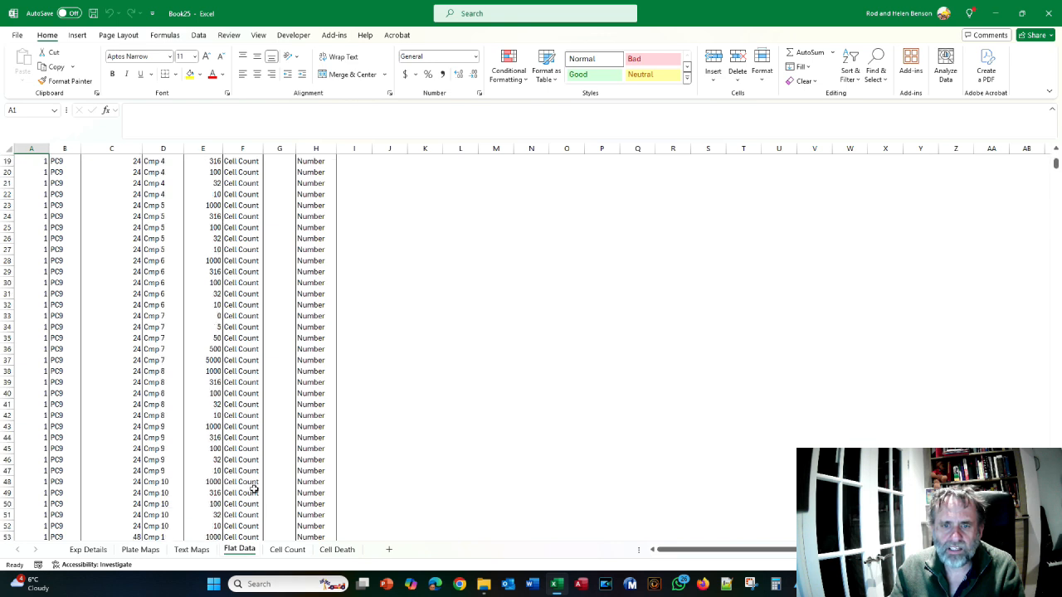
{"action": "left_click", "coordinate": [284, 551]}
{"action": "scroll", "coordinate": [459, 424], "scroll_direction": "up", "scroll_amount": 7}
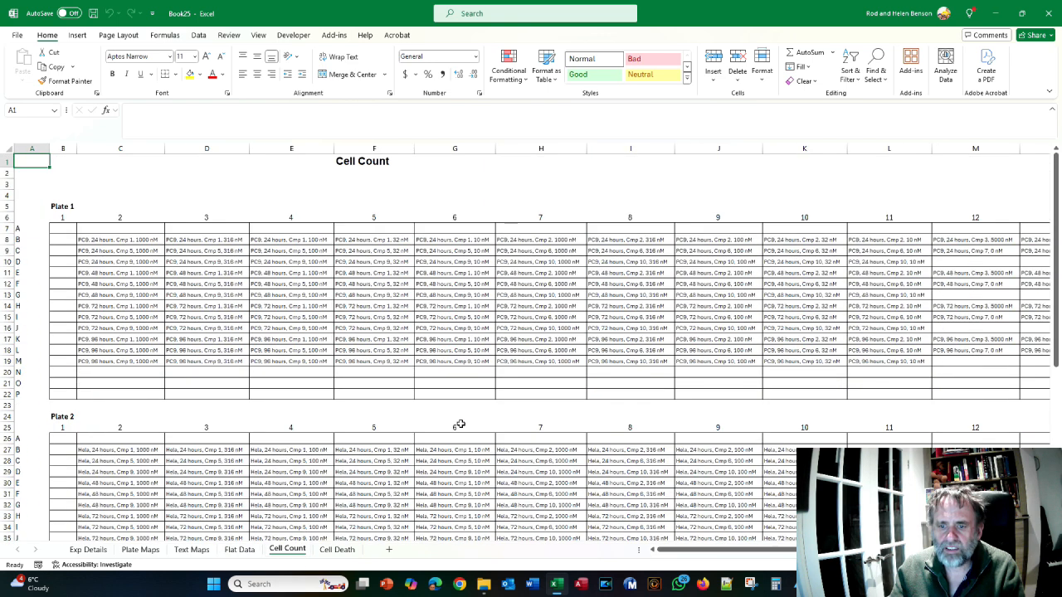
{"action": "scroll", "coordinate": [460, 425], "scroll_direction": "down", "scroll_amount": 14}
{"action": "scroll", "coordinate": [459, 425], "scroll_direction": "up", "scroll_amount": 14}
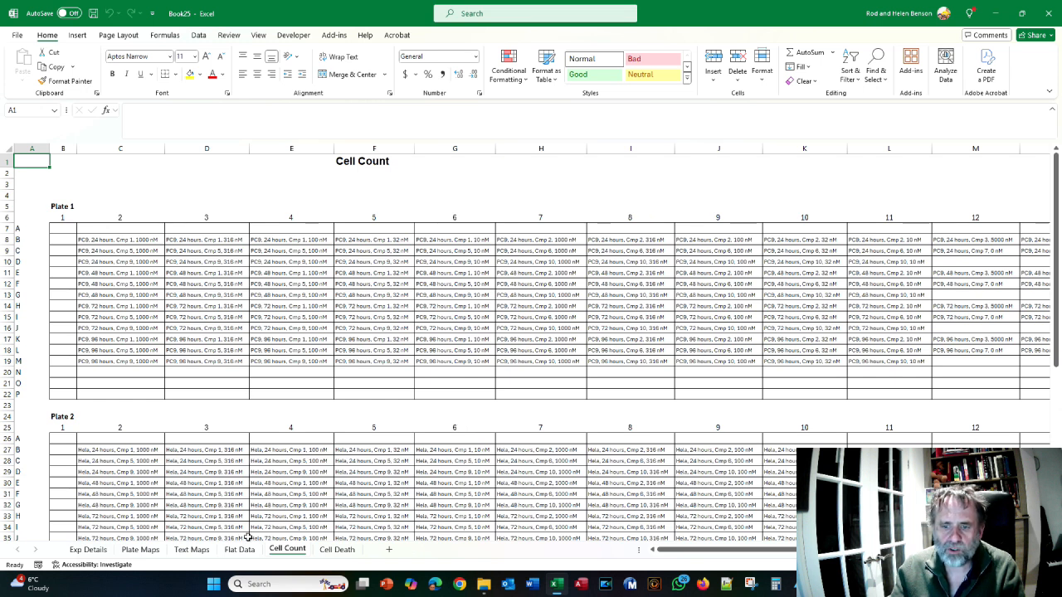
Look over the Text Maps sheet and the experiment date on the Exp Details sheet
{"action": "left_click", "coordinate": [196, 551]}
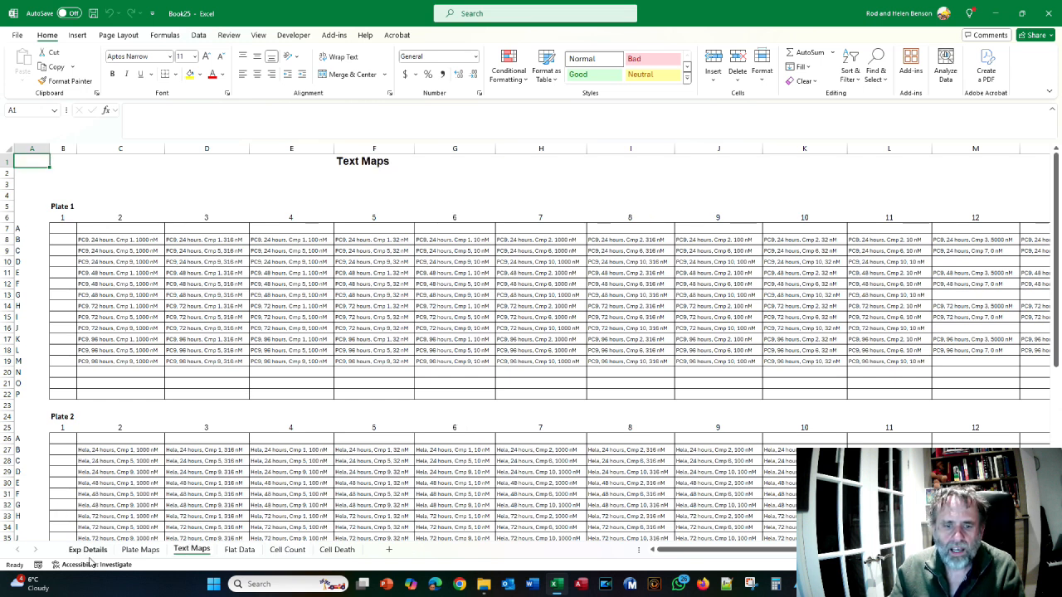
{"action": "left_click", "coordinate": [87, 550]}
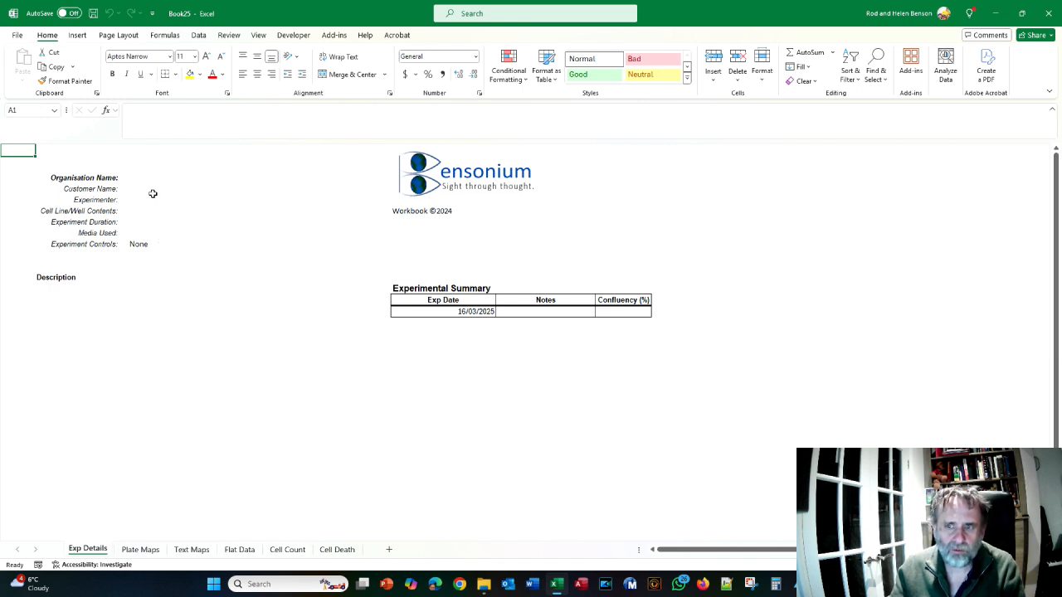
{"action": "left_click", "coordinate": [476, 313]}
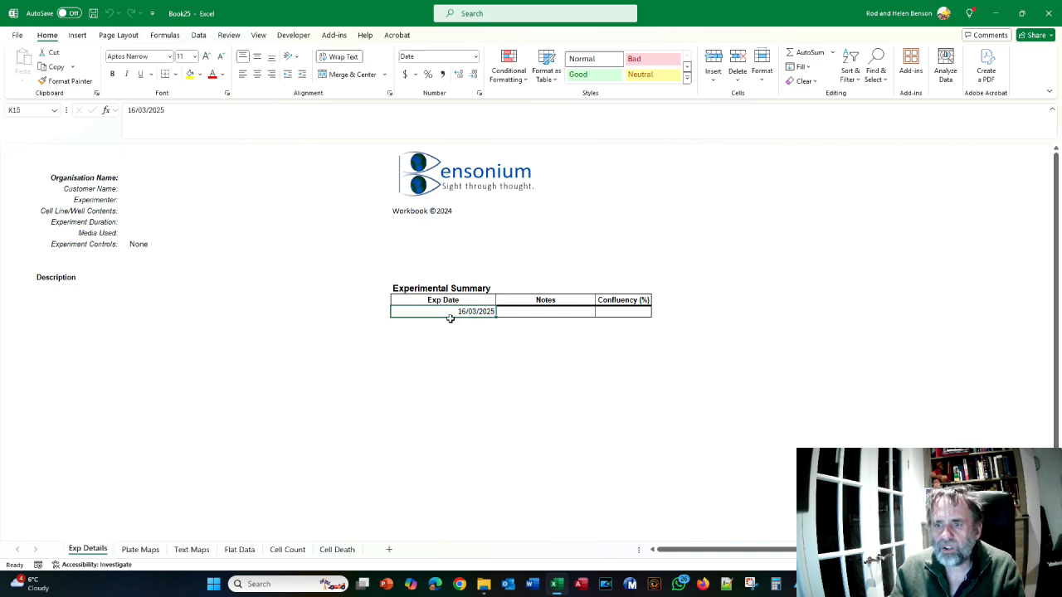